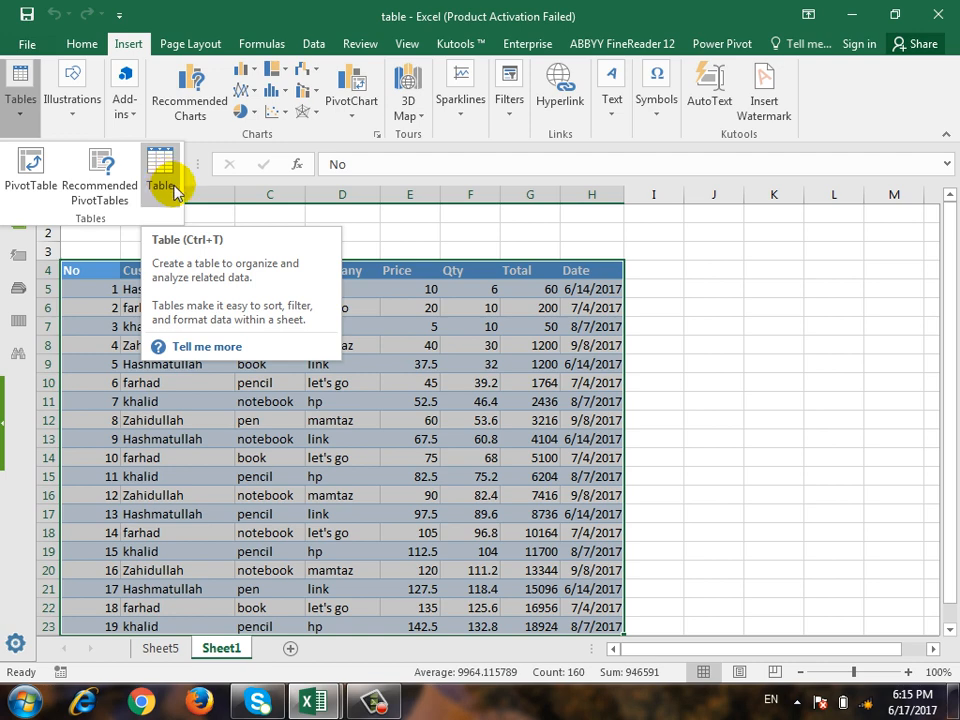
- Create a table from the data range A4:H23, with its first row used as headers
click(172, 175)
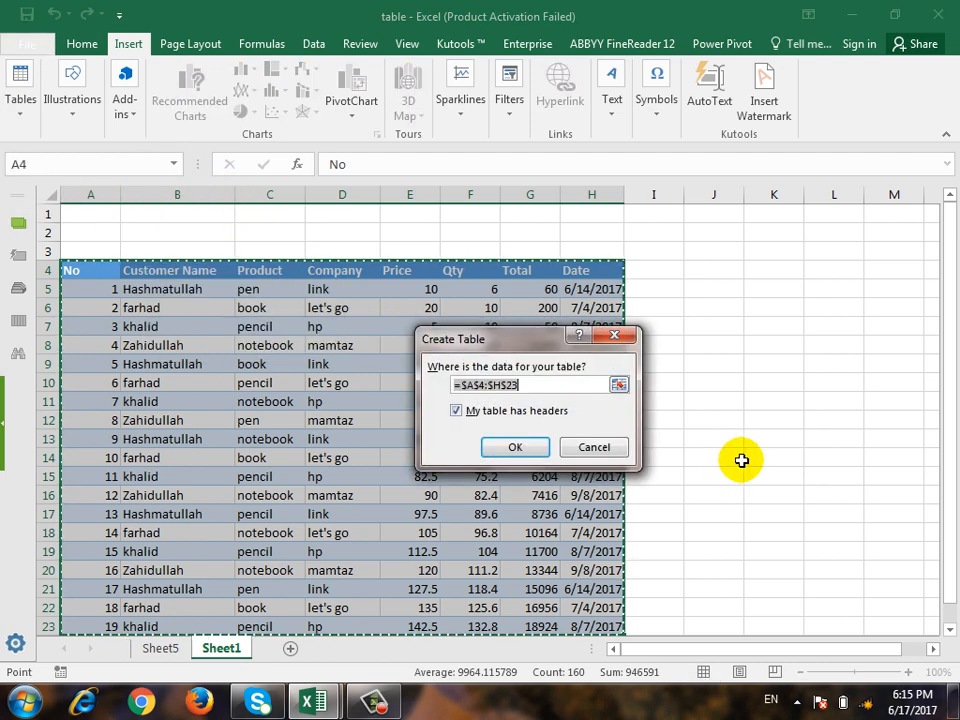
drag(508, 336, 693, 266)
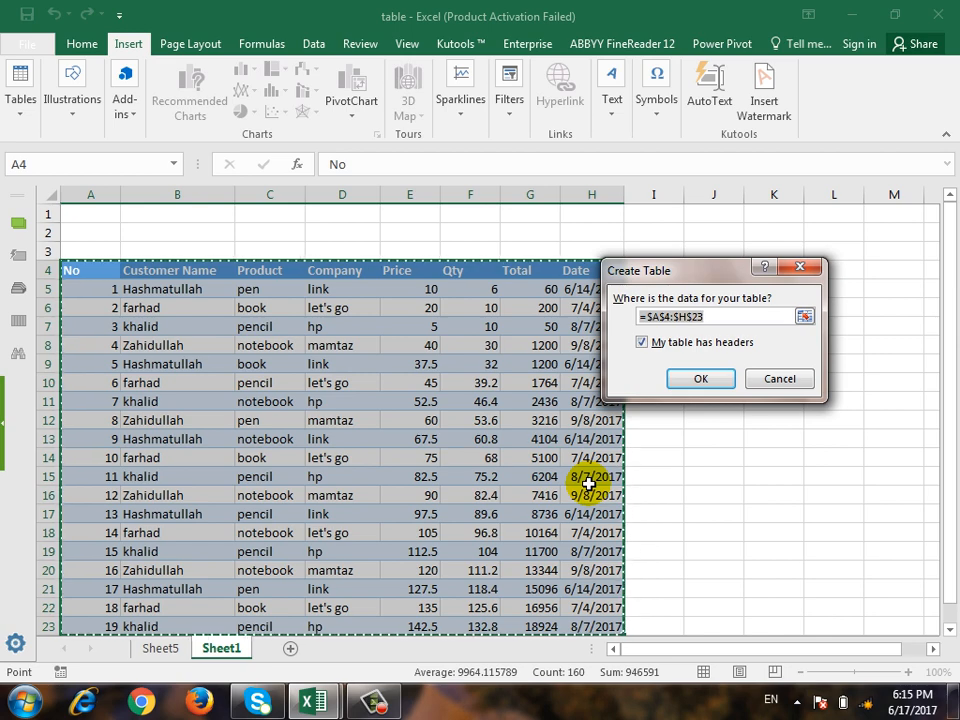
click(812, 316)
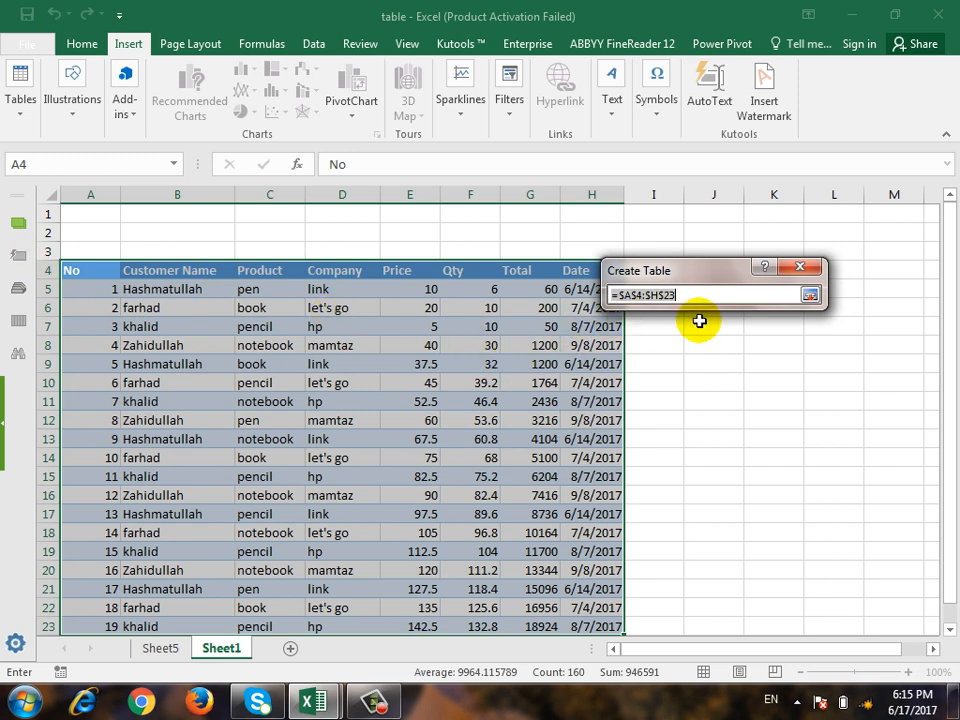
click(810, 296)
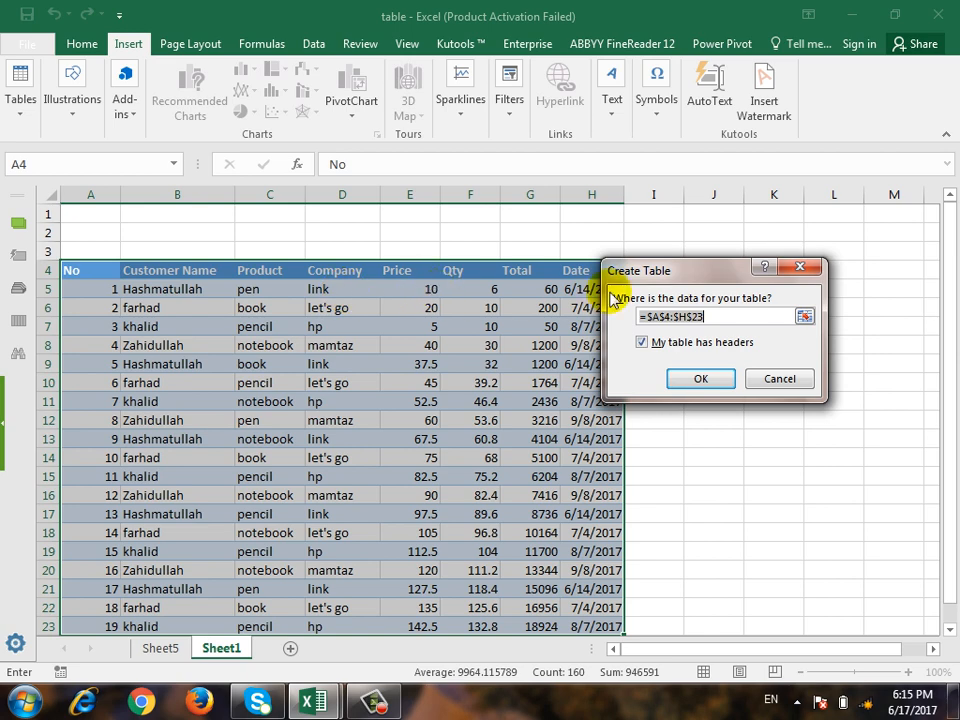
click(680, 384)
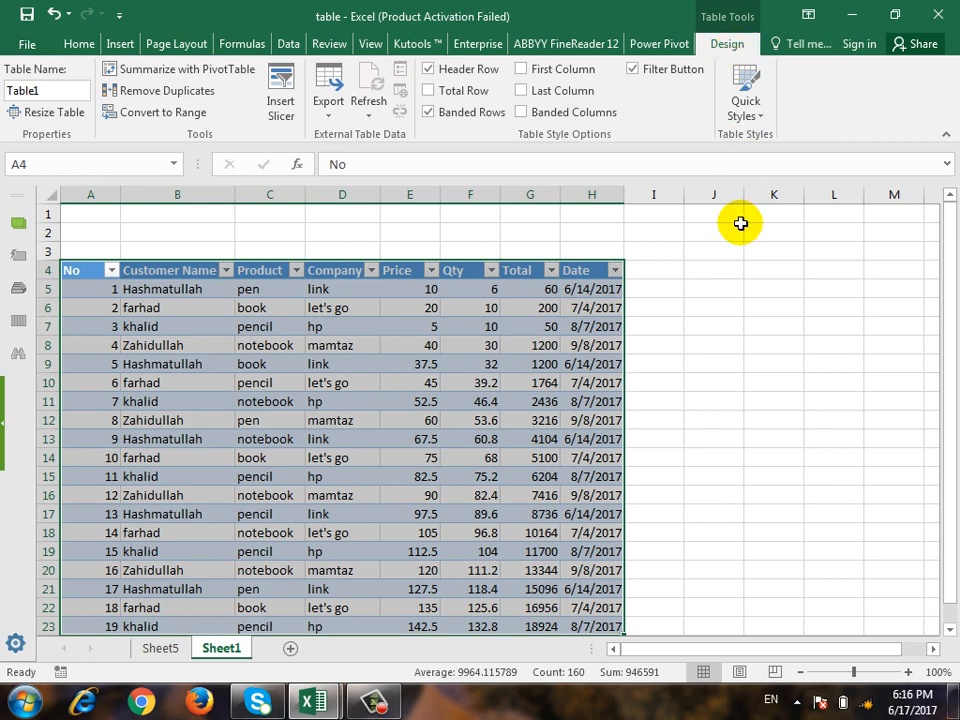
scroll(716, 320, down, 1)
scroll(716, 319, up, 1)
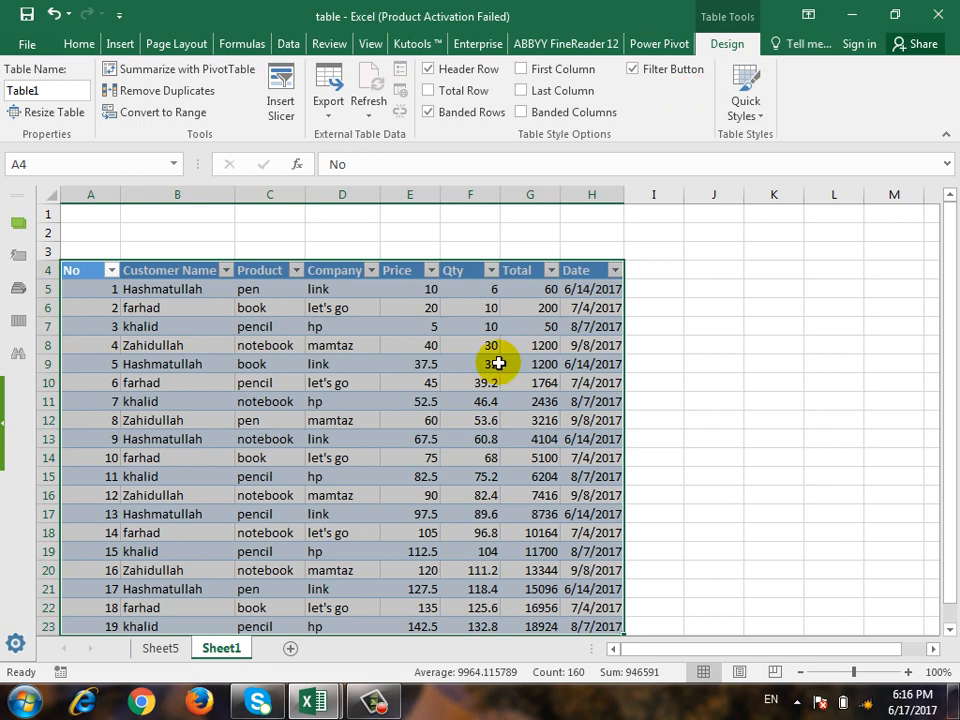
- Filter the Product column to show only book rows, and restore the filter to all products
click(225, 270)
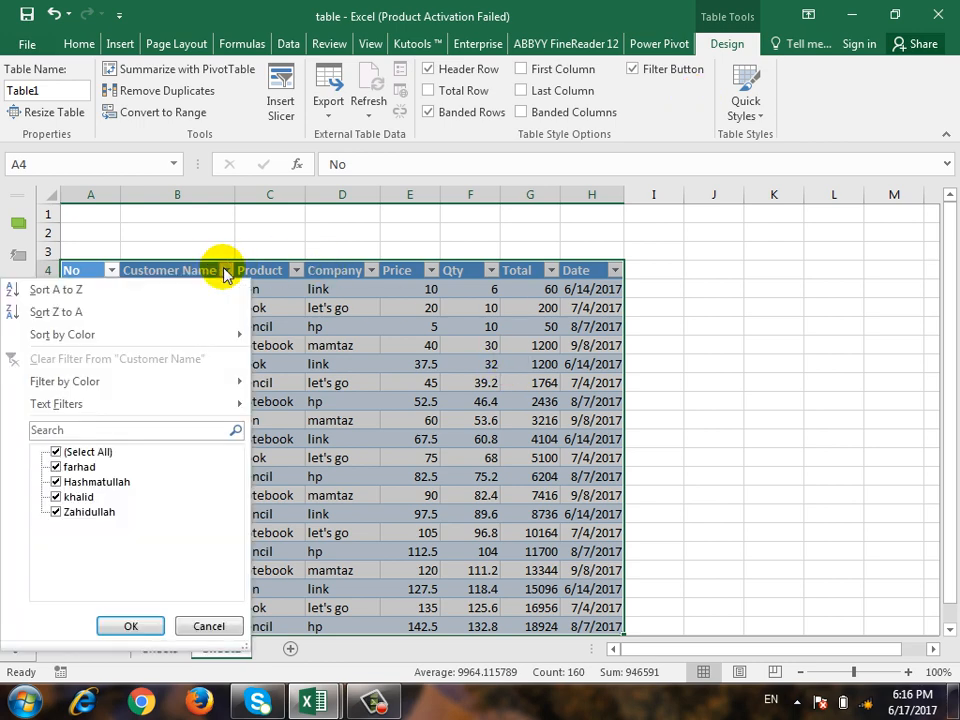
click(226, 271)
click(272, 327)
click(308, 269)
click(296, 271)
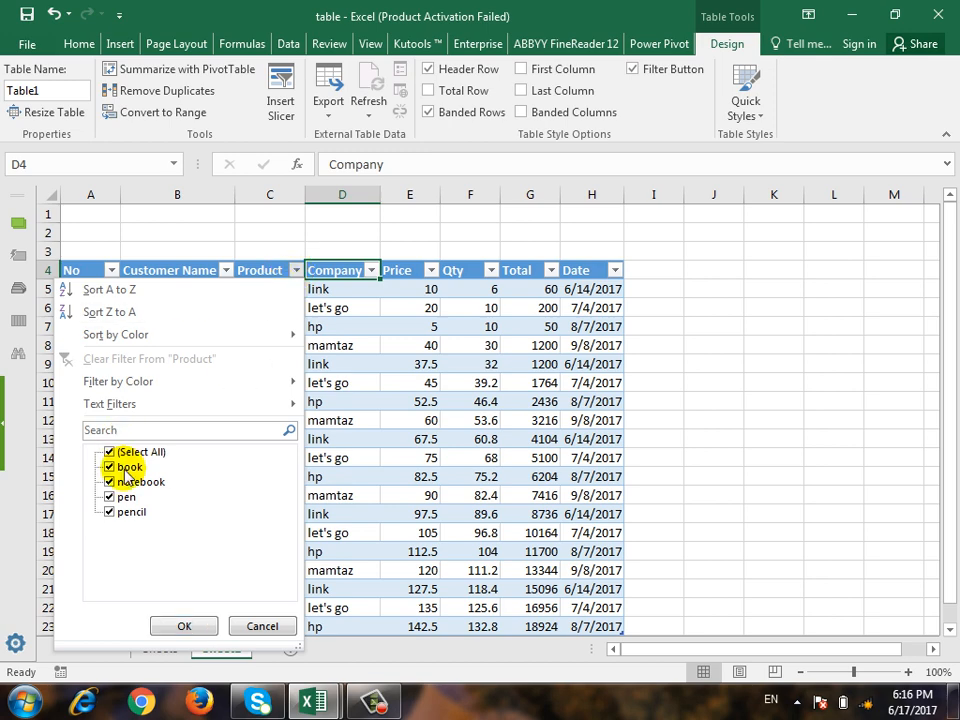
click(109, 452)
click(110, 467)
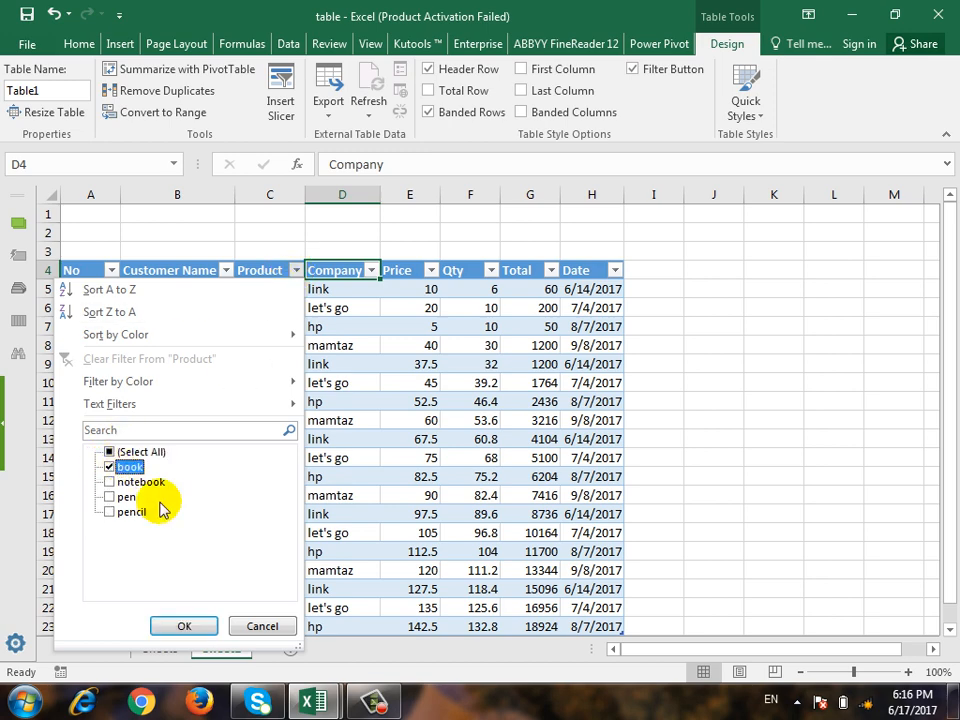
click(170, 624)
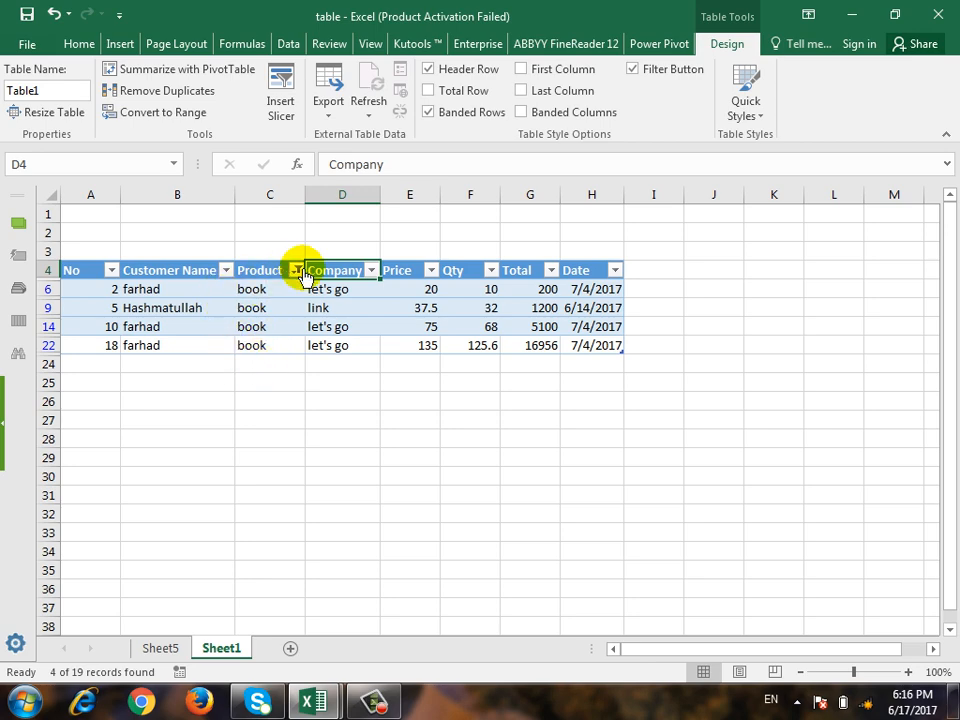
click(297, 270)
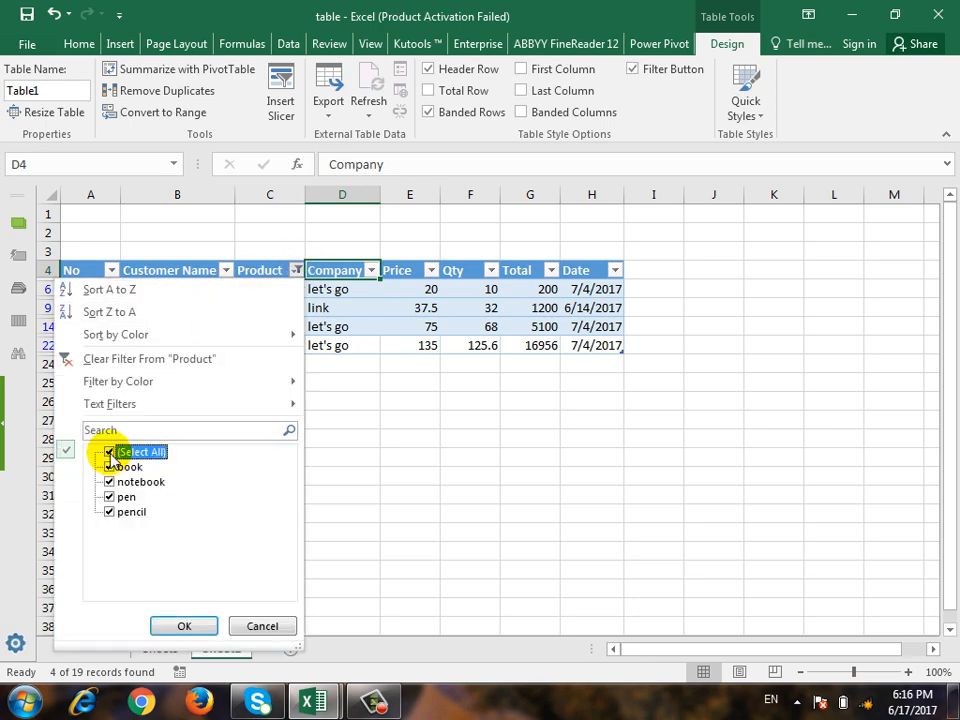
click(182, 626)
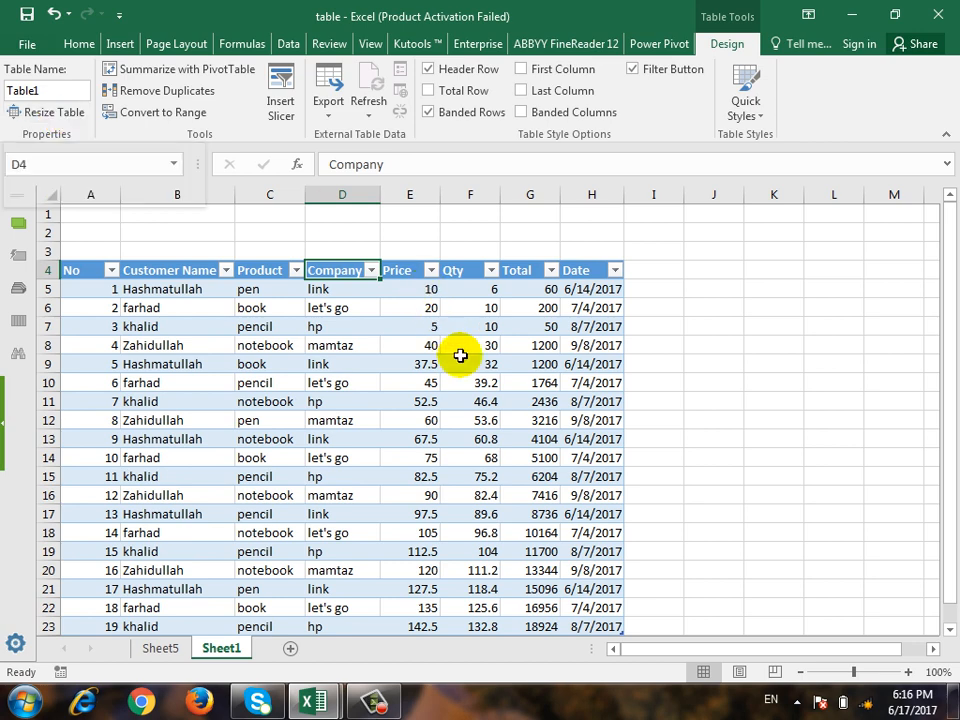
- Review the table's data range in the Resize Table settings and cancel
scroll(465, 360, down, 1)
click(470, 420)
click(96, 592)
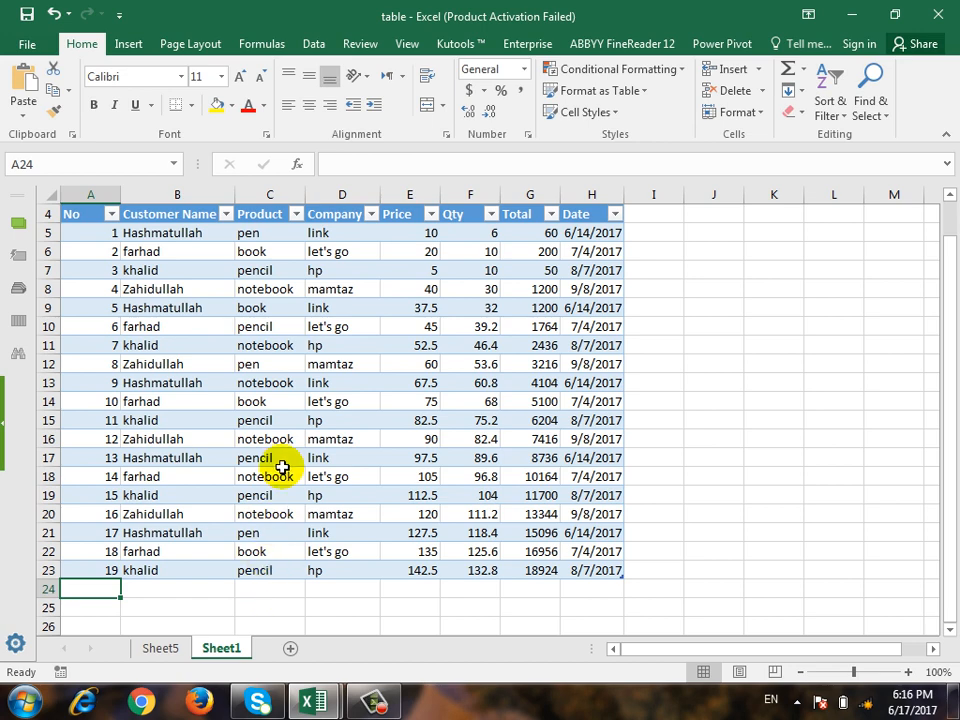
click(470, 457)
click(722, 45)
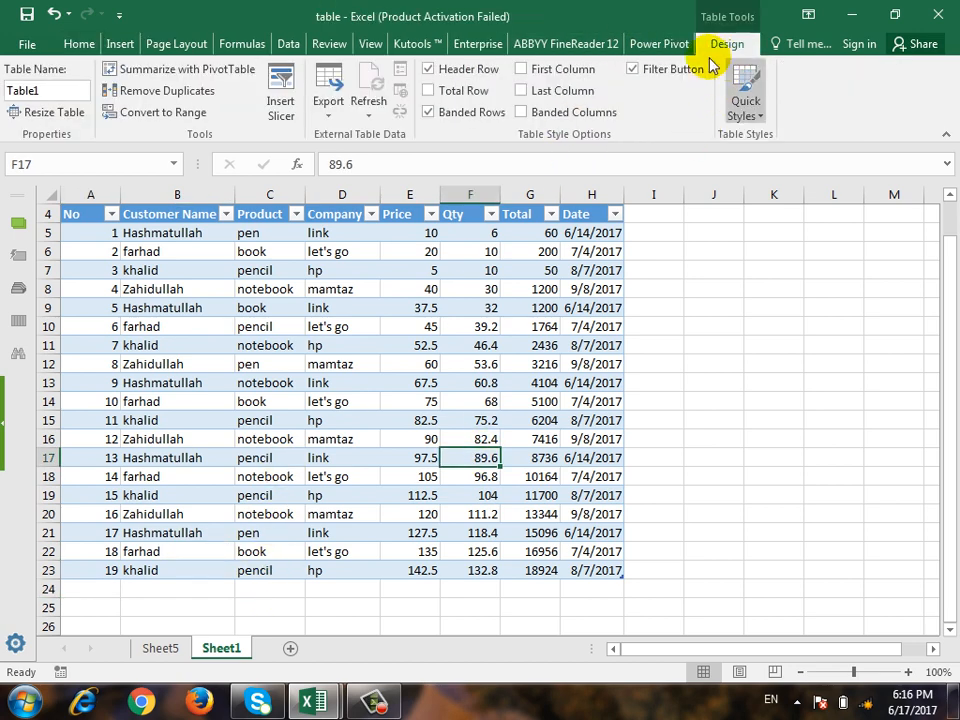
click(44, 111)
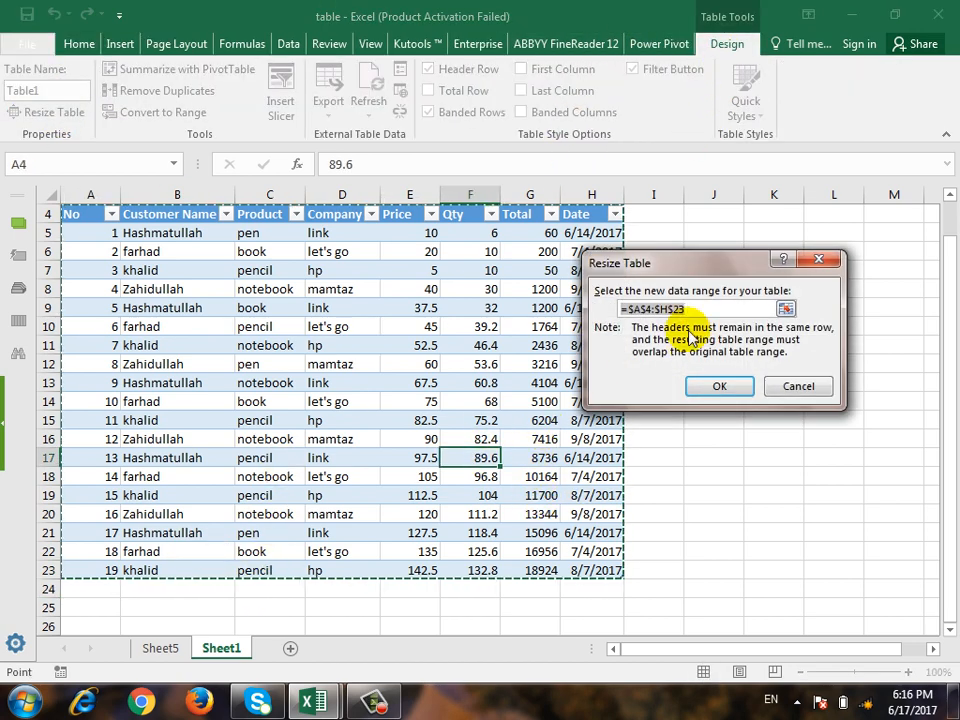
click(796, 309)
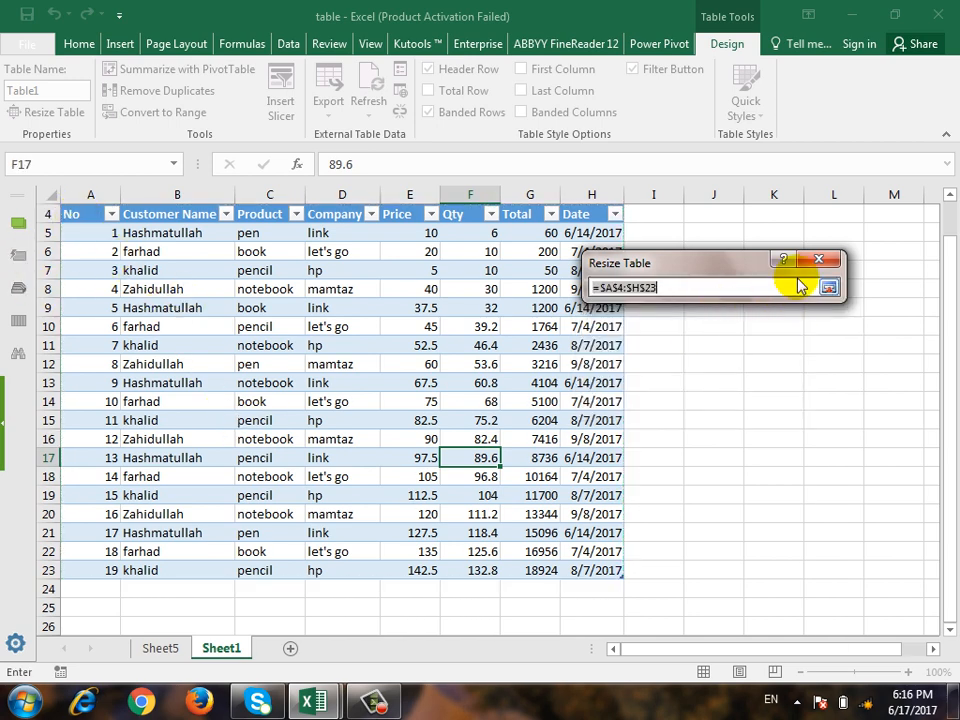
click(828, 289)
click(796, 387)
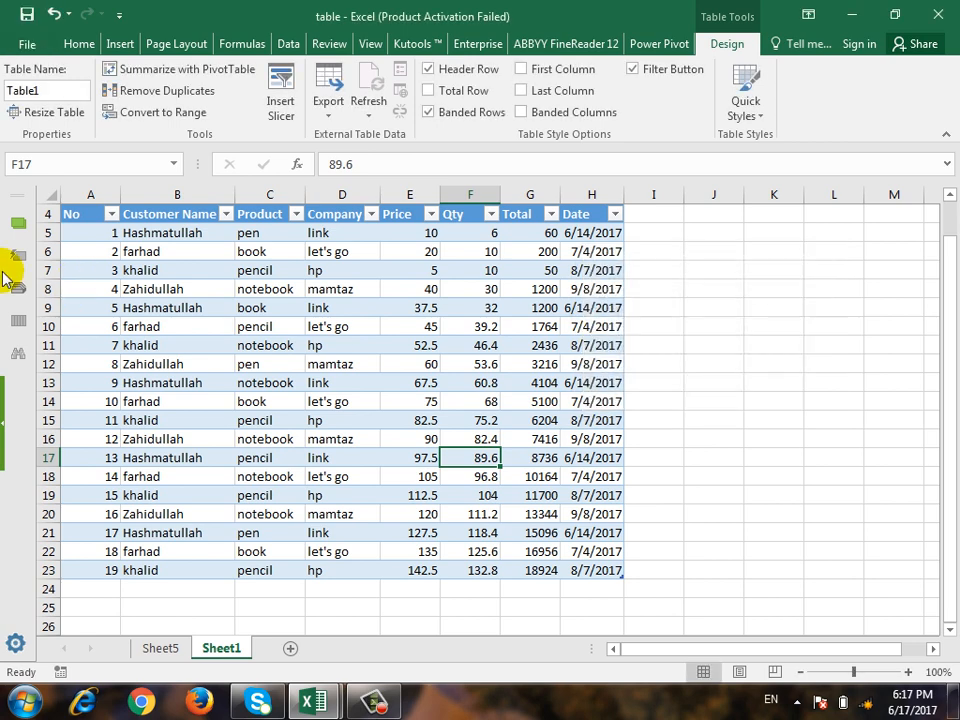
- Review the source and placement options for summarizing the table with a PivotTable, and cancel
click(250, 80)
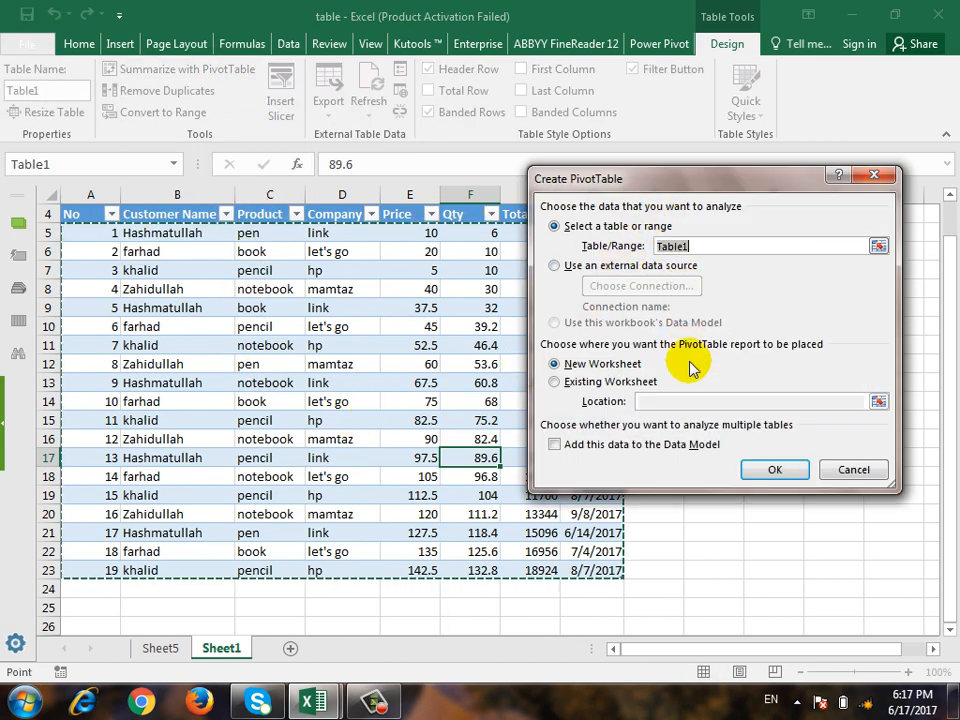
click(845, 474)
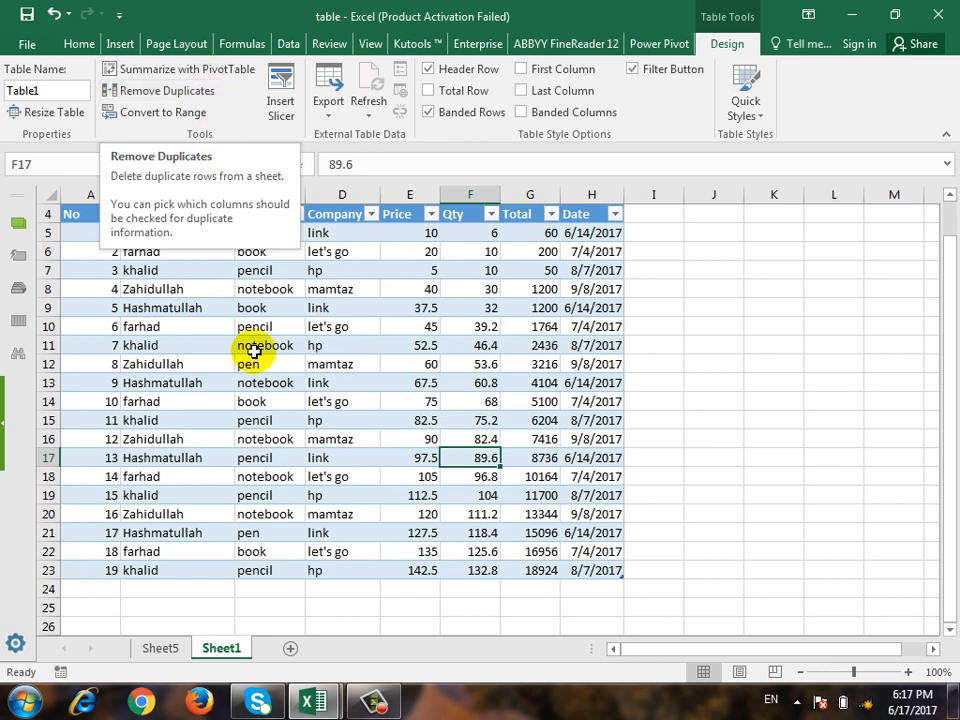
- Remove the table's duplicate rows based only on the Customer Name column, and undo the removal
click(213, 270)
scroll(213, 361, up, 1)
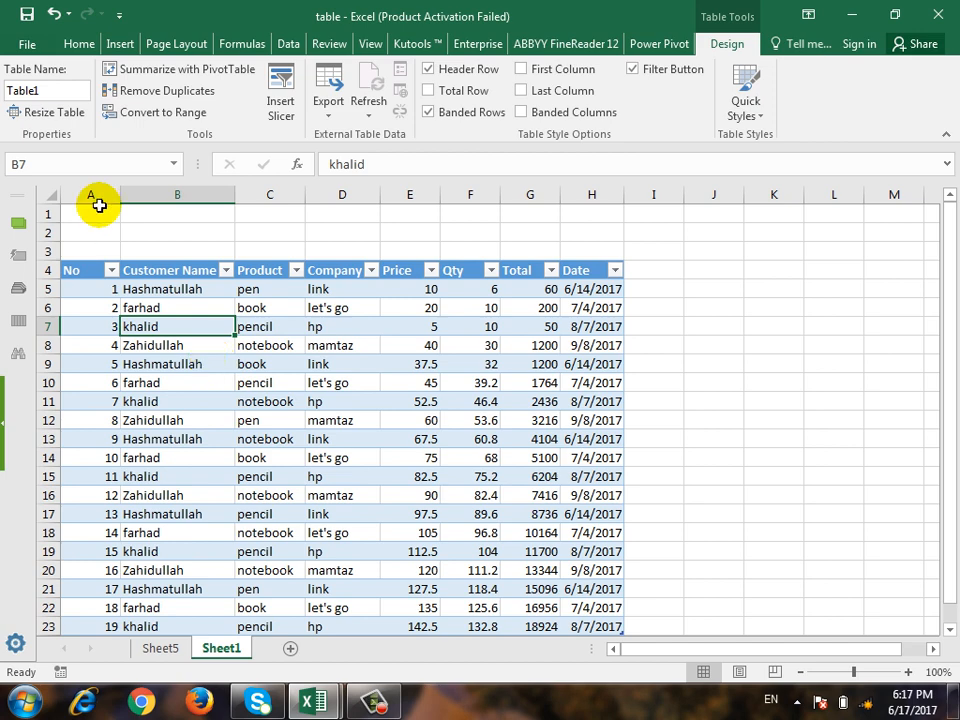
click(197, 97)
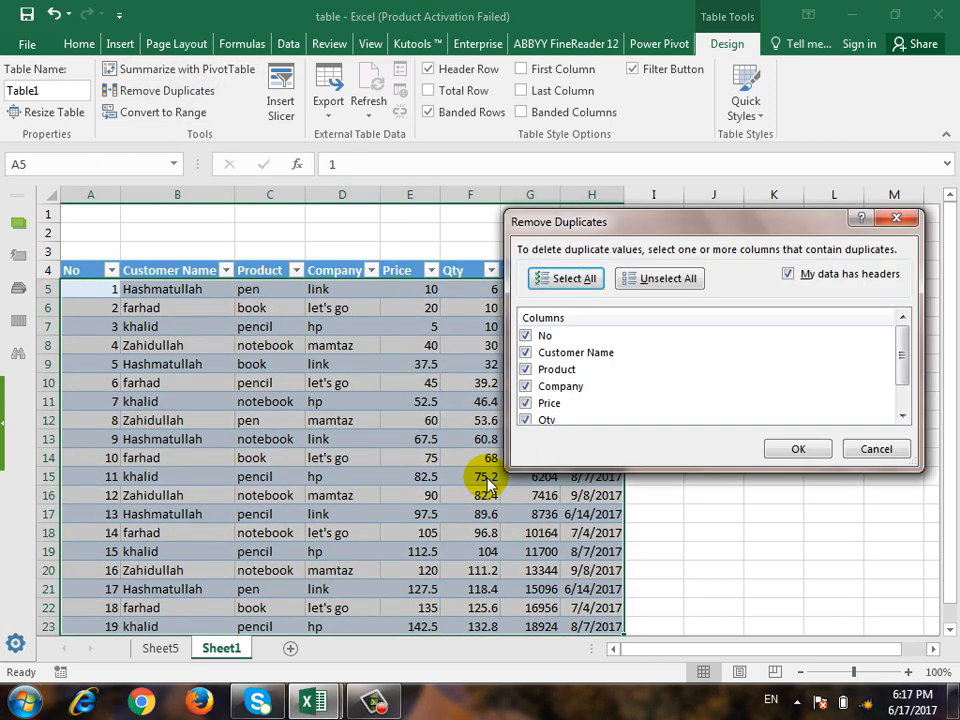
drag(665, 232, 555, 227)
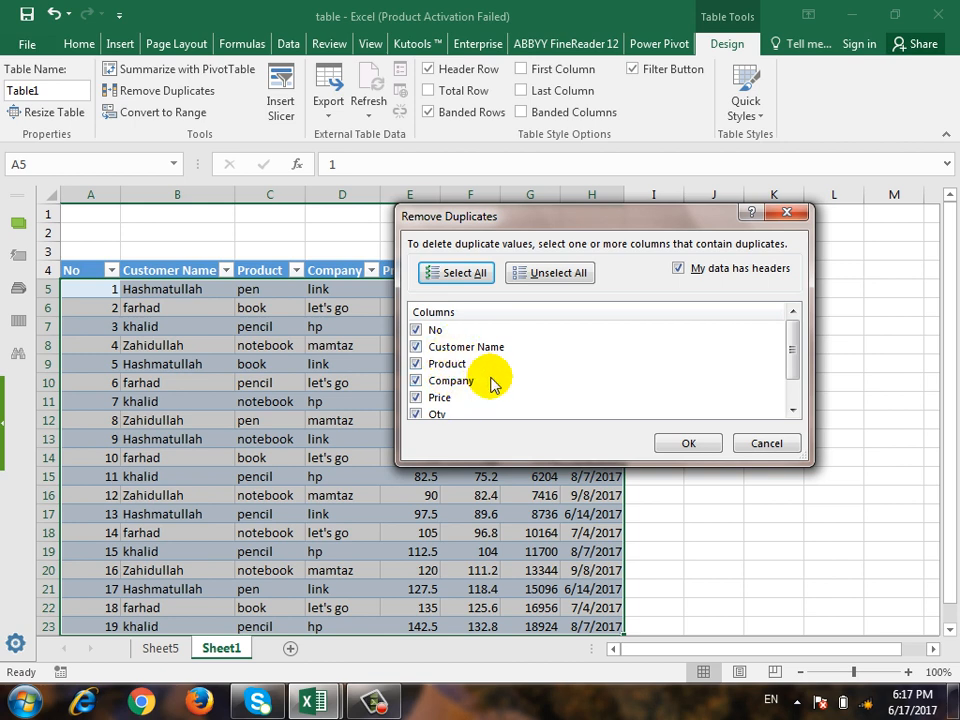
click(415, 330)
click(415, 347)
click(415, 397)
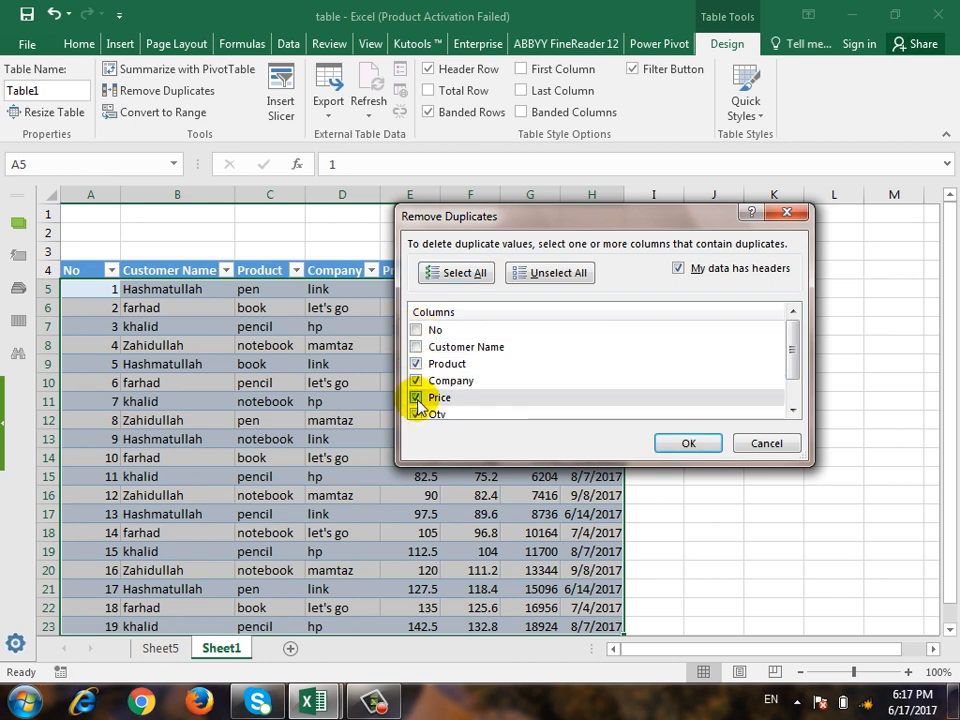
click(415, 381)
click(415, 364)
click(415, 413)
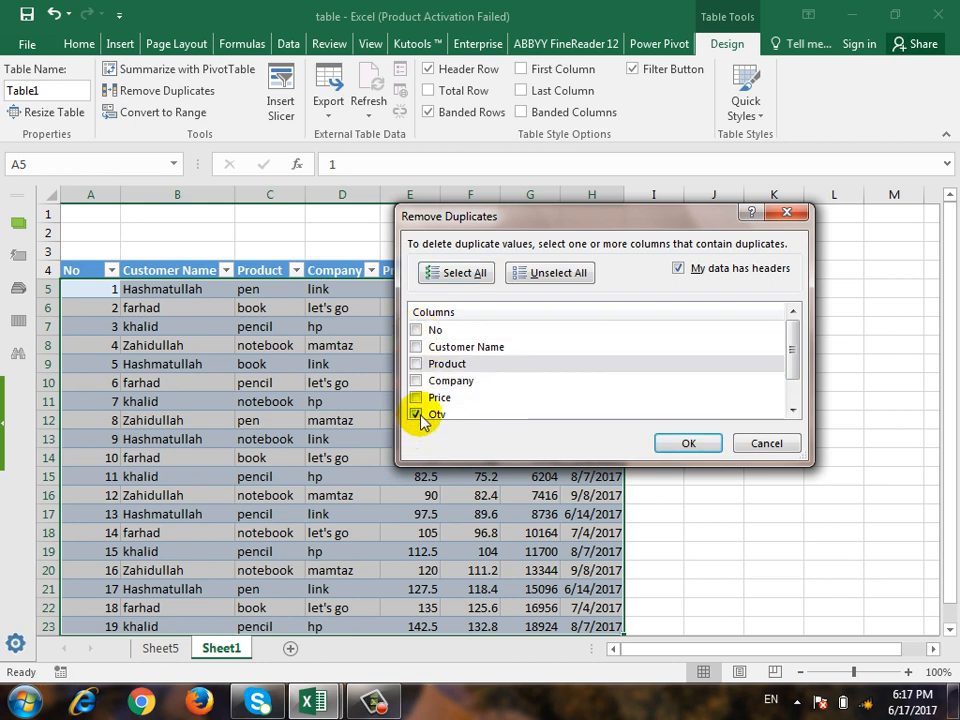
click(415, 347)
scroll(797, 358, down, 1)
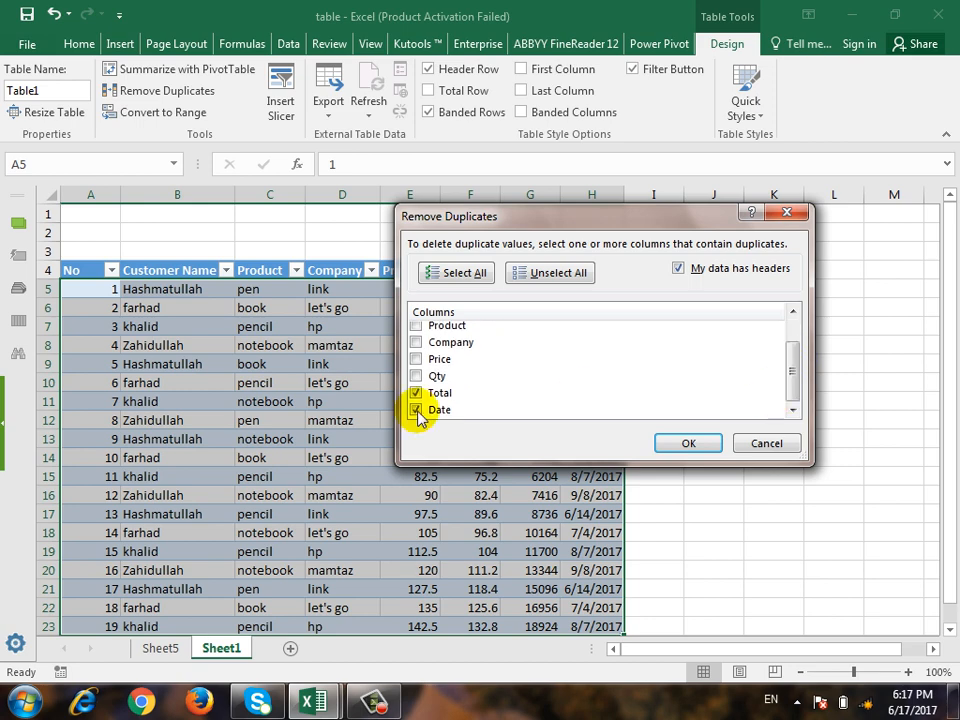
click(415, 392)
click(415, 409)
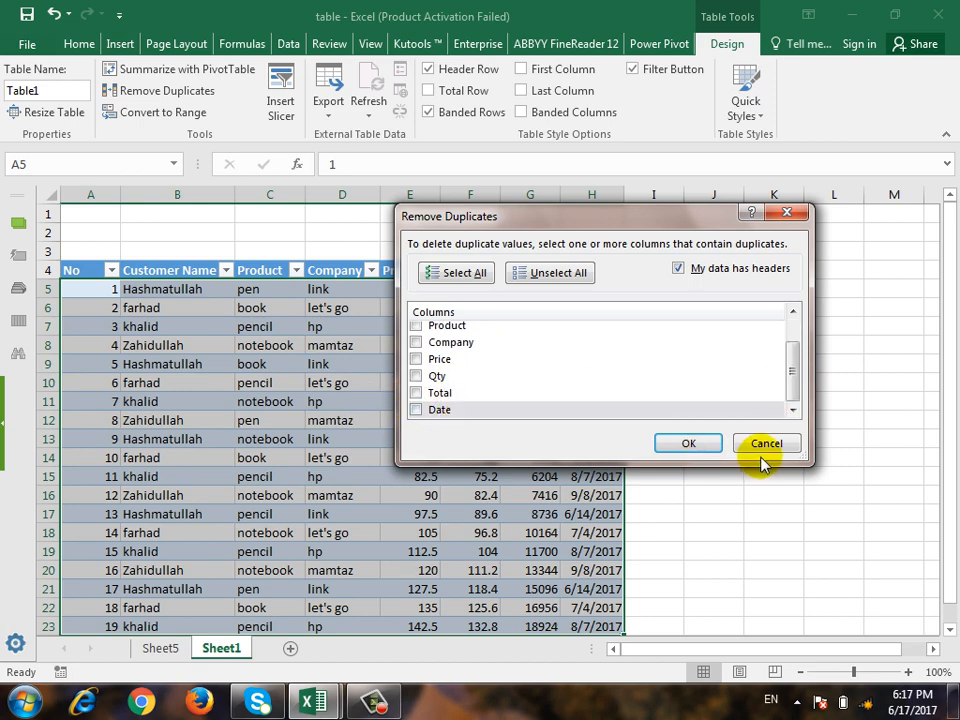
click(688, 443)
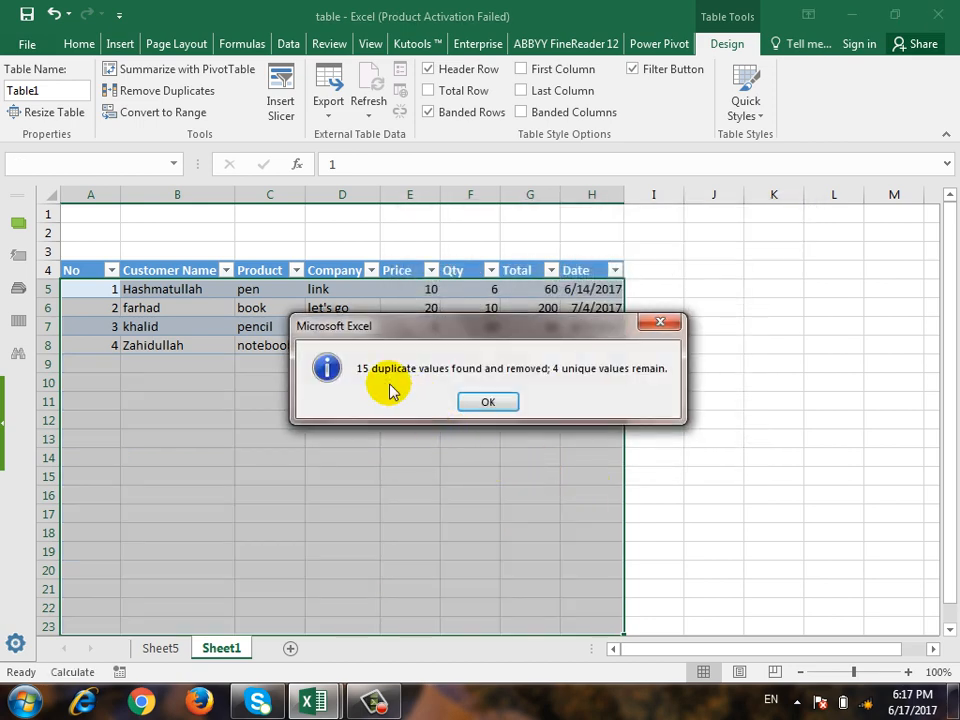
click(482, 403)
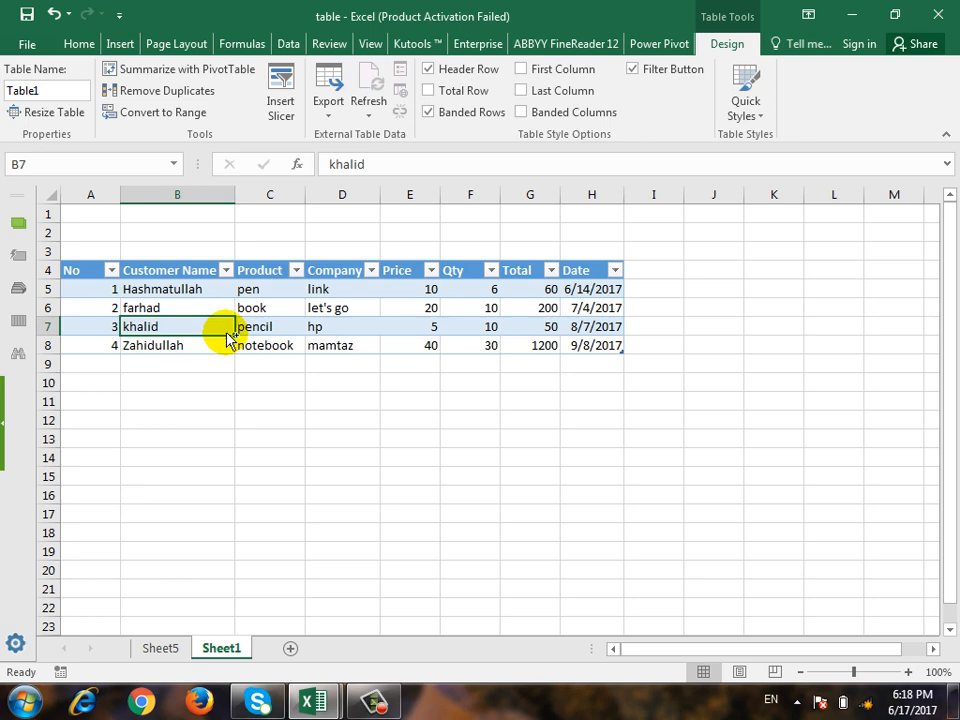
key(ctrl+z)
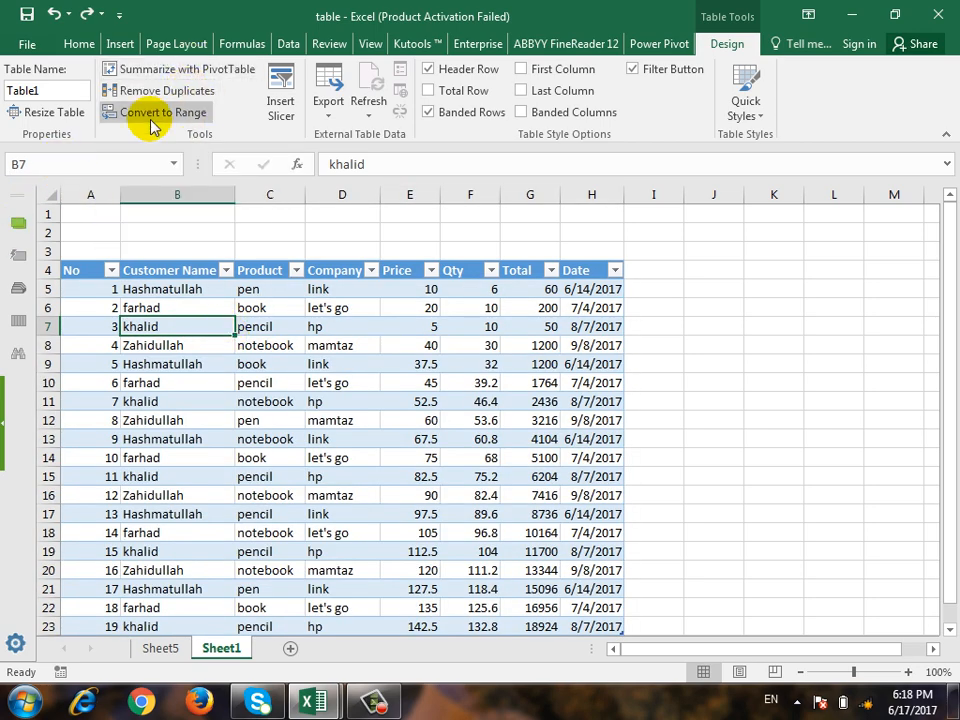
- Convert the table to a normal range, and undo the conversion
click(117, 43)
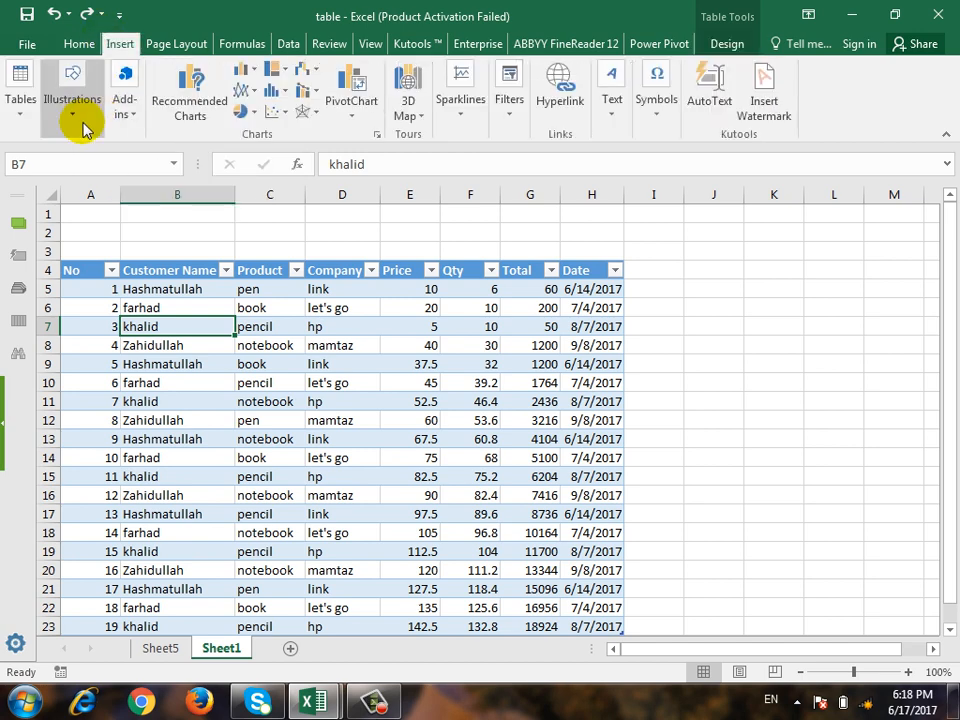
click(84, 129)
click(18, 112)
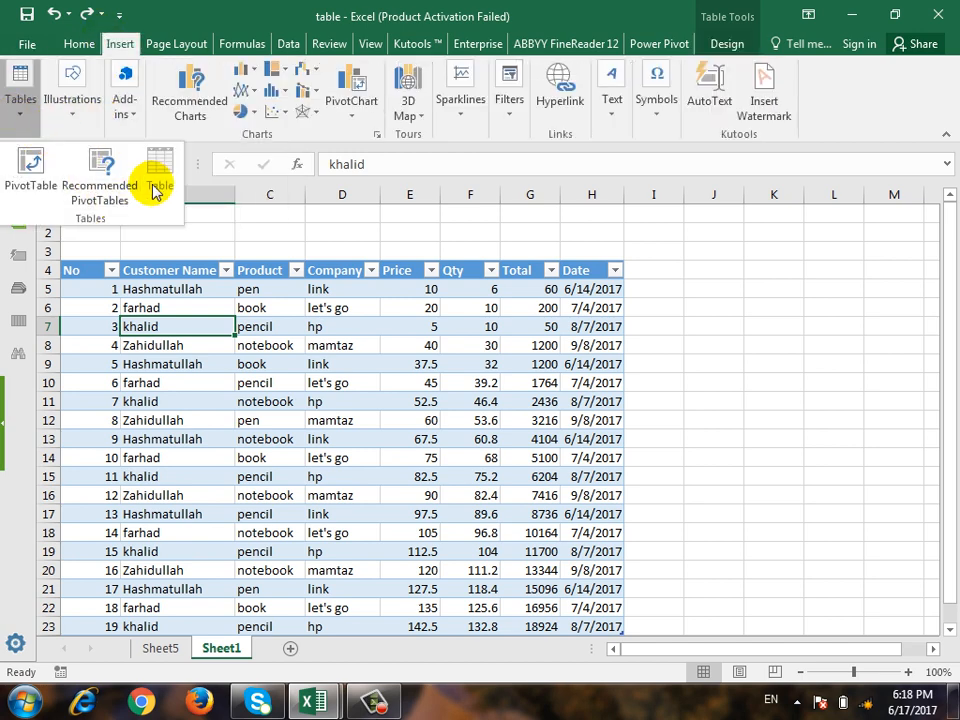
click(736, 47)
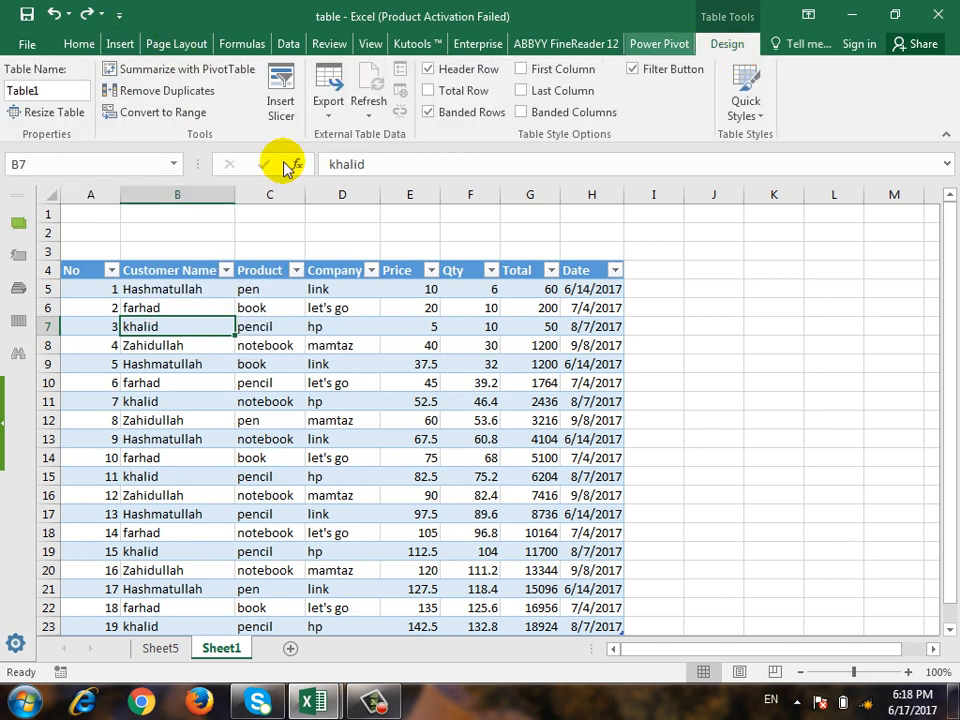
click(155, 128)
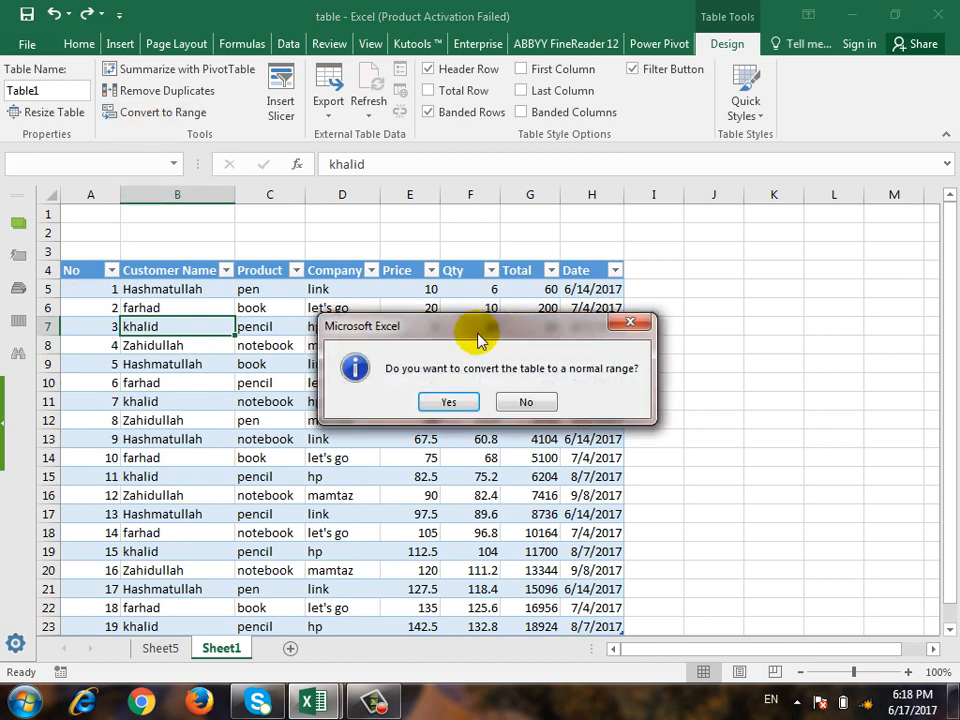
click(447, 401)
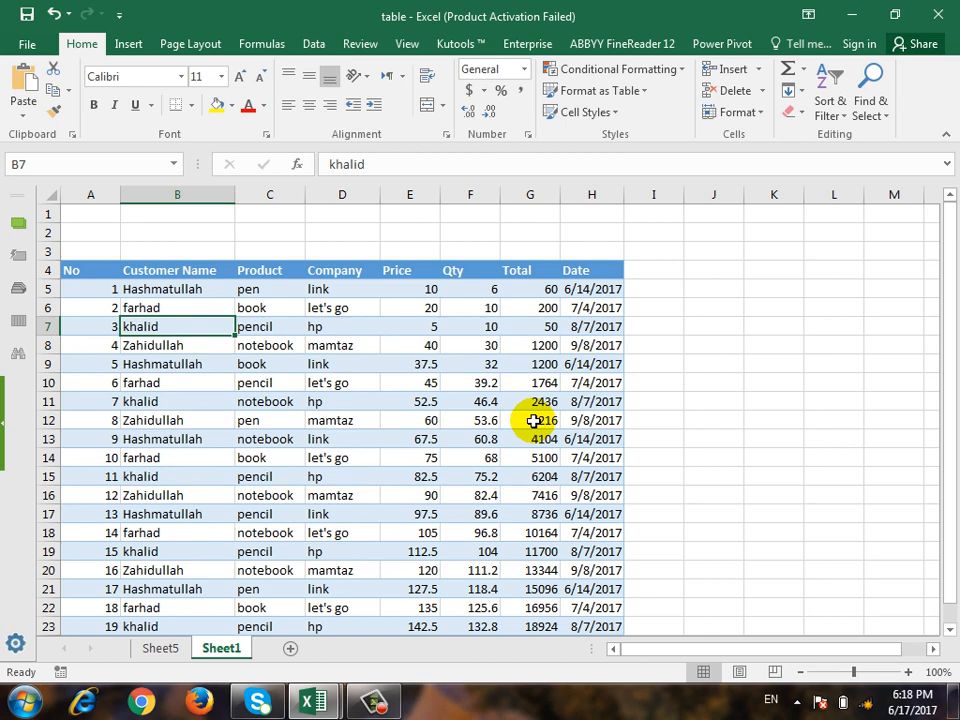
key(ctrl+z)
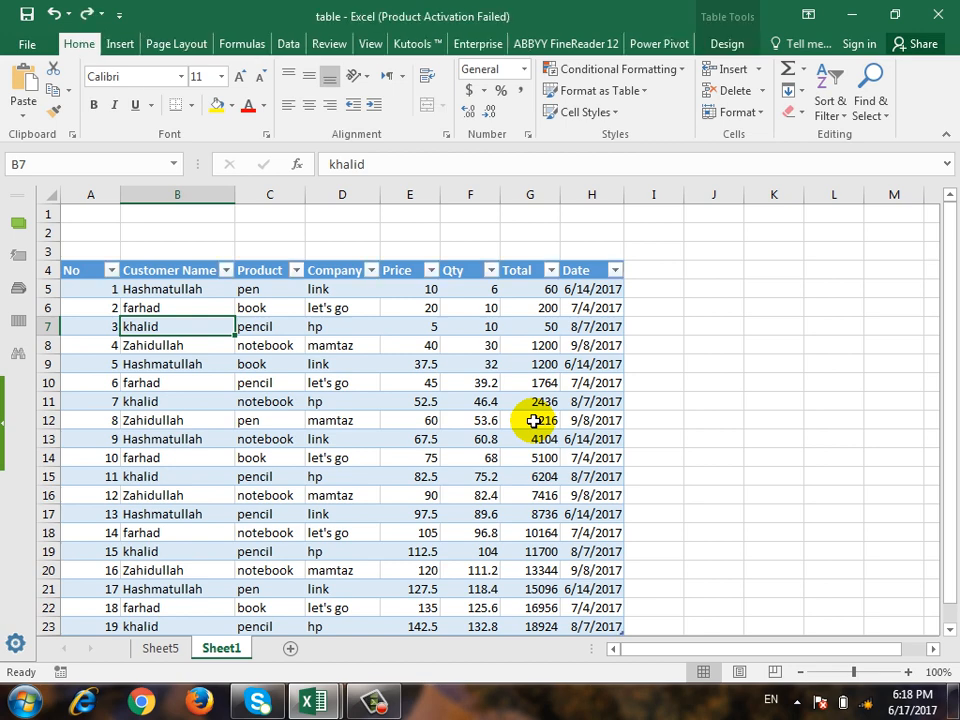
- Insert slicers for the Customer Name and Company columns, and move the Company slicer into the empty columns beside the table
click(727, 44)
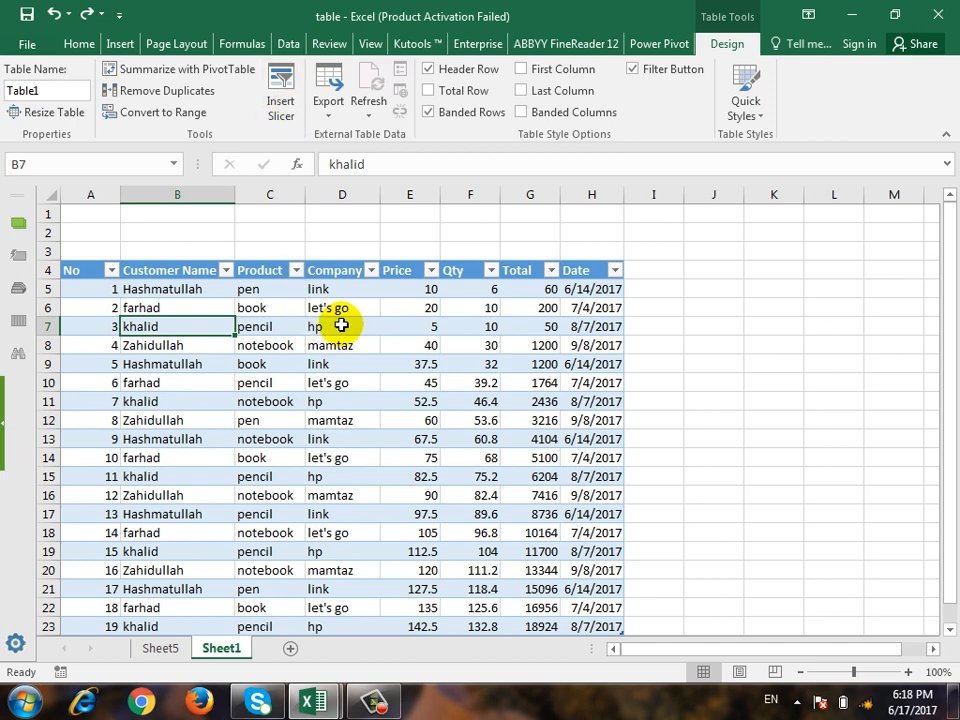
click(280, 100)
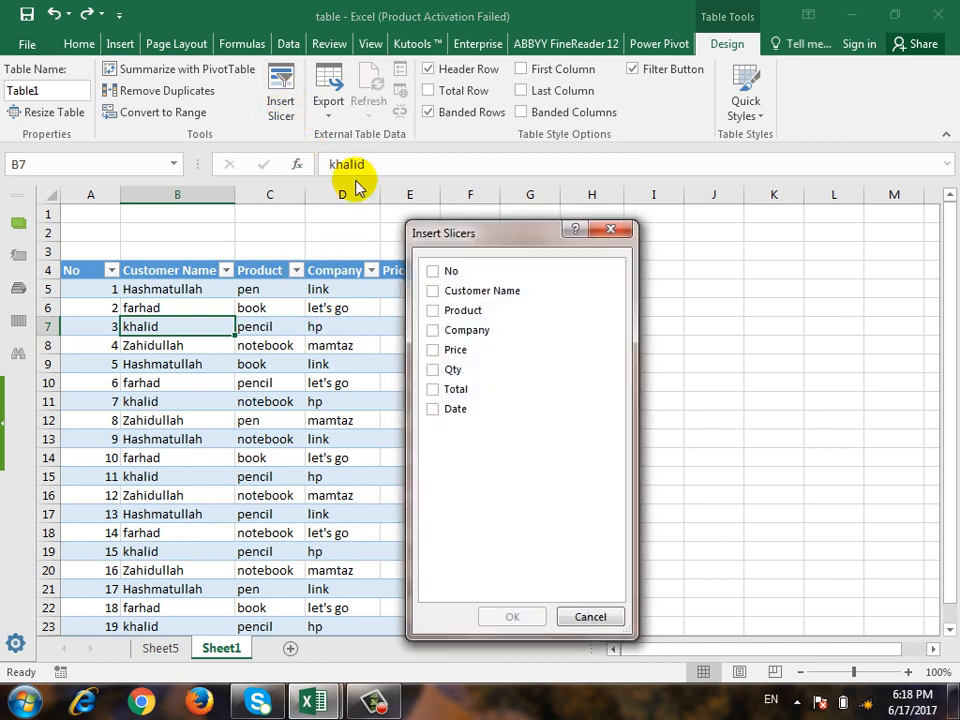
click(434, 292)
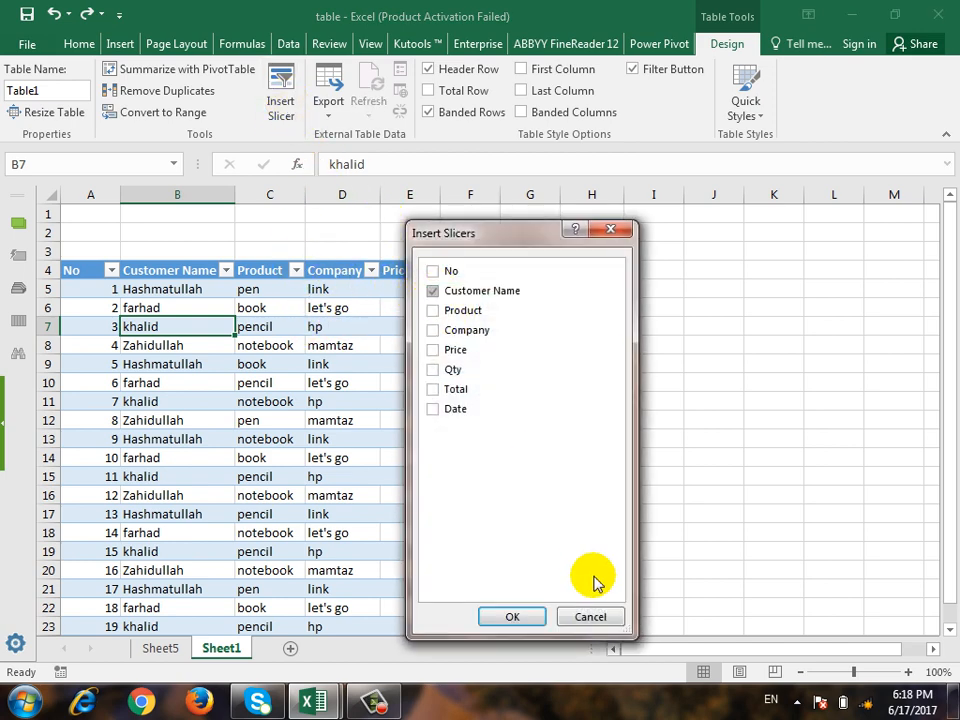
click(433, 331)
click(510, 615)
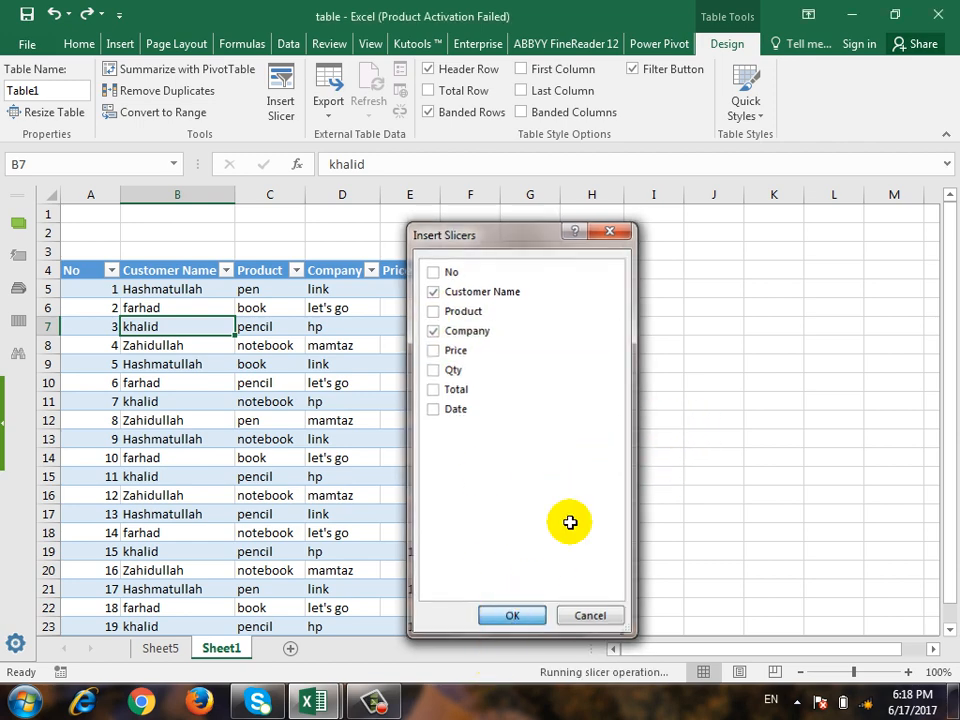
drag(536, 343, 810, 300)
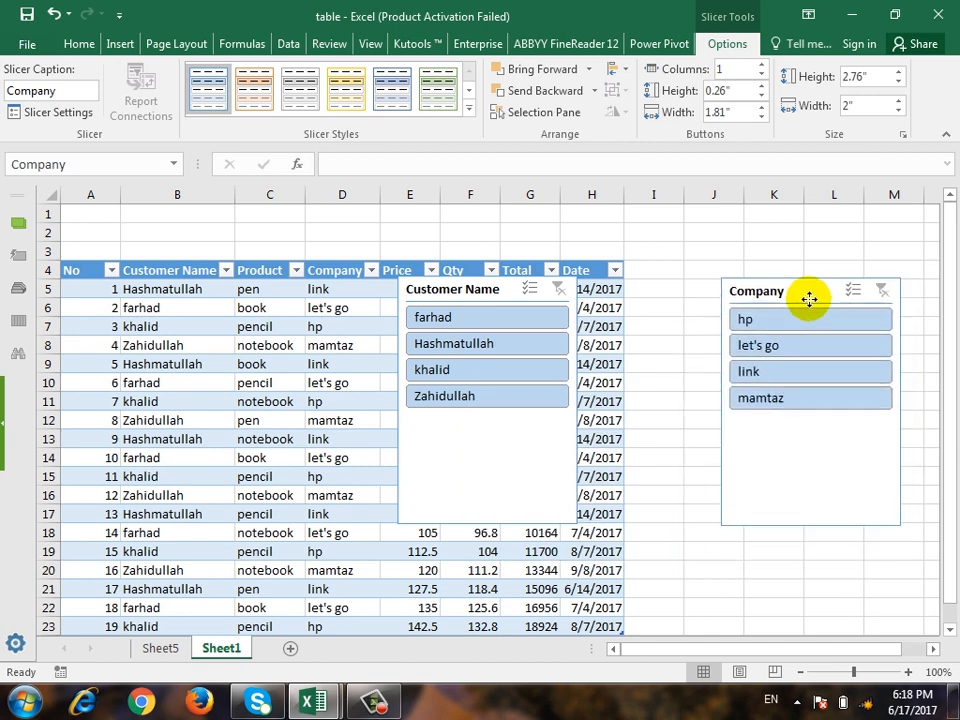
- Filter the table with the slicers, trying different customers in combination with the company hp
click(489, 322)
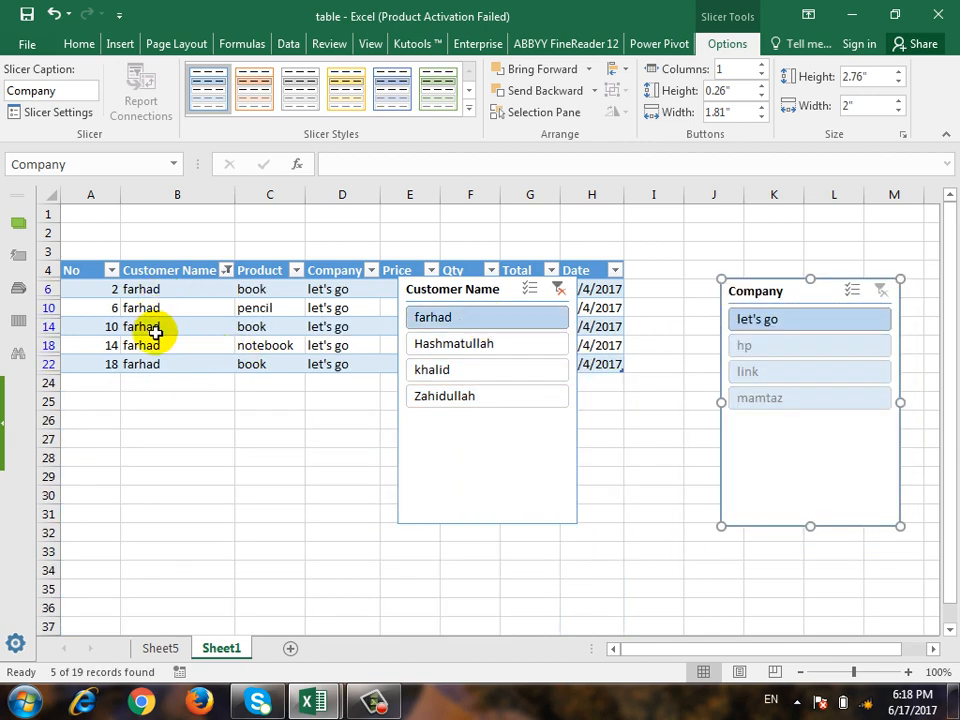
click(770, 347)
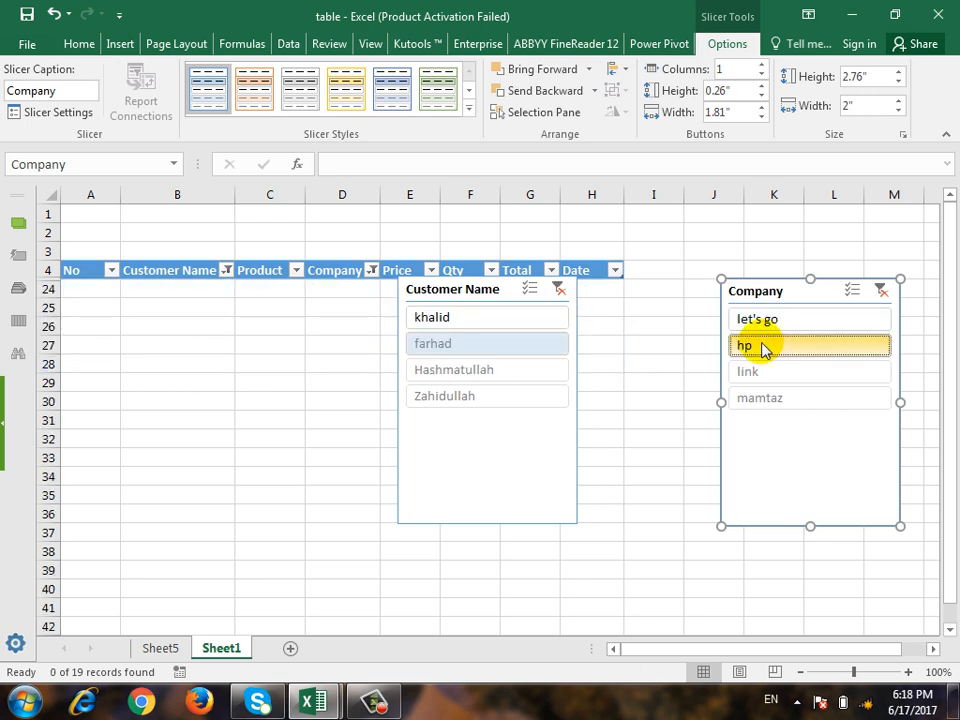
click(488, 372)
click(461, 396)
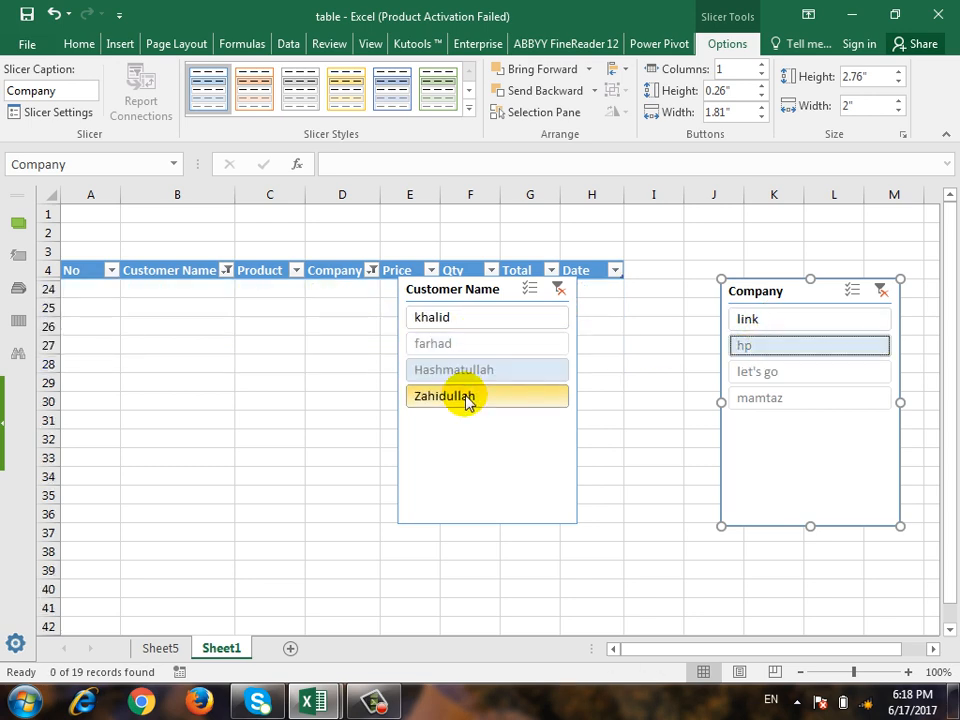
click(461, 345)
click(461, 328)
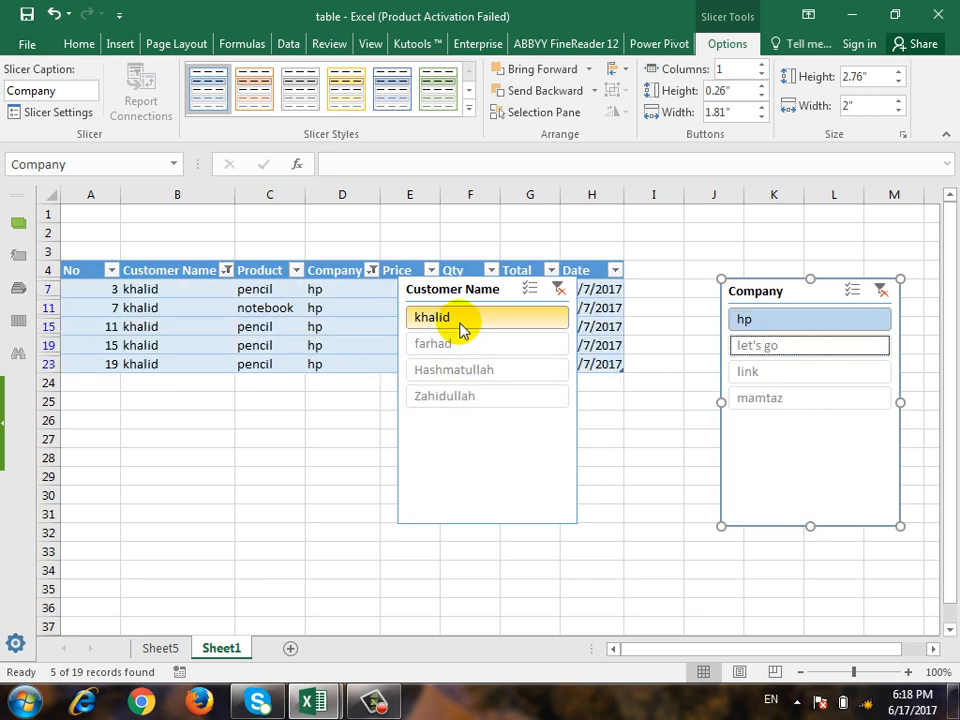
- Clear the filters of both slicers, and remove the Company and Customer Name slicers from the sheet
click(557, 289)
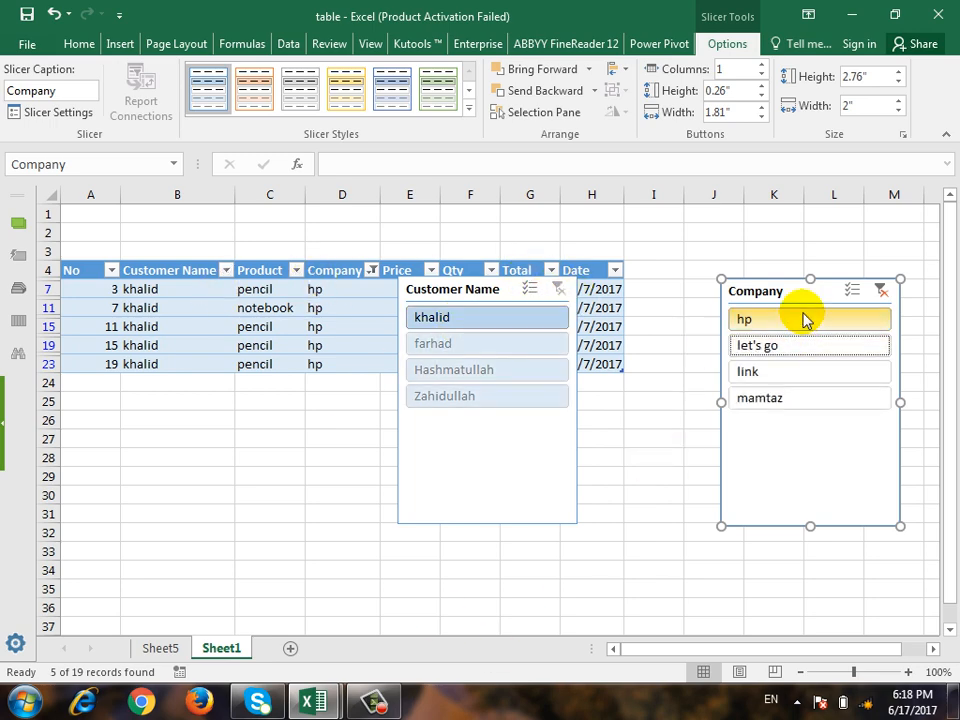
click(880, 291)
right_click(772, 290)
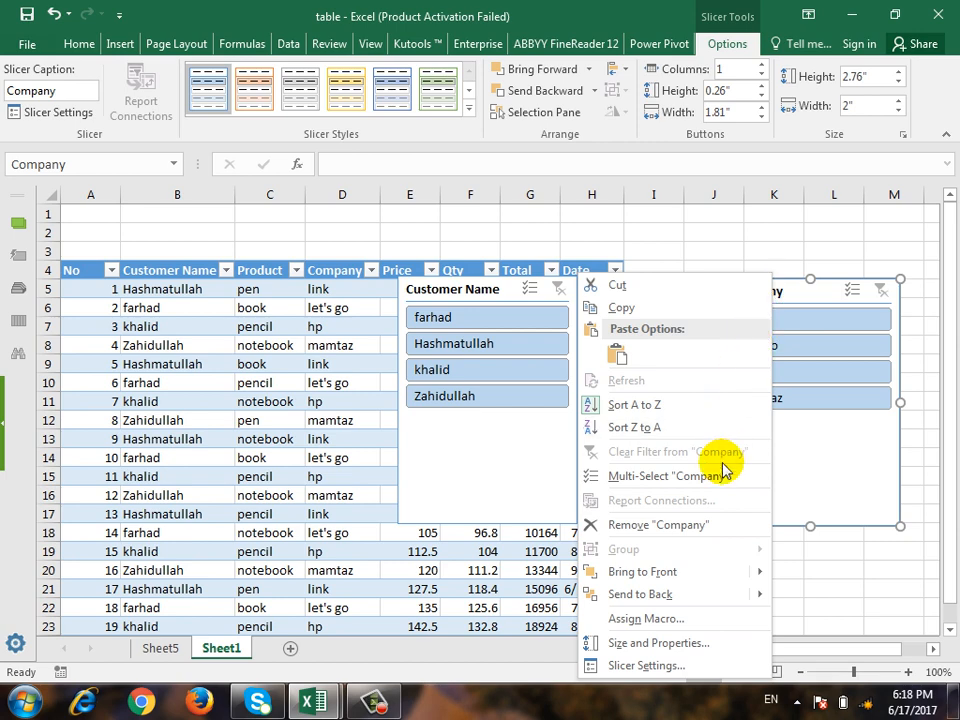
click(700, 525)
right_click(509, 302)
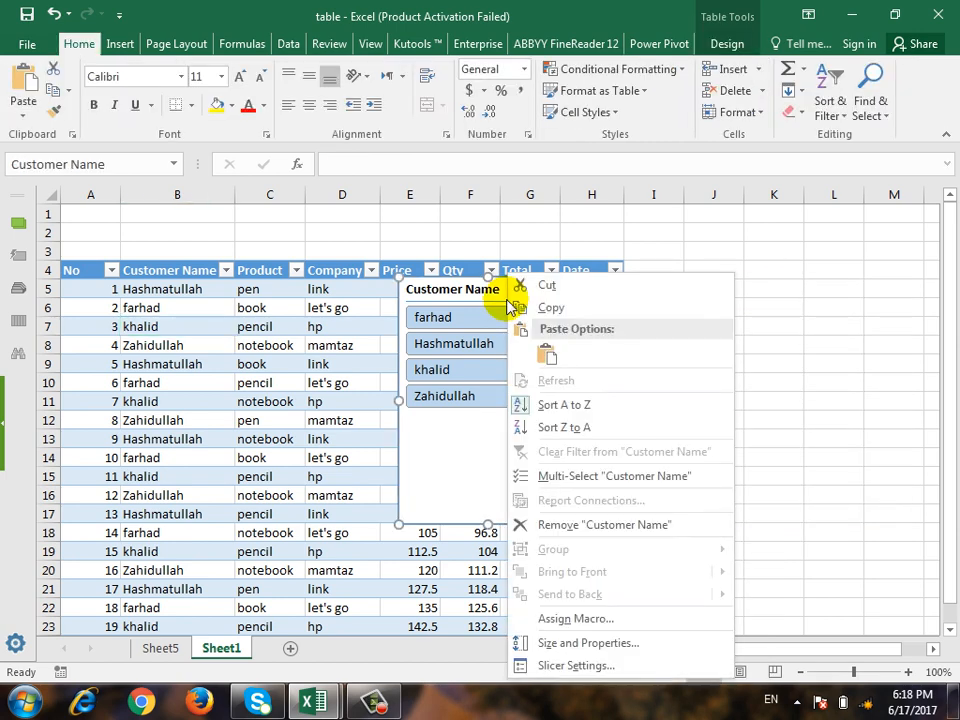
click(585, 524)
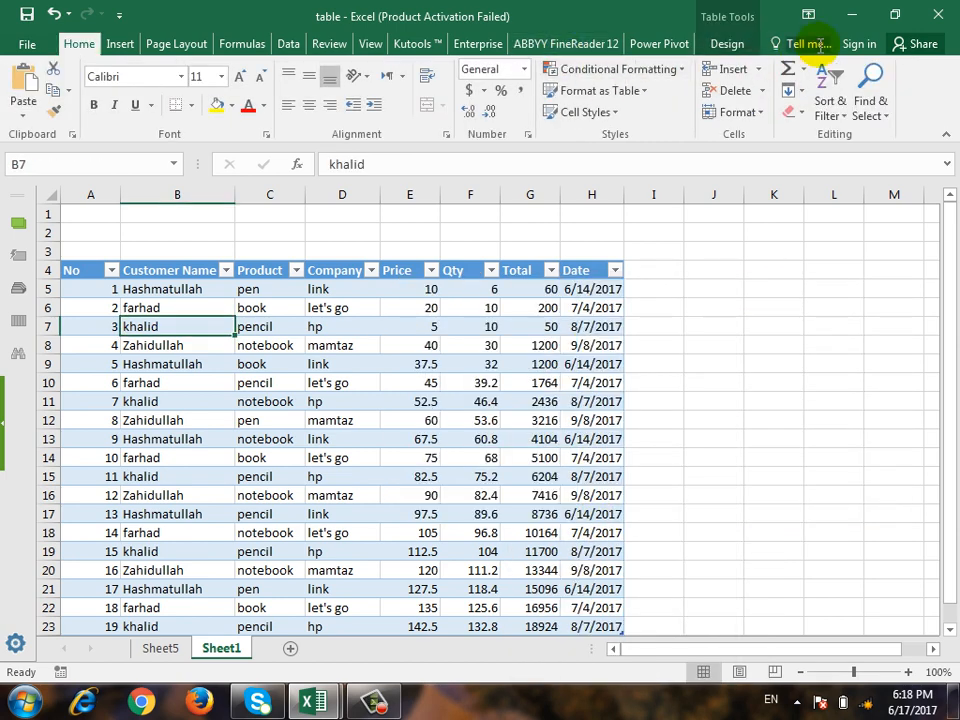
- Review the table's export options, and dismiss the Windows color scheme prompt without changing the scheme
click(728, 44)
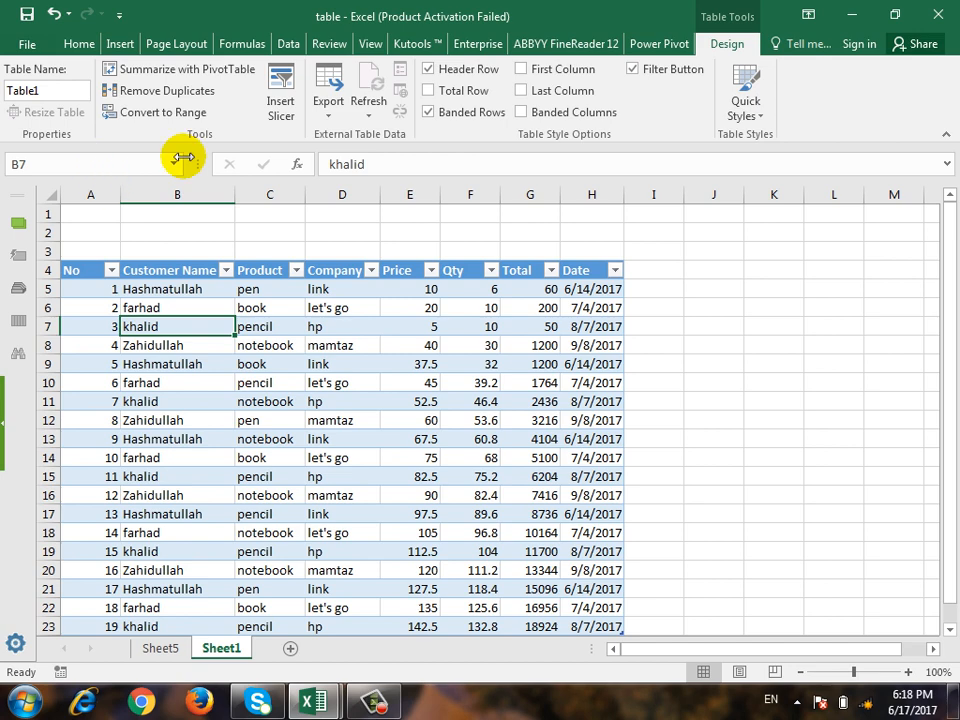
click(330, 116)
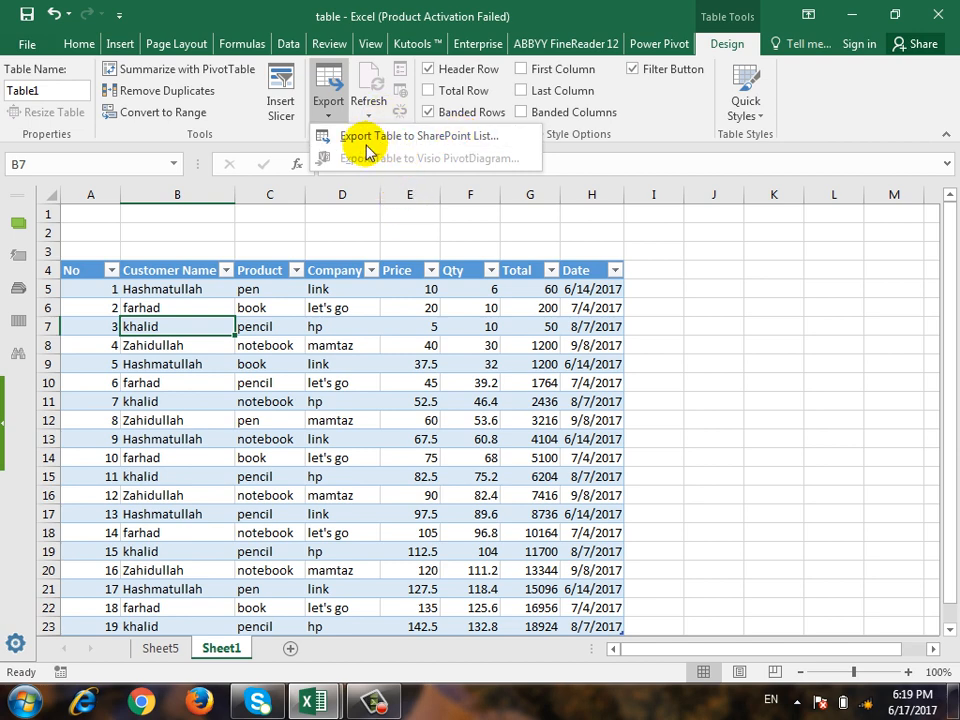
click(458, 146)
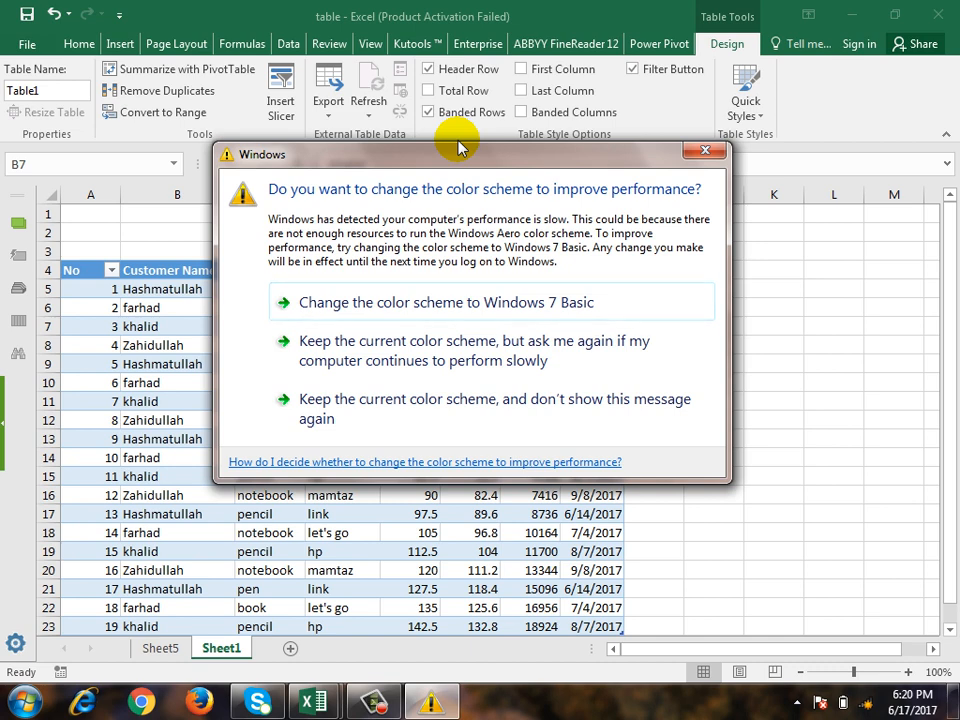
click(708, 148)
click(324, 106)
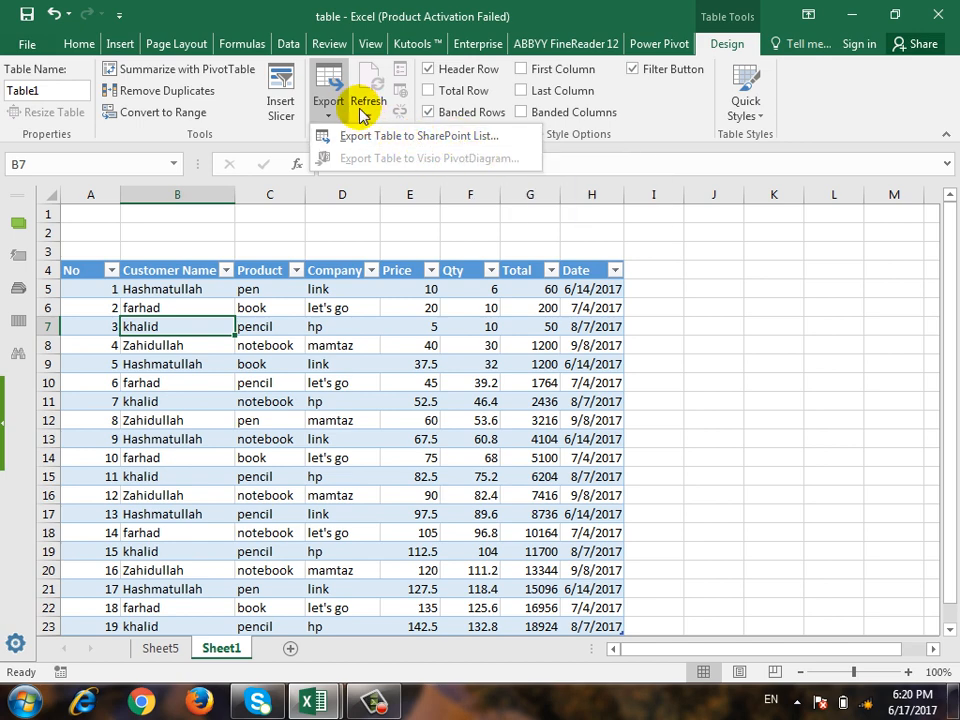
click(328, 100)
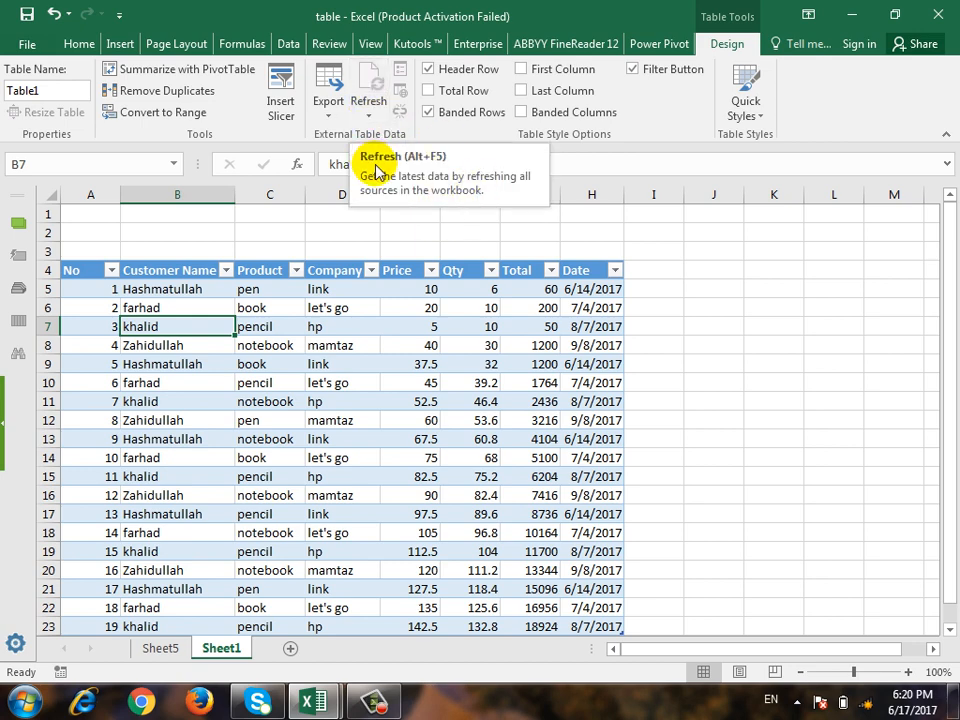
- Examine the external data commands and the table's refresh, connection and unlink options
click(289, 46)
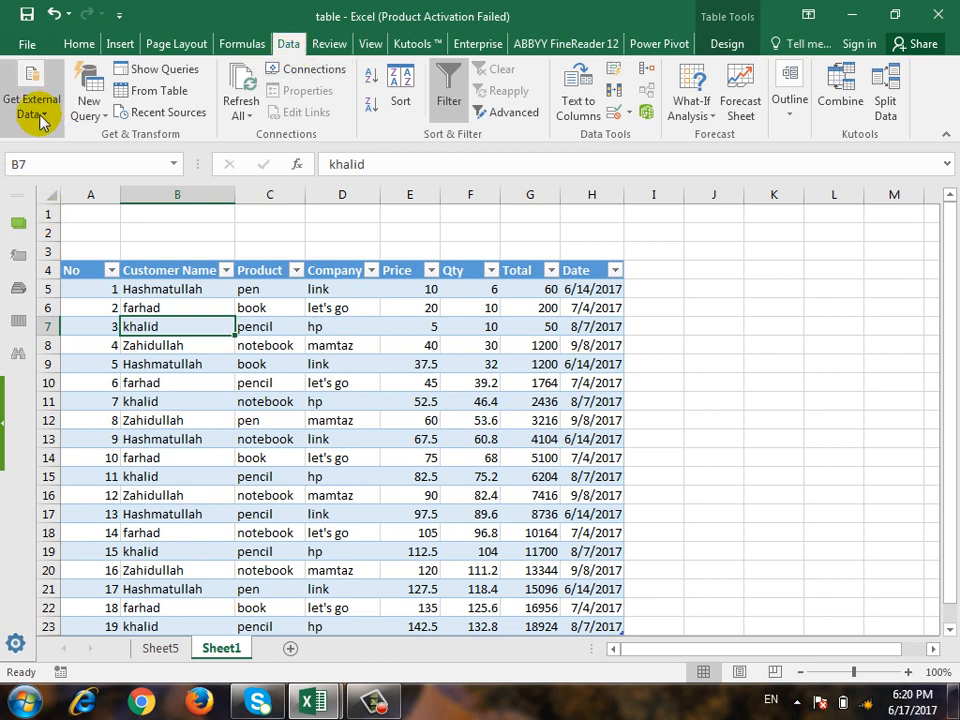
click(119, 42)
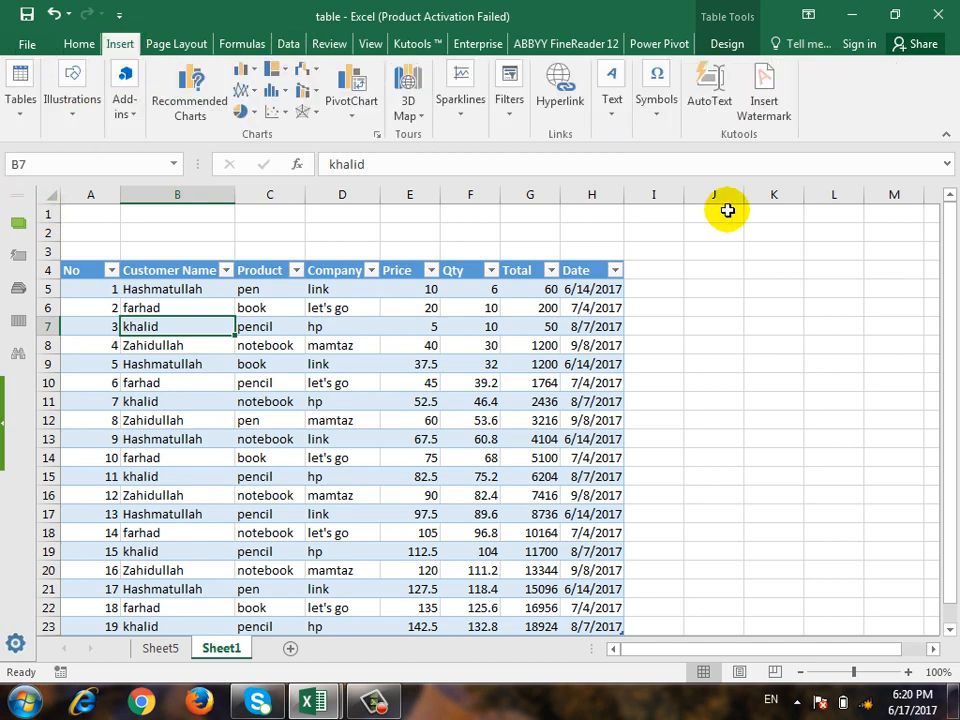
click(733, 45)
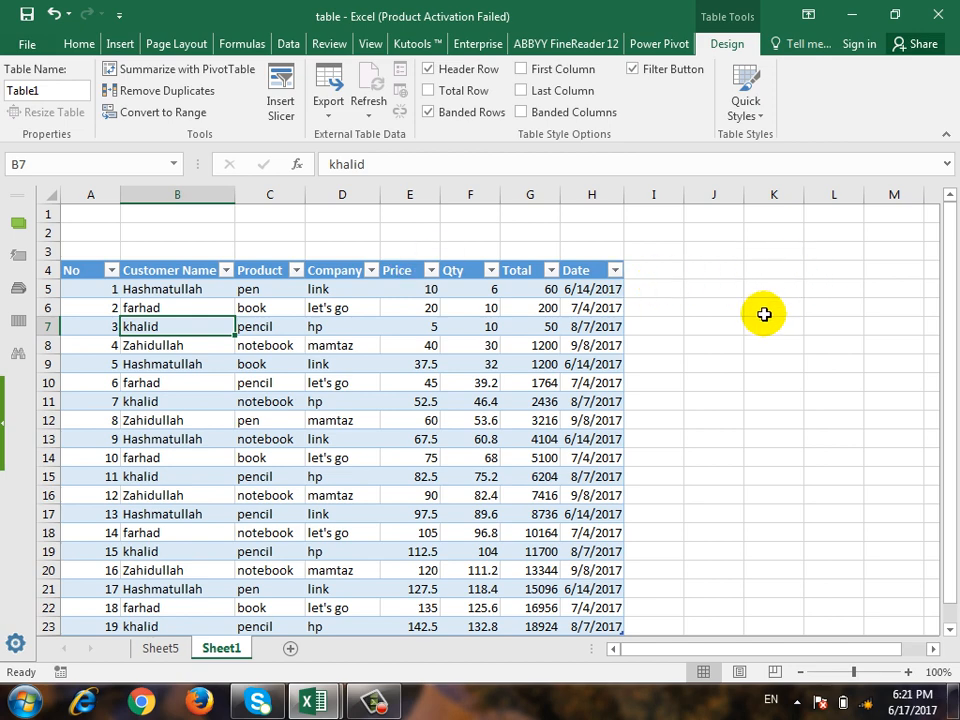
click(365, 119)
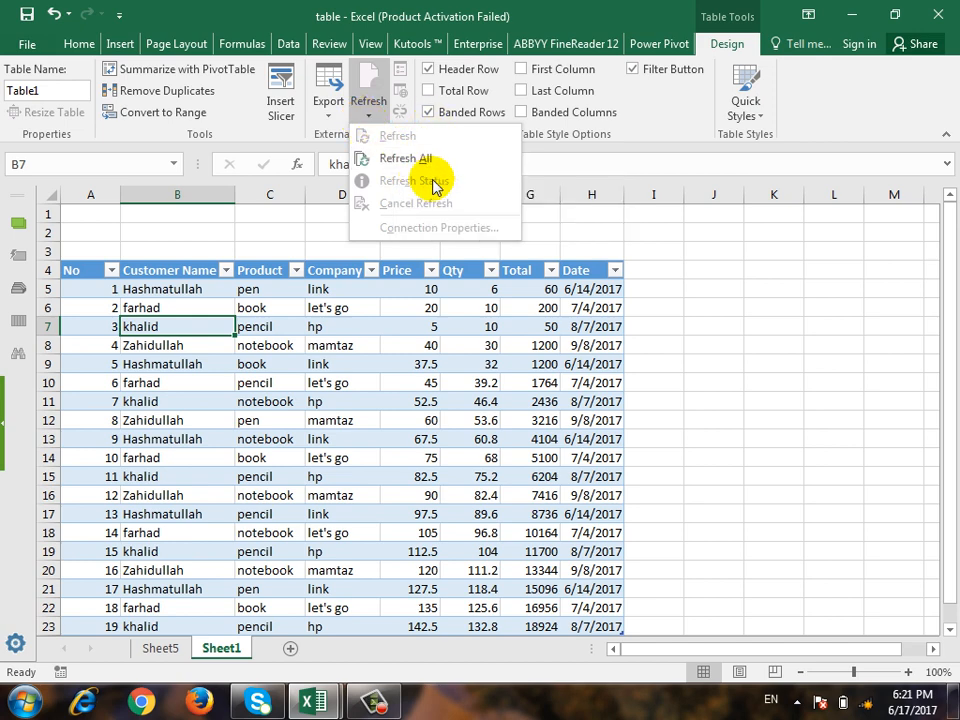
click(402, 75)
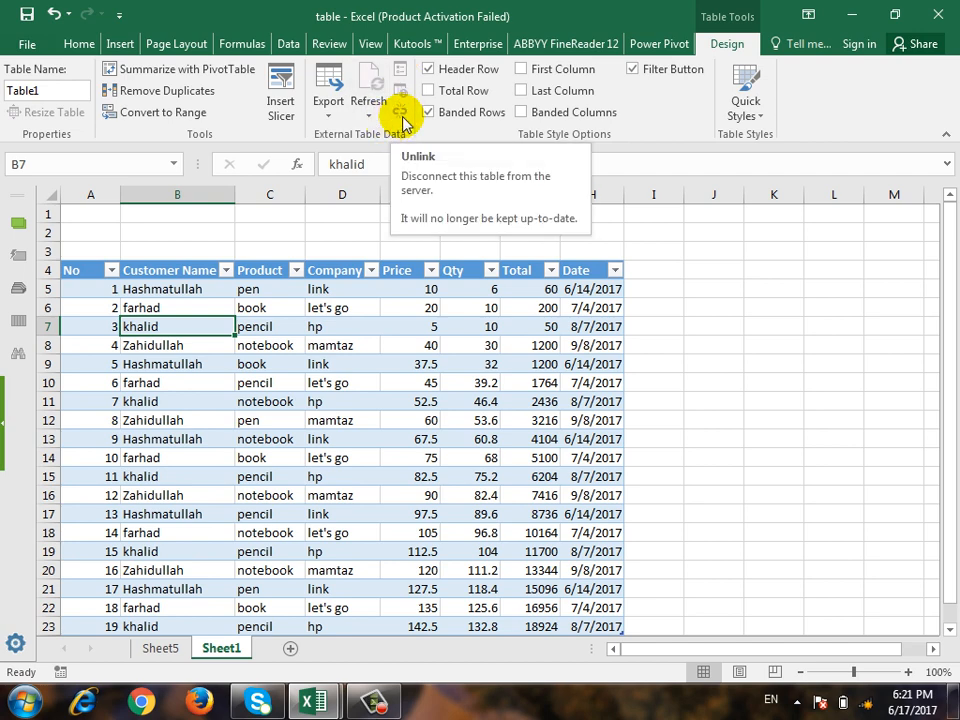
- Hide and restore the table's header row, and add a total row and remove it again
click(493, 70)
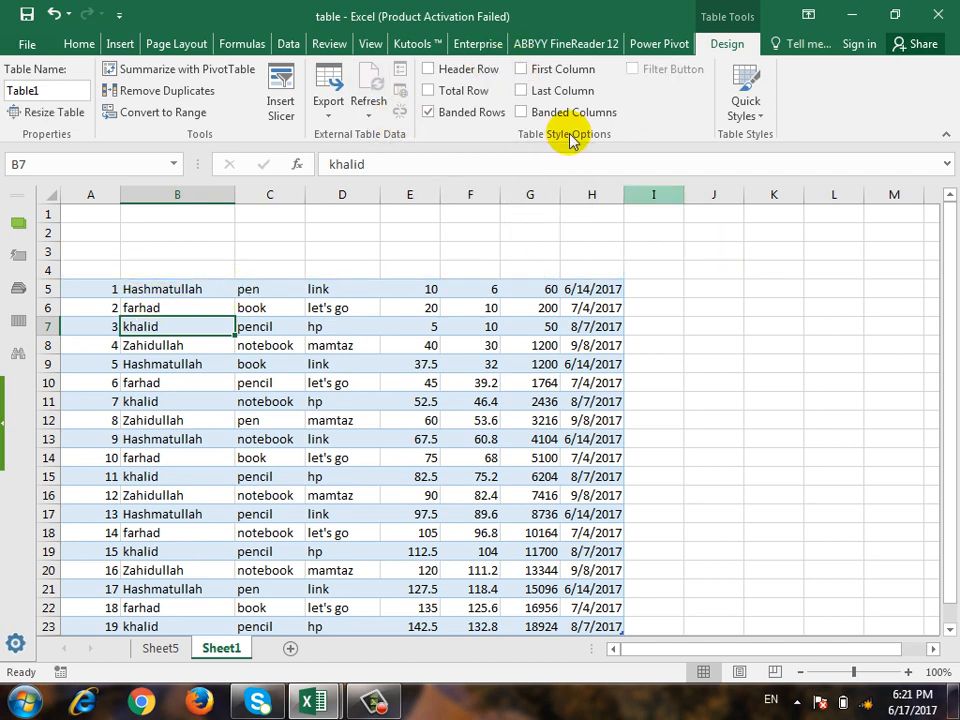
click(484, 70)
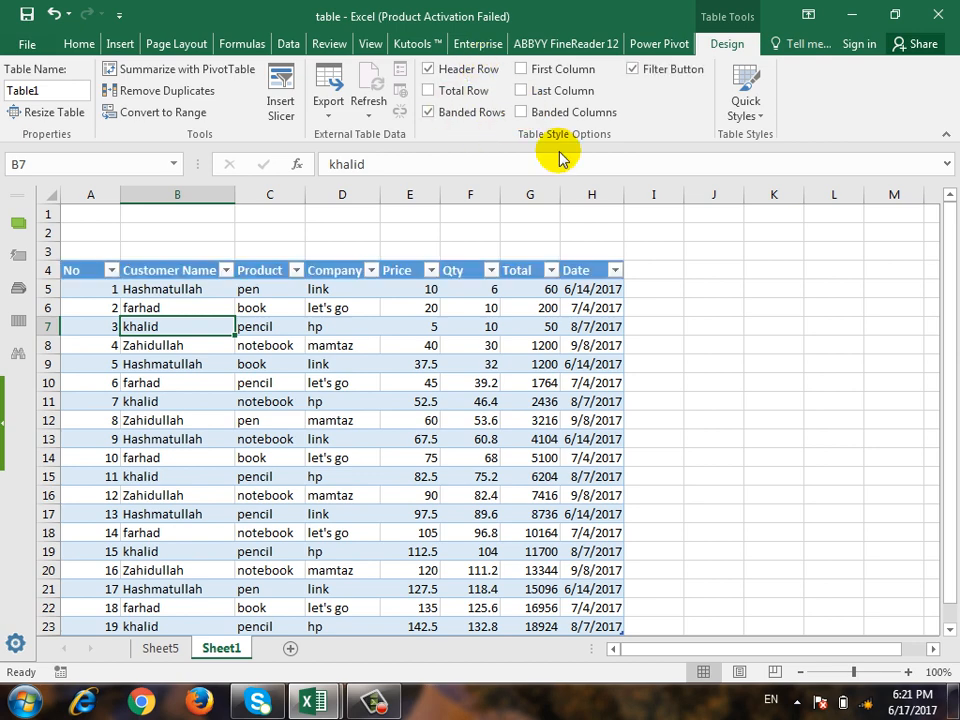
click(474, 90)
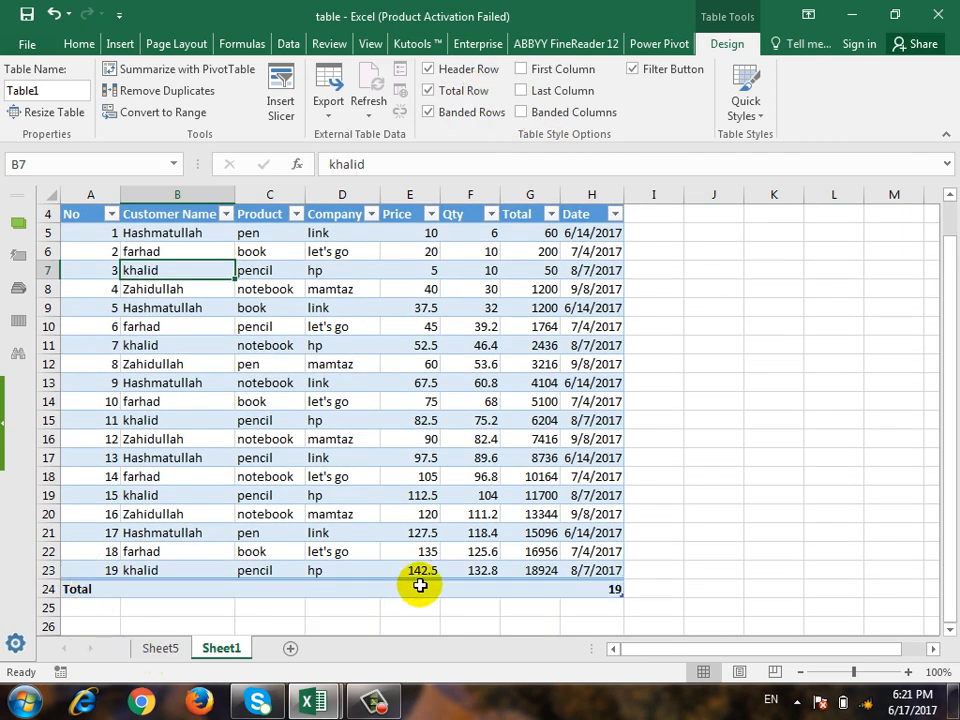
click(462, 90)
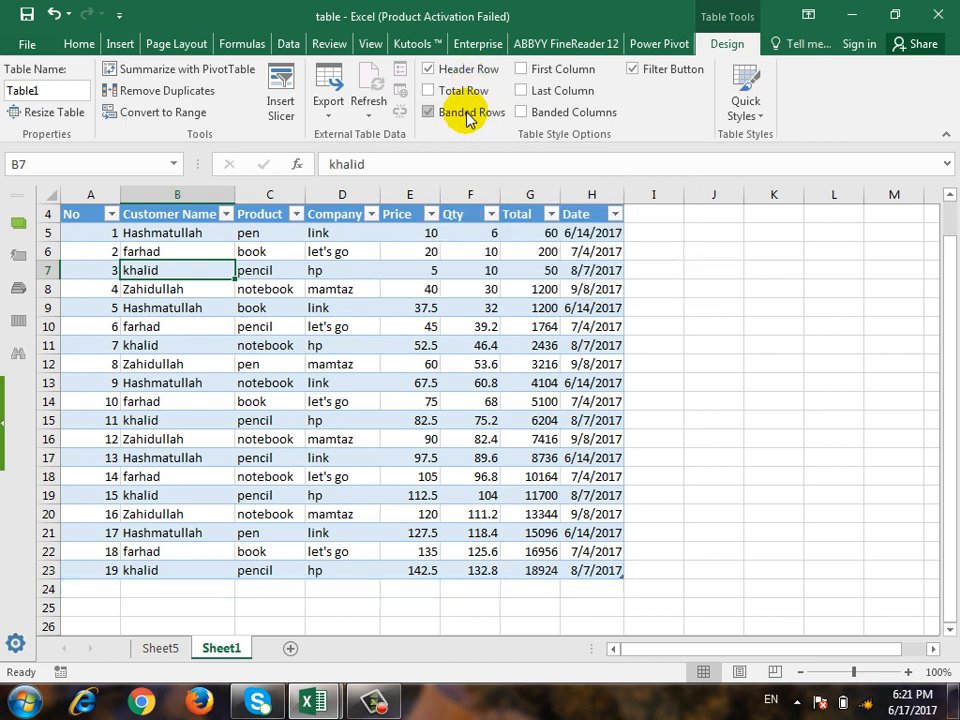
- Turn off the banded rows, and try out the First Column, Last Column, Banded Columns and Filter Button options, restoring each
click(477, 117)
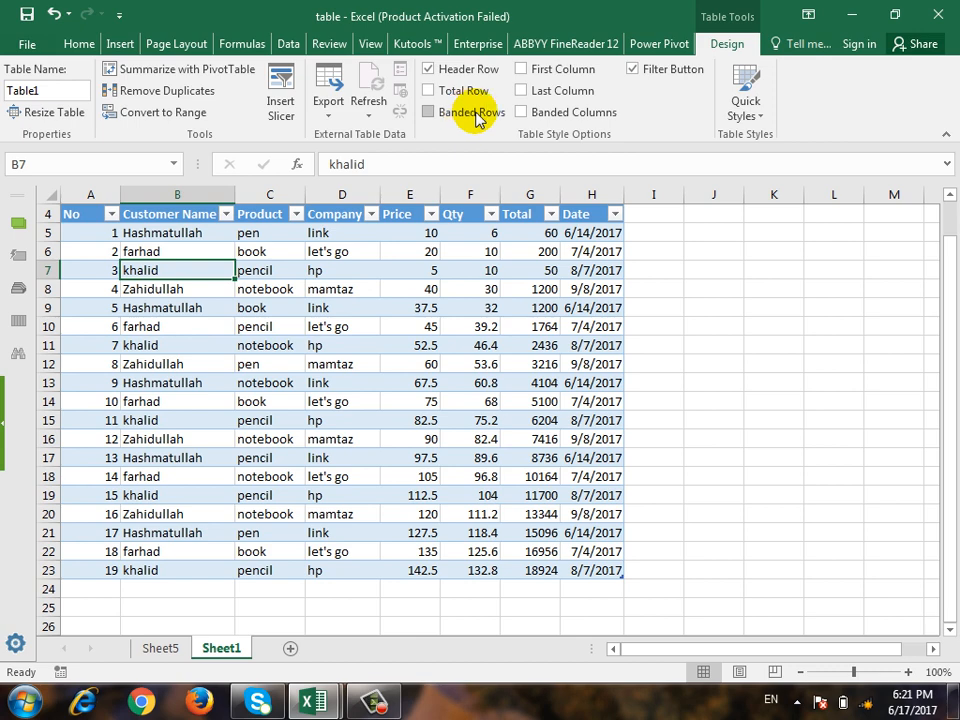
click(585, 68)
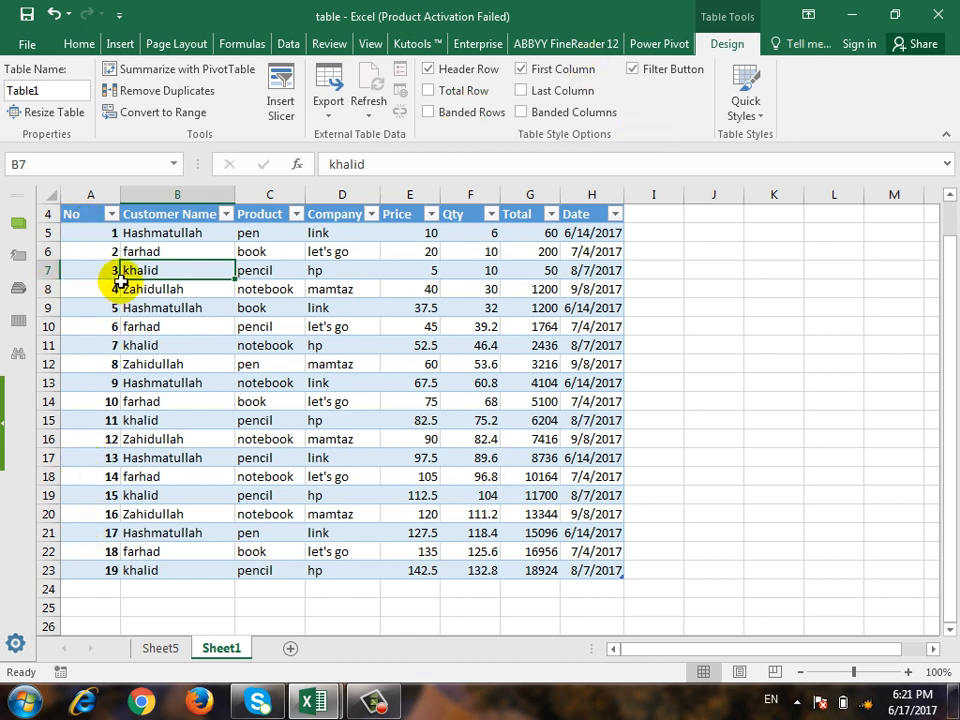
click(548, 73)
click(554, 91)
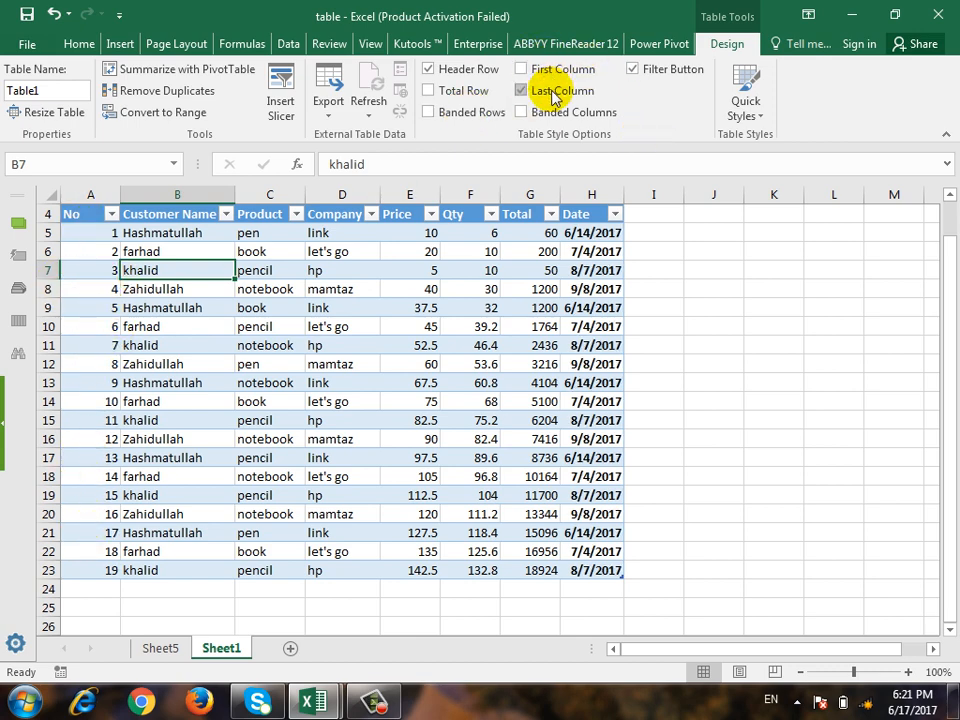
click(554, 91)
click(555, 118)
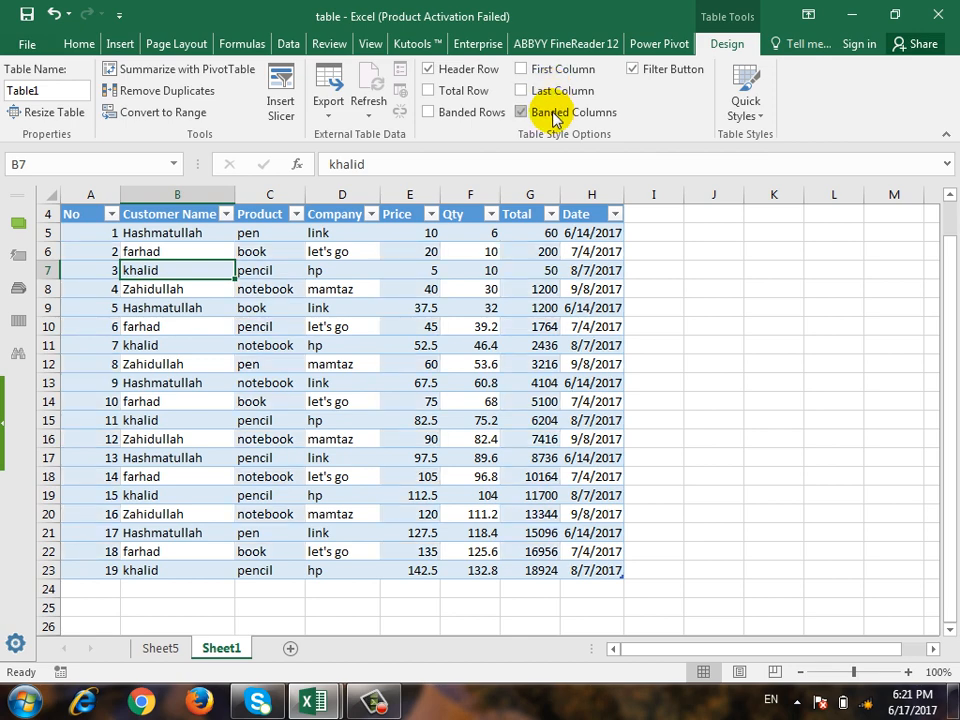
click(553, 117)
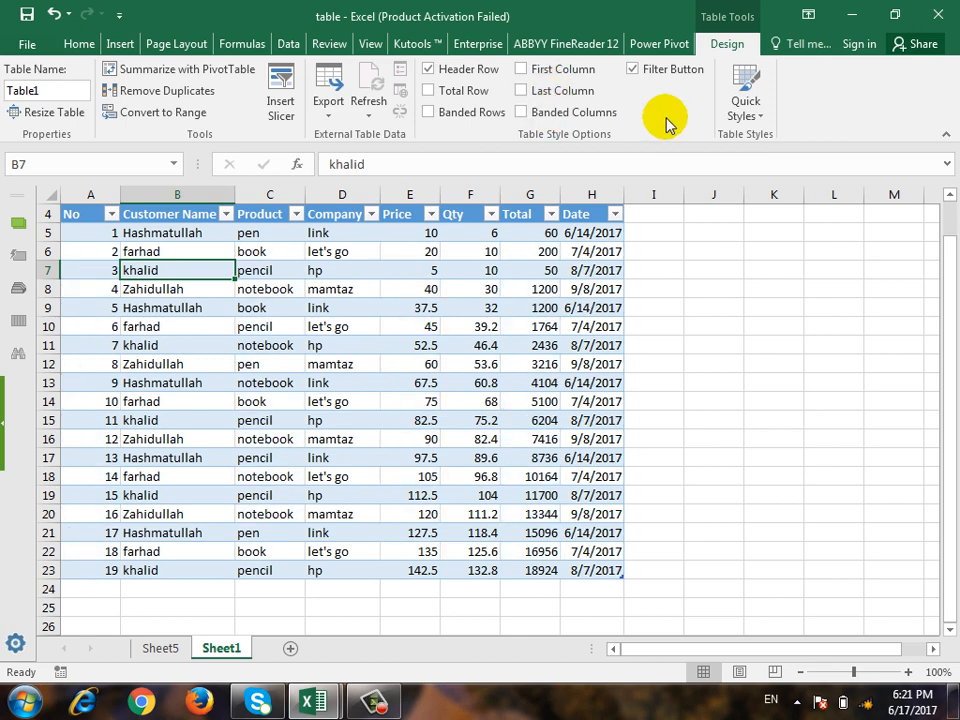
click(635, 69)
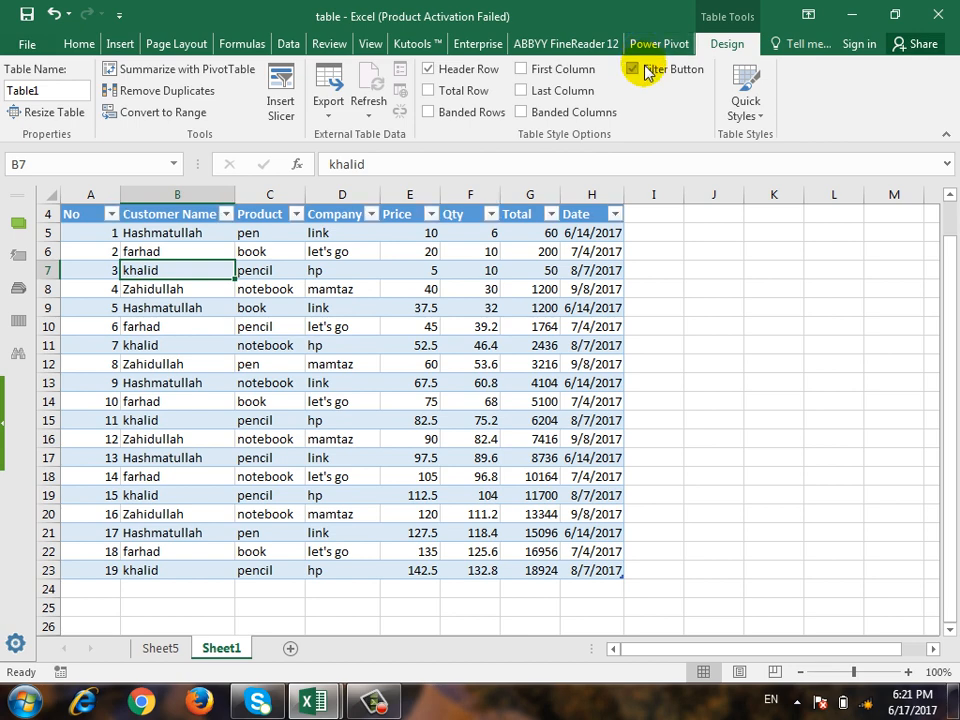
- Review the available quick table styles, and convert the table to a normal range
click(762, 120)
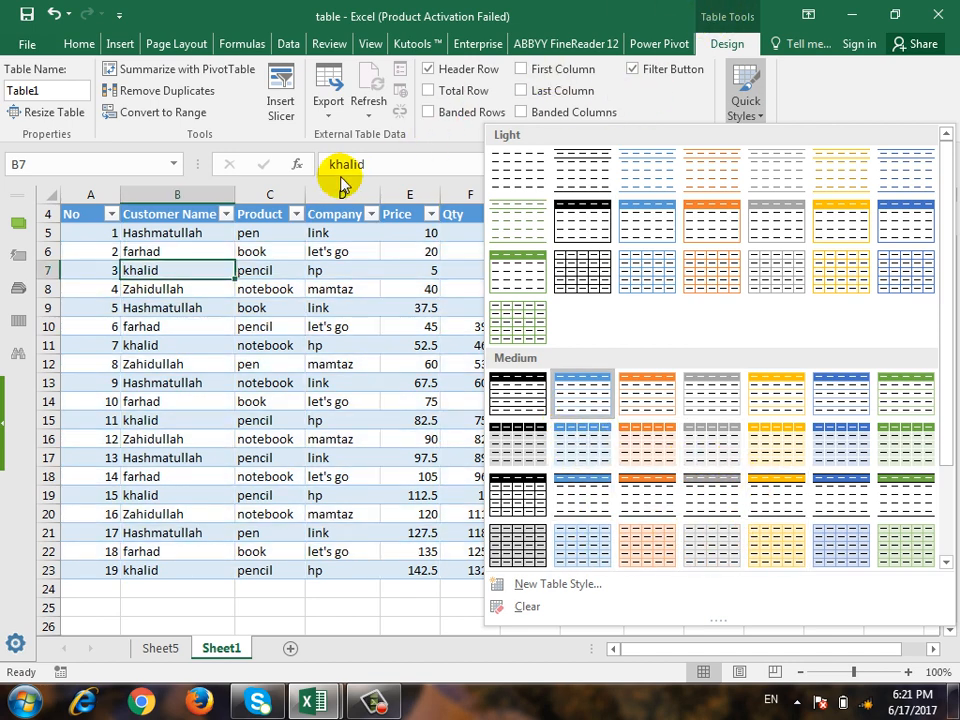
click(161, 112)
click(449, 400)
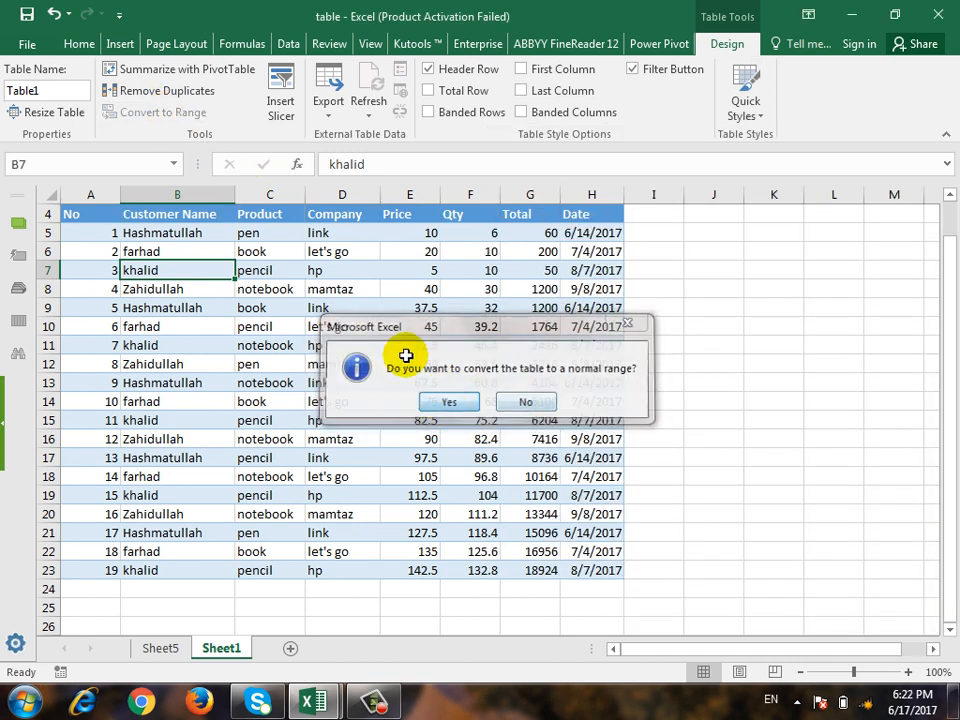
- Review the available options for inserting tables and illustrations
click(128, 44)
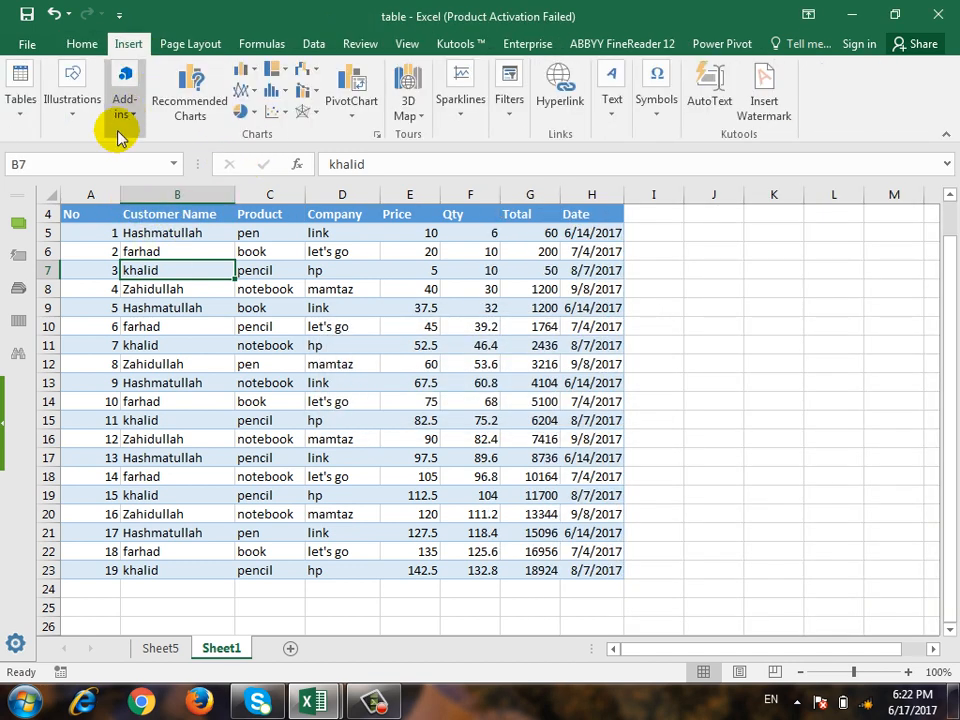
click(19, 112)
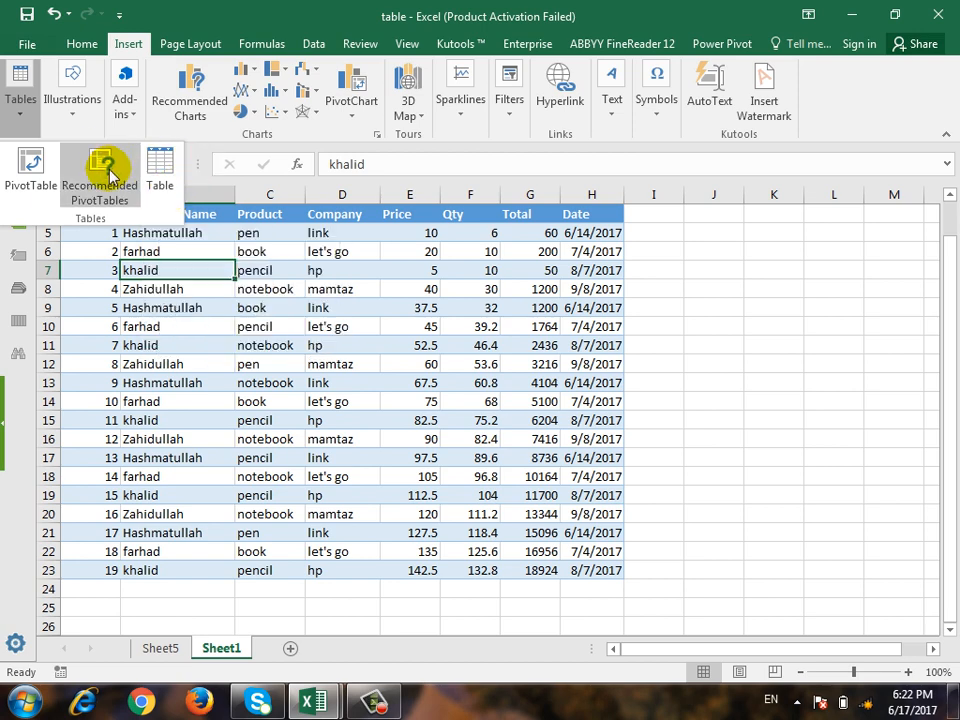
click(74, 120)
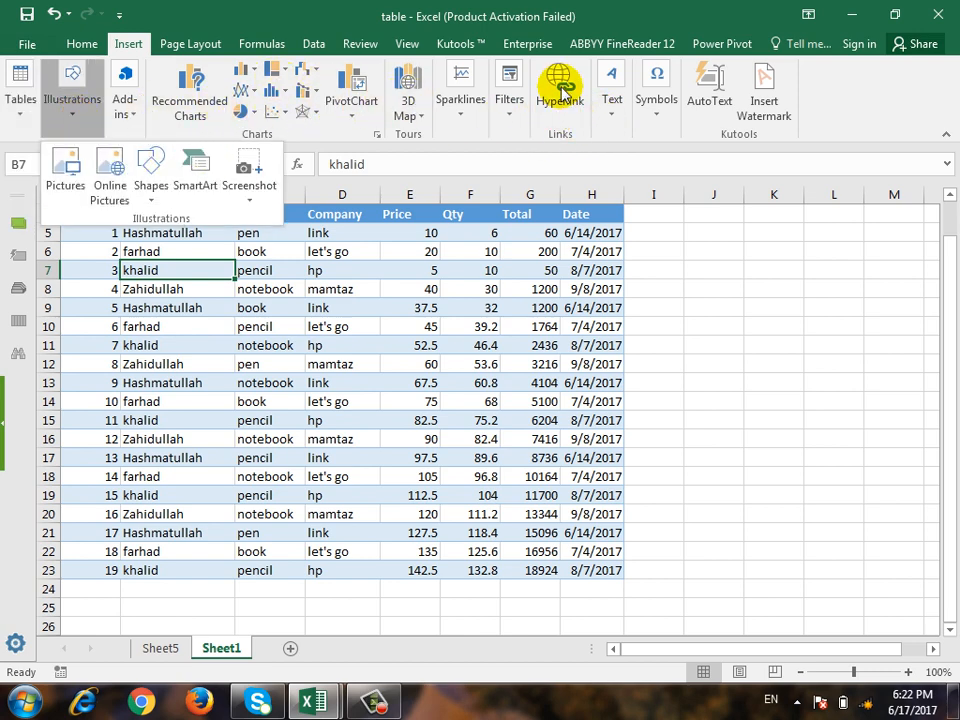
click(694, 341)
- Insert a hyperlink in cell B5 that links to the existing file Excel Defi.xlsx in My Documents
scroll(694, 341, up, 1)
click(175, 290)
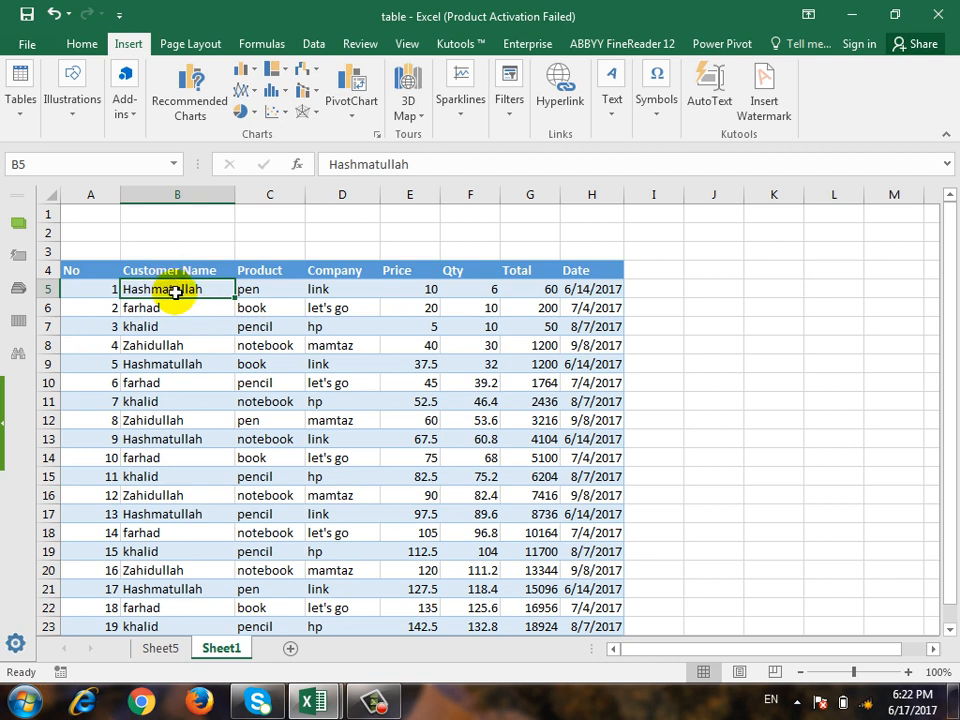
click(563, 108)
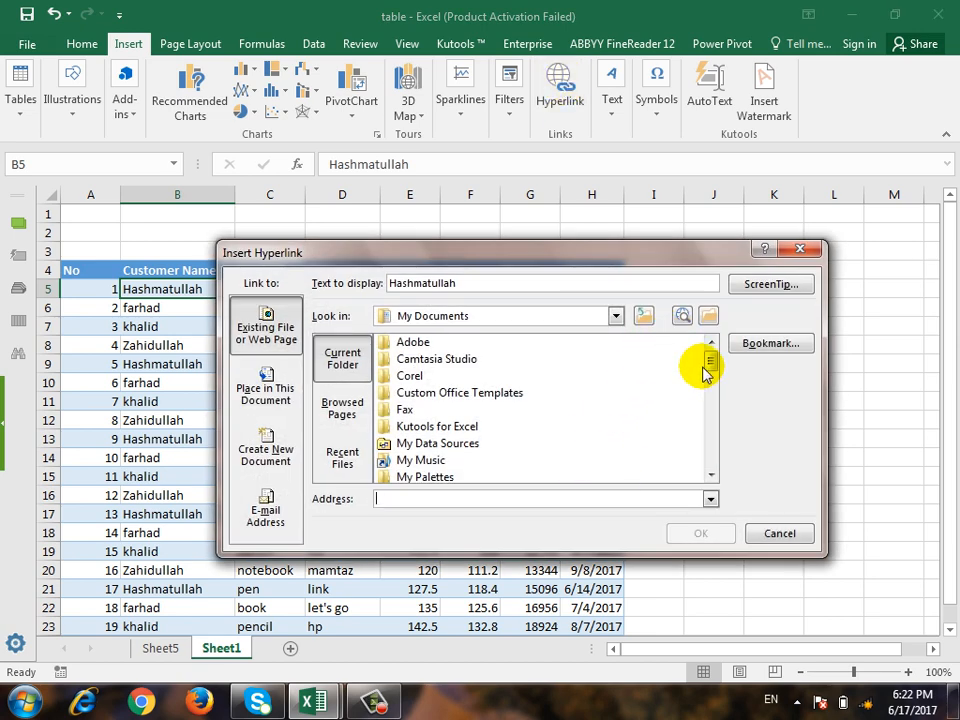
drag(709, 362, 709, 421)
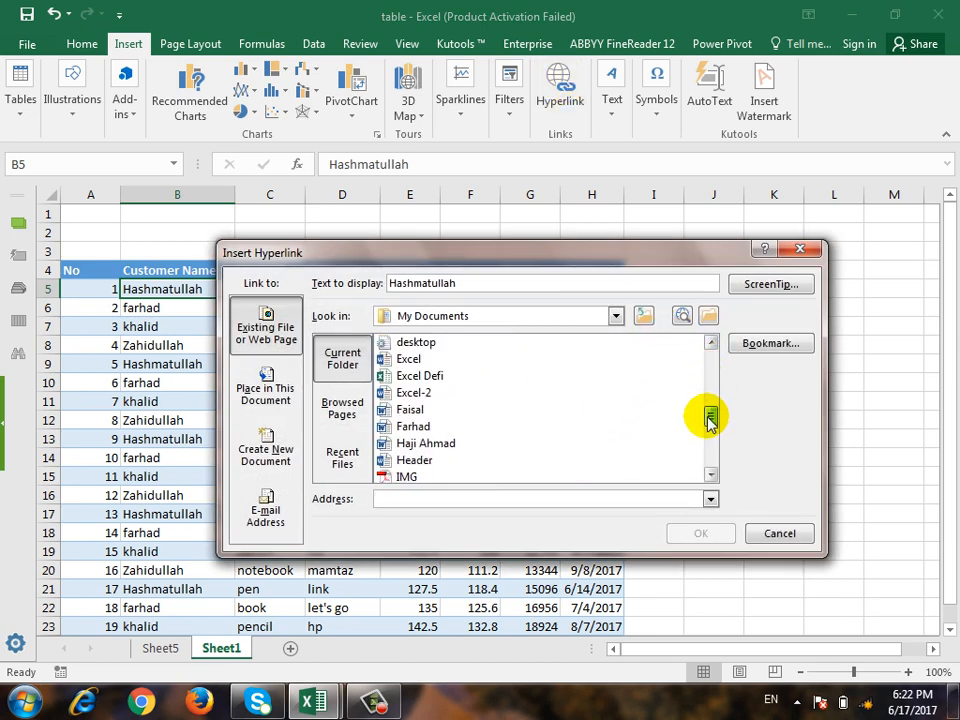
click(427, 376)
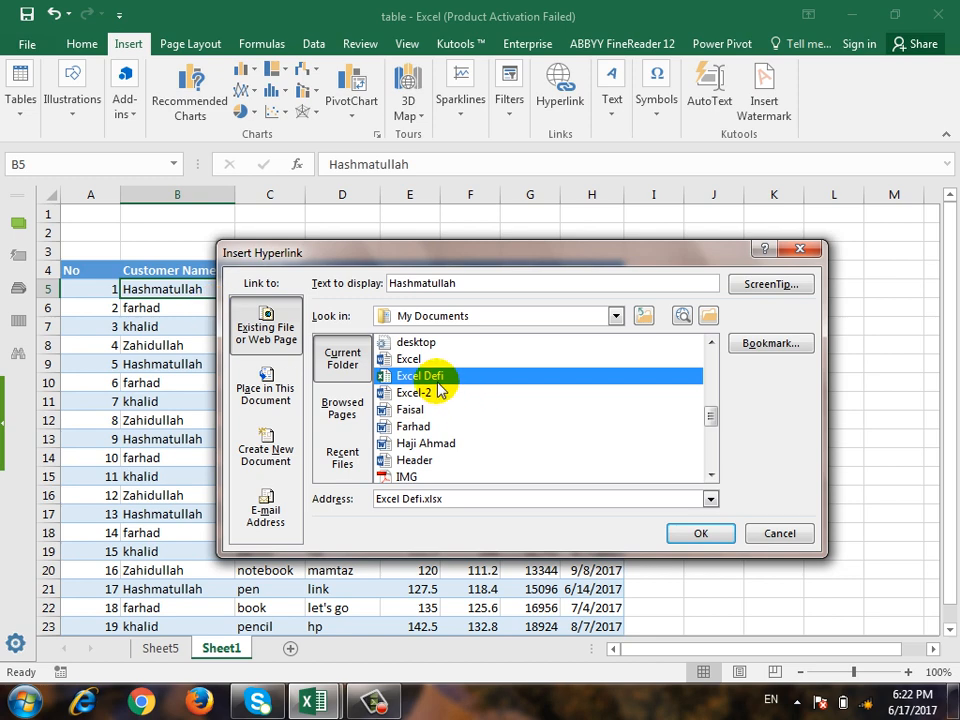
click(706, 532)
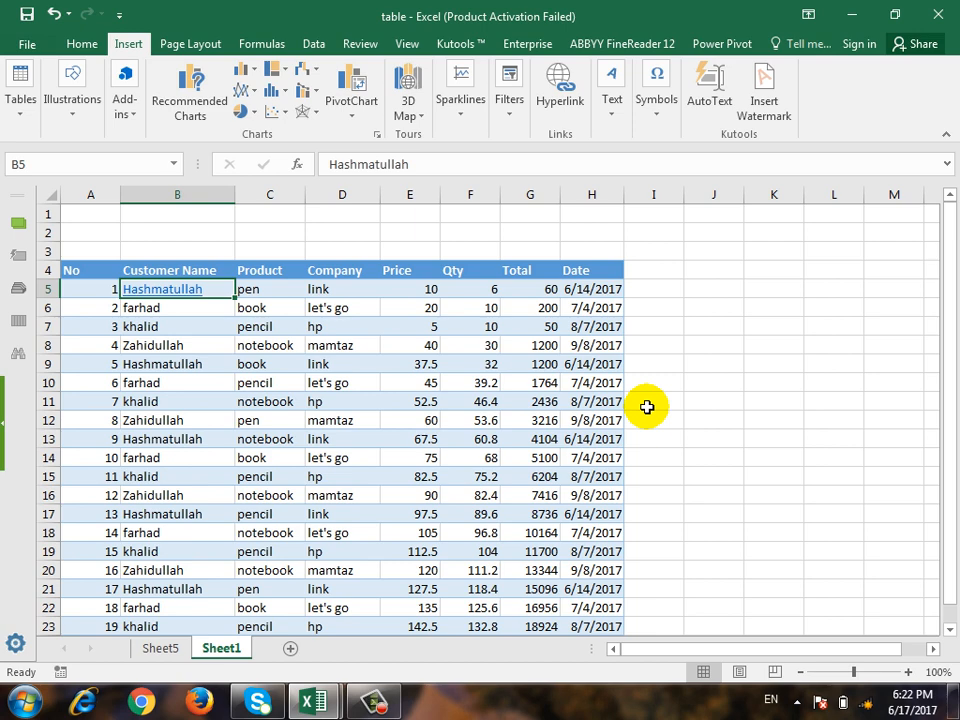
- Follow the hyperlink in cell B5, try to bring up the Excel Defi workbook window, and close that workbook
click(185, 293)
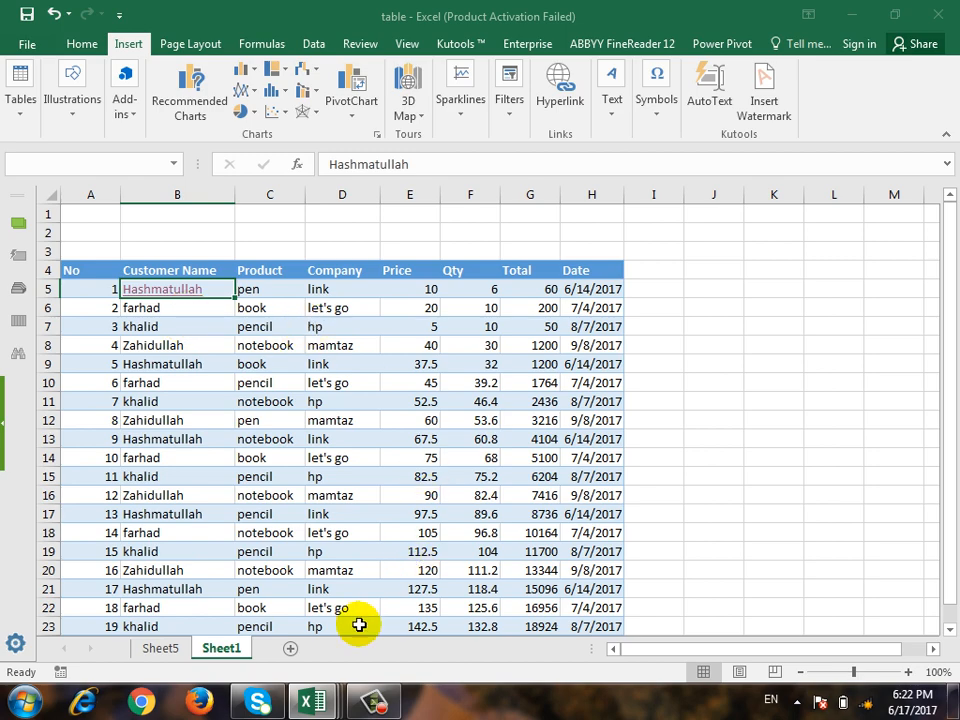
mouse_move(335, 700)
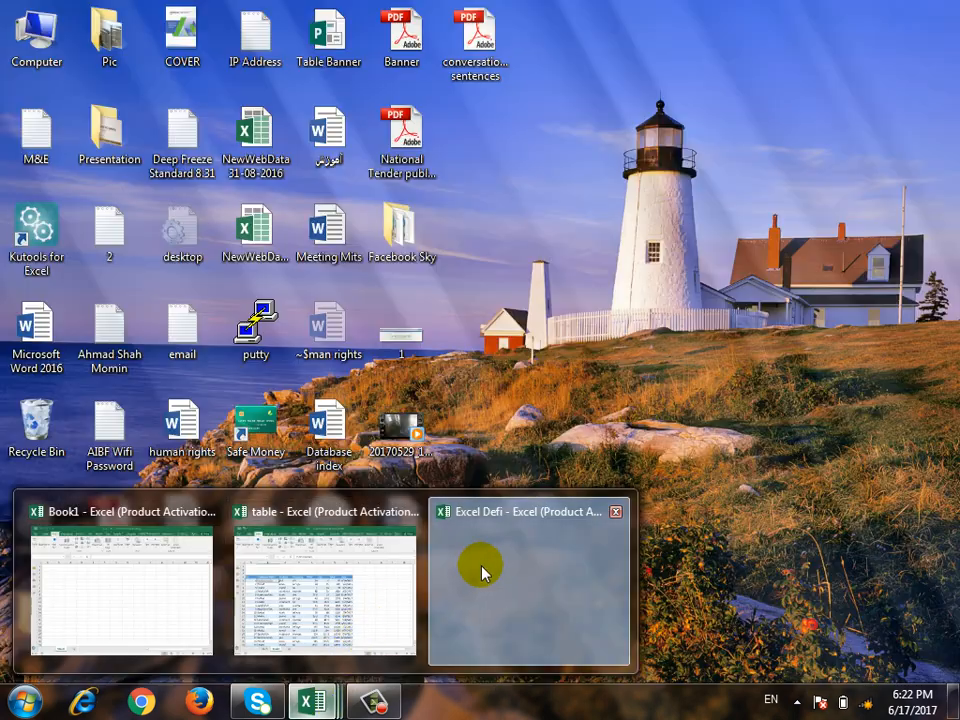
click(482, 567)
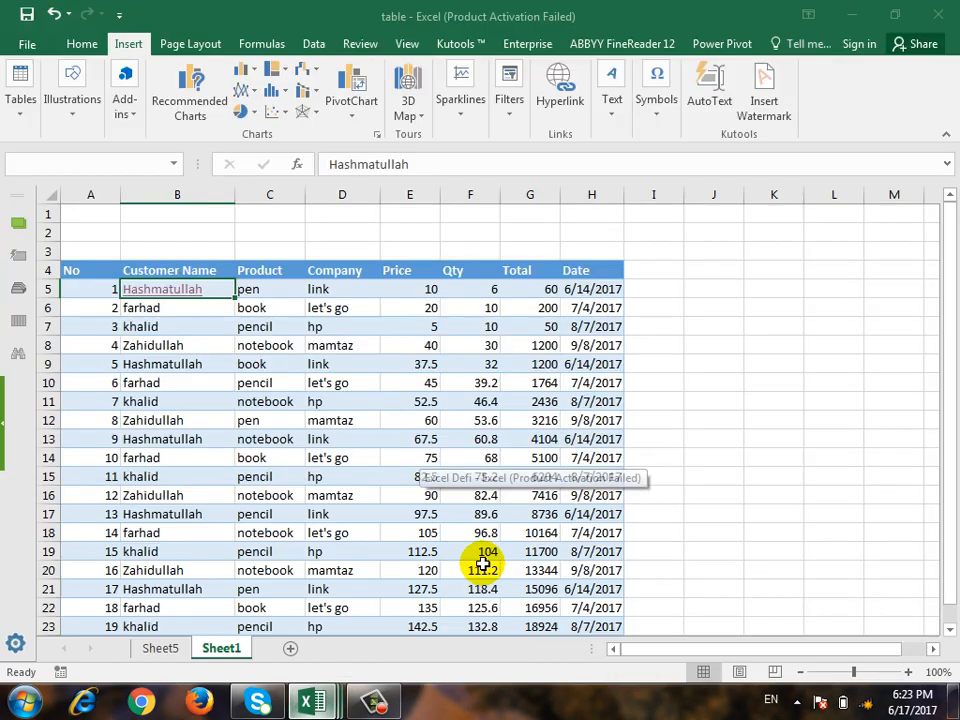
mouse_move(308, 698)
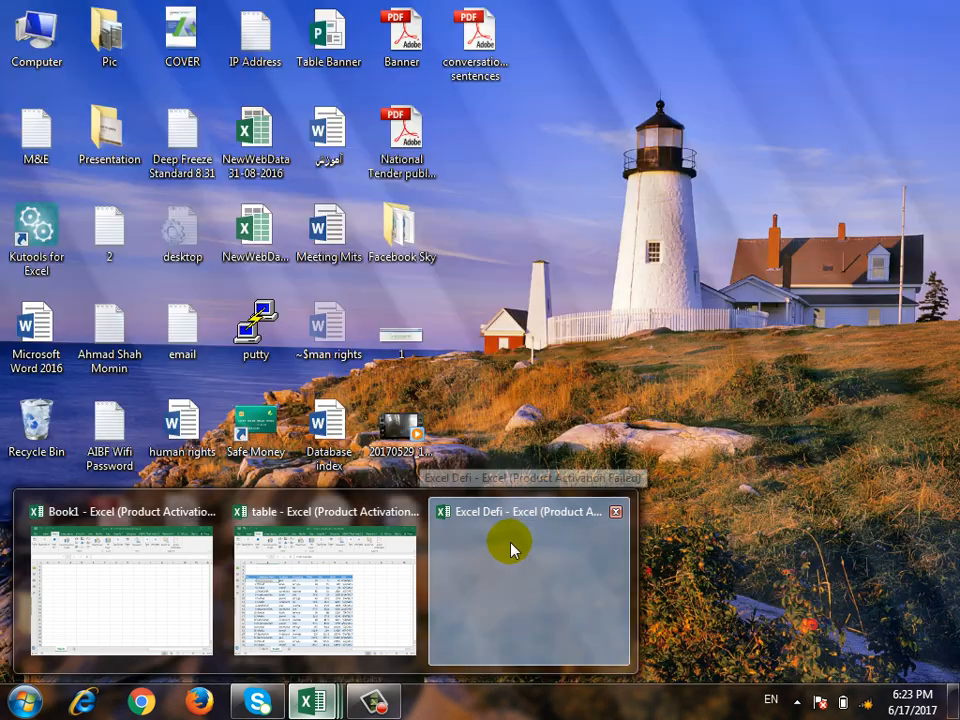
click(514, 546)
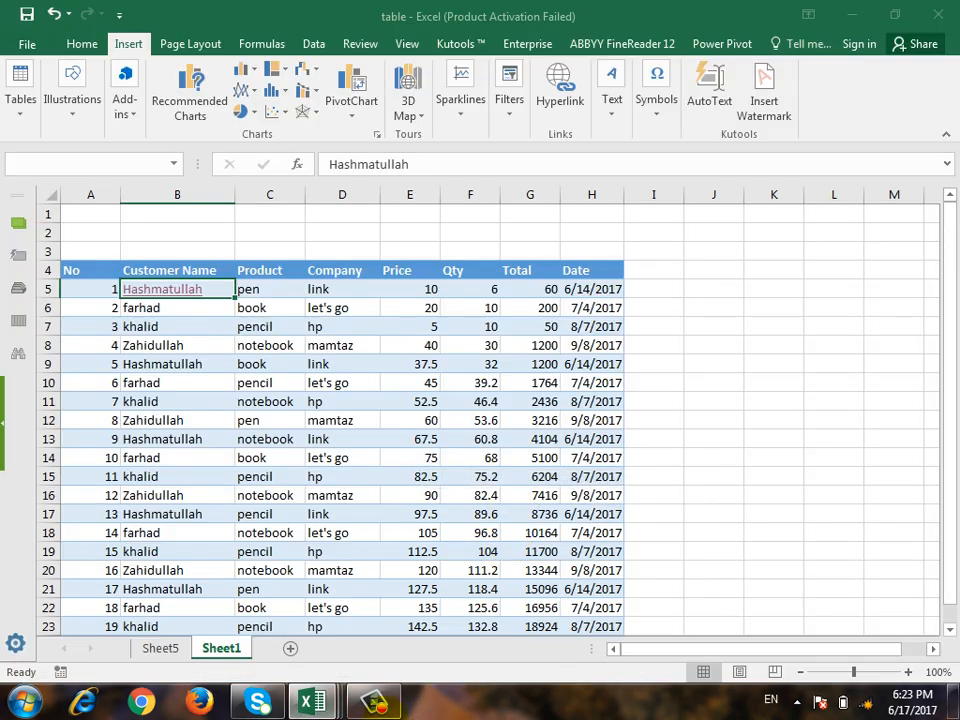
mouse_move(327, 706)
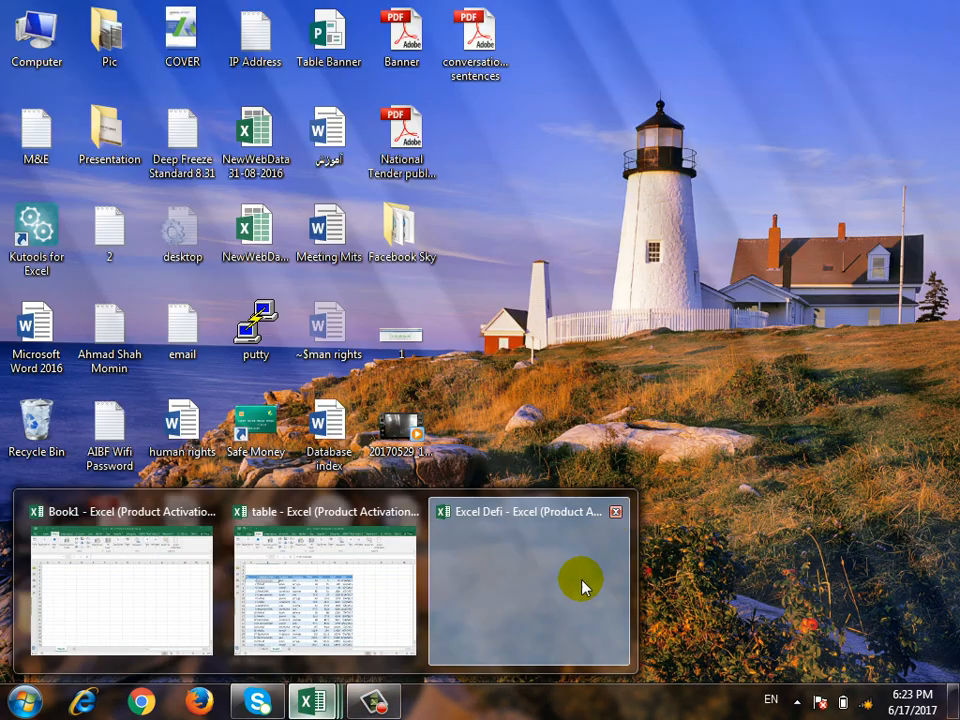
click(591, 520)
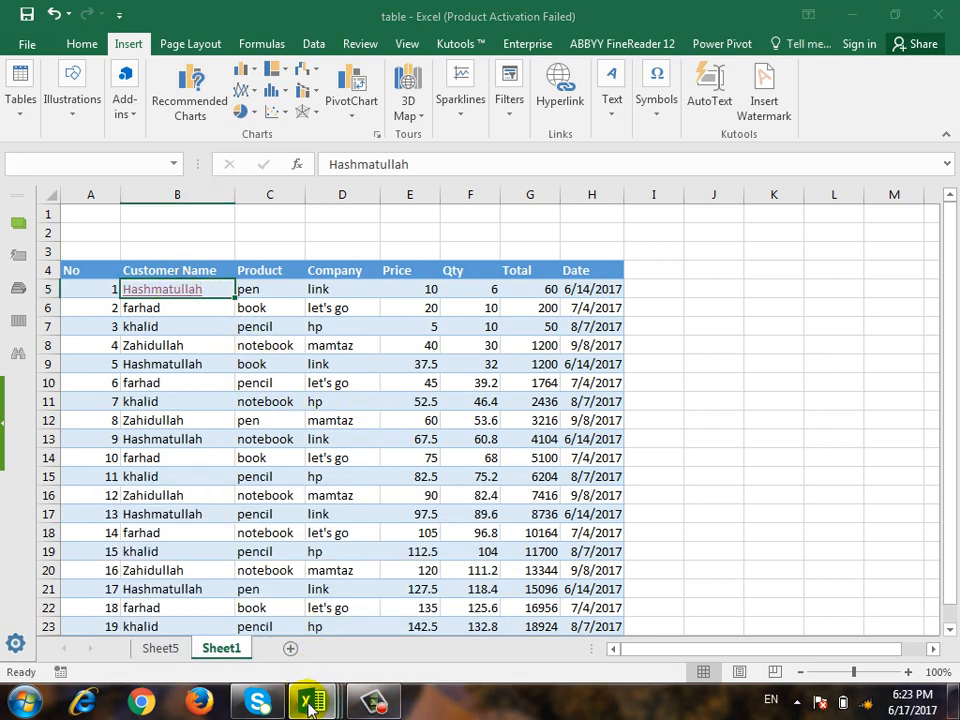
mouse_move(310, 700)
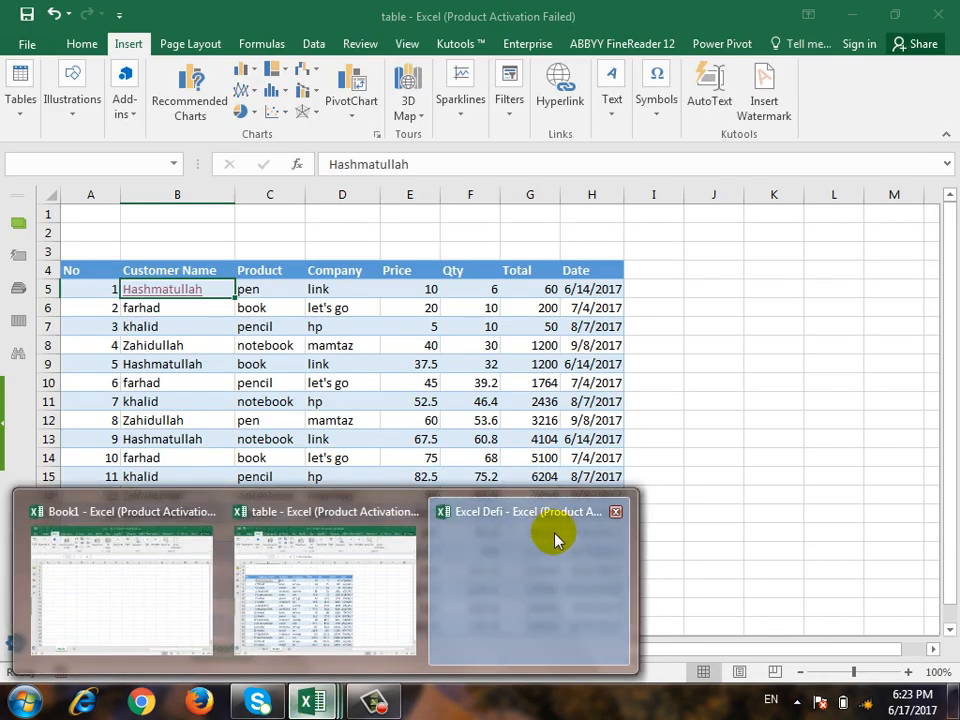
mouse_move(472, 519)
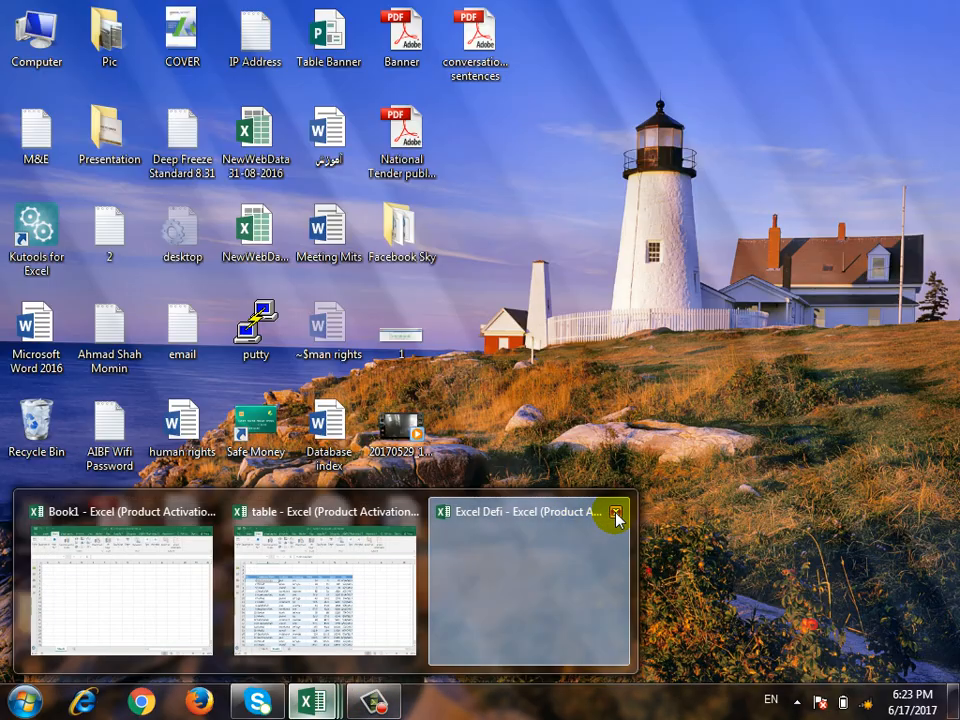
click(609, 547)
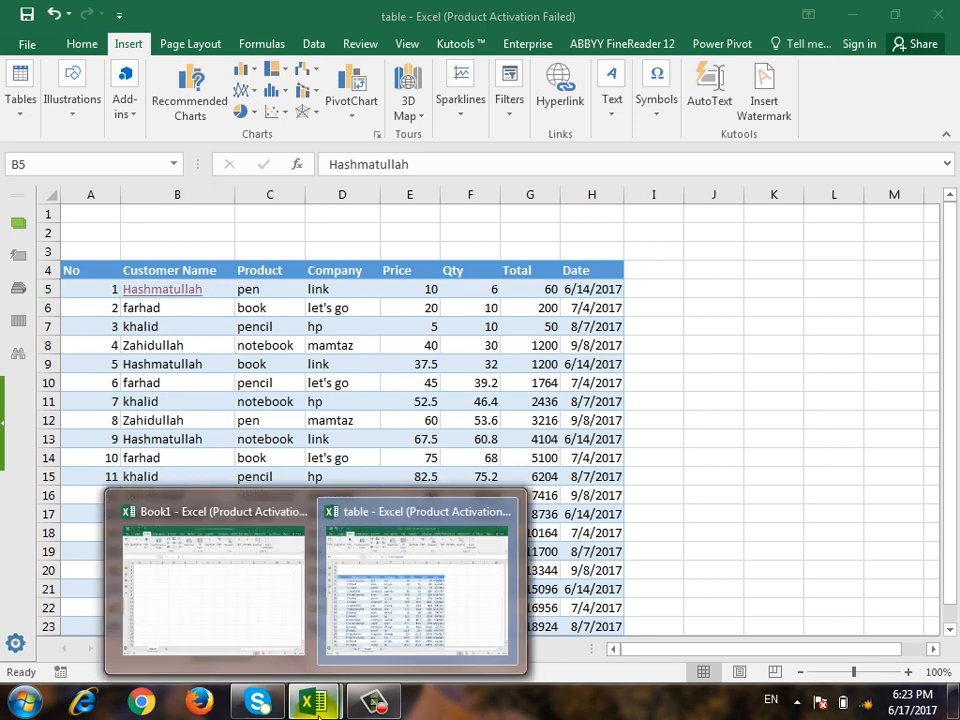
- Follow cell B5's hyperlink a second time and close the linked Excel Defi workbook
click(169, 288)
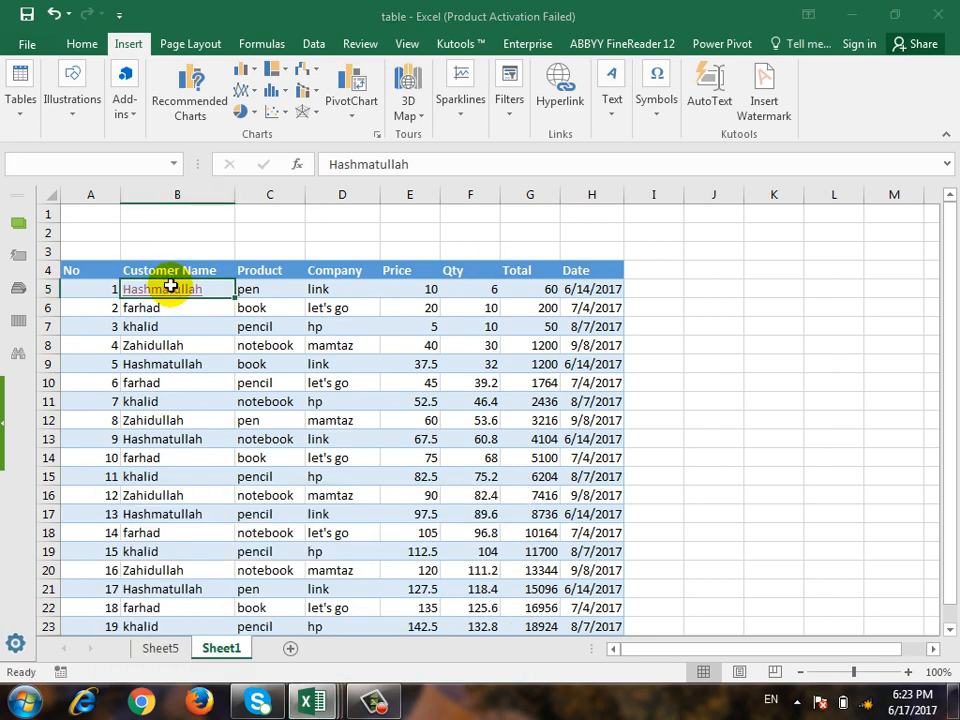
mouse_move(311, 698)
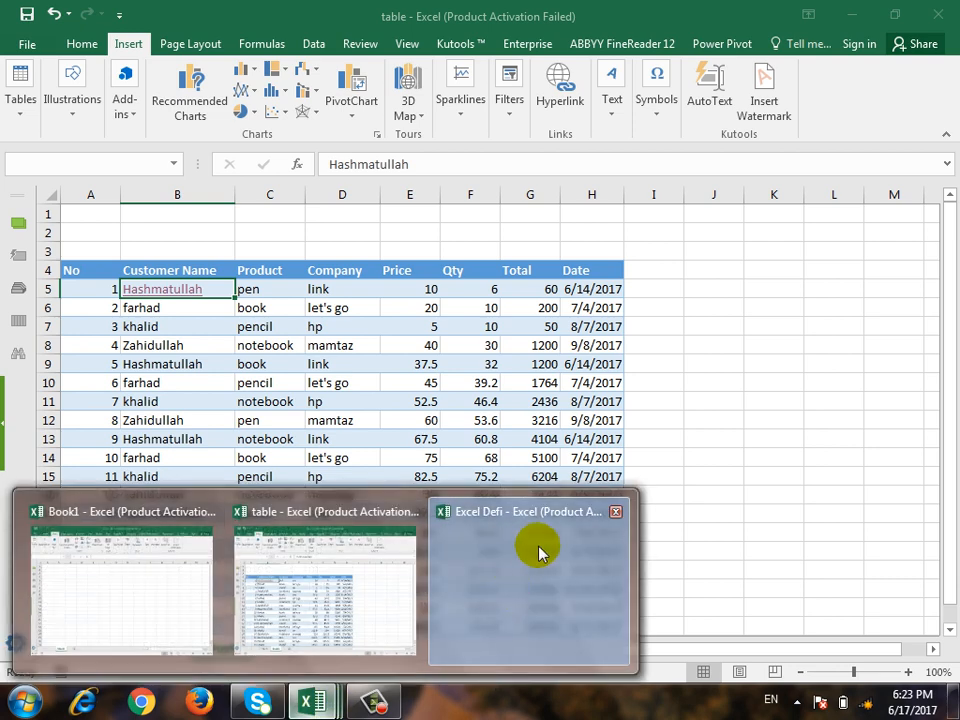
mouse_move(540, 551)
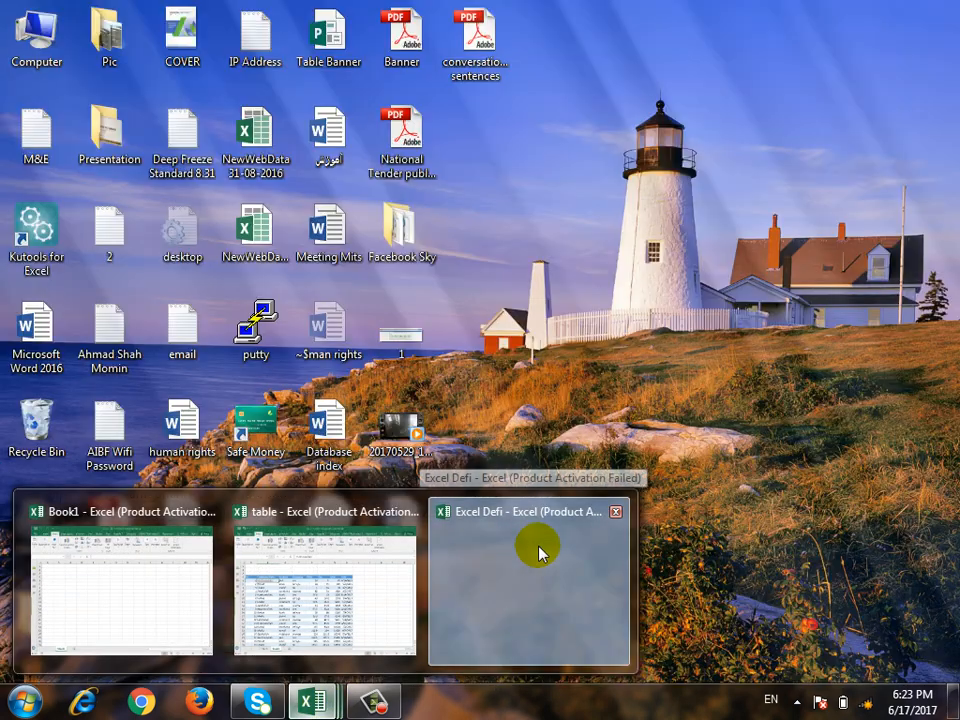
click(615, 514)
- Remove the hyperlink from cell B5
click(420, 380)
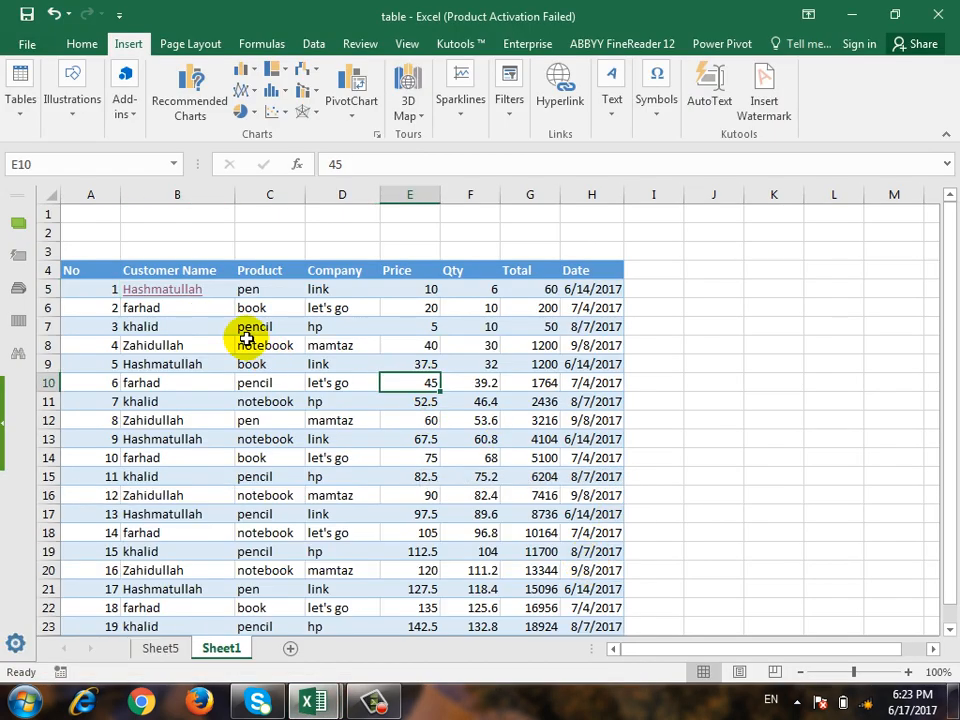
right_click(176, 289)
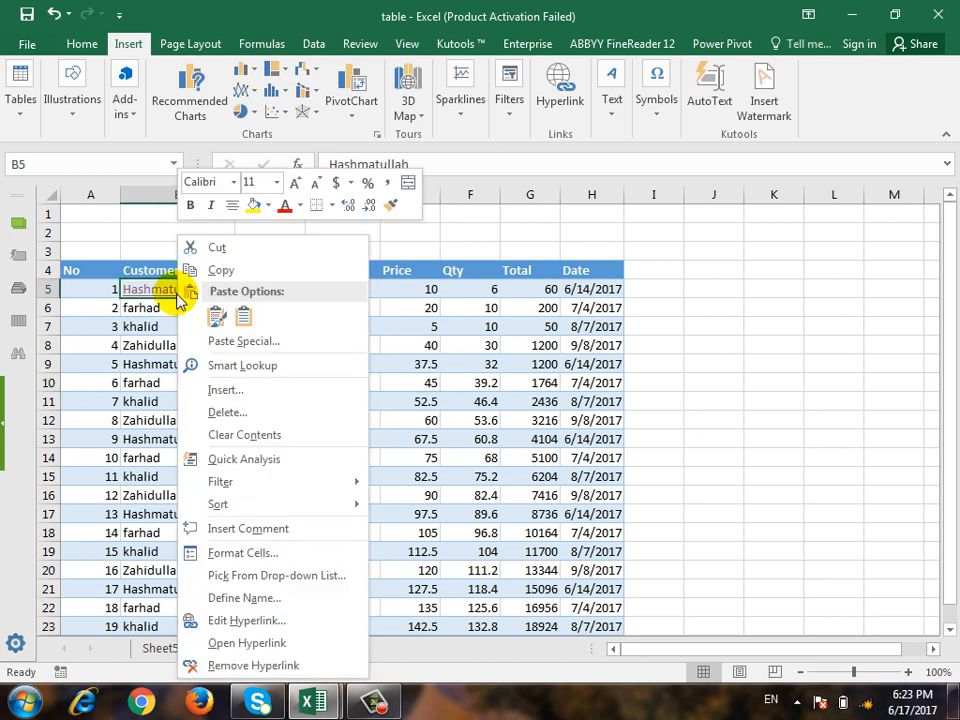
click(327, 661)
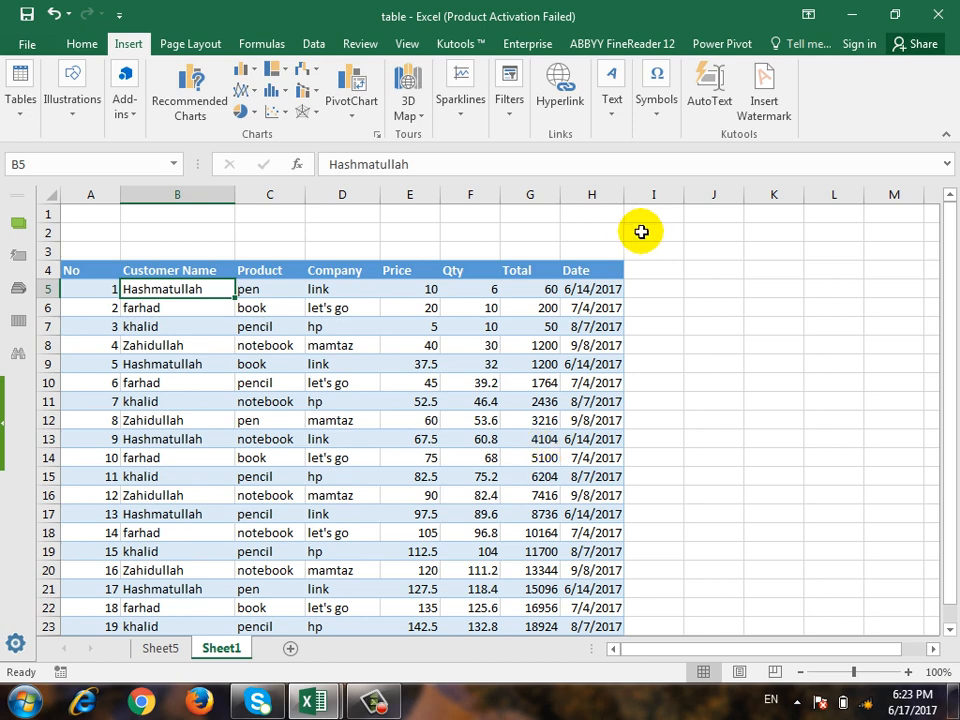
- Try out a text box reading "ghgfh" over columns G to K, starting in row 2, and delete it
click(622, 115)
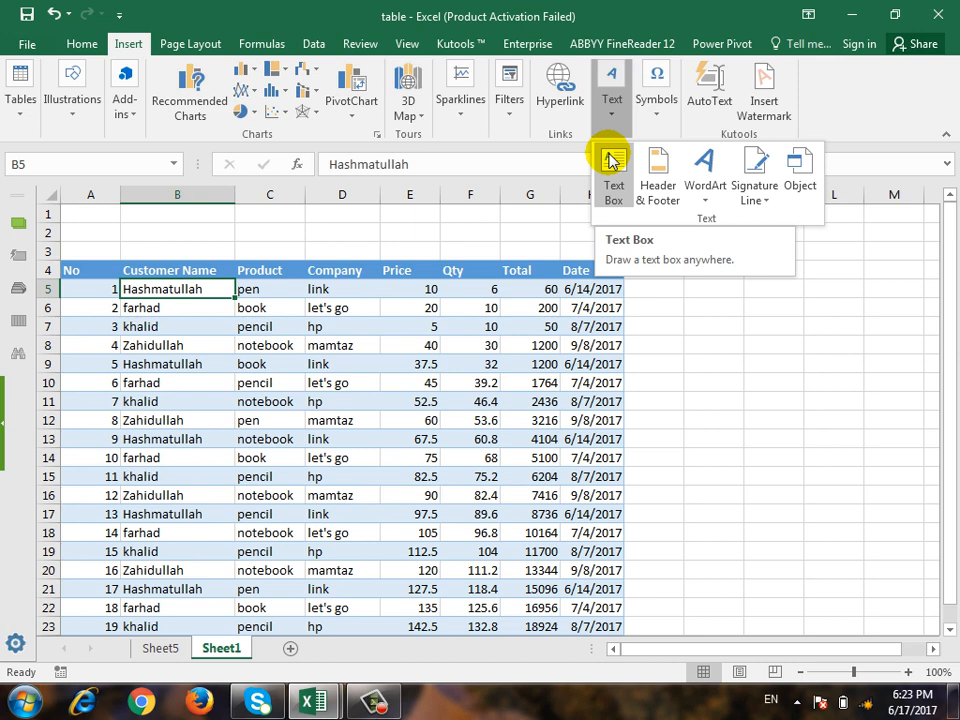
click(612, 160)
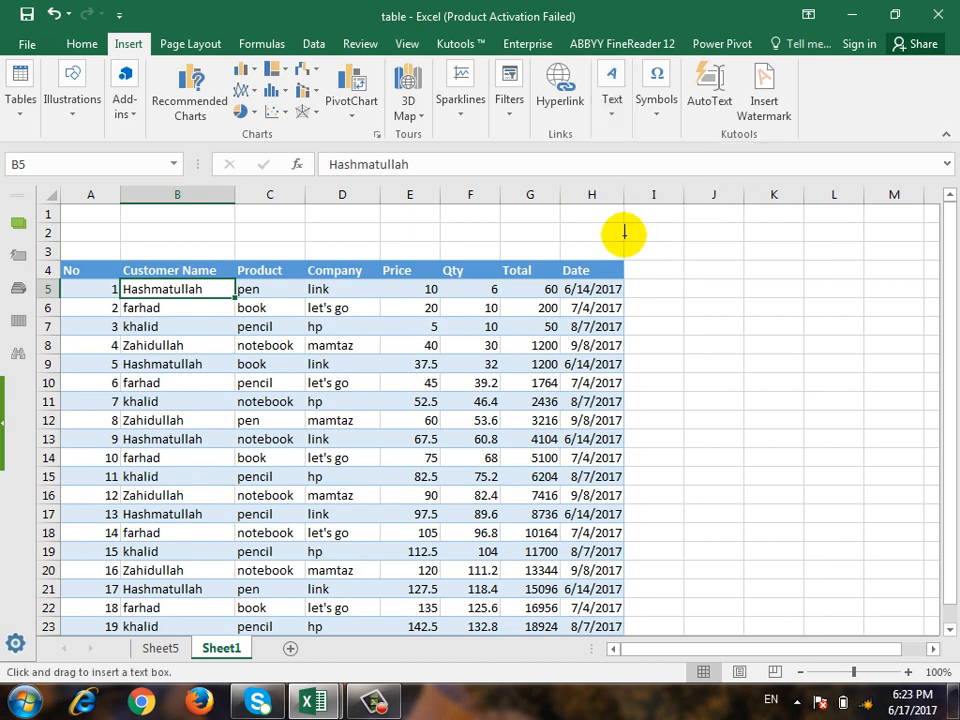
mouse_move(535, 228)
mouse_down()
mouse_move(741, 332)
mouse_move(791, 336)
mouse_up()
text(ghg)
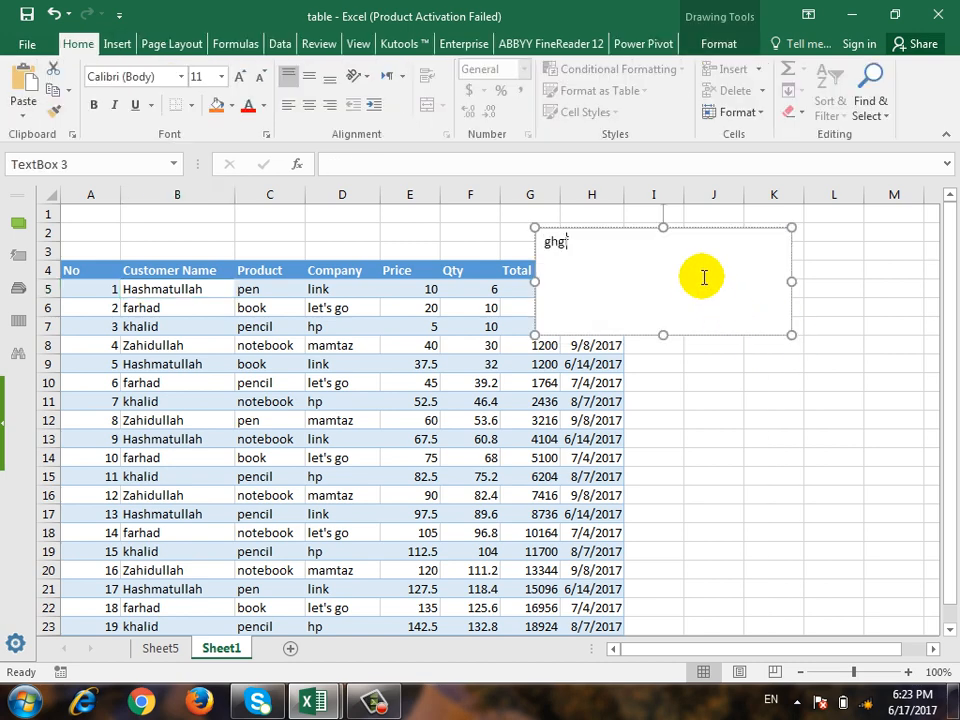
text(fh)
key(Escape)
key(Delete)
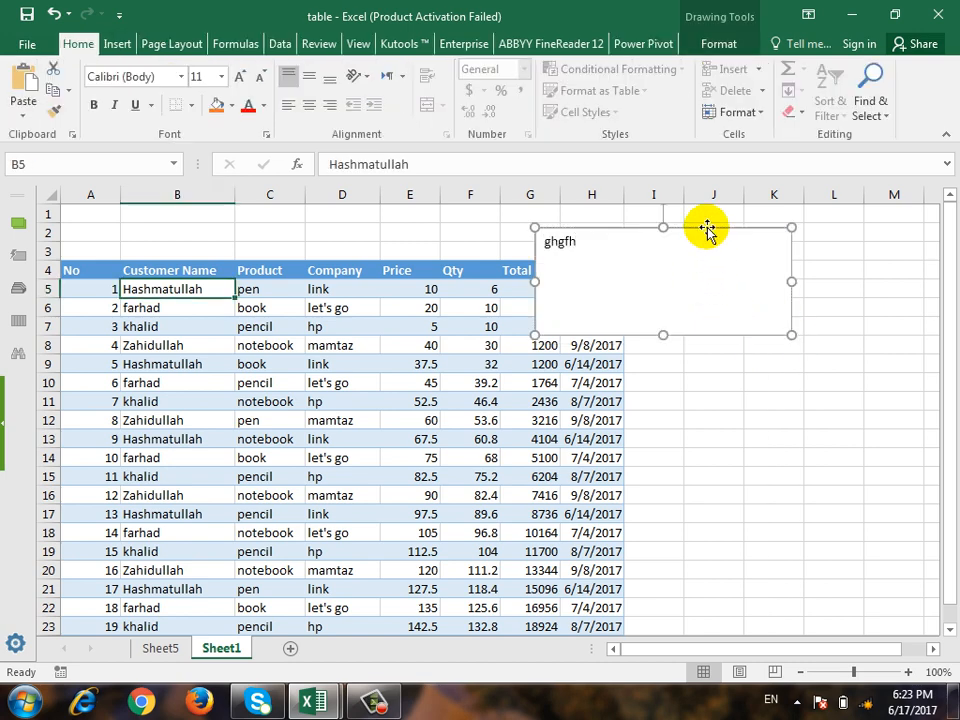
- Try out a WordArt reading "thfgh" placed over columns H to J, and delete it
click(128, 45)
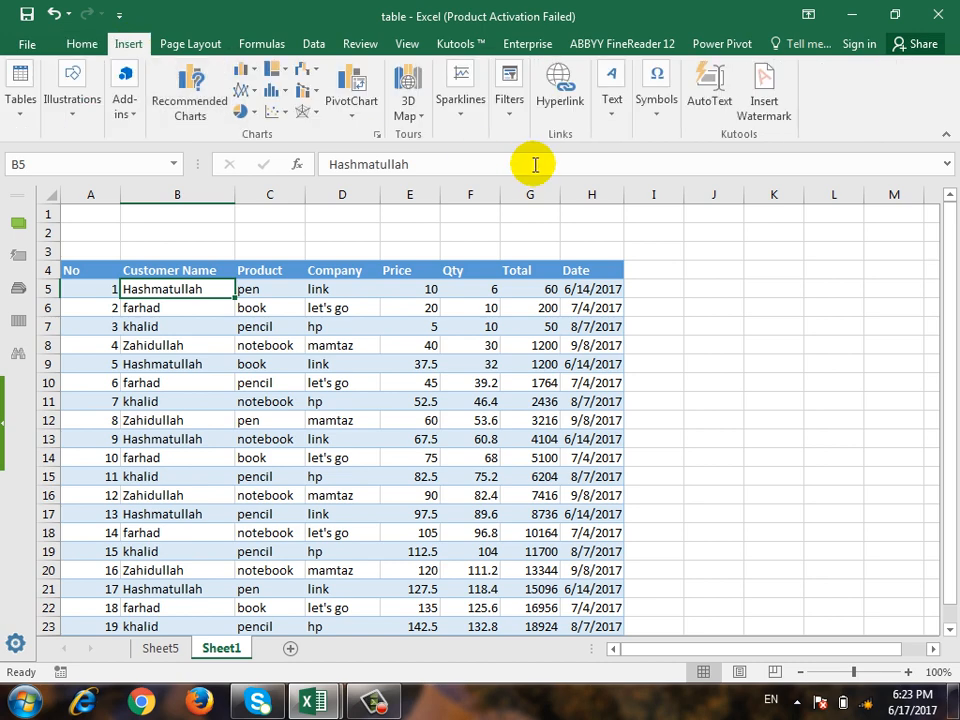
click(611, 110)
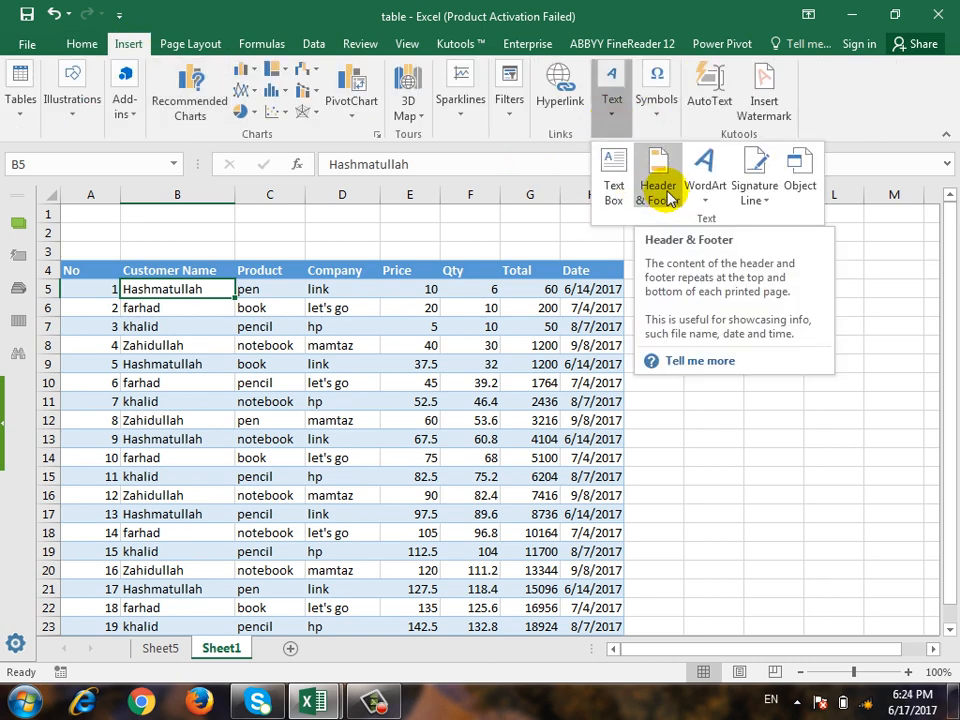
click(705, 195)
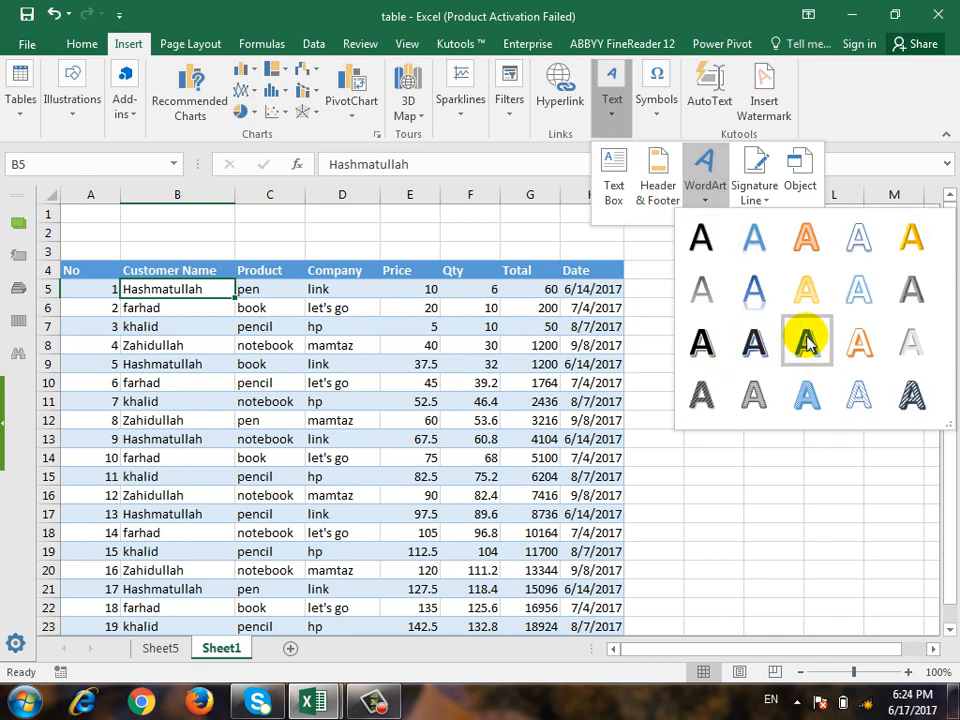
click(805, 340)
text(thfgh)
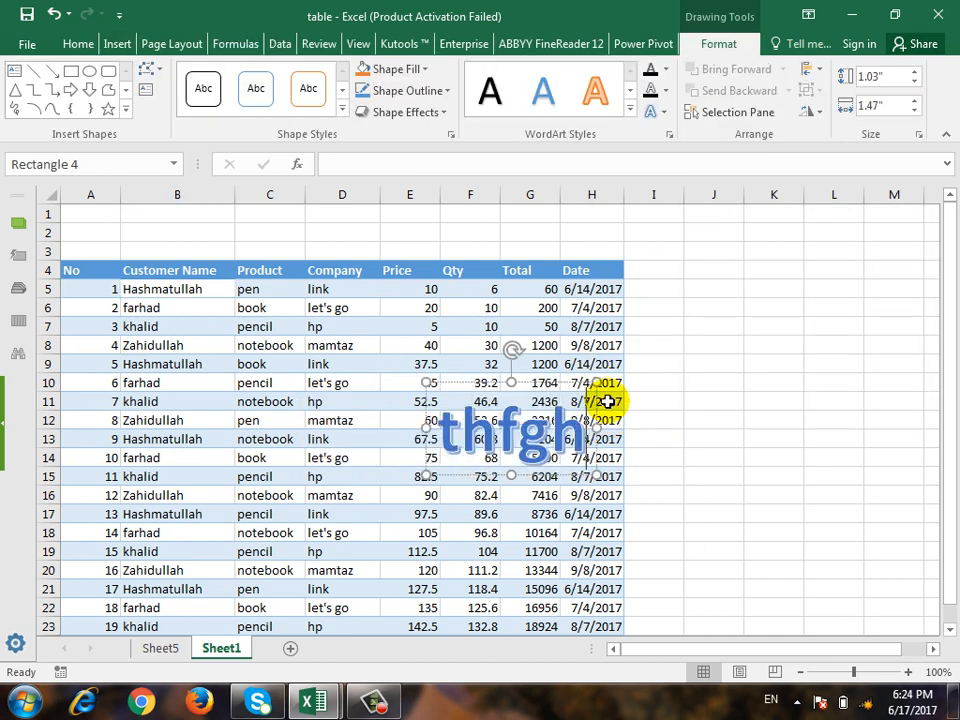
drag(562, 390, 705, 304)
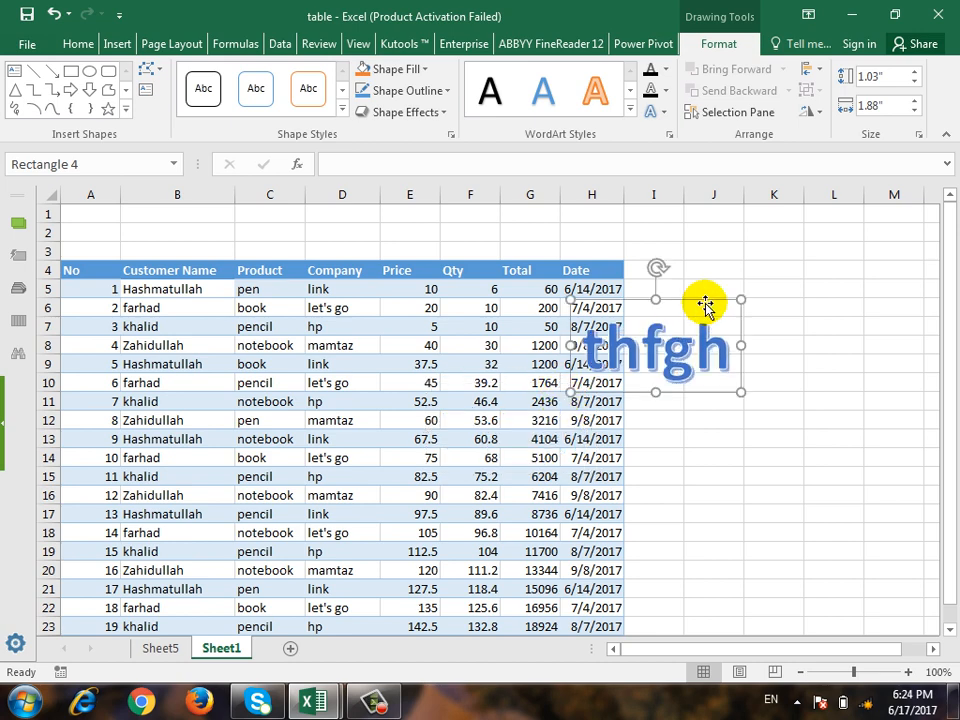
key(Delete)
- Try out a Microsoft Office signature line with the signer details left blank, and delete it
click(128, 46)
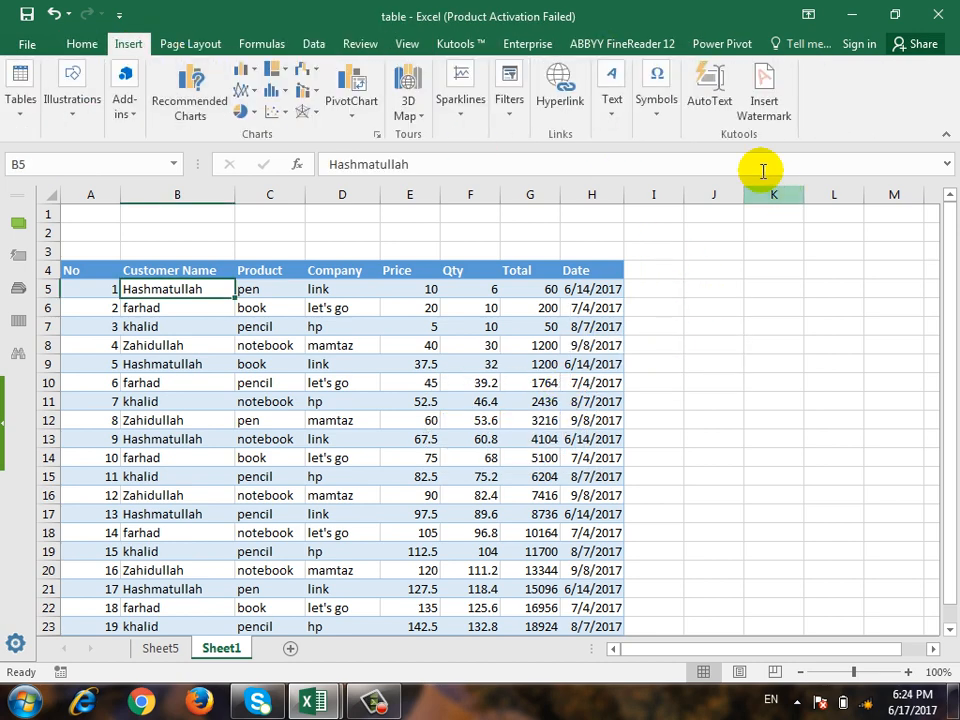
click(612, 98)
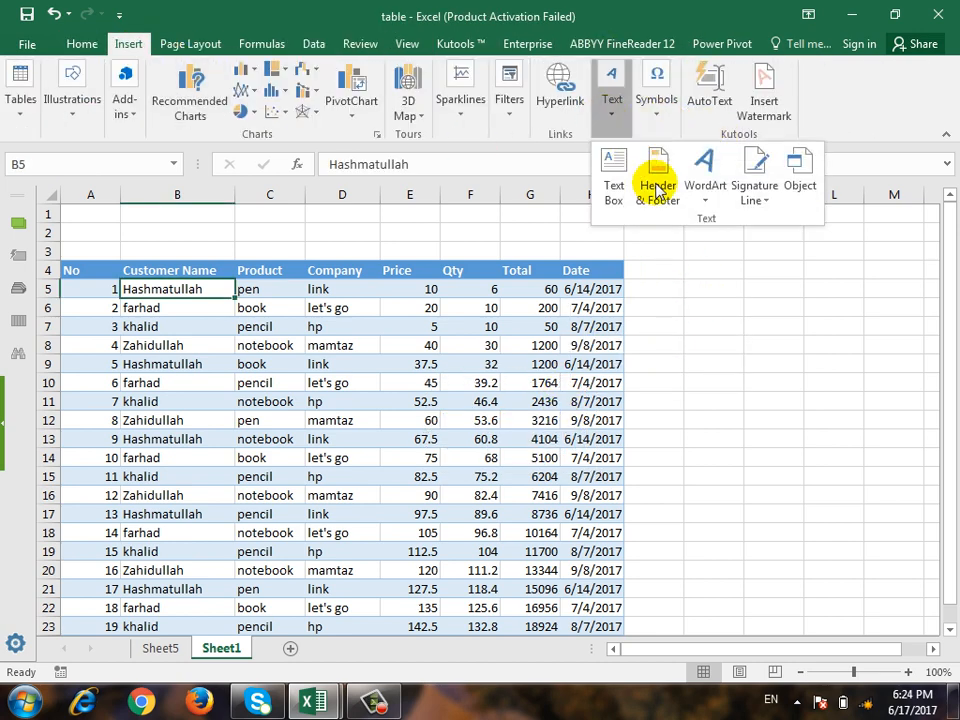
click(779, 208)
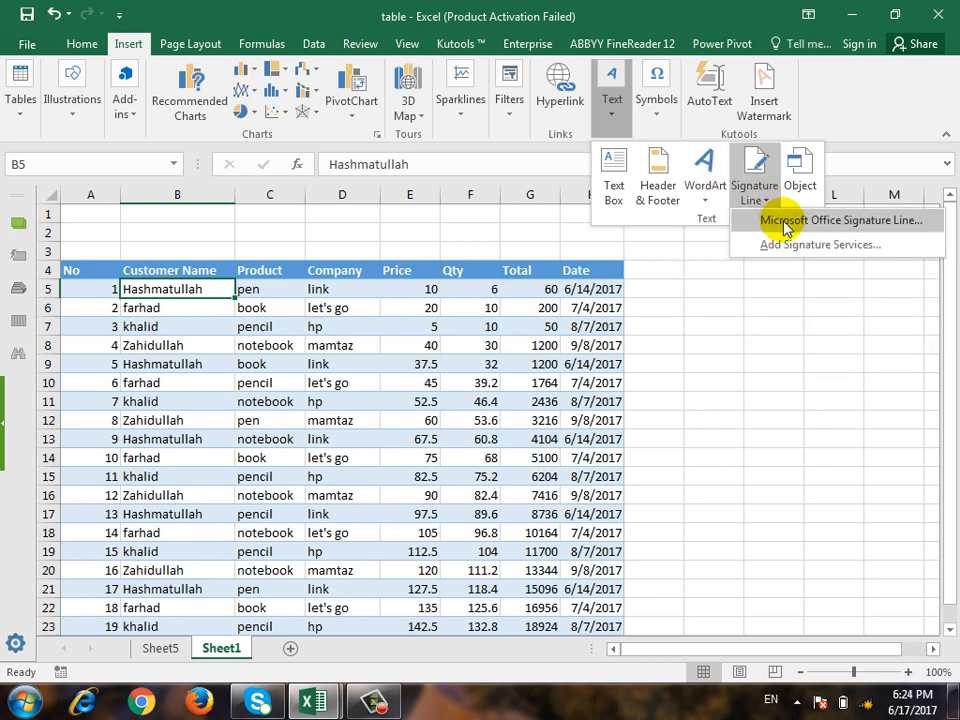
click(785, 228)
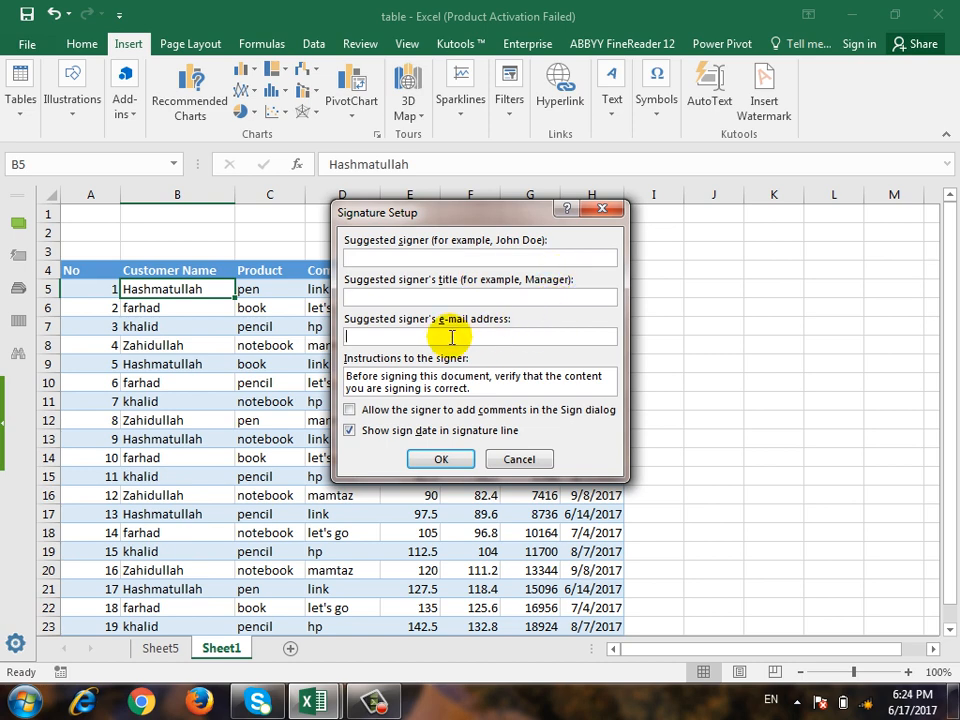
click(420, 457)
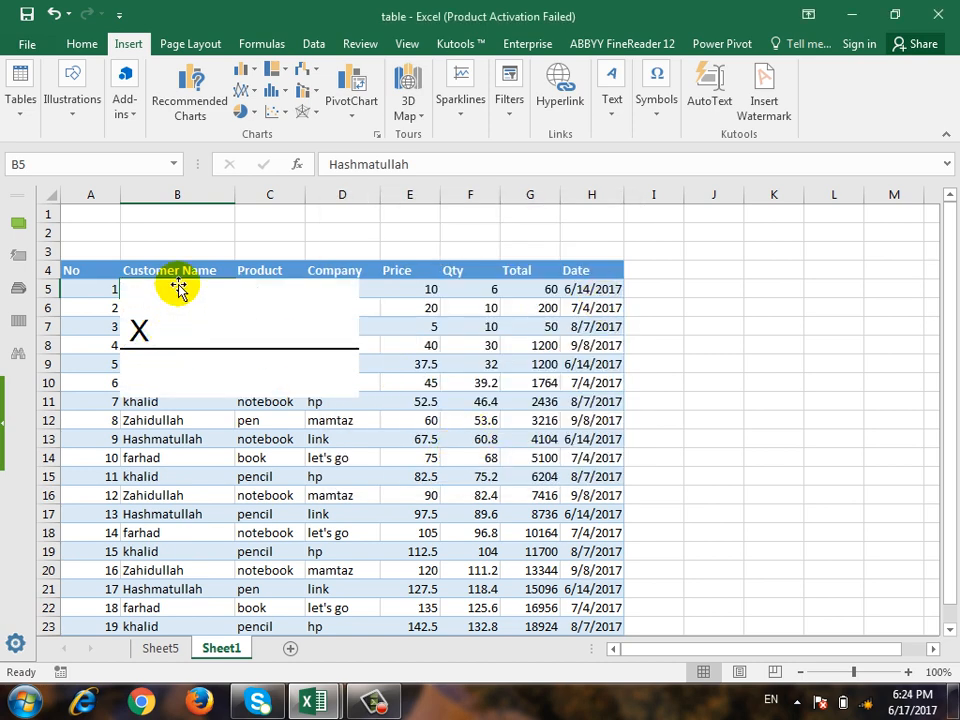
mouse_move(178, 288)
mouse_down()
mouse_move(546, 285)
mouse_move(578, 297)
mouse_up()
key(Delete)
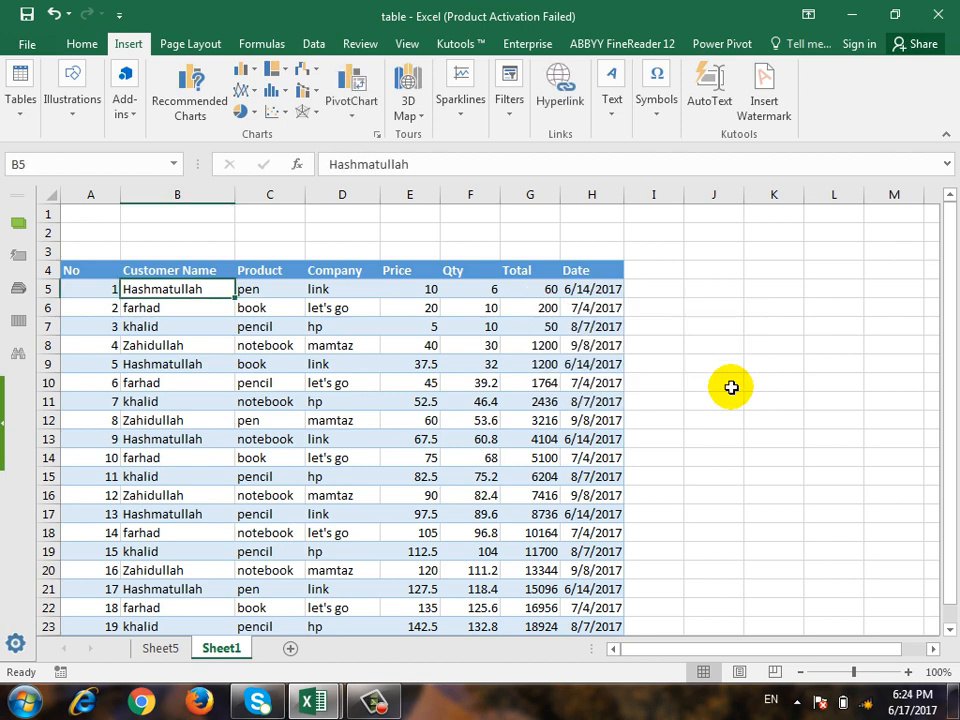
- Try out an embedded Bitmap Image object with a freehand brush line drawn in Paint, and delete it from the sheet
click(617, 117)
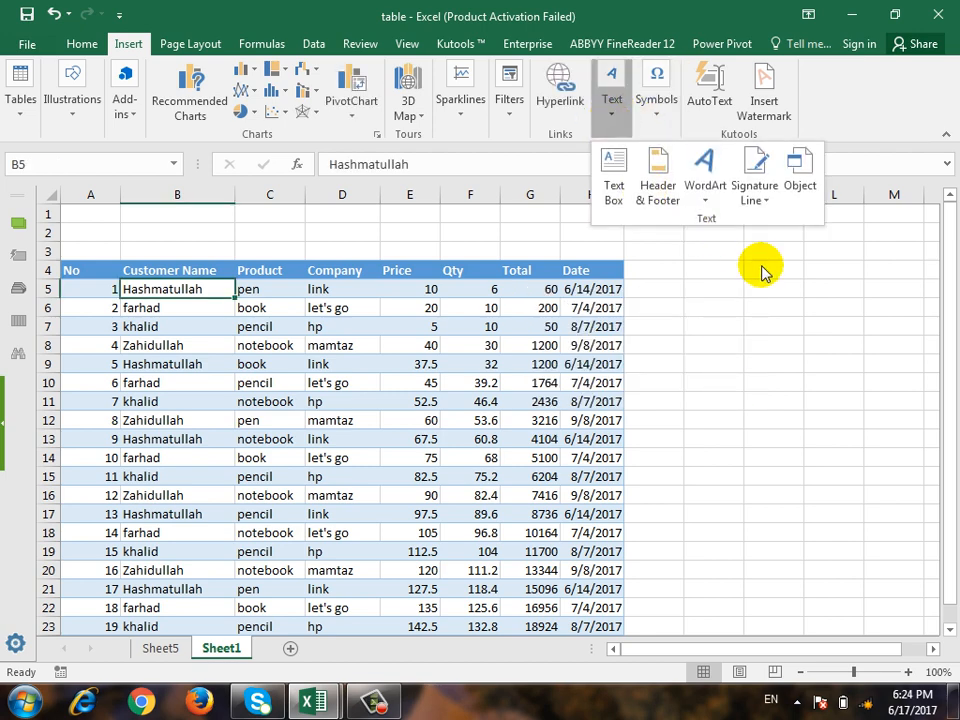
click(795, 195)
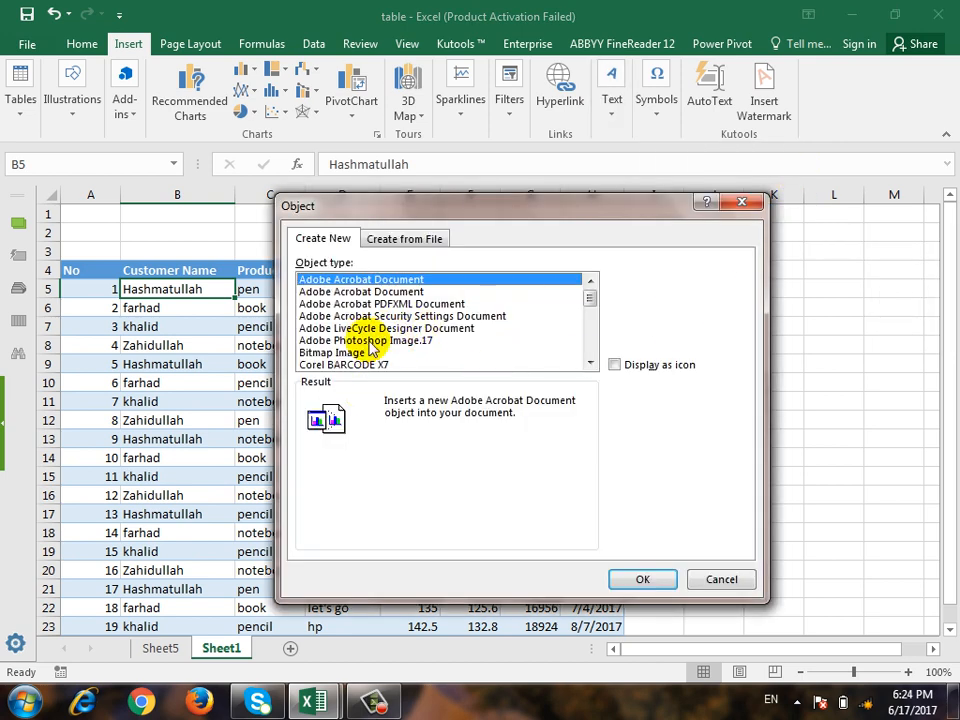
double_click(352, 354)
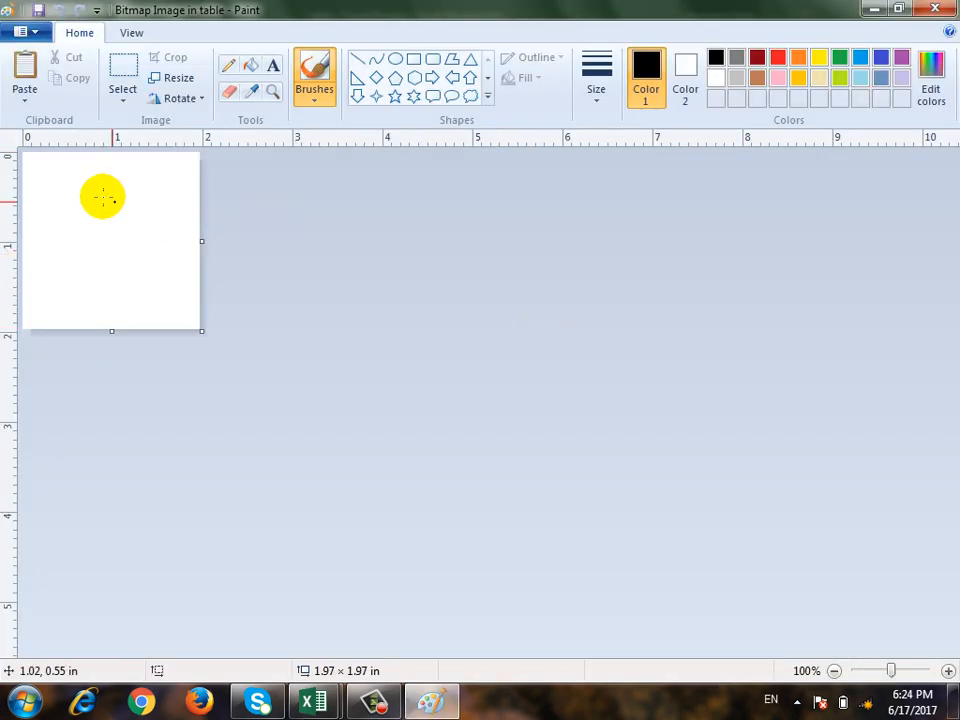
mouse_move(74, 197)
mouse_down()
mouse_move(141, 266)
mouse_move(65, 265)
mouse_up()
click(943, 9)
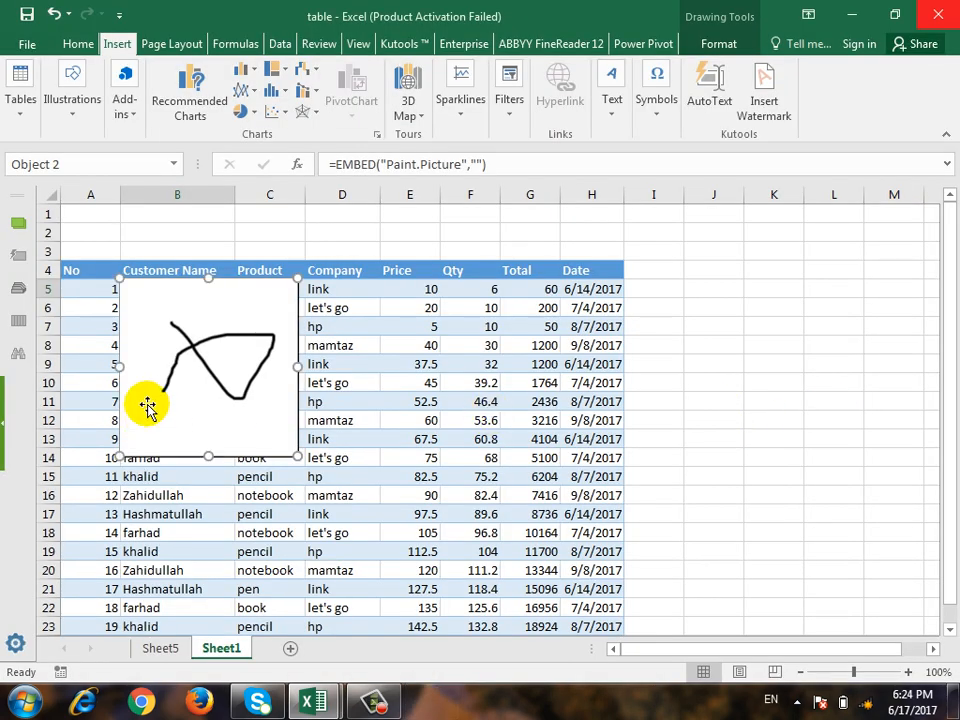
mouse_move(146, 405)
mouse_down()
mouse_move(611, 360)
mouse_move(710, 378)
mouse_up()
key(Delete)
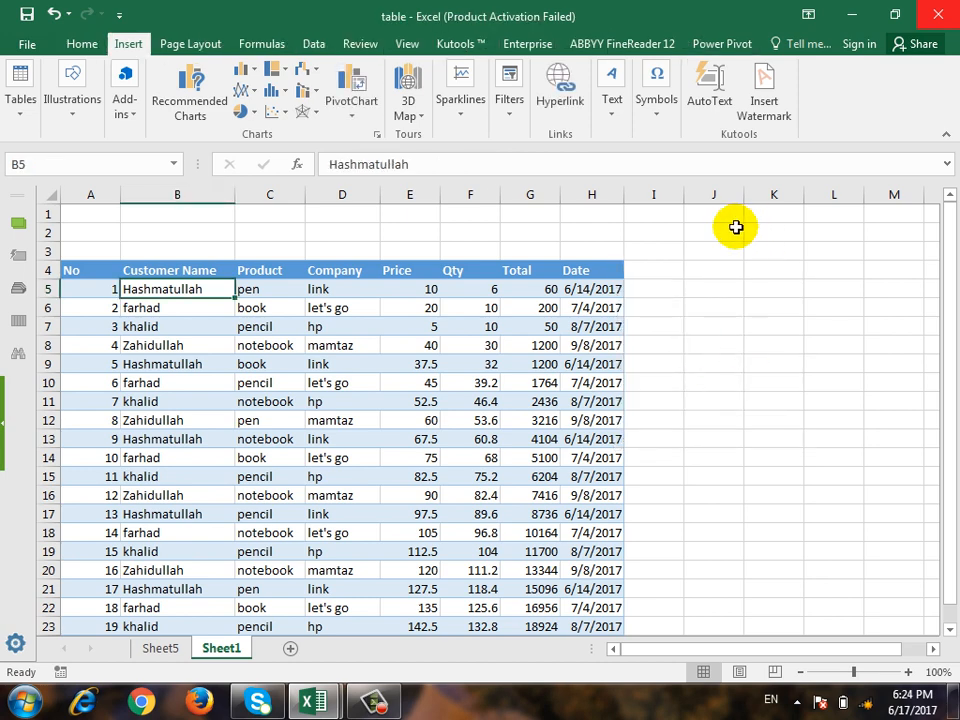
- Try out the built-in Binomial Theorem equation, placed over columns I to K beside the table, and delete it
click(612, 110)
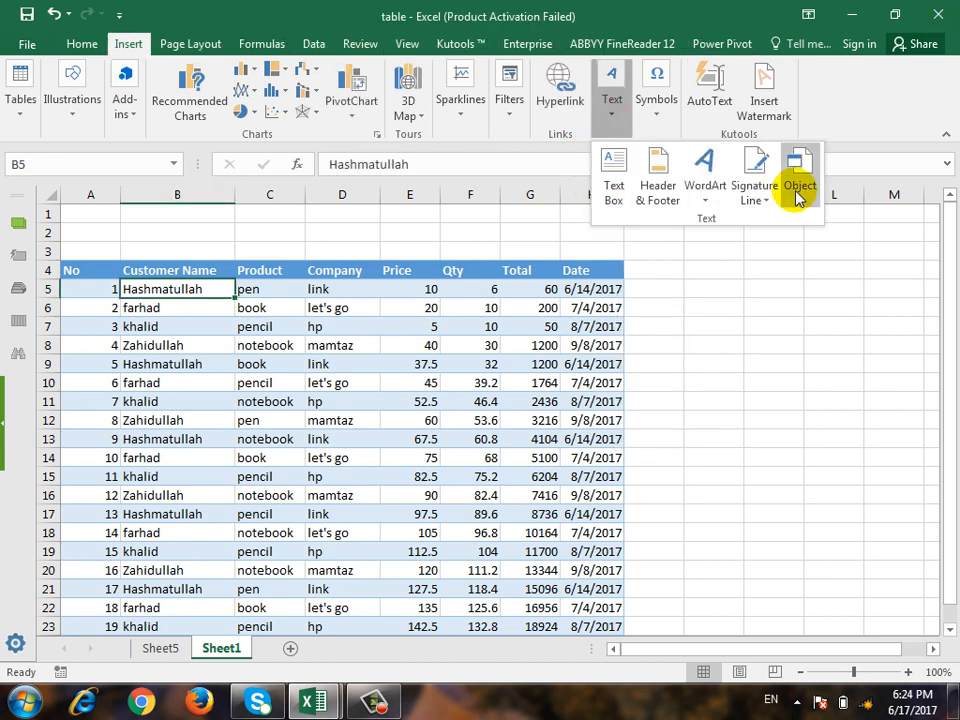
click(671, 128)
click(672, 128)
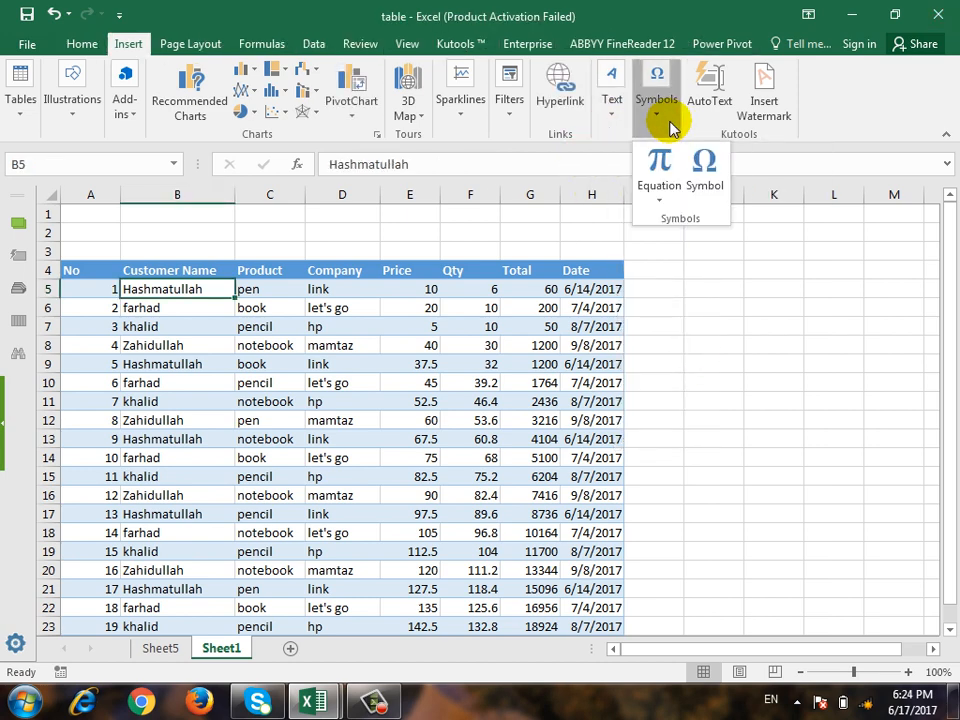
click(660, 203)
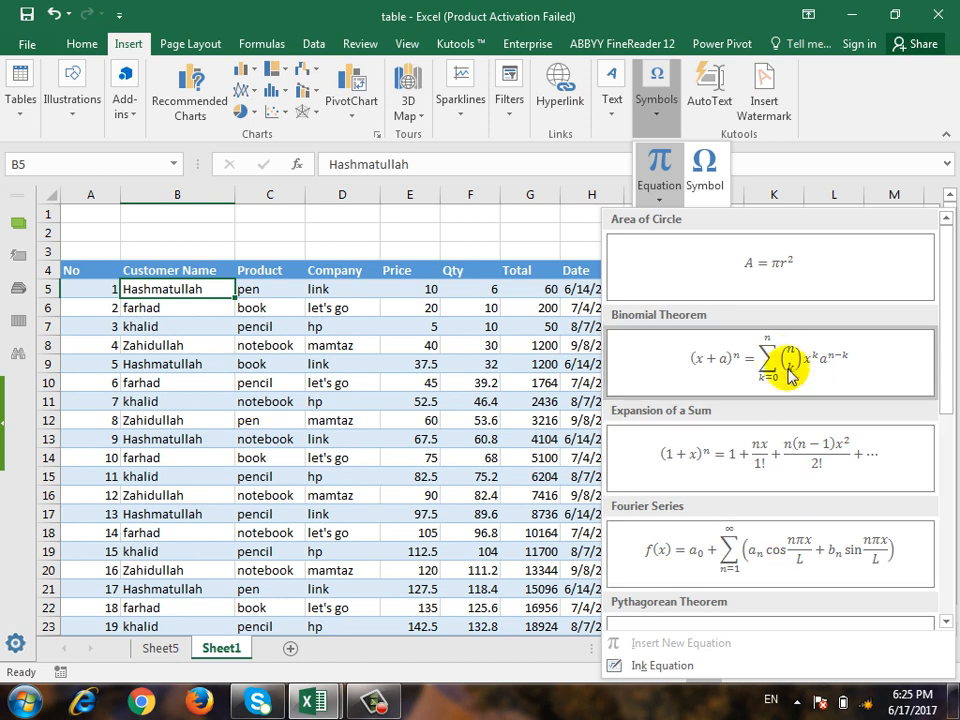
key(Escape)
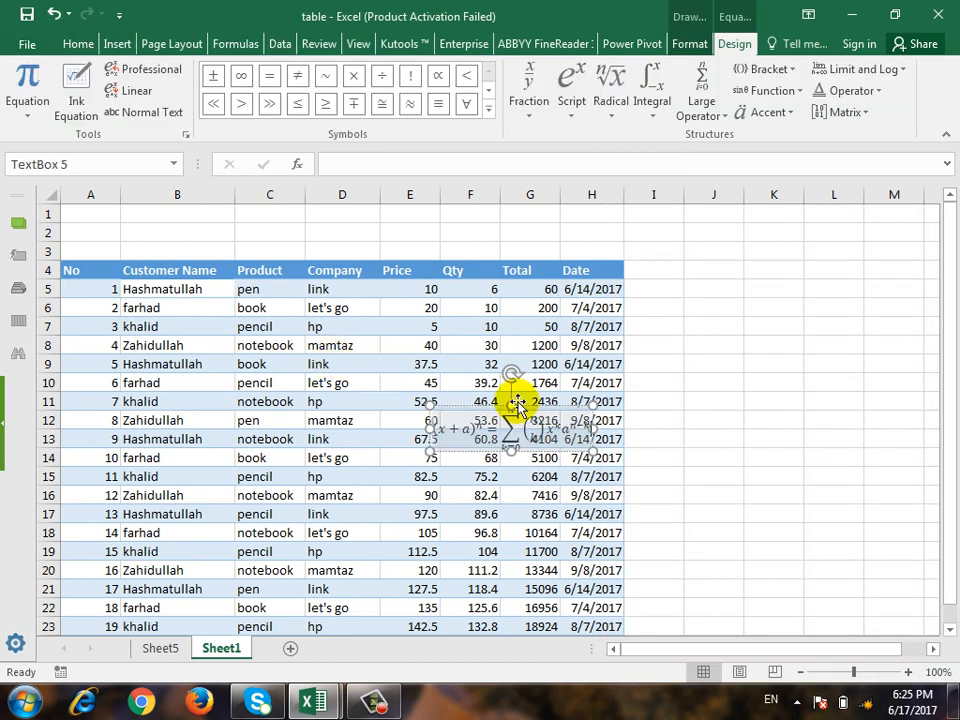
drag(512, 412, 712, 320)
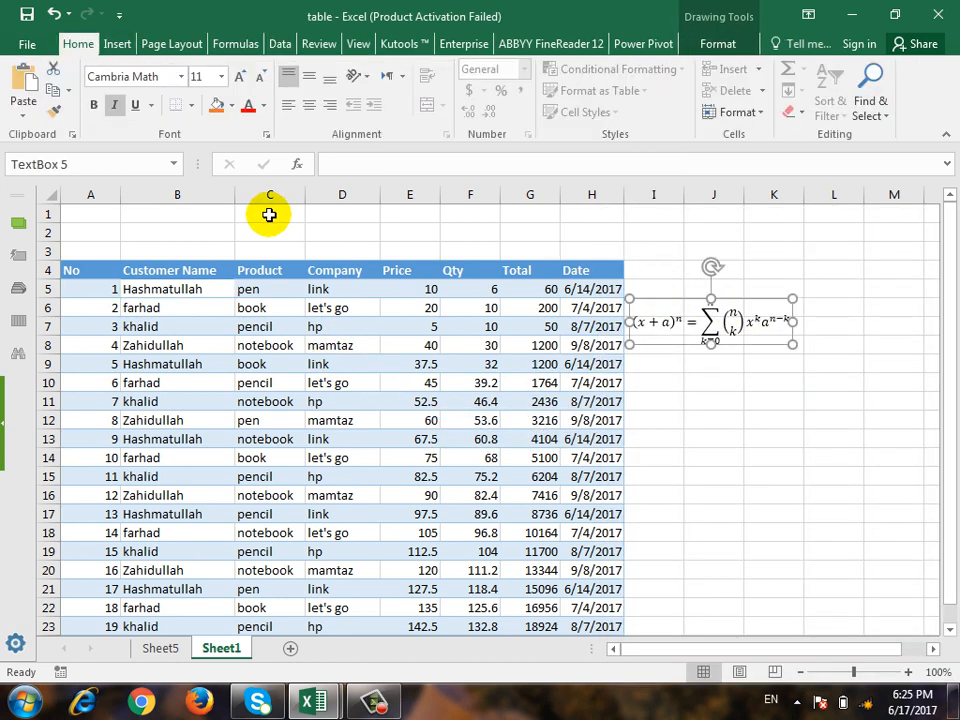
click(718, 304)
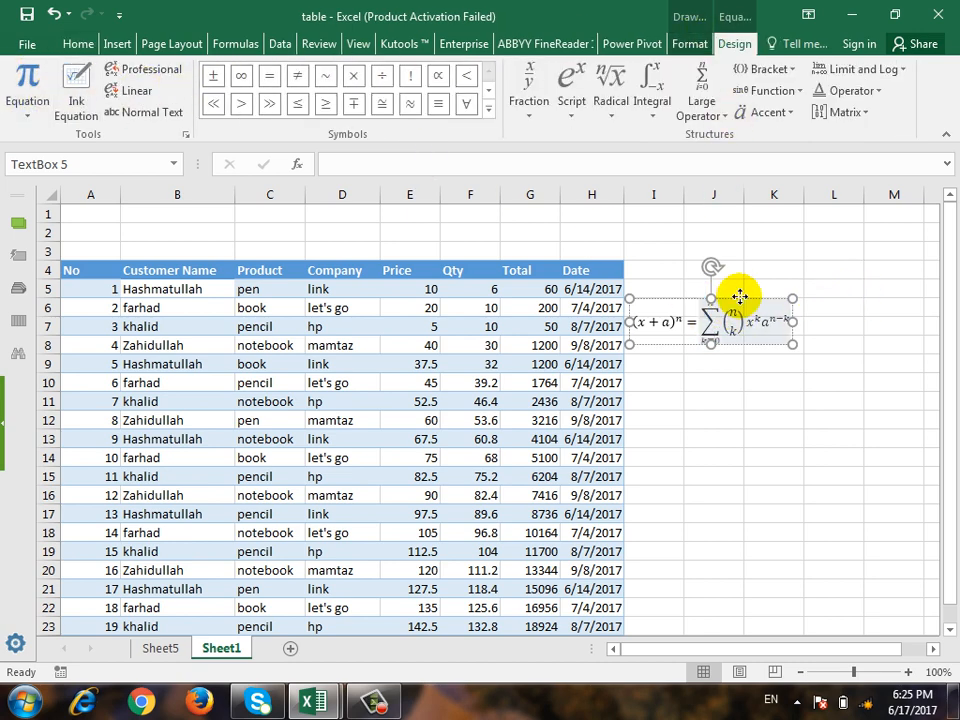
click(739, 296)
key(Delete)
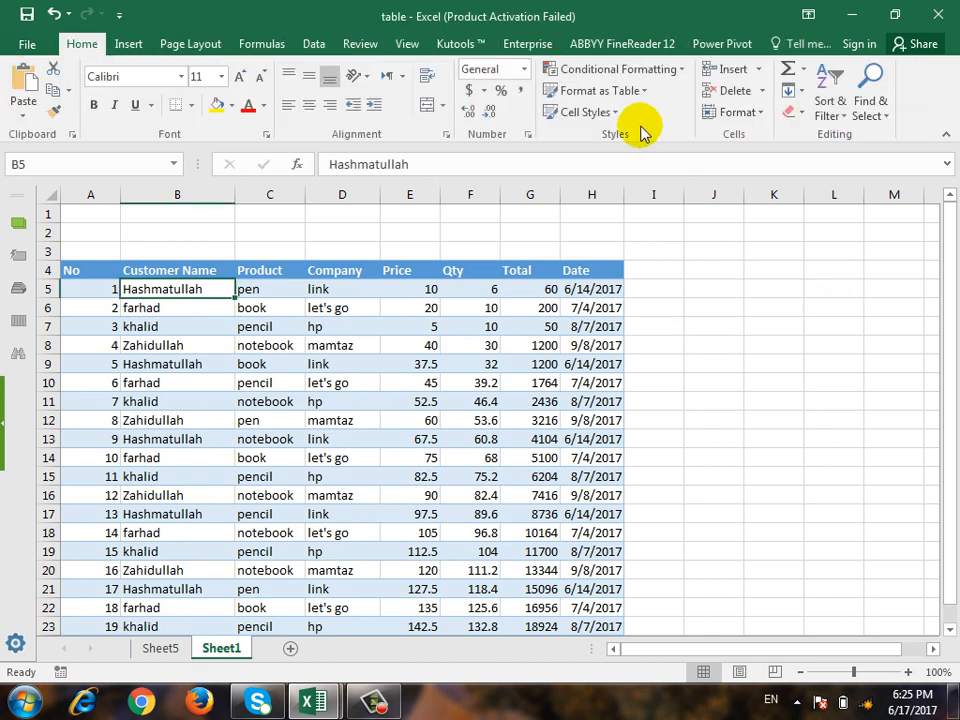
- Try adding the ∇ symbol from the recently used symbols to the end of cell B5's text, and cancel the edit
click(138, 47)
click(660, 112)
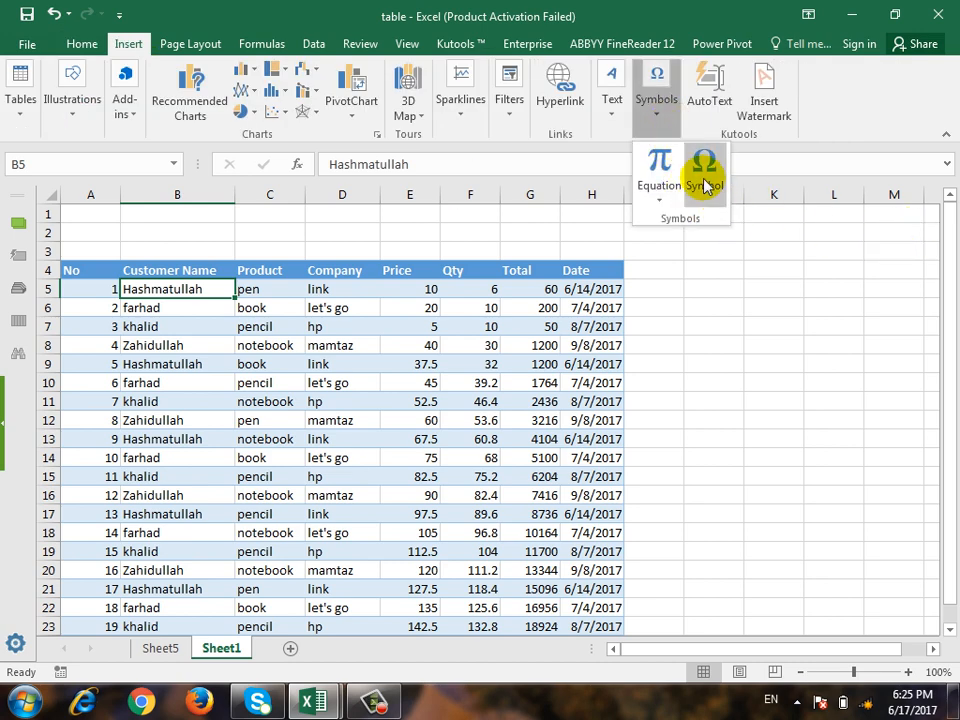
click(705, 180)
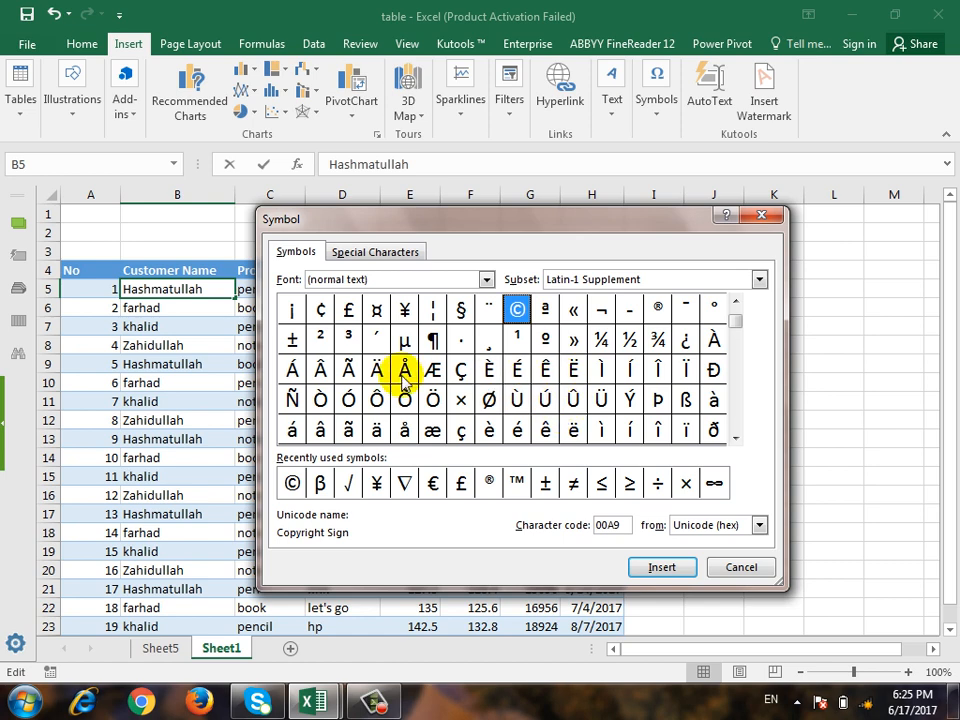
drag(579, 208, 579, 180)
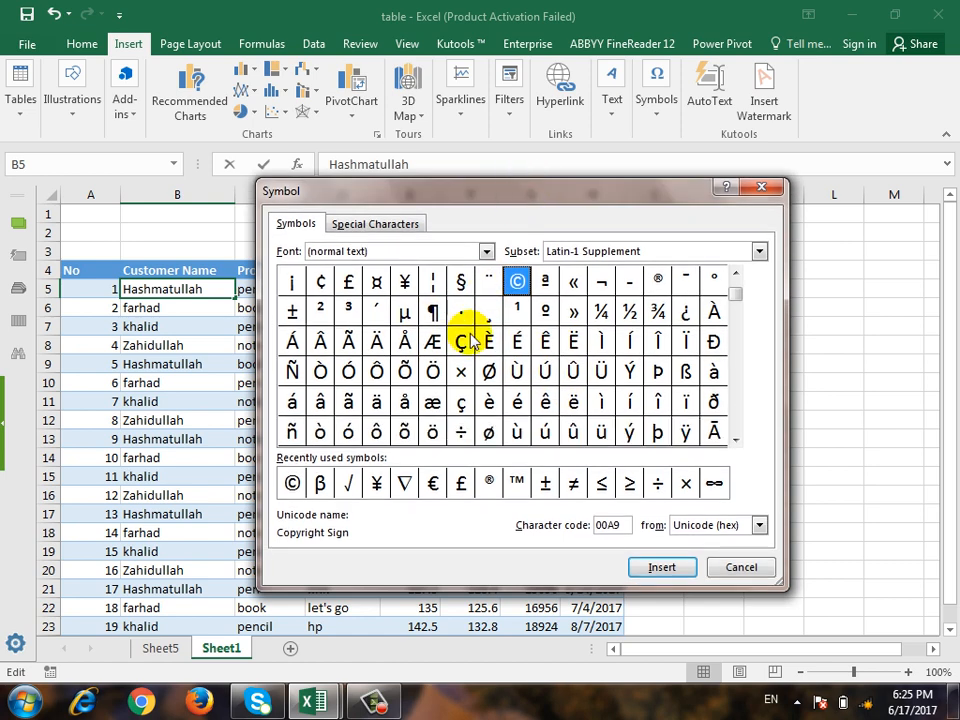
click(405, 484)
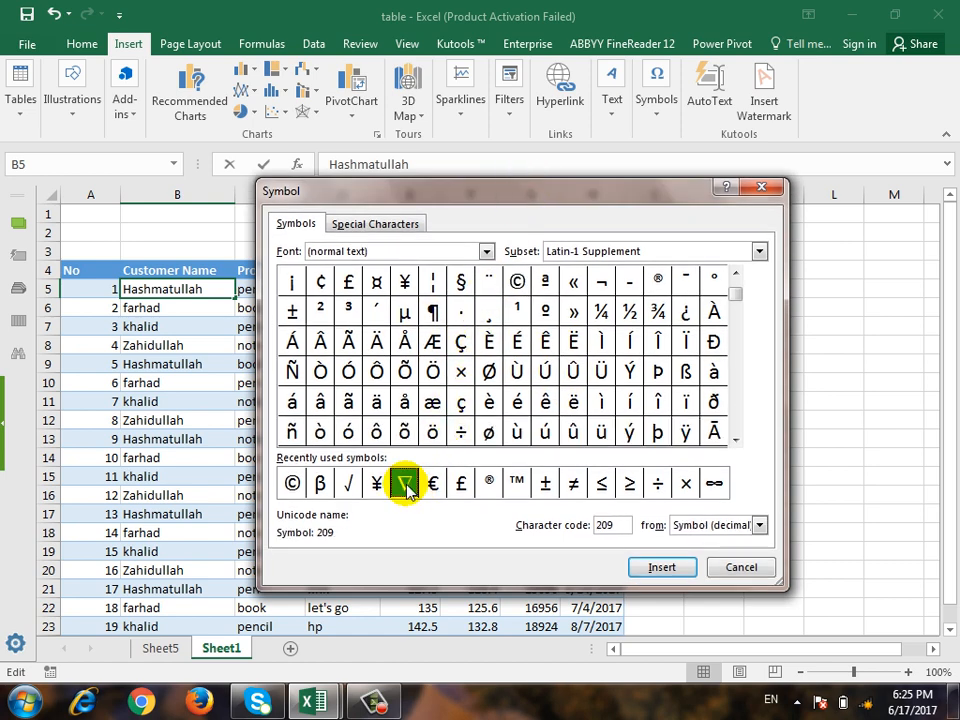
click(662, 567)
click(752, 567)
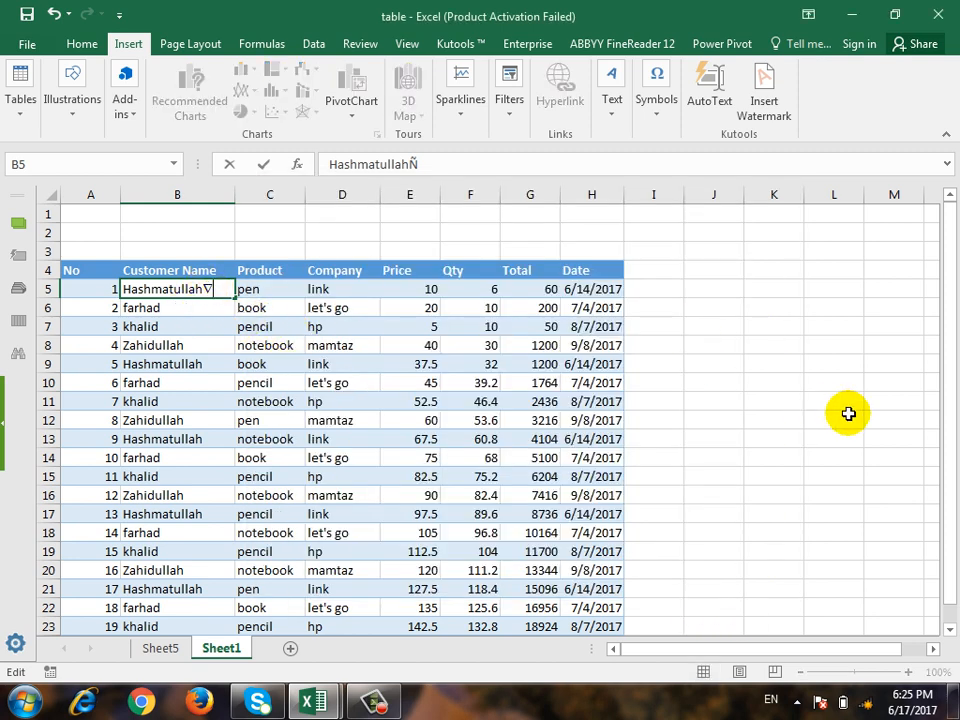
key(Escape)
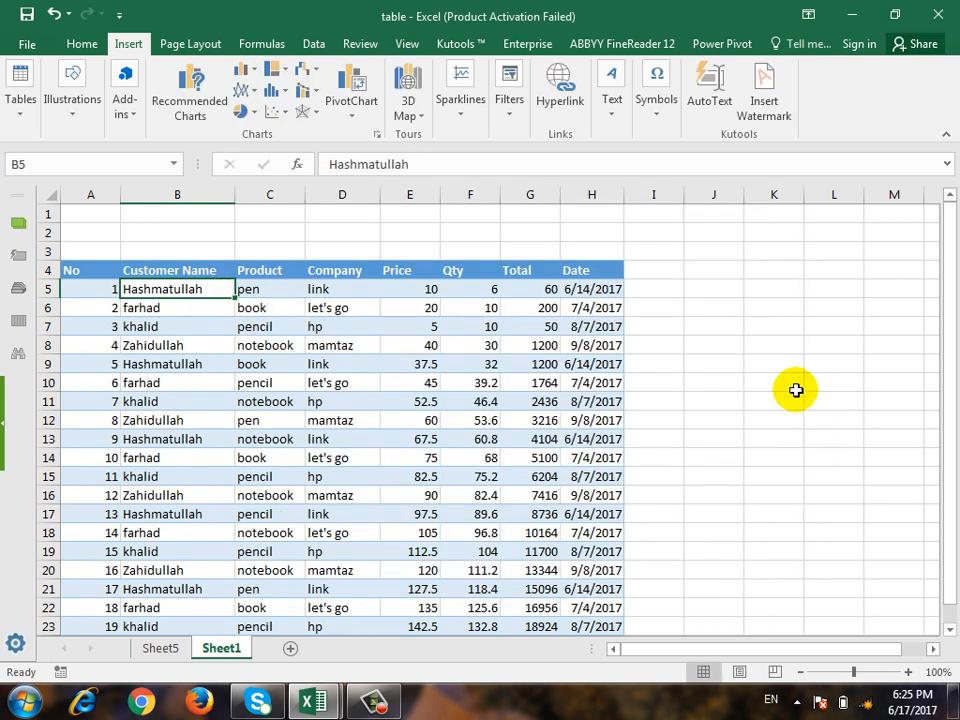
- Insert the Cow and Pig clip arts from Kutools AutoText, placing the cow over columns E to I and the pig over columns D to F
click(664, 124)
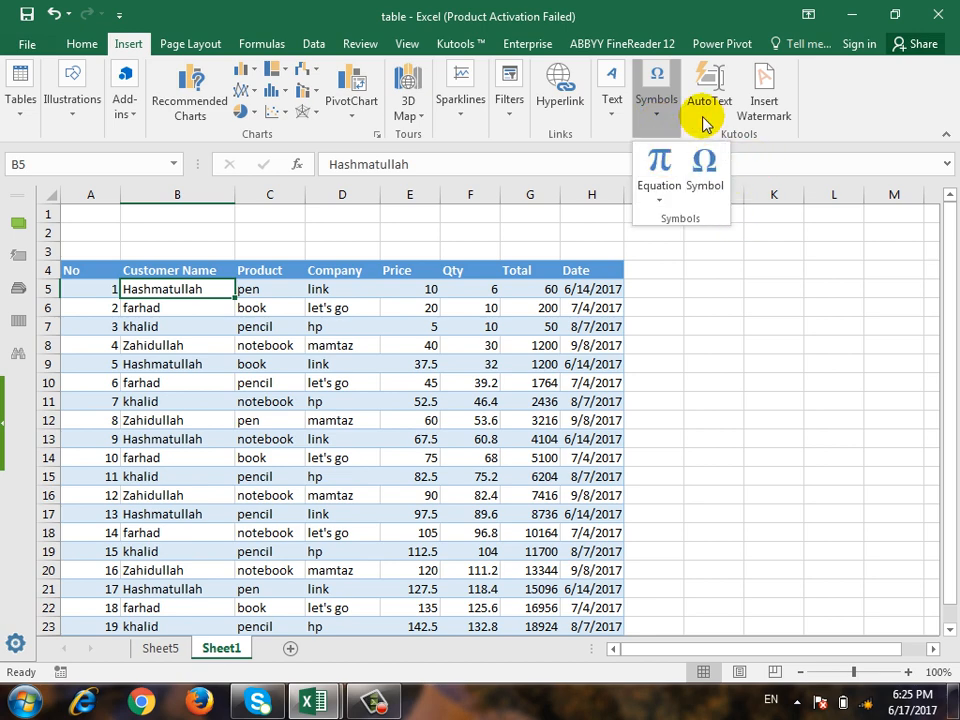
click(849, 132)
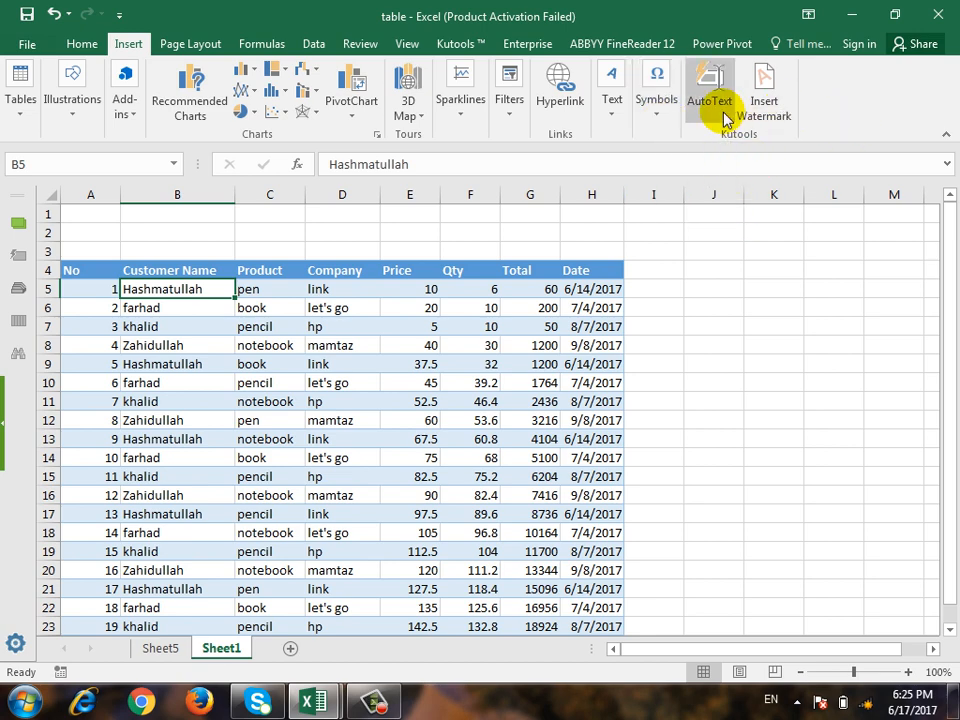
click(725, 115)
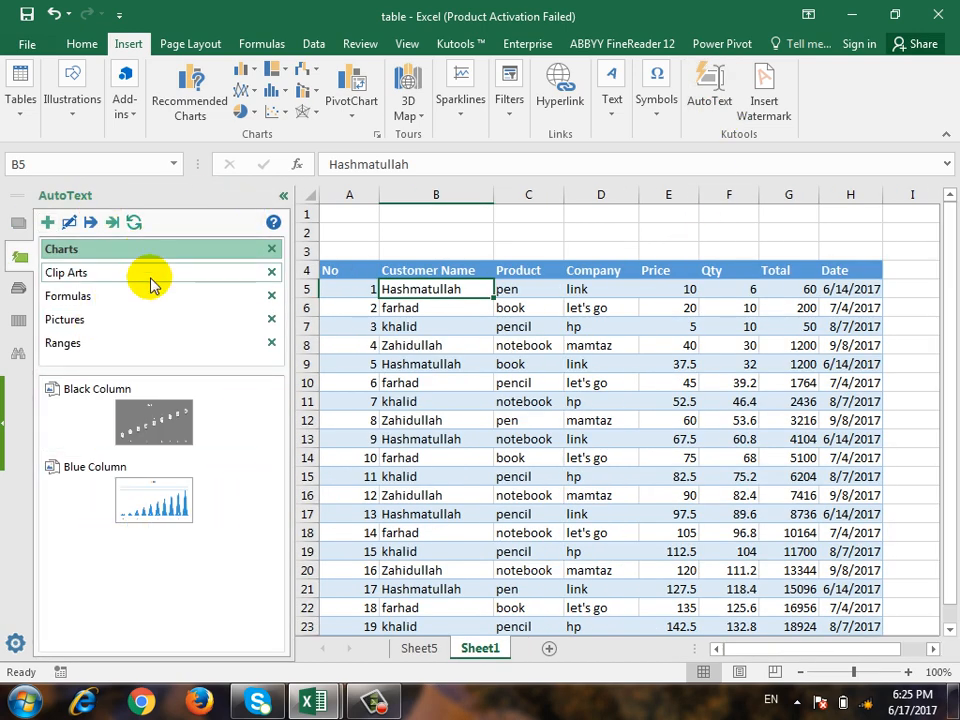
click(130, 273)
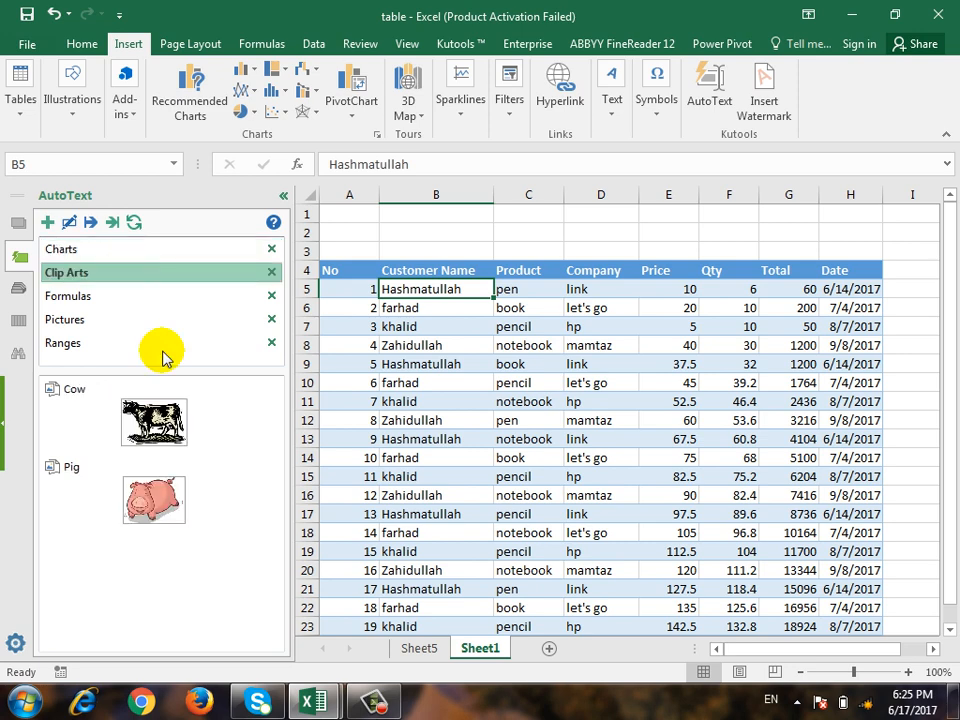
click(197, 425)
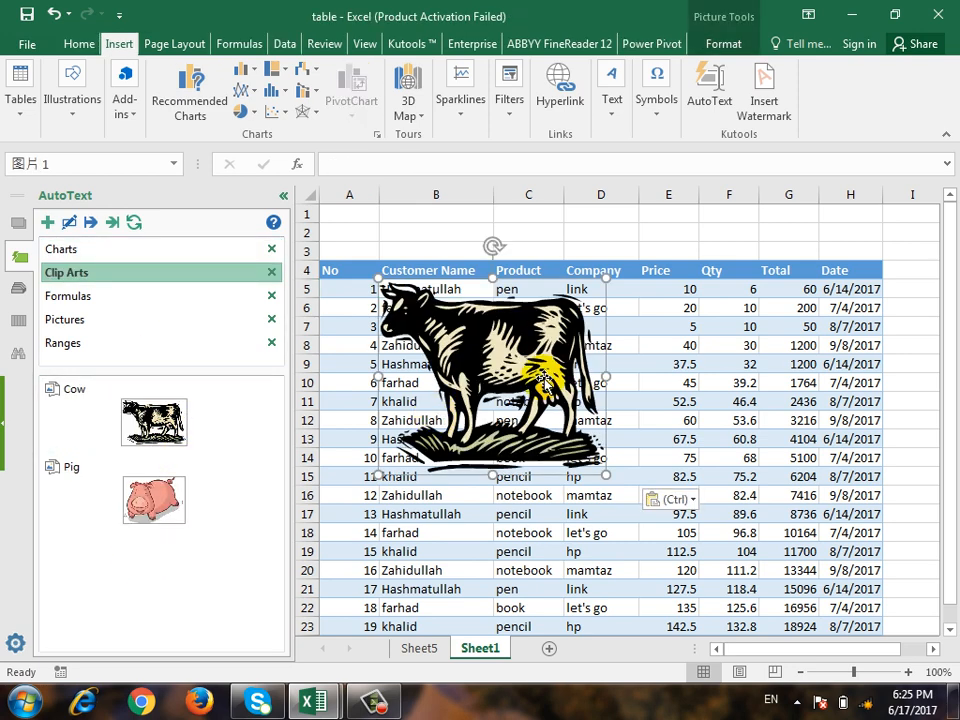
drag(540, 347, 842, 349)
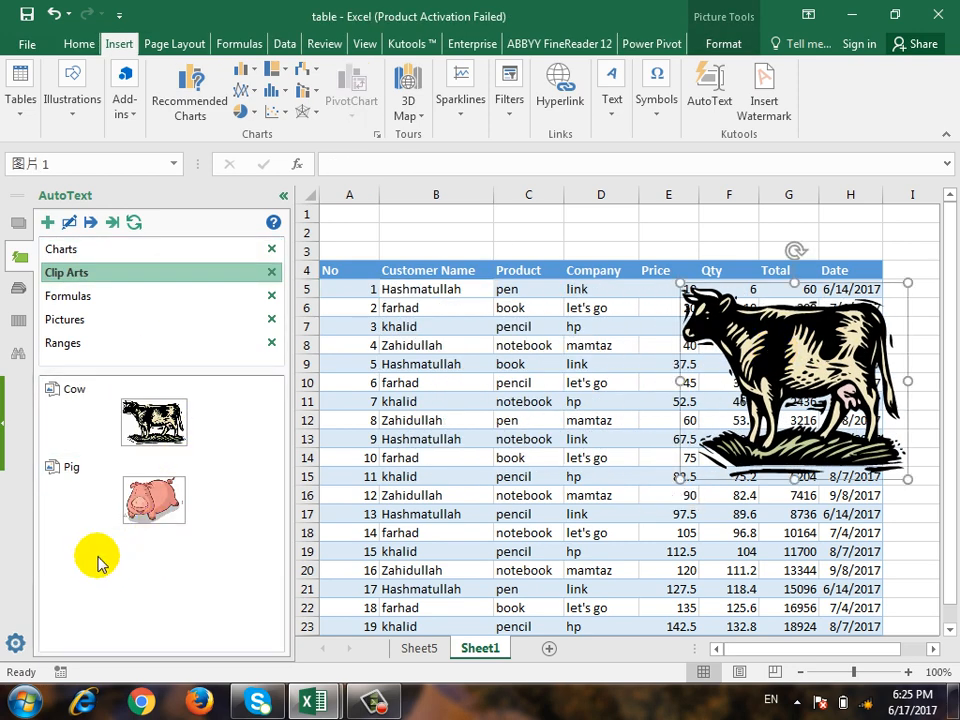
click(172, 513)
drag(735, 345, 669, 503)
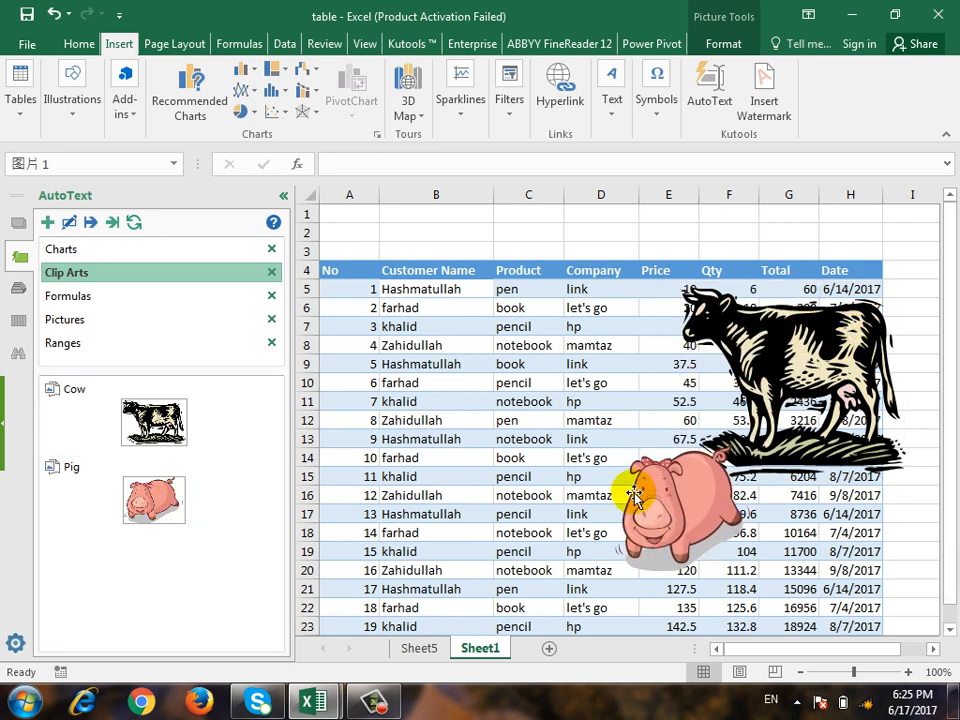
- Insert the AVERAGE entry =AVERAGE(A1:A10) from the AutoText formulas as a text box at cell B5
click(76, 297)
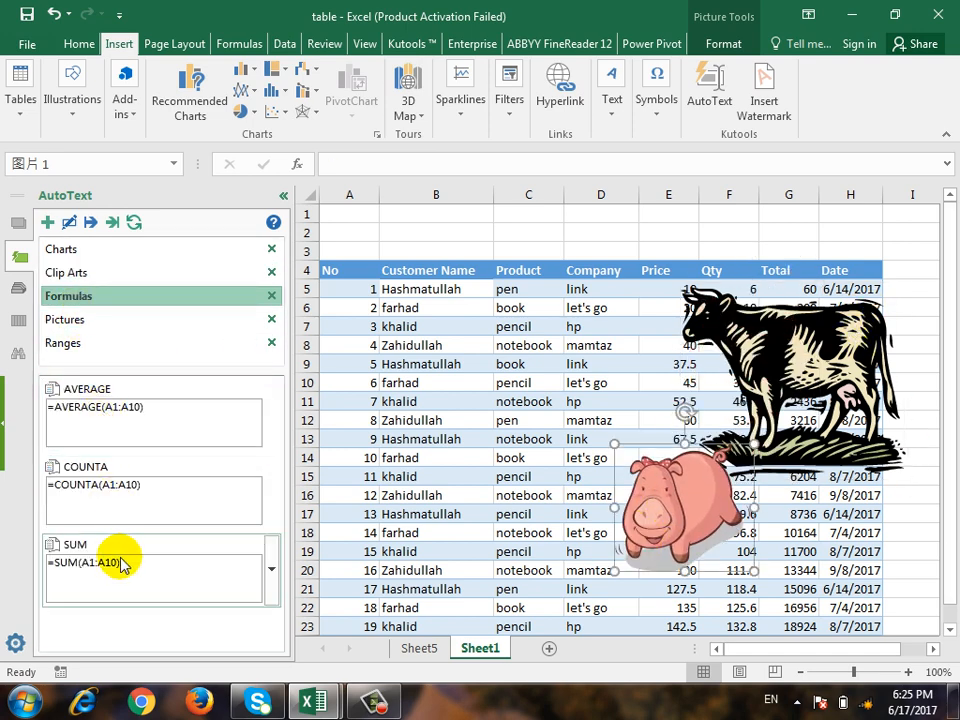
click(139, 439)
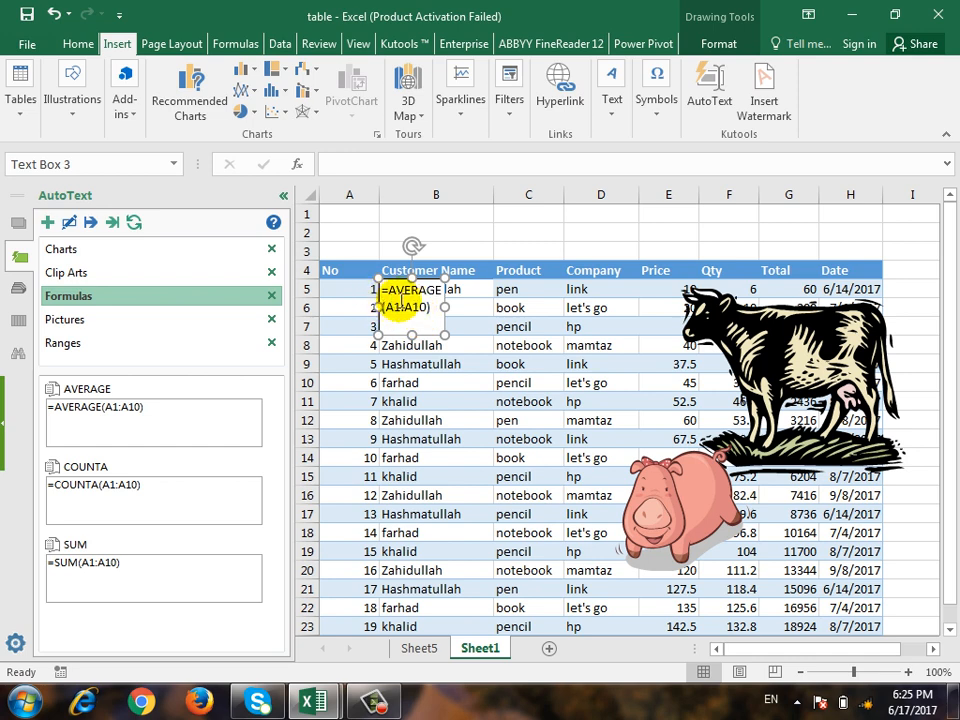
key(Escape)
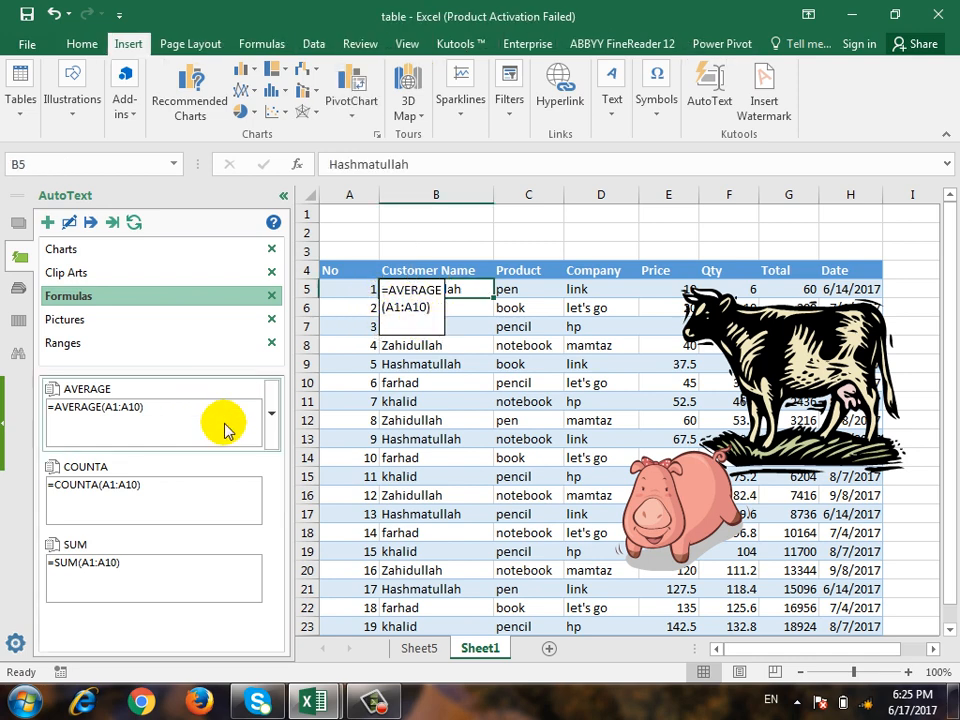
- Collapse the AutoText pane and delete the cow and pig clip arts from the sheet
click(80, 320)
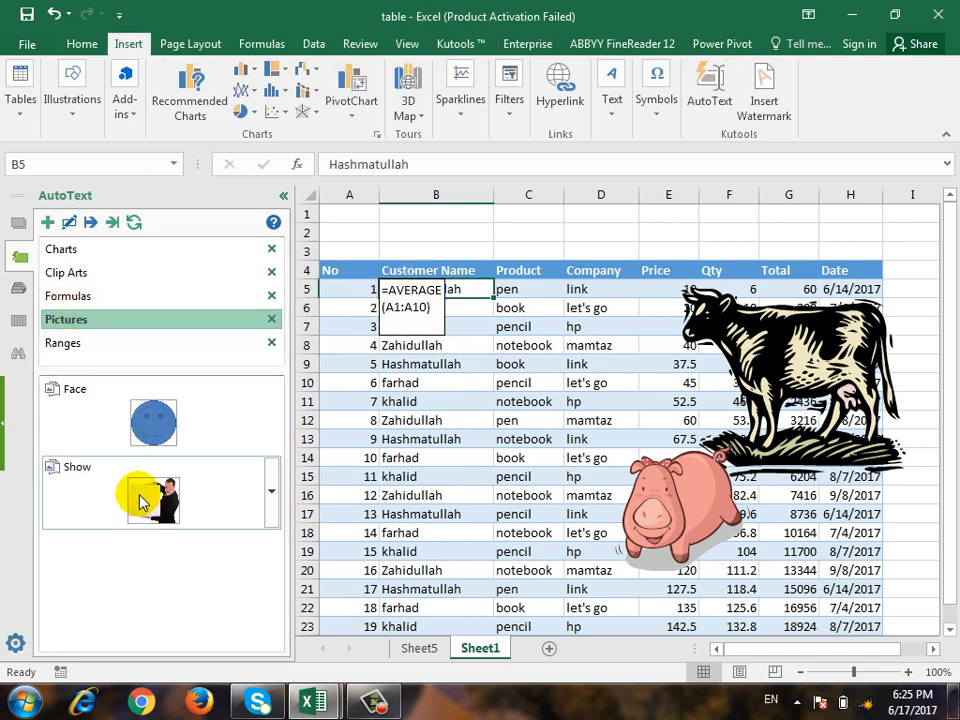
click(133, 347)
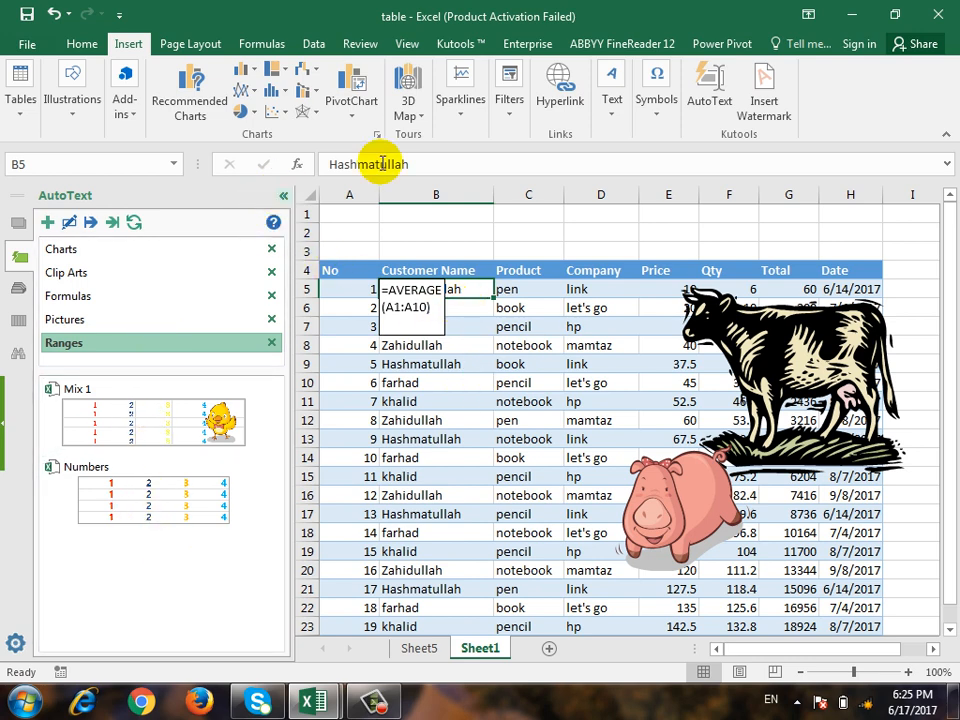
click(291, 193)
click(545, 340)
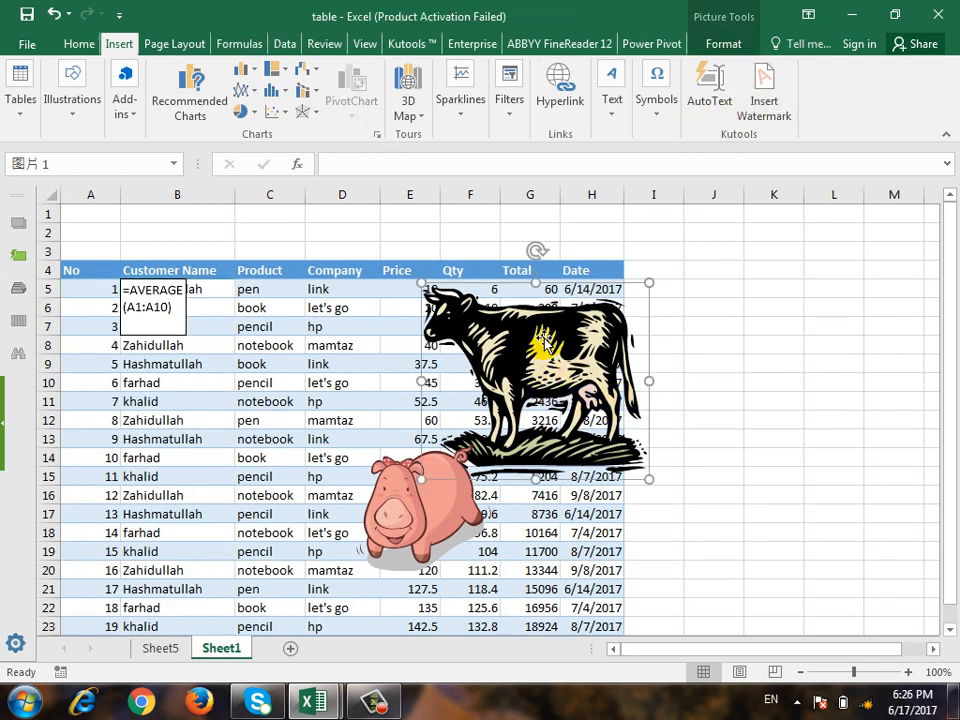
key(Delete)
click(407, 482)
key(Delete)
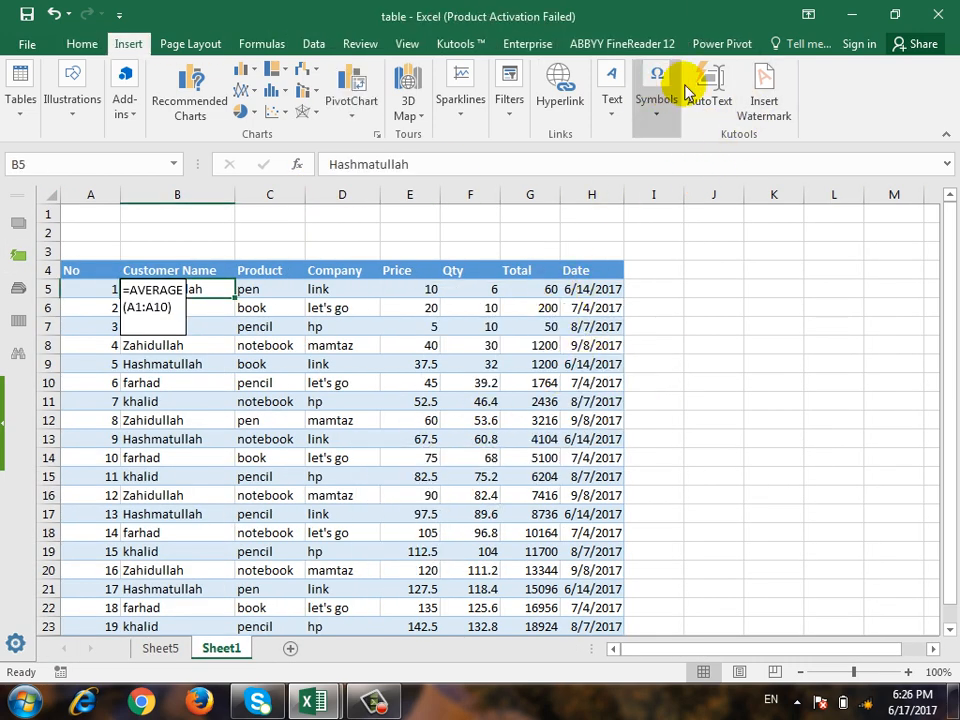
- Apply the Desert sample picture to the sheet as a picture watermark with Washout on
click(768, 88)
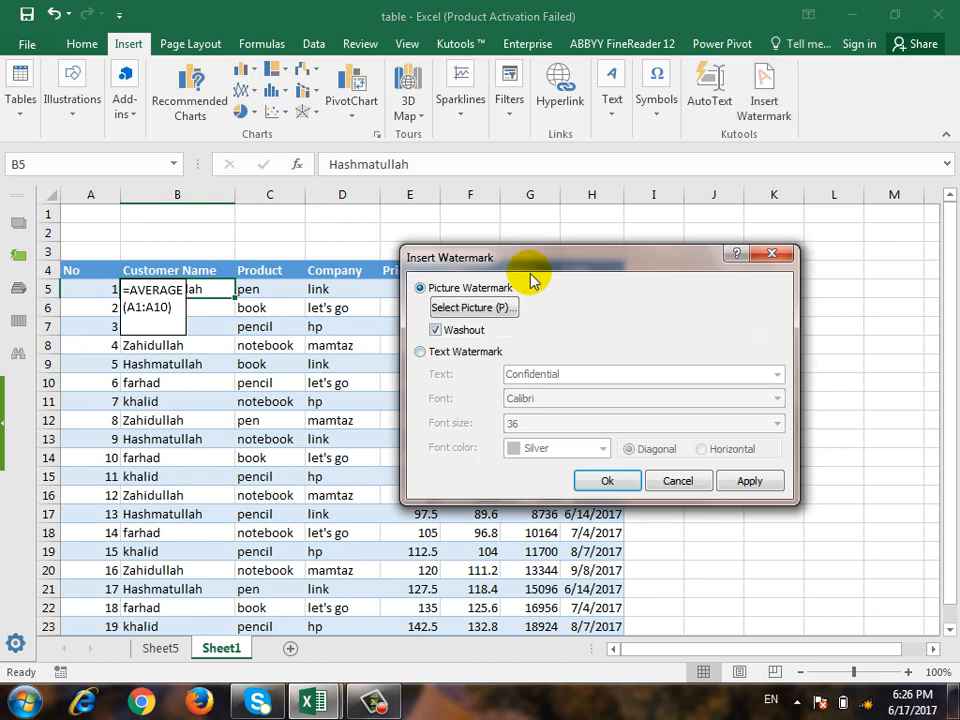
drag(540, 258, 451, 228)
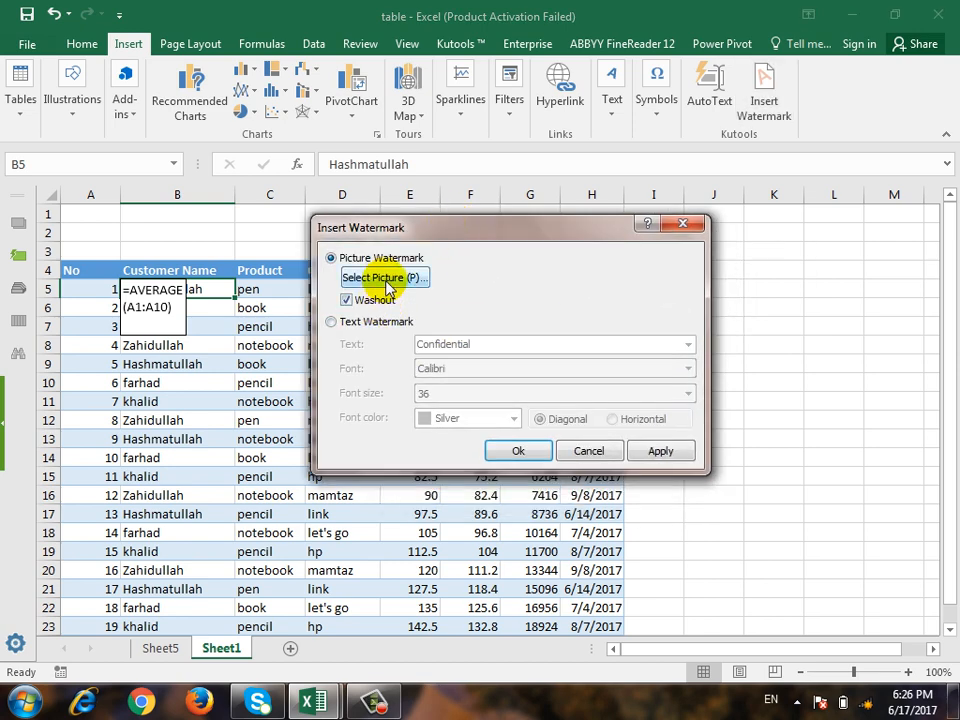
click(388, 287)
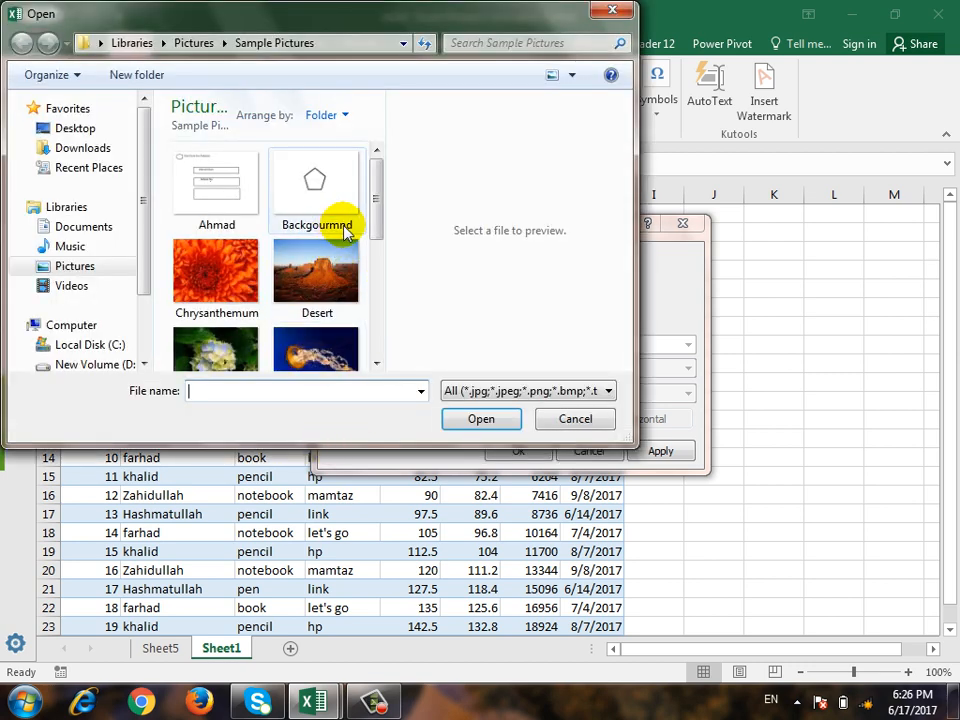
click(338, 265)
double_click(338, 265)
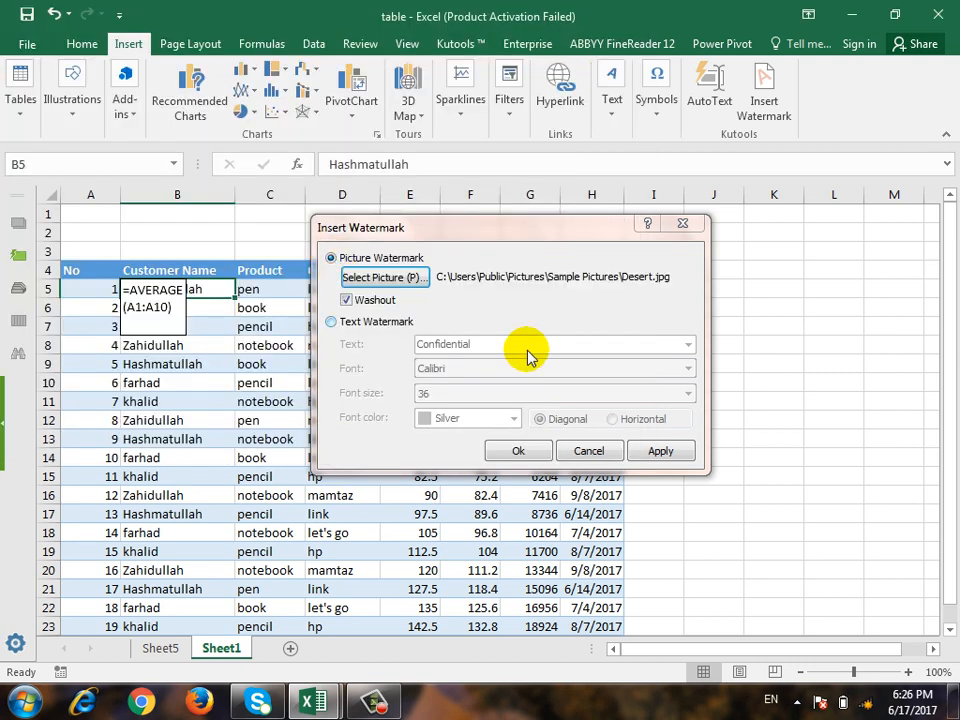
click(642, 452)
drag(536, 229, 567, 236)
click(567, 462)
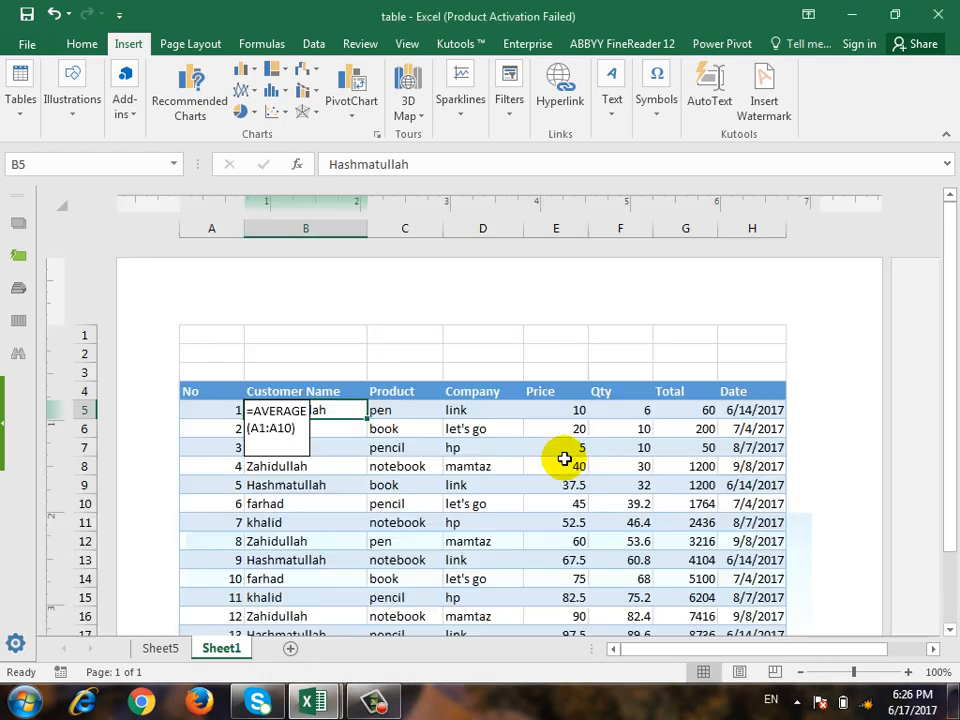
scroll(336, 462, down, 6)
scroll(336, 455, up, 6)
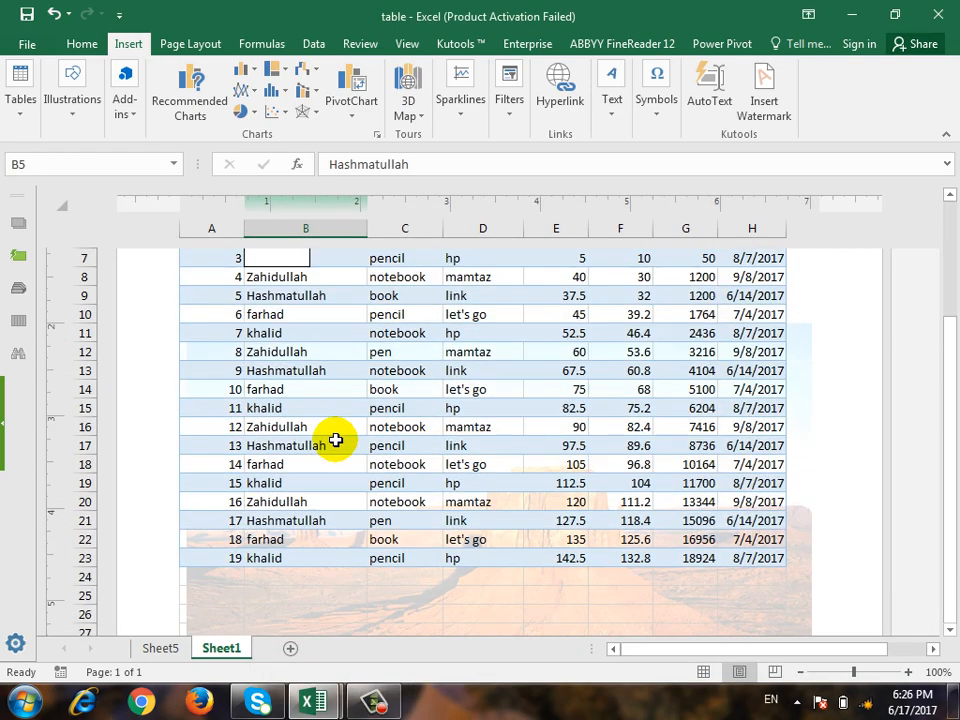
scroll(334, 439, down, 3)
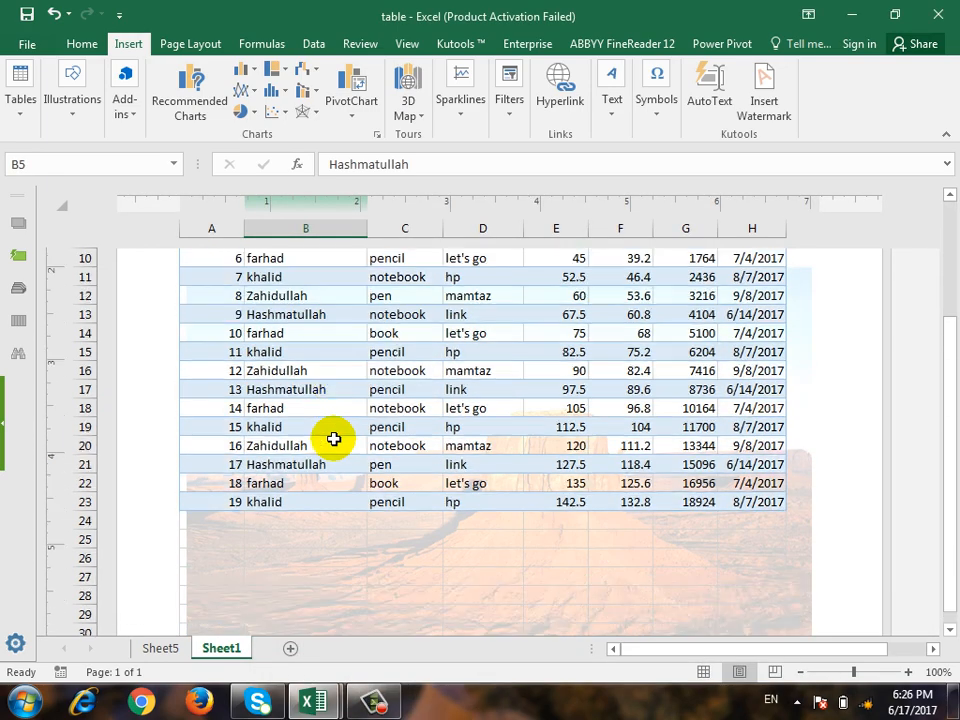
- Apply a diagonal text watermark reading Barya in Calibri 36, Silver, in place of the picture watermark
click(763, 100)
click(405, 330)
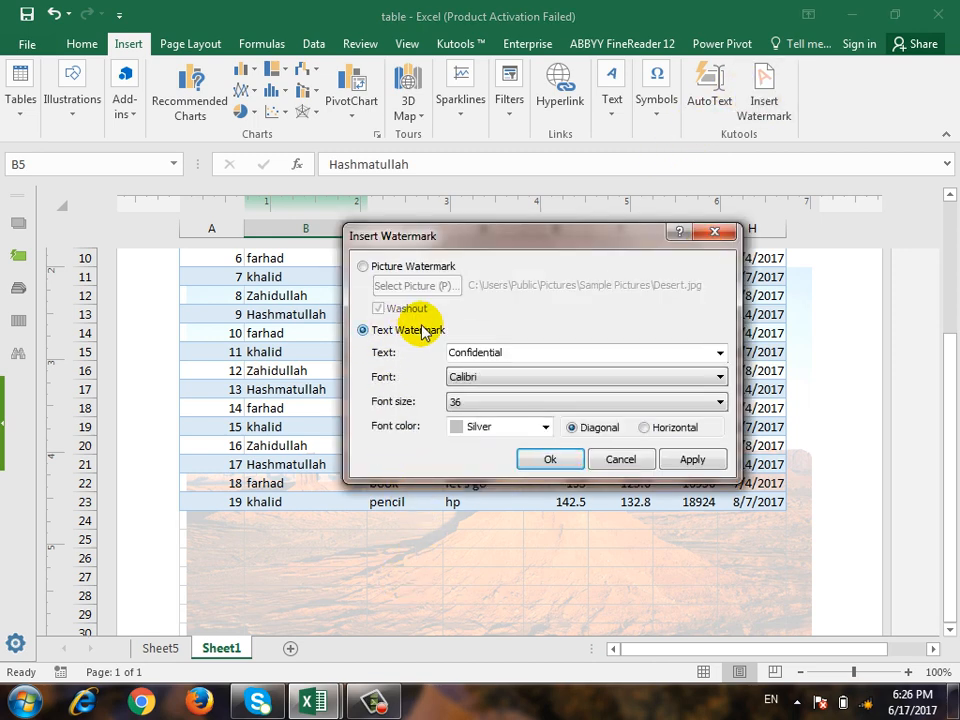
double_click(528, 348)
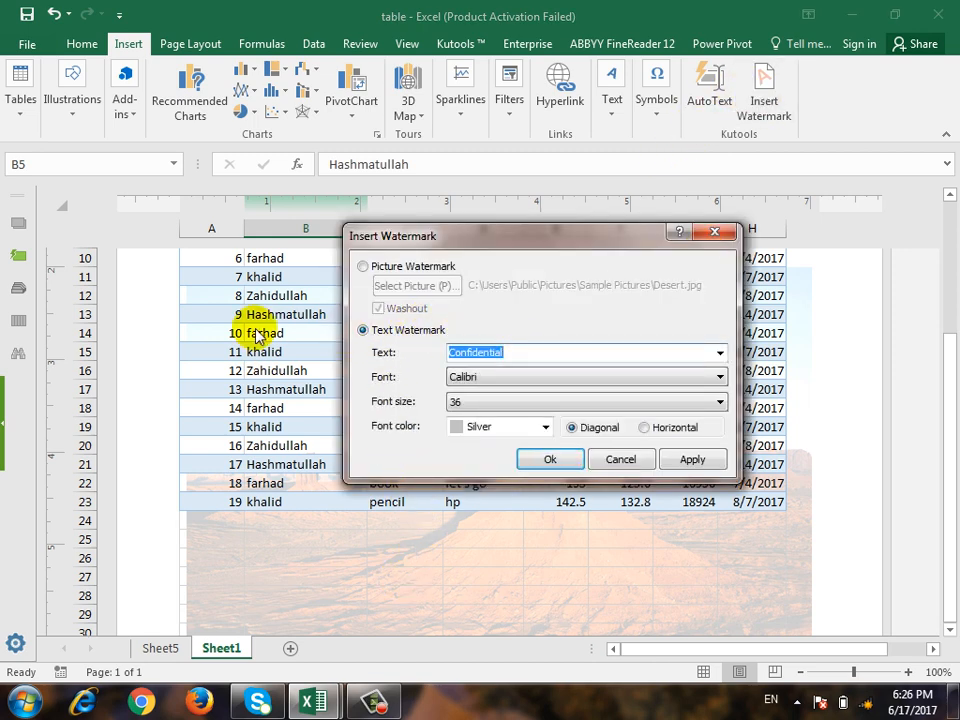
text(Barya)
click(694, 459)
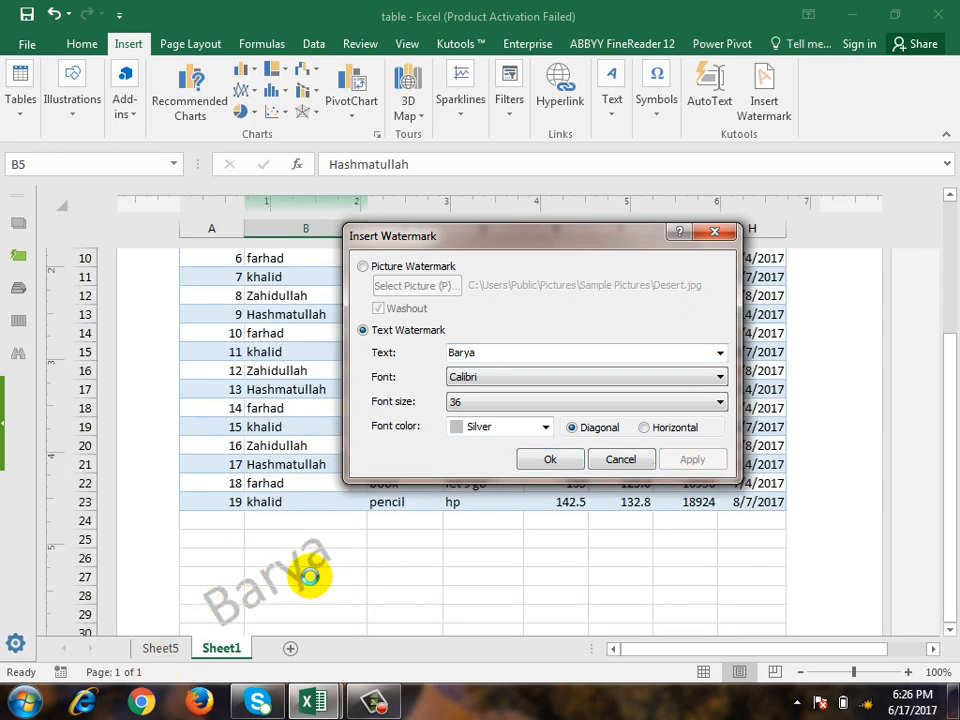
click(401, 267)
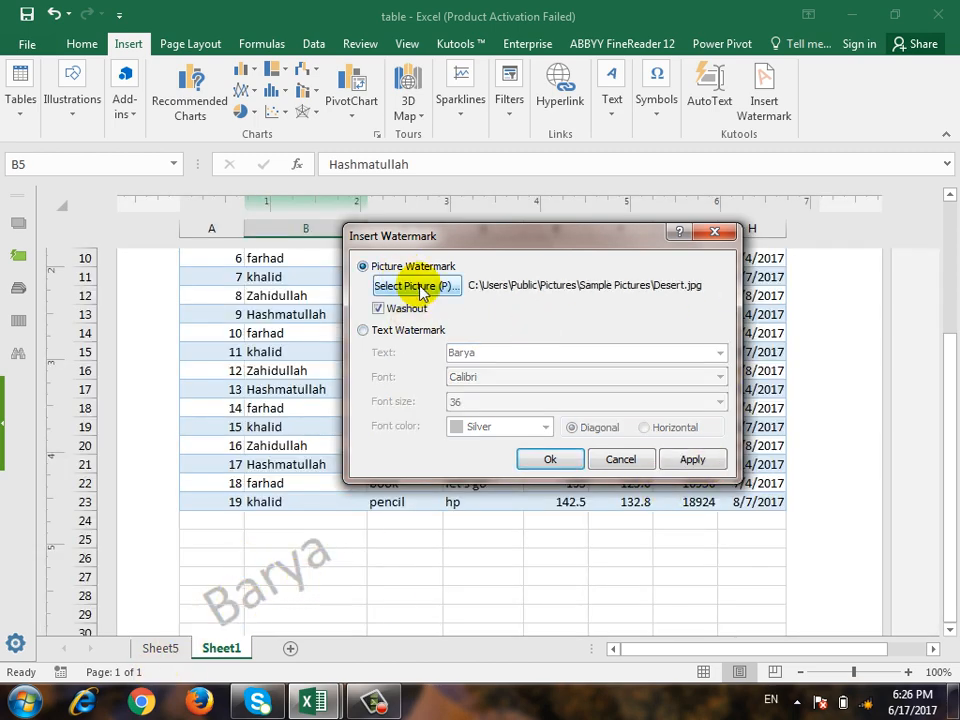
click(620, 462)
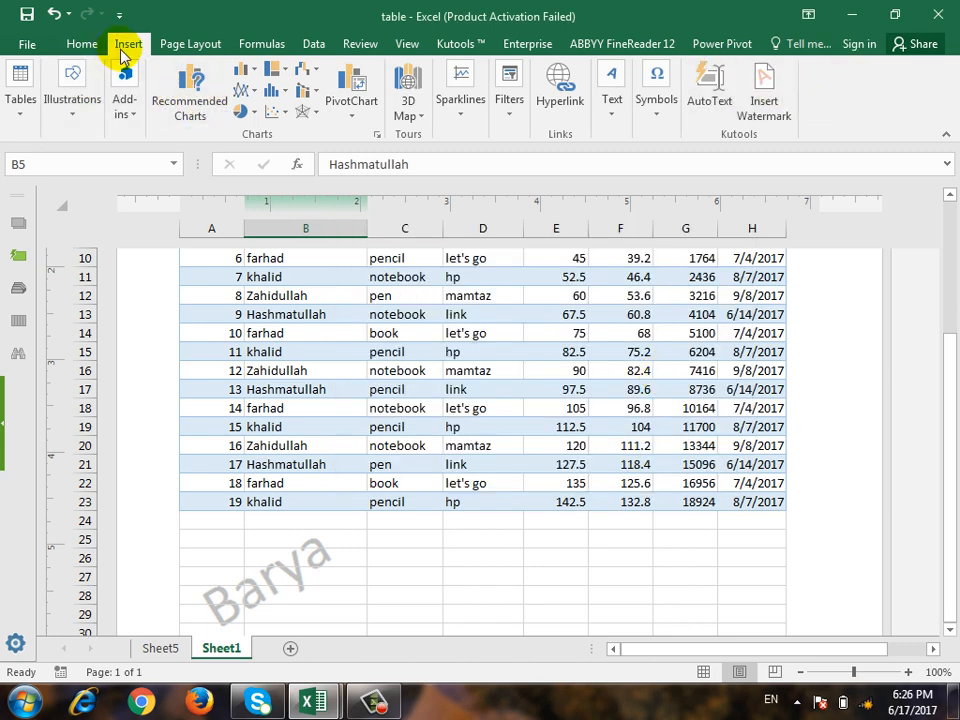
- Return the worksheet to Normal view and select cell I10 beside the table
click(189, 45)
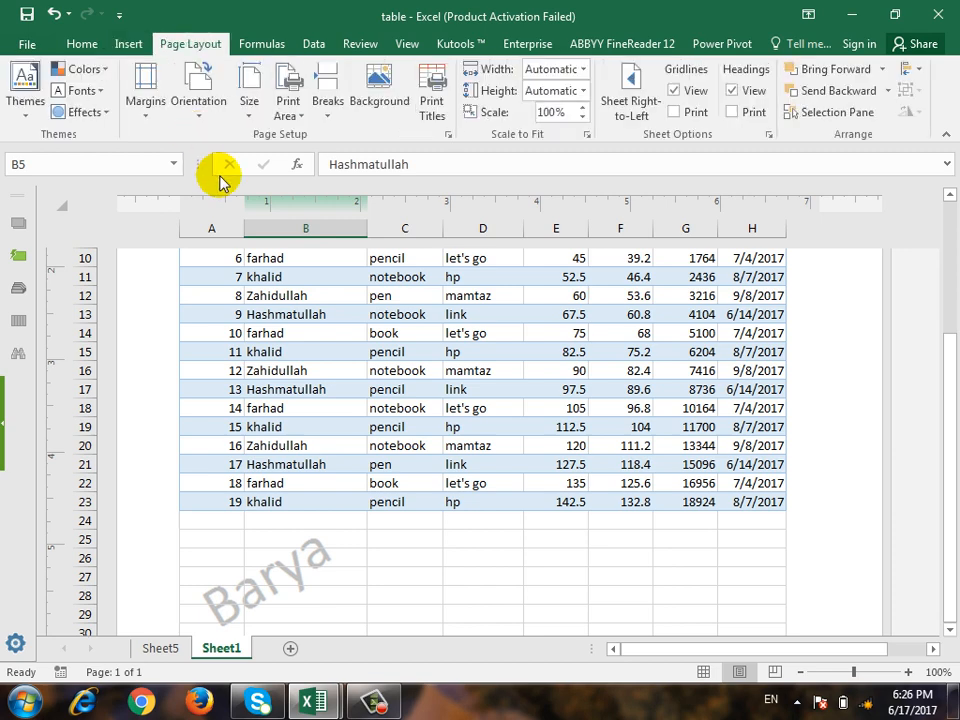
scroll(268, 300, up, 4)
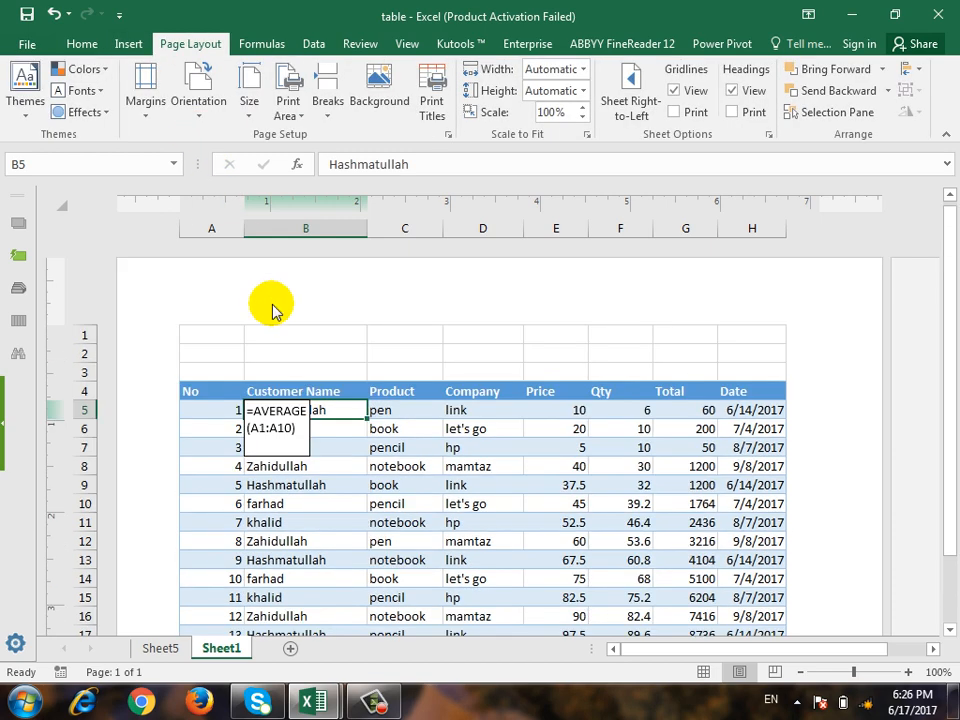
click(704, 673)
click(654, 386)
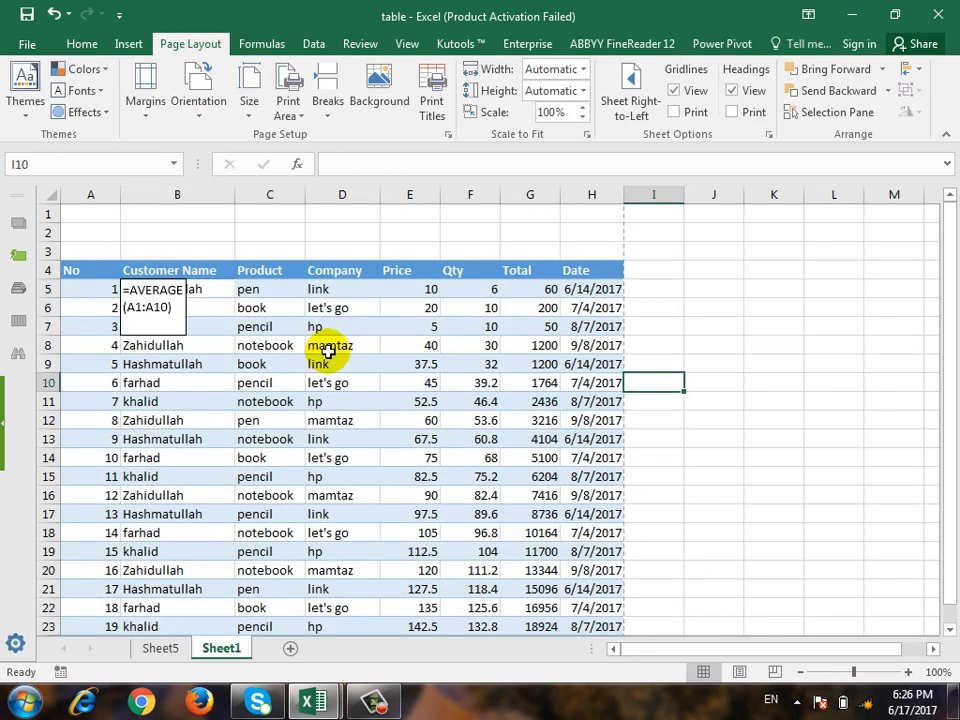
- Apply the Basis theme to the workbook
click(27, 100)
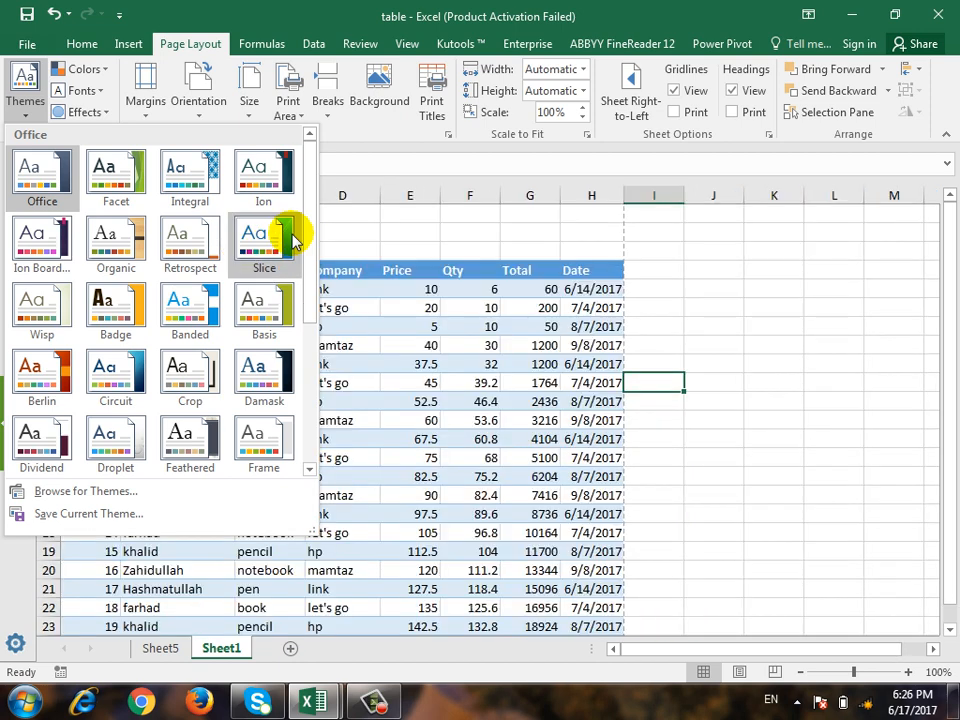
click(258, 322)
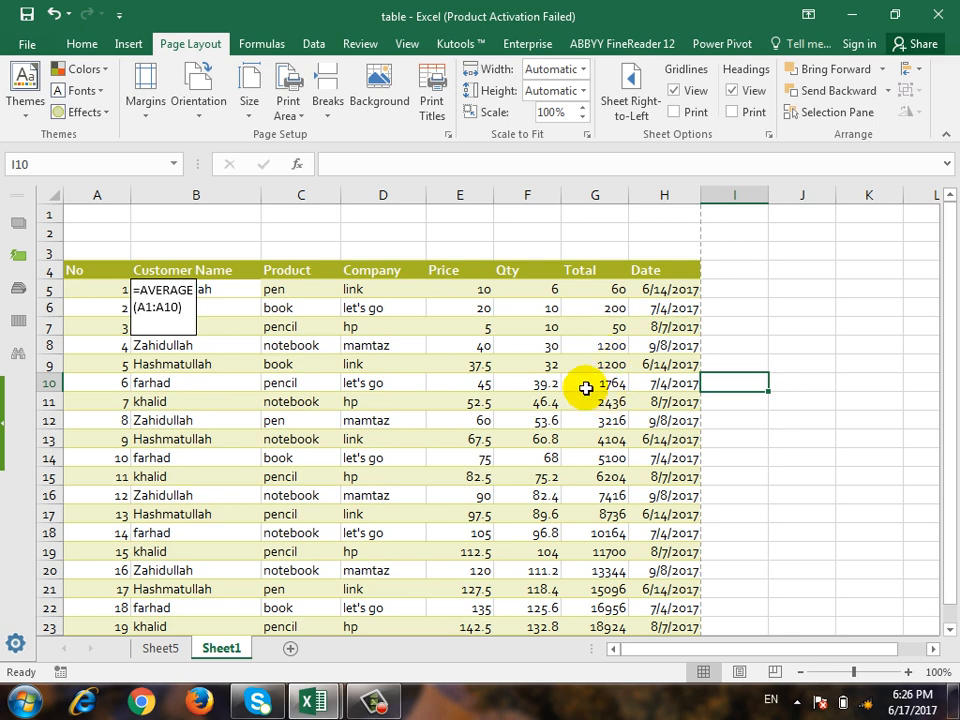
scroll(586, 388, down, 8)
scroll(594, 379, up, 8)
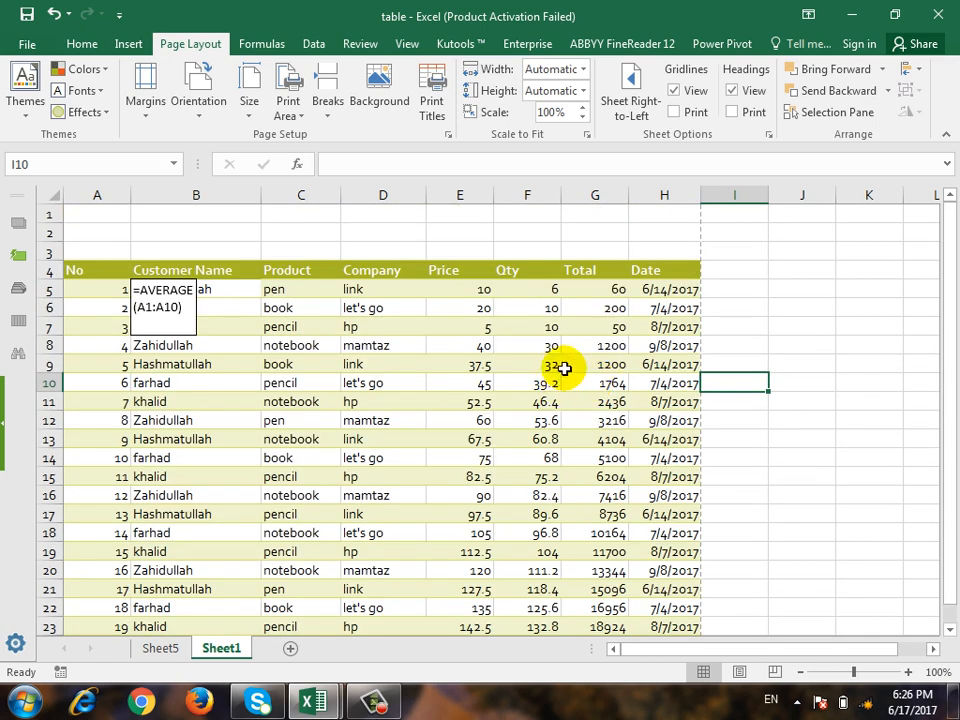
- Examine the available theme colors, fonts and effects, and the page orientation and paper size options
click(18, 122)
click(22, 104)
click(84, 68)
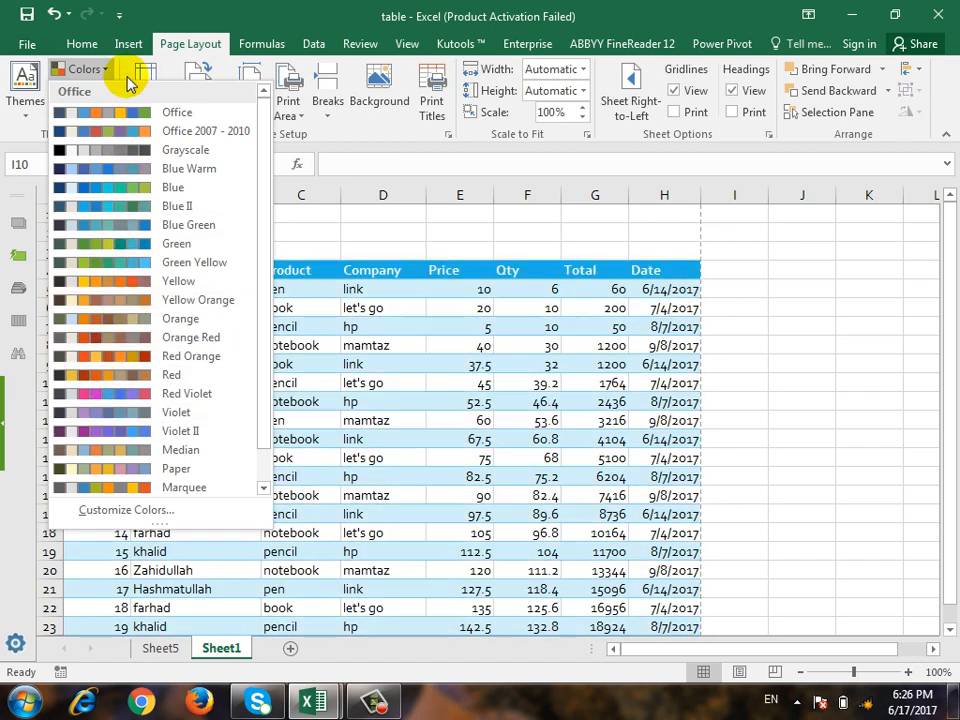
click(108, 70)
click(97, 93)
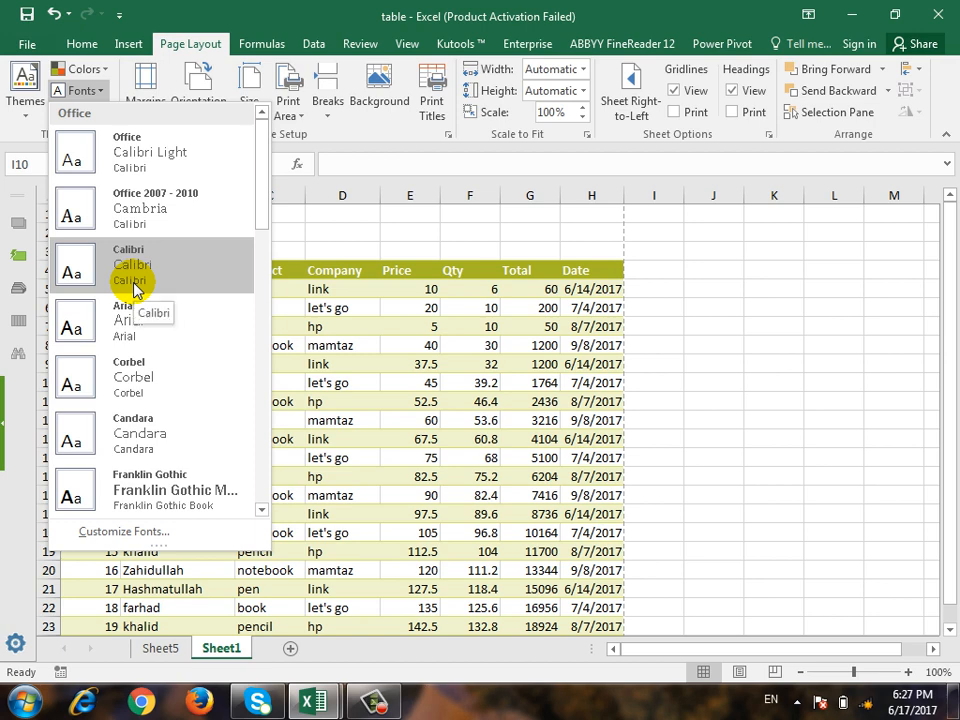
click(90, 91)
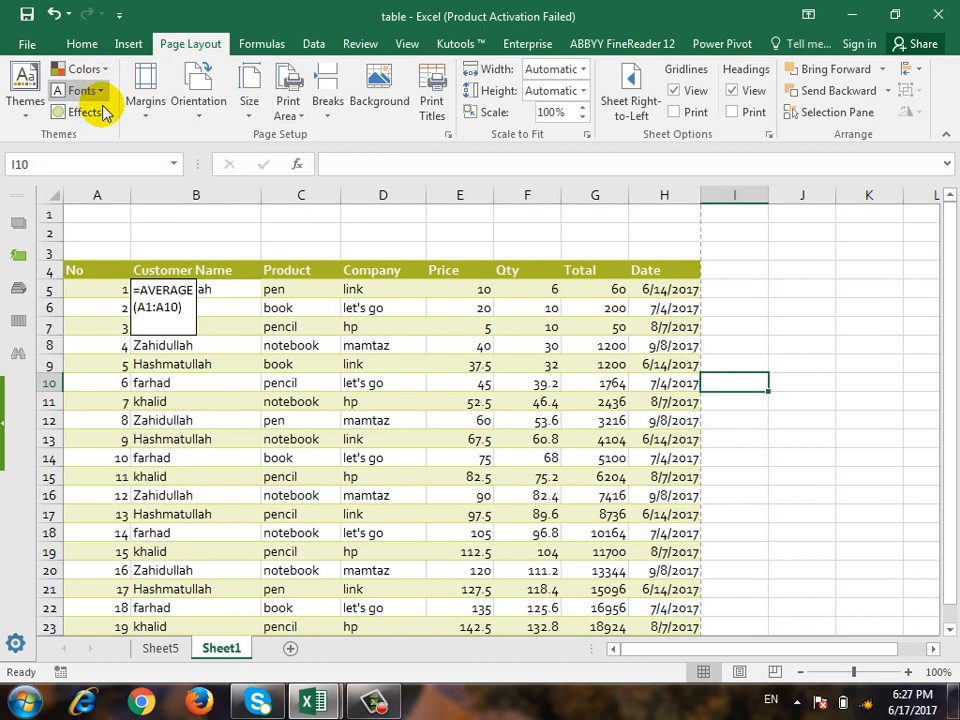
click(107, 116)
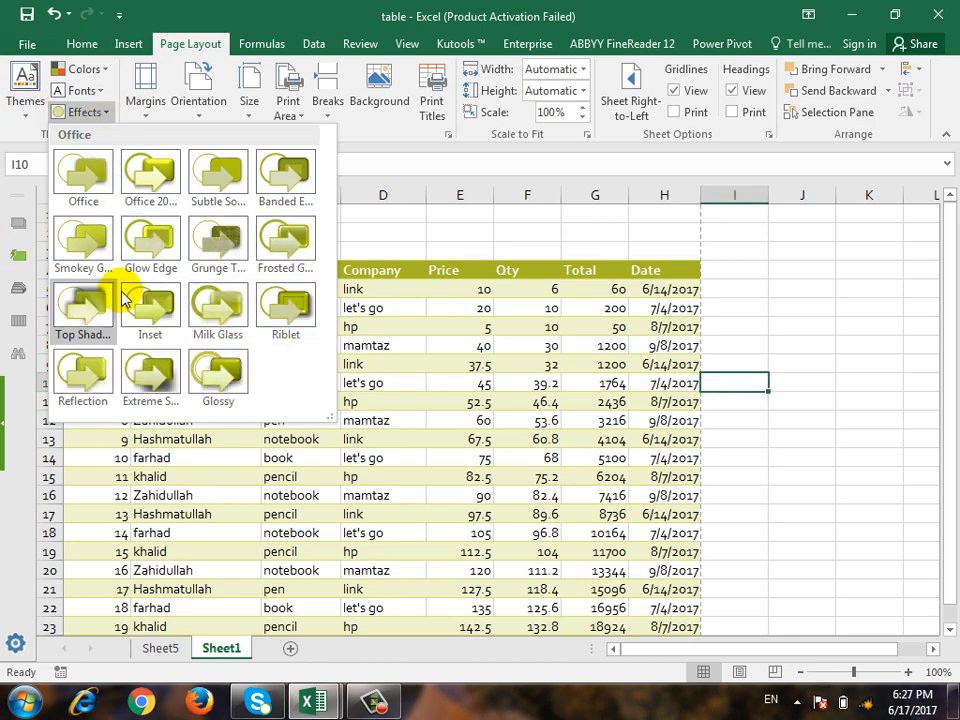
click(100, 113)
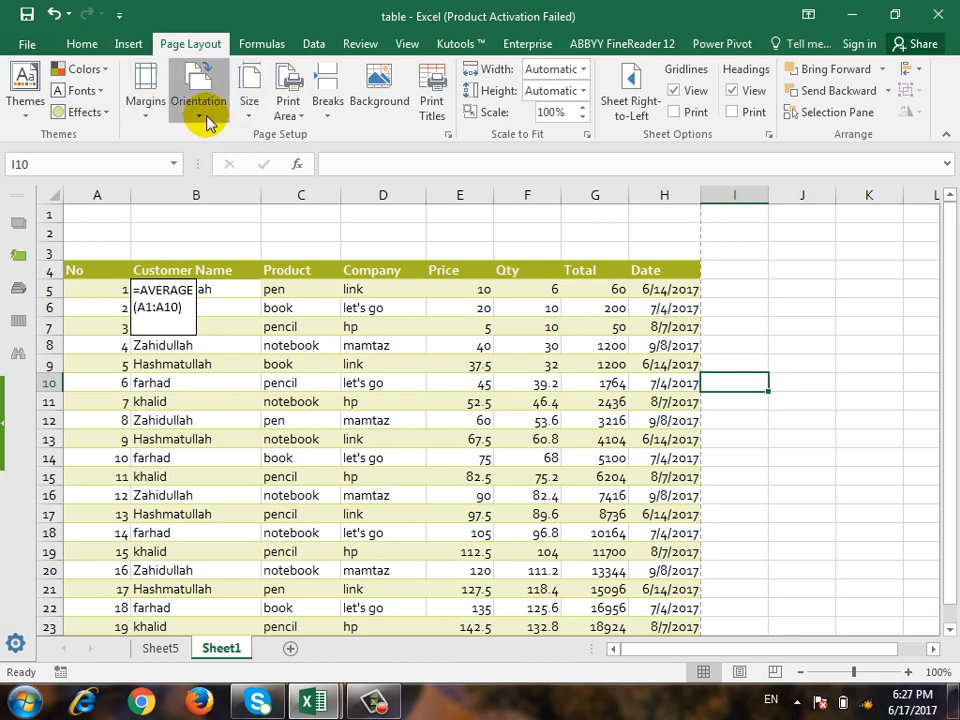
click(205, 117)
click(208, 121)
click(240, 112)
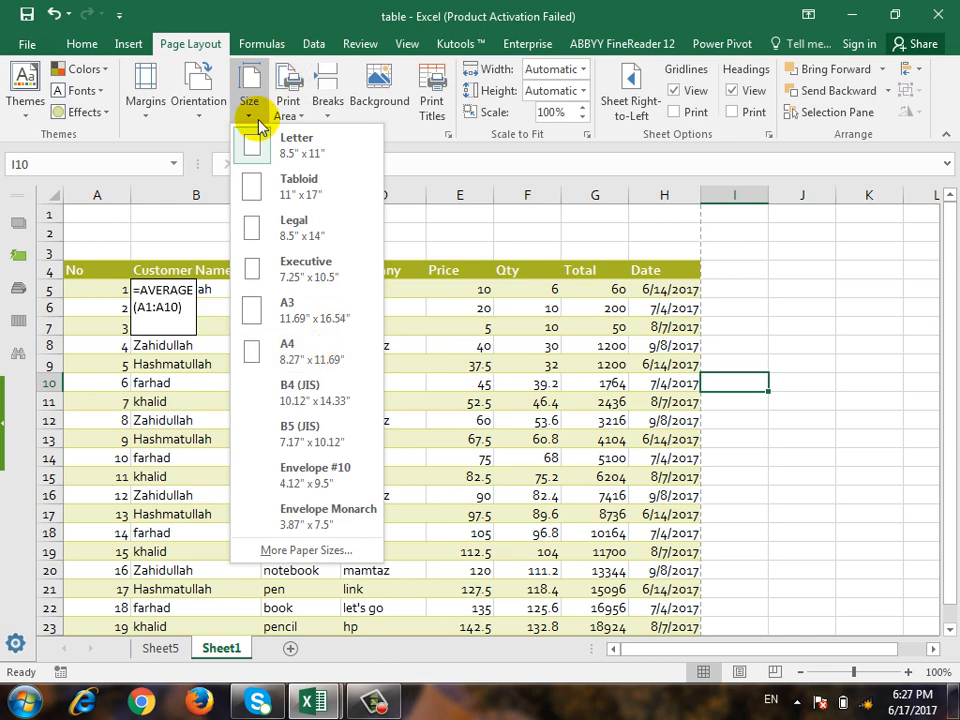
- Set the print area to the single cell I10 beside the table
click(308, 118)
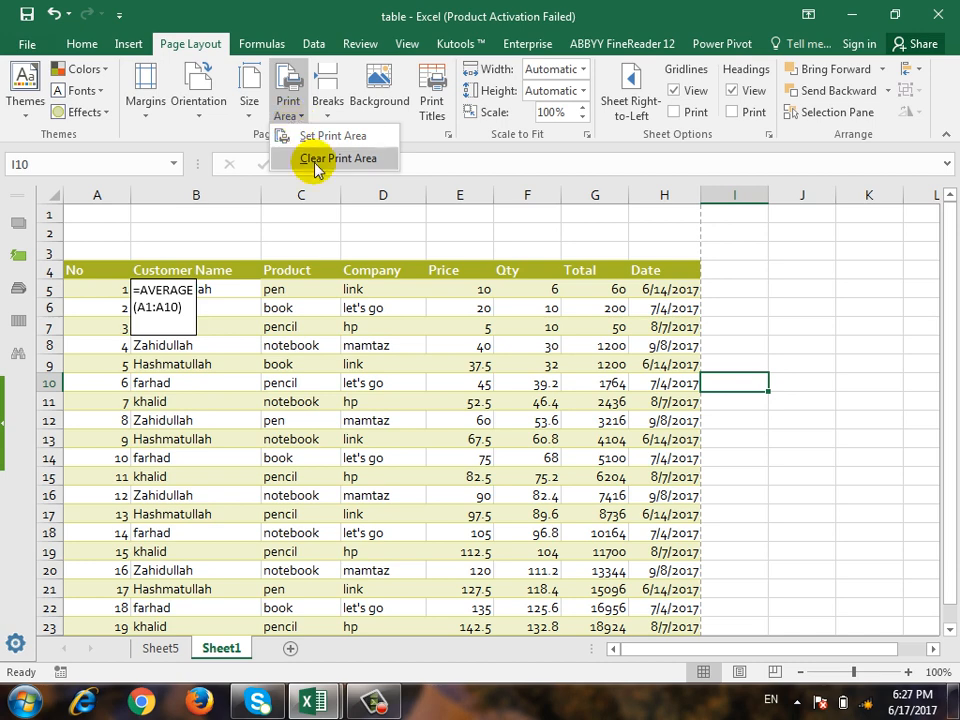
click(322, 140)
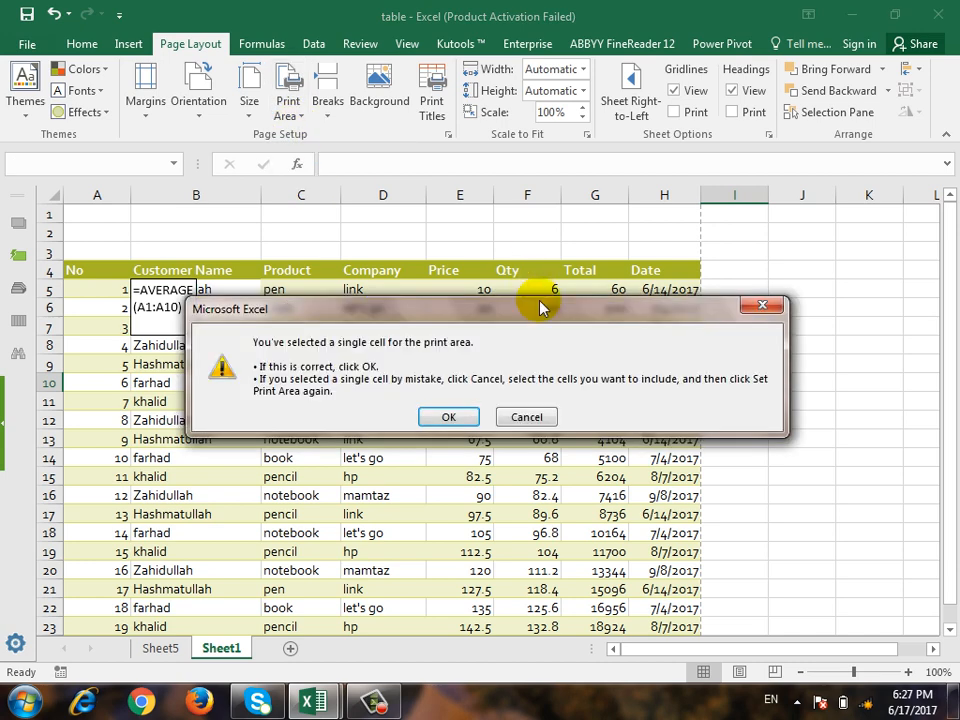
click(448, 416)
- Delete the text box containing =AVERAGE(A1:A10) from over the Customer Name column
click(185, 330)
click(150, 383)
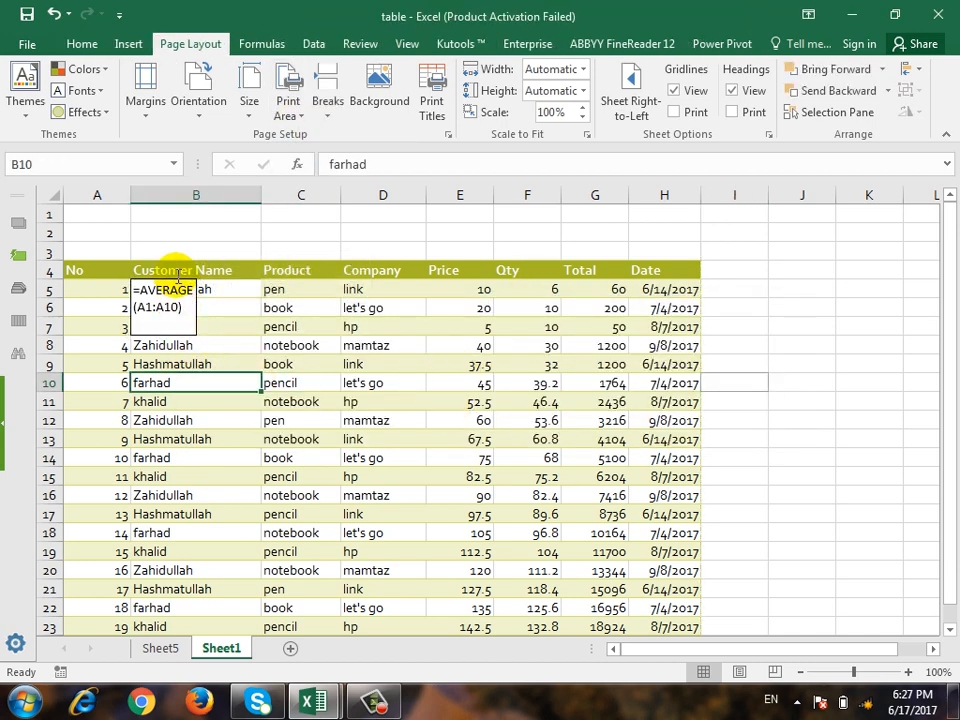
click(176, 279)
key(Delete)
- Set the print area to the single cell B8 in the Customer Name column
click(231, 341)
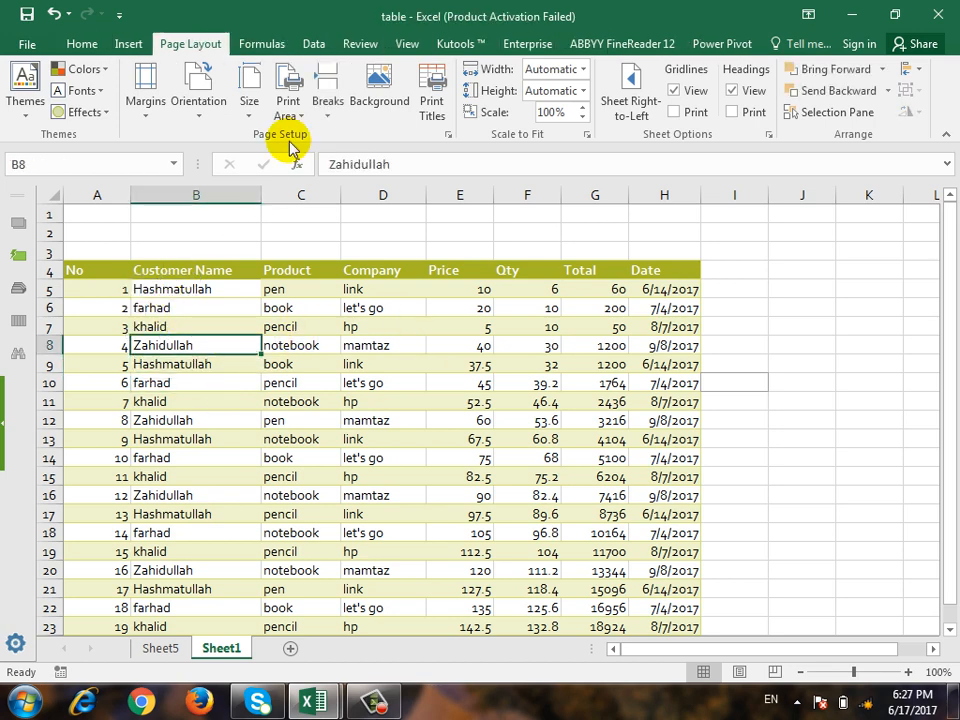
click(287, 118)
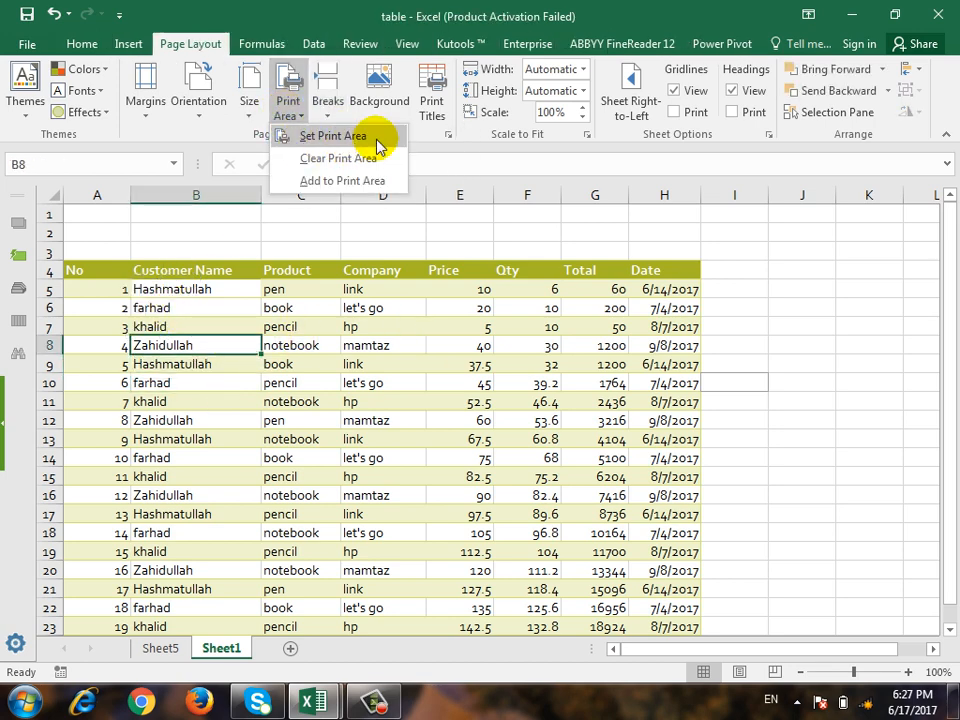
click(349, 133)
click(450, 418)
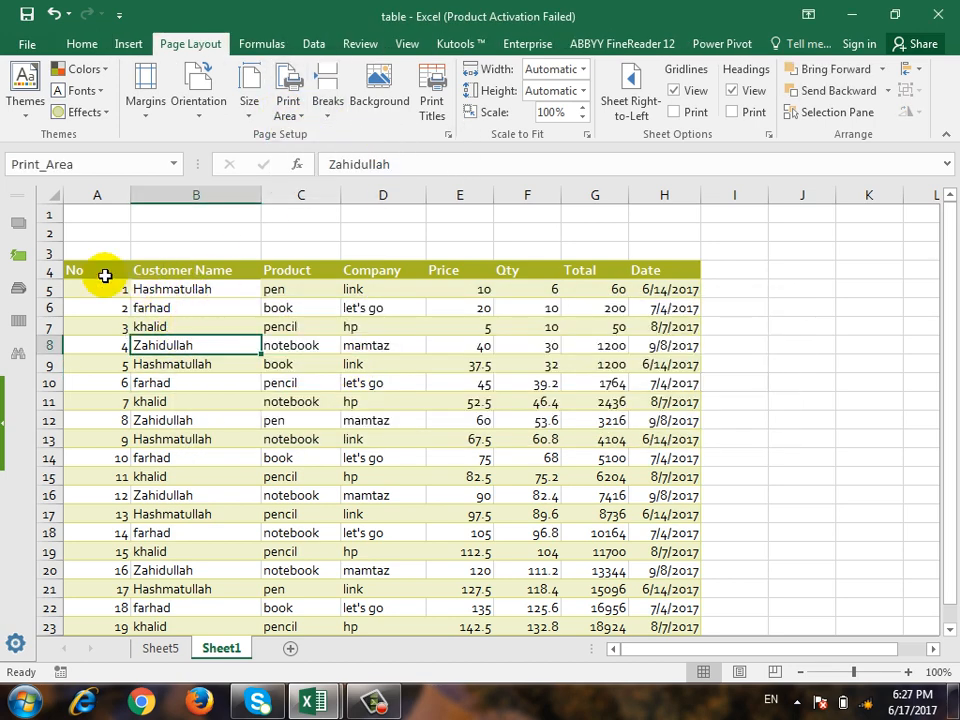
- Set the print area to the range A4:H11 of the sales table and check it in the print preview
drag(103, 272, 640, 405)
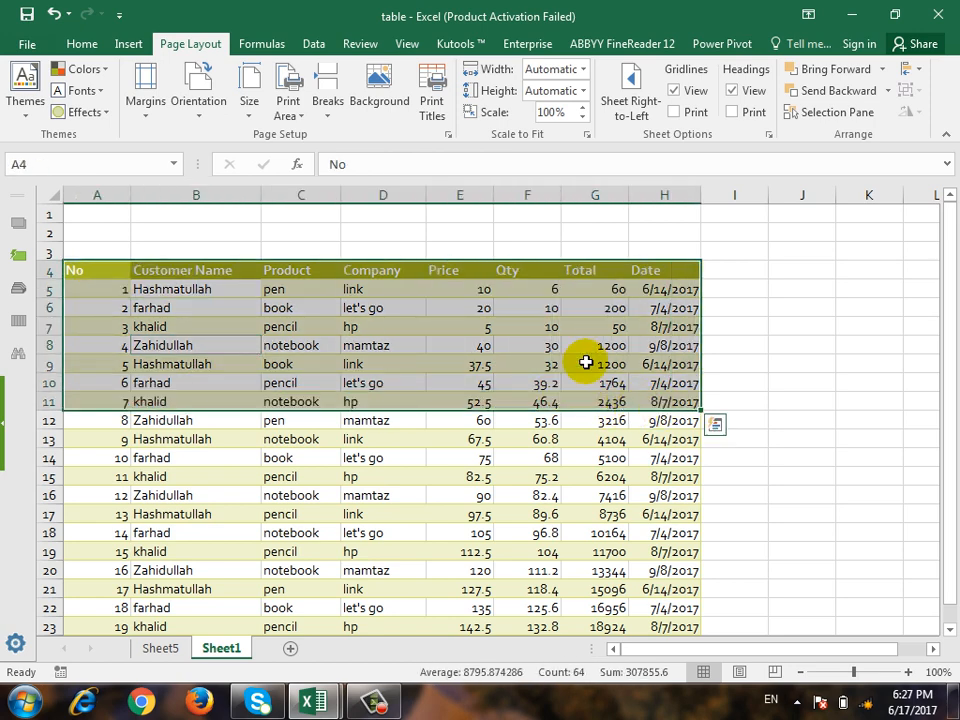
click(289, 108)
click(314, 146)
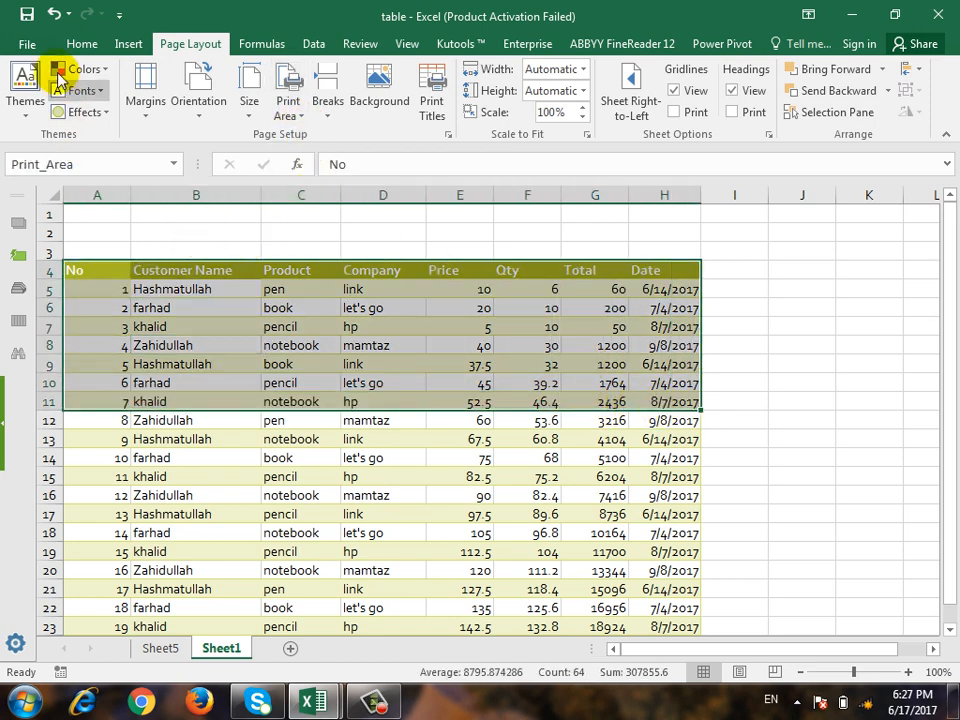
click(27, 44)
click(73, 268)
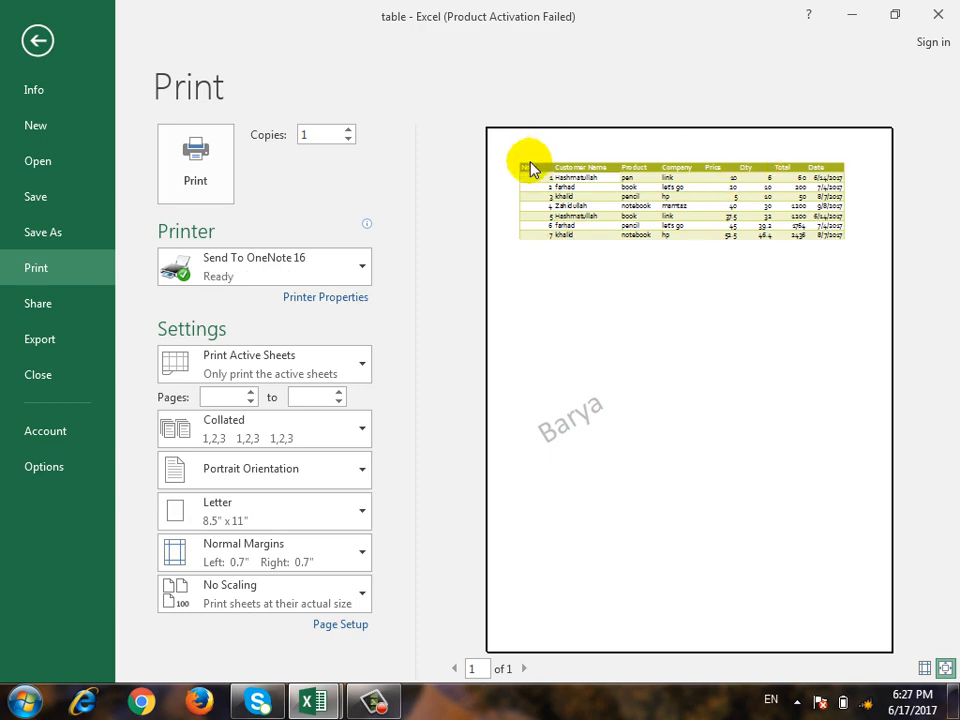
click(40, 40)
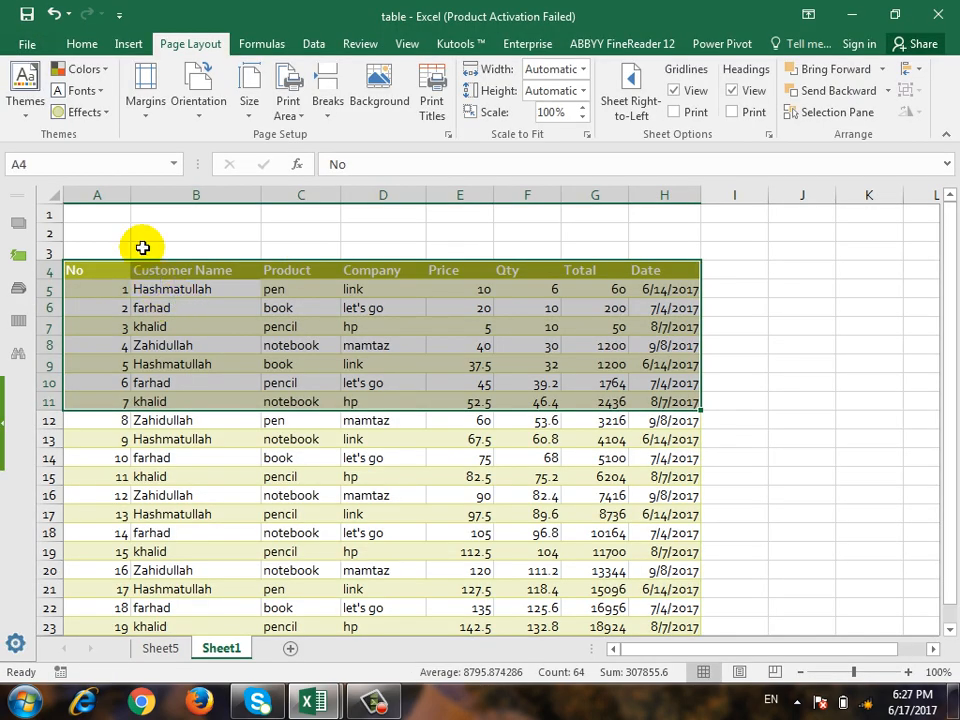
- Clear the sheet's print area
click(288, 105)
click(340, 160)
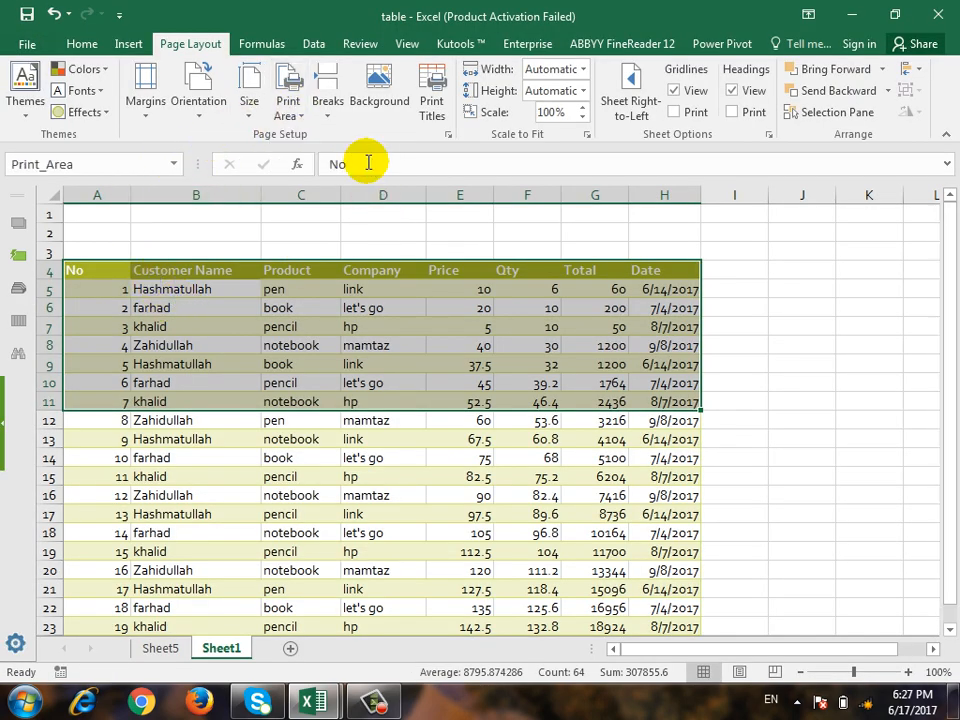
click(300, 364)
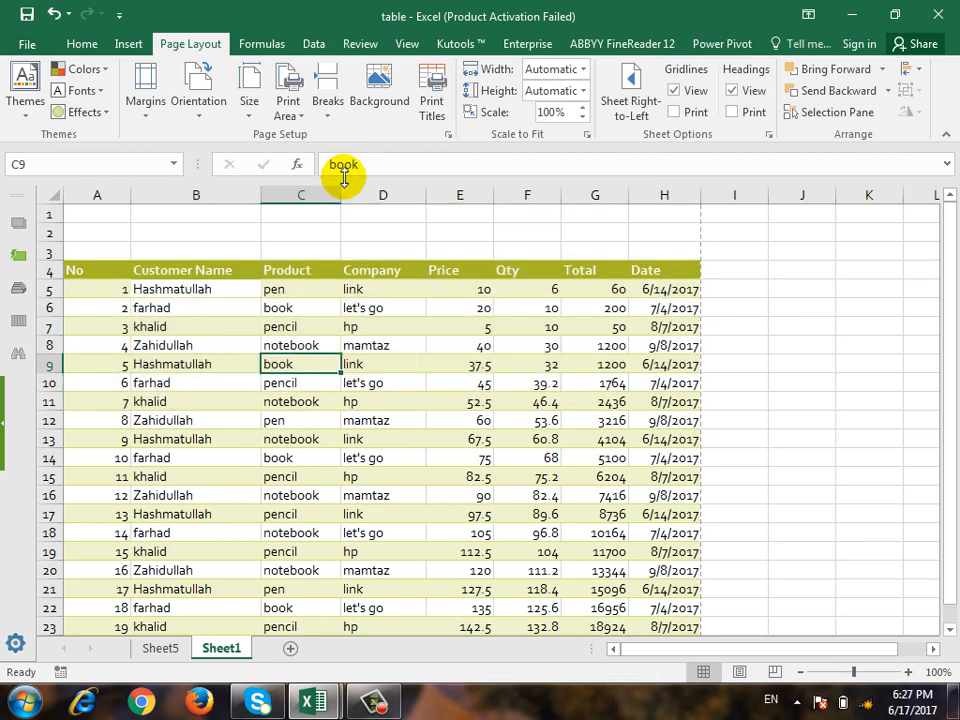
- Examine the page break options and the dashed automatic page boundaries beside and below the sales table
click(327, 117)
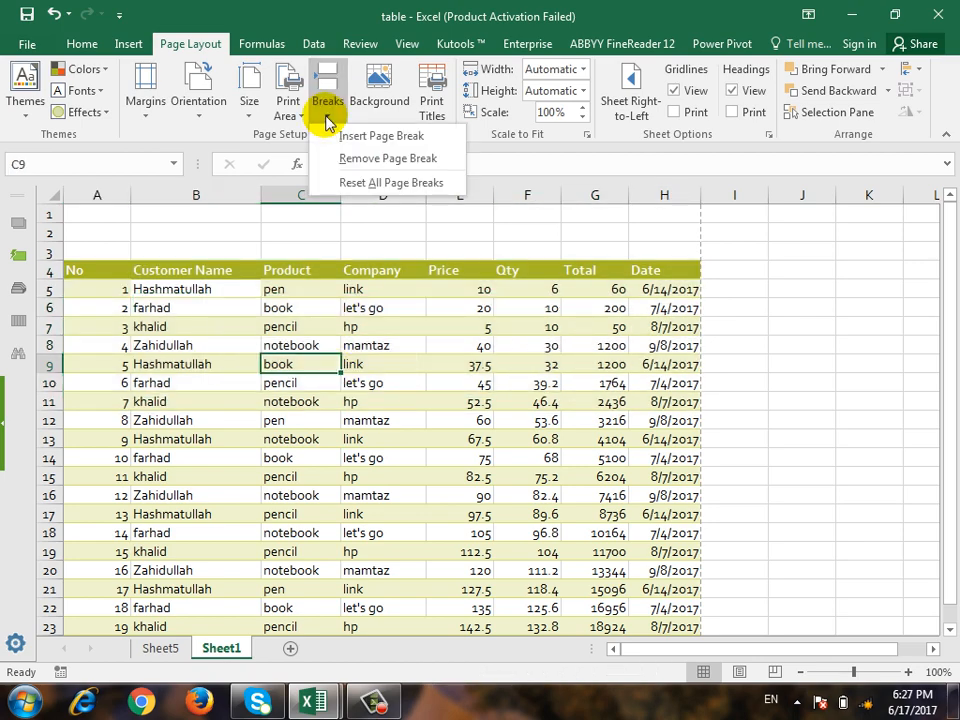
click(726, 366)
scroll(733, 392, down, 2)
scroll(733, 392, down, 9)
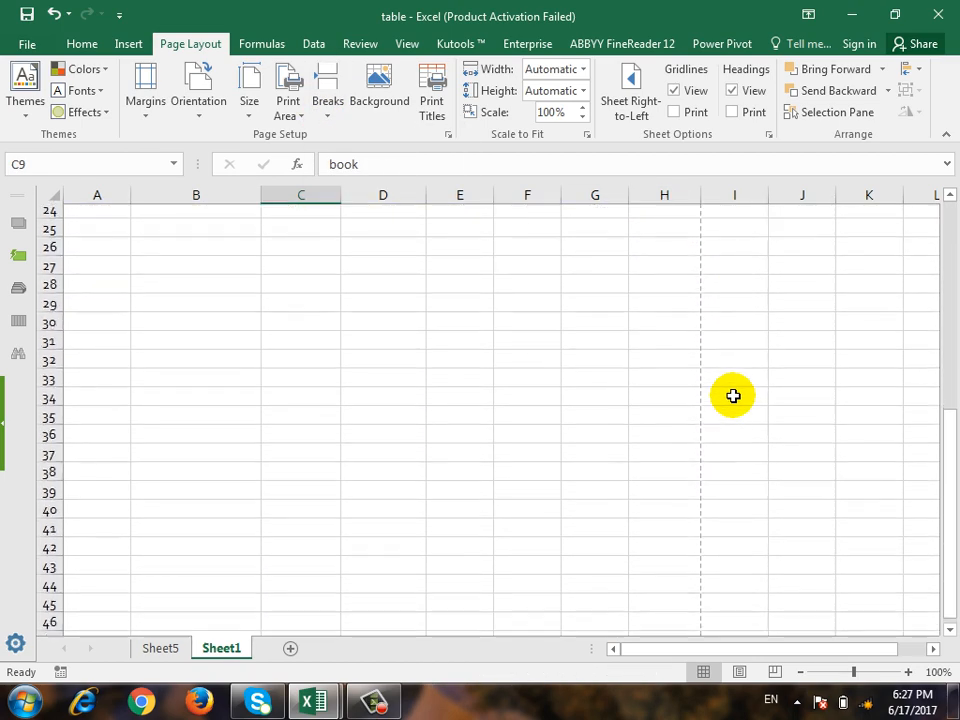
click(549, 345)
click(765, 326)
click(672, 441)
click(567, 507)
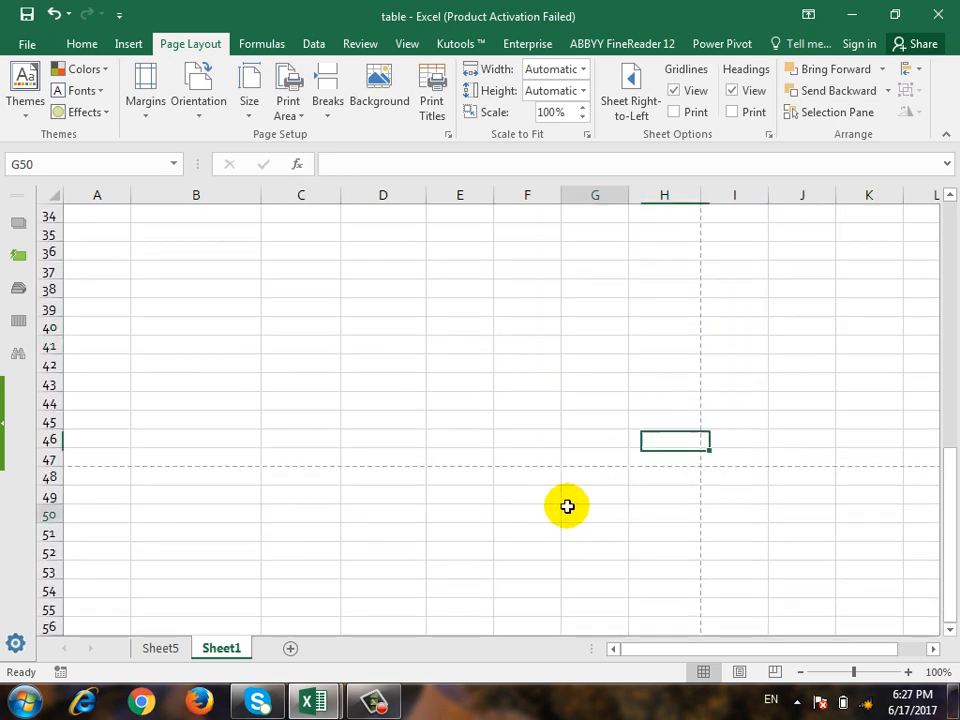
click(825, 528)
click(697, 460)
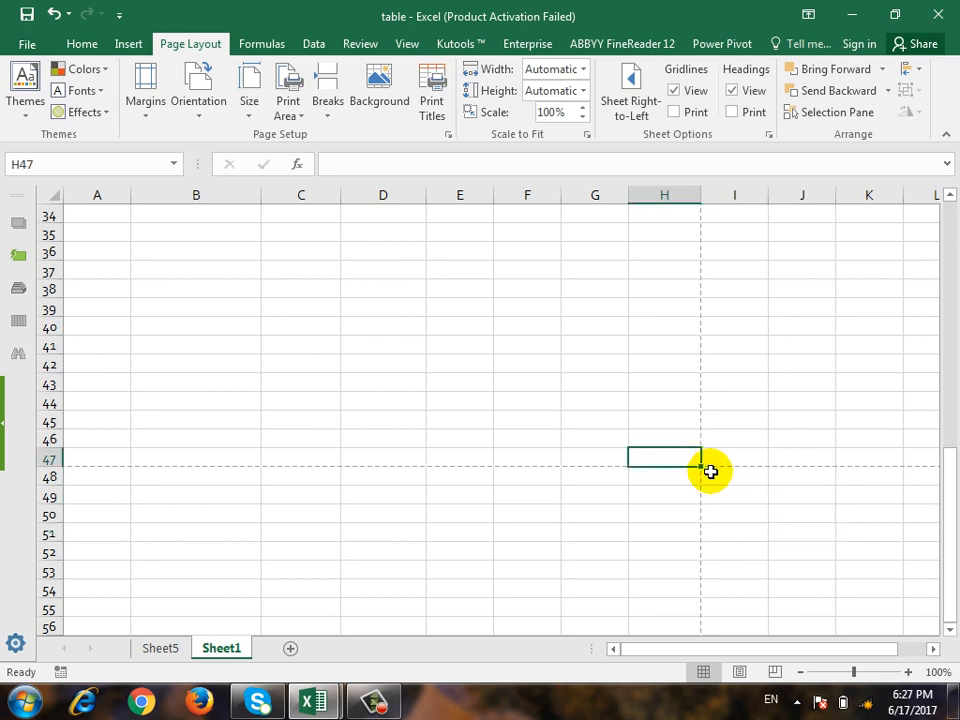
click(707, 472)
click(645, 457)
scroll(614, 446, up, 6)
scroll(614, 446, up, 4)
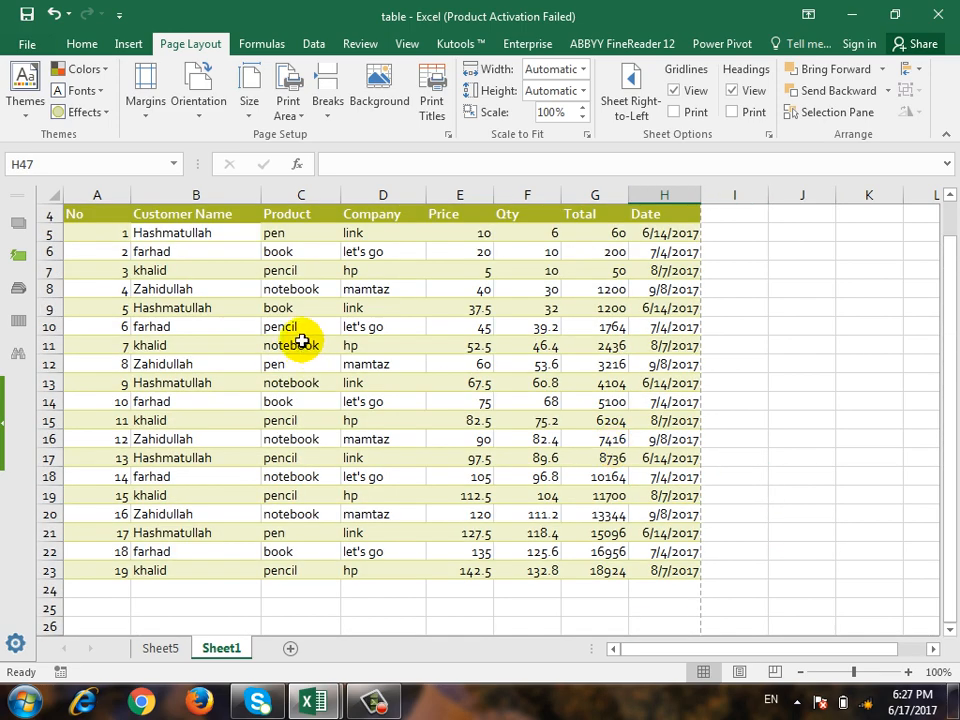
- Insert a page break at cell D10 in the Company column
click(399, 330)
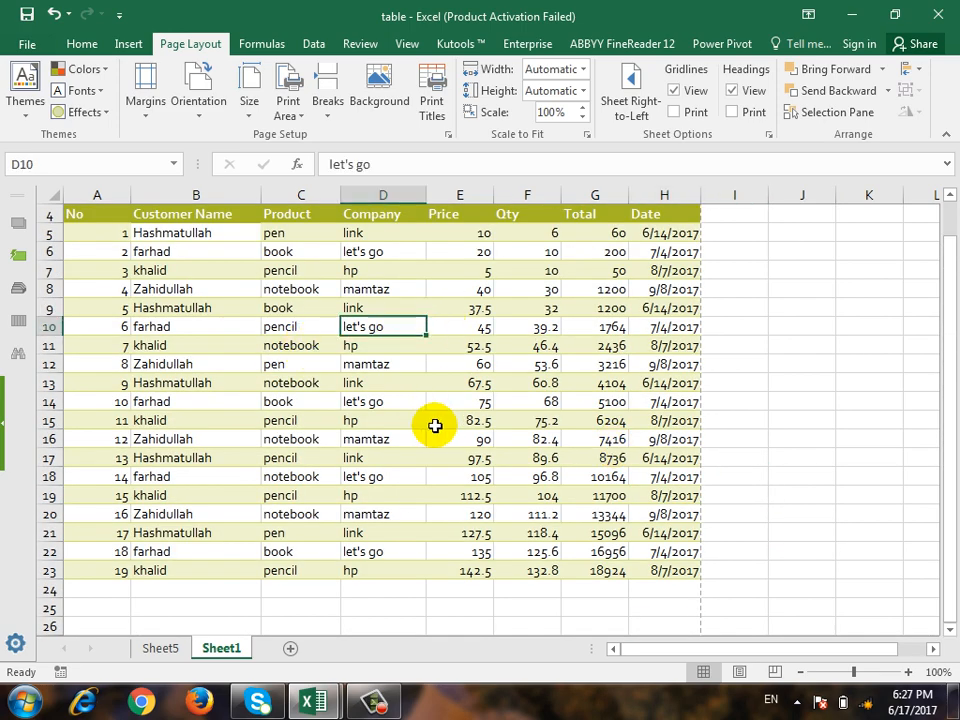
click(330, 102)
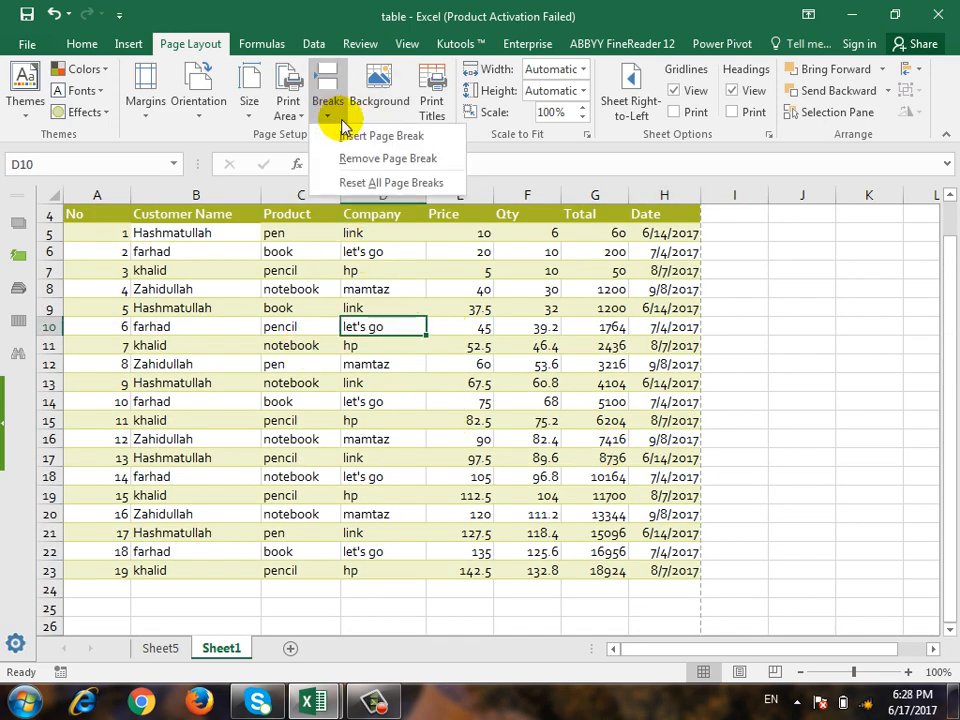
click(446, 138)
scroll(461, 420, up, 1)
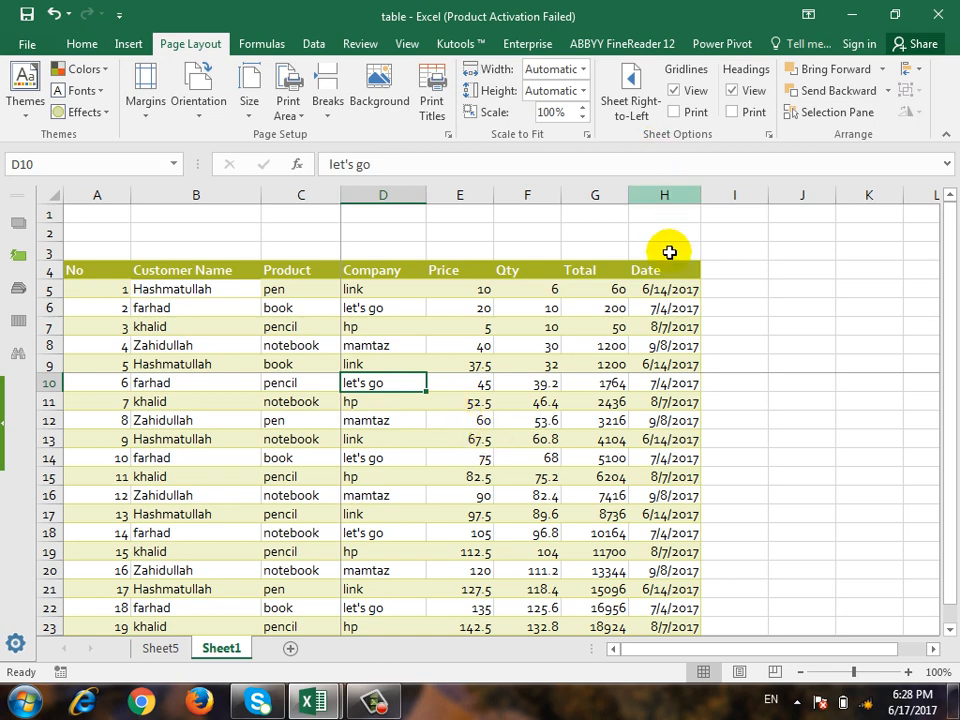
- Remove the page break at cell D10
click(330, 110)
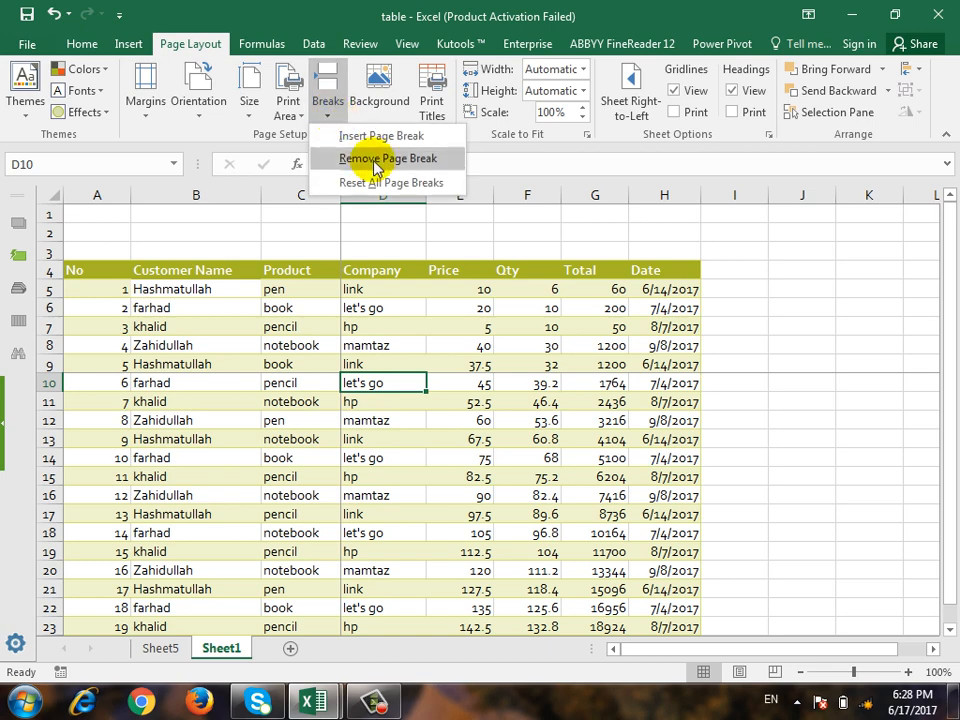
click(433, 157)
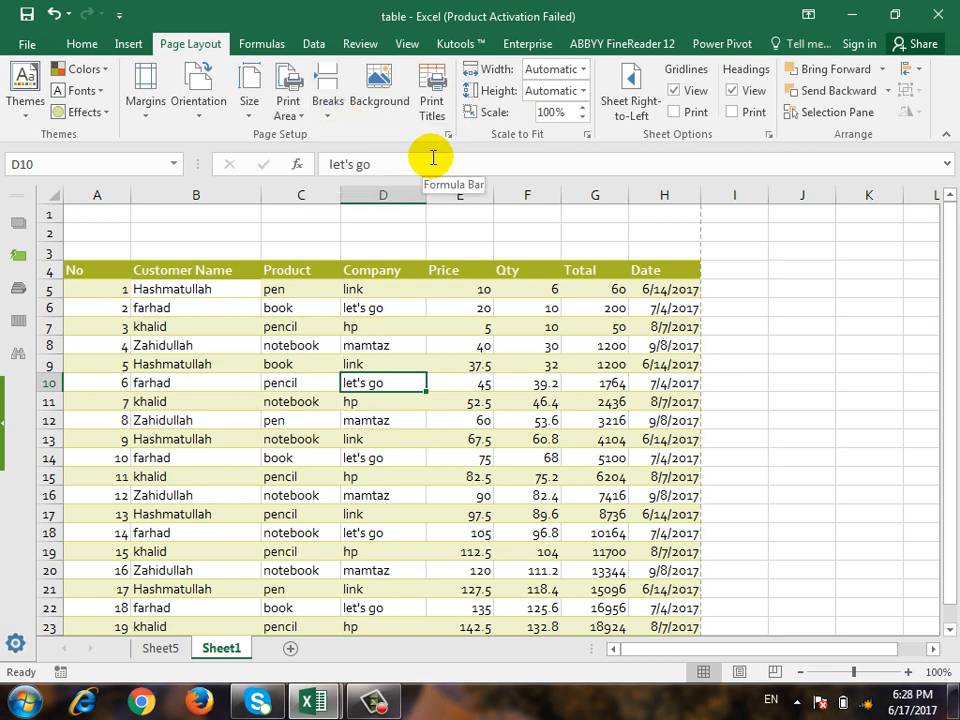
- Set the picture of an orange-red flower as the sheet background
click(372, 110)
click(576, 400)
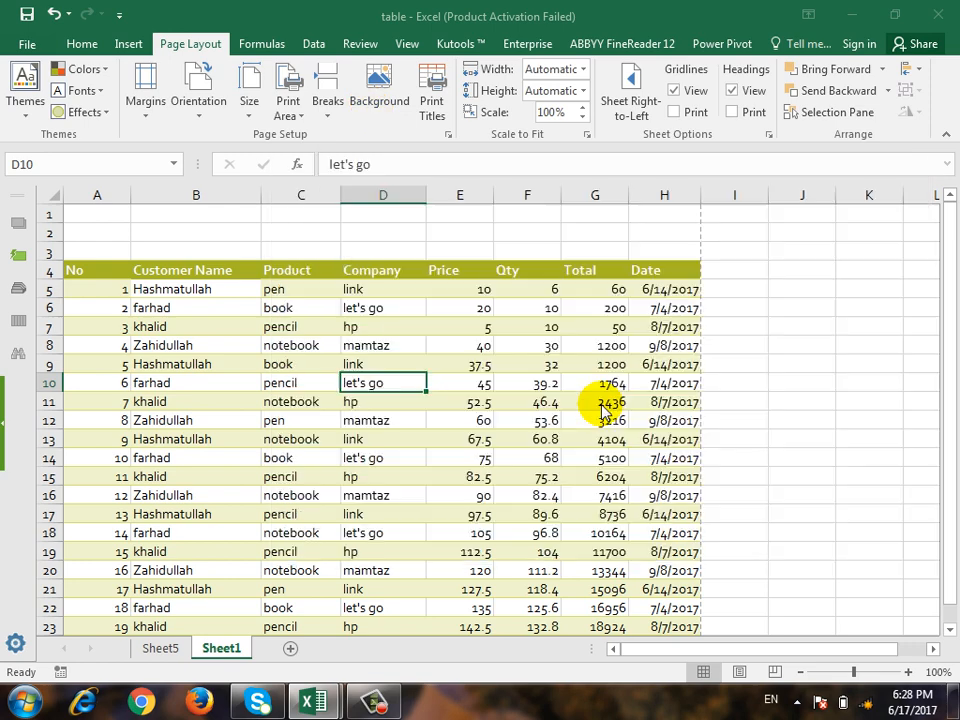
double_click(229, 199)
double_click(251, 315)
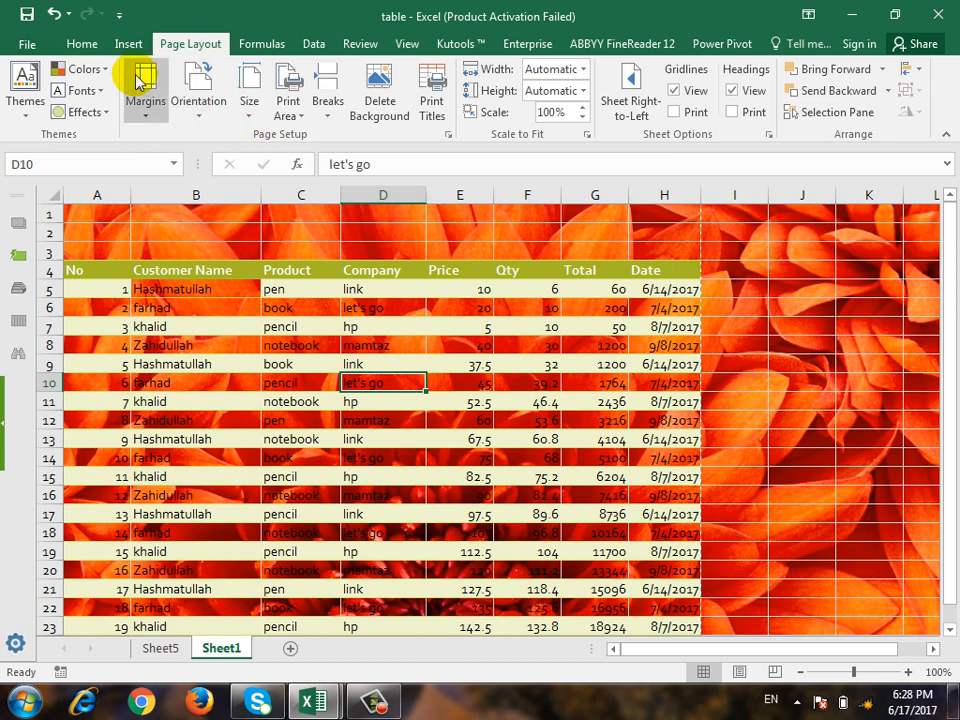
- Check the sheet in the print preview and delete the background picture
click(27, 44)
click(62, 272)
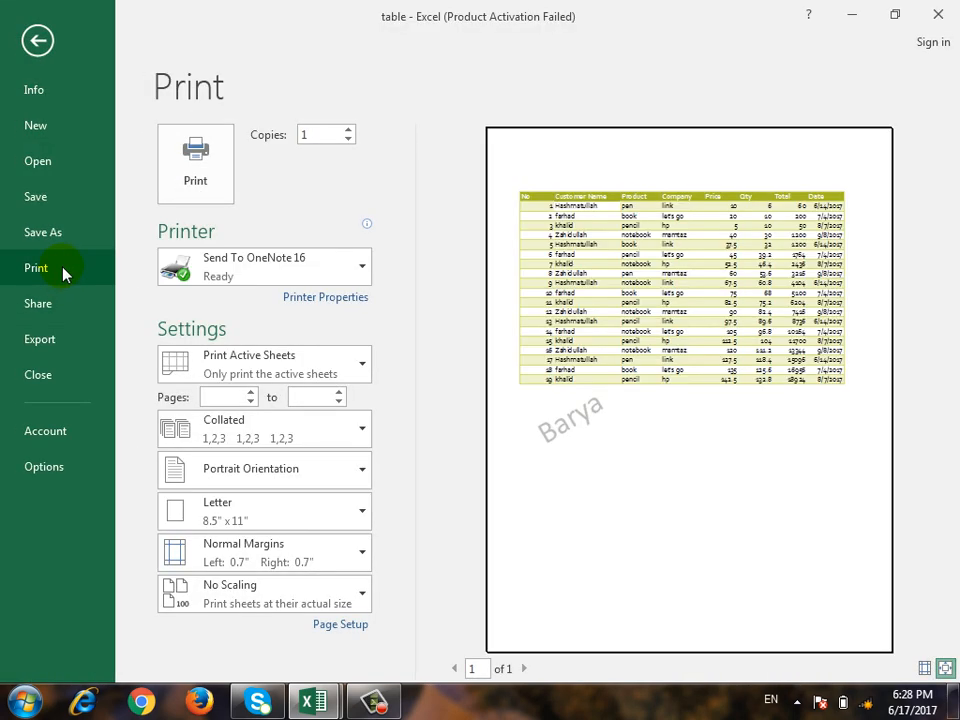
click(38, 40)
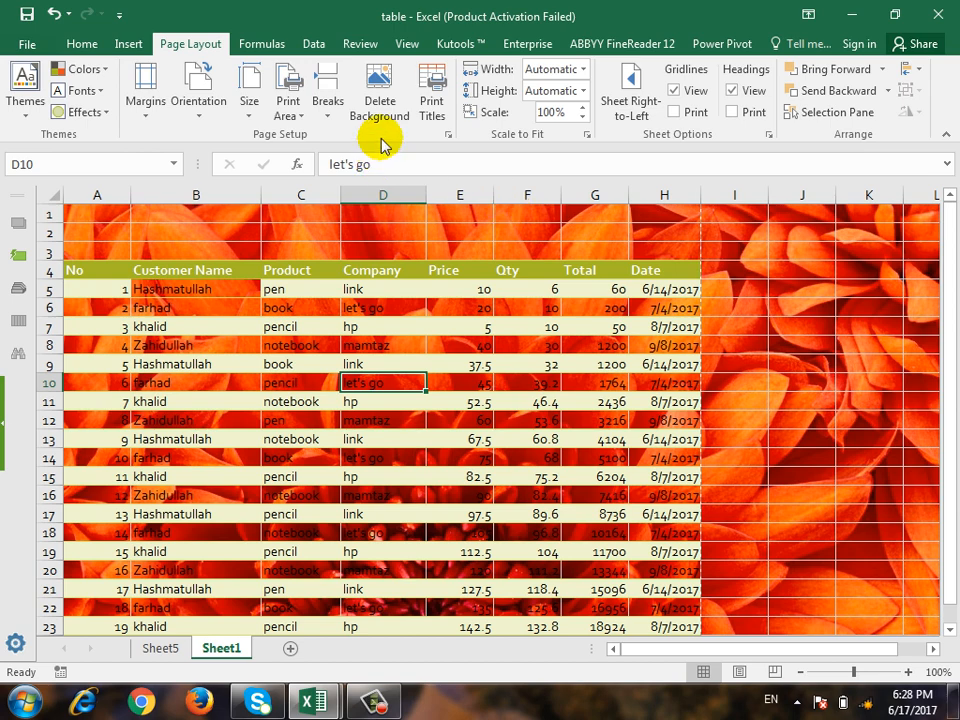
click(382, 104)
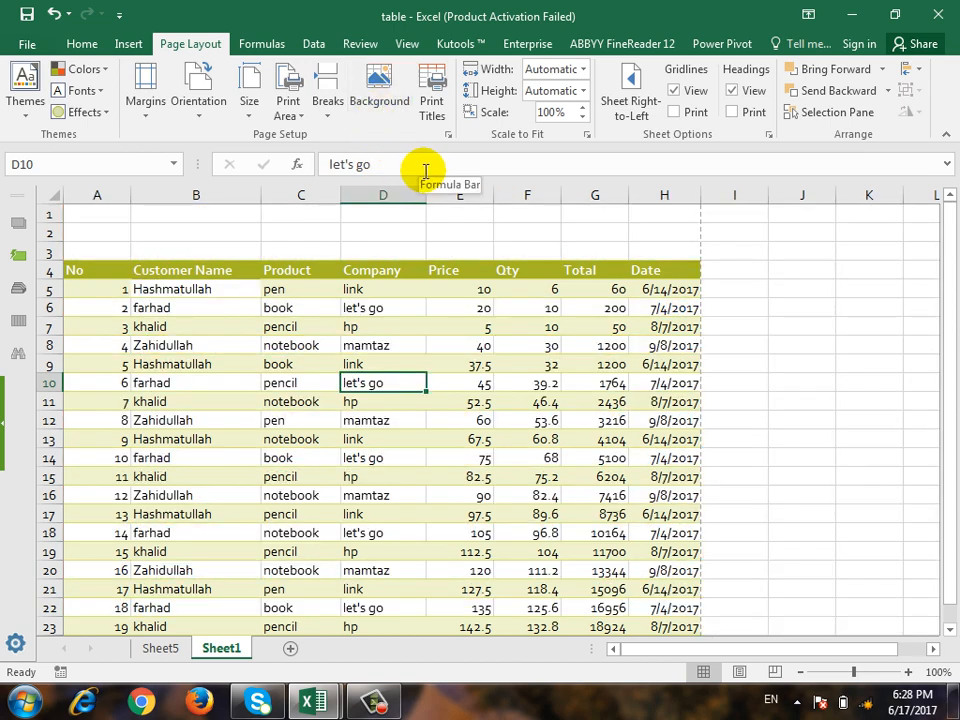
- Set the table's header row $4:$4 as the rows to repeat at top in the print titles
click(433, 108)
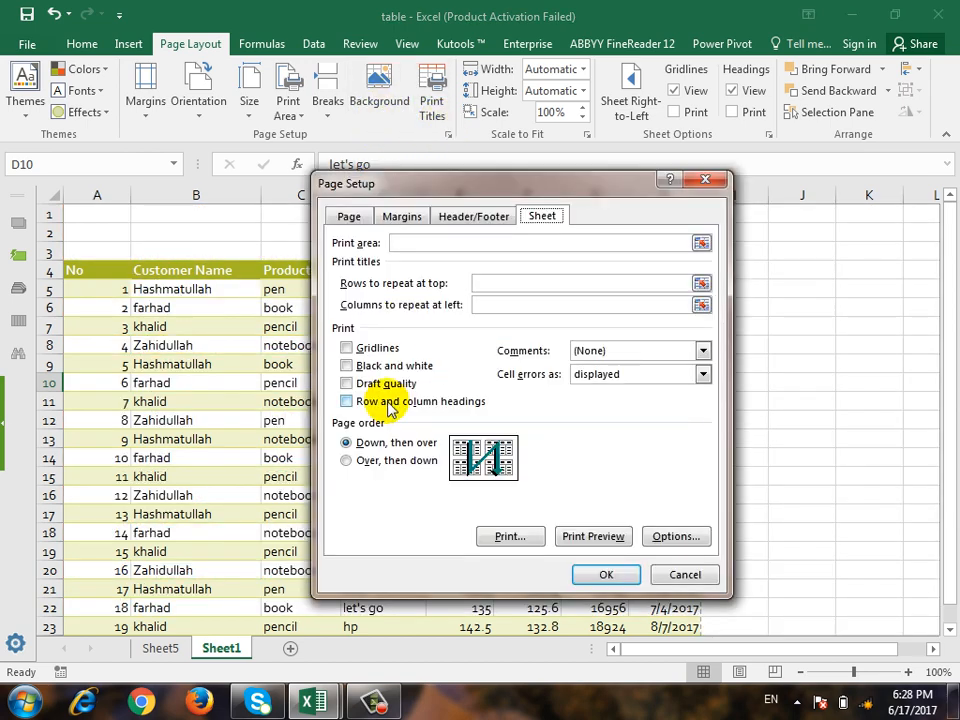
click(490, 284)
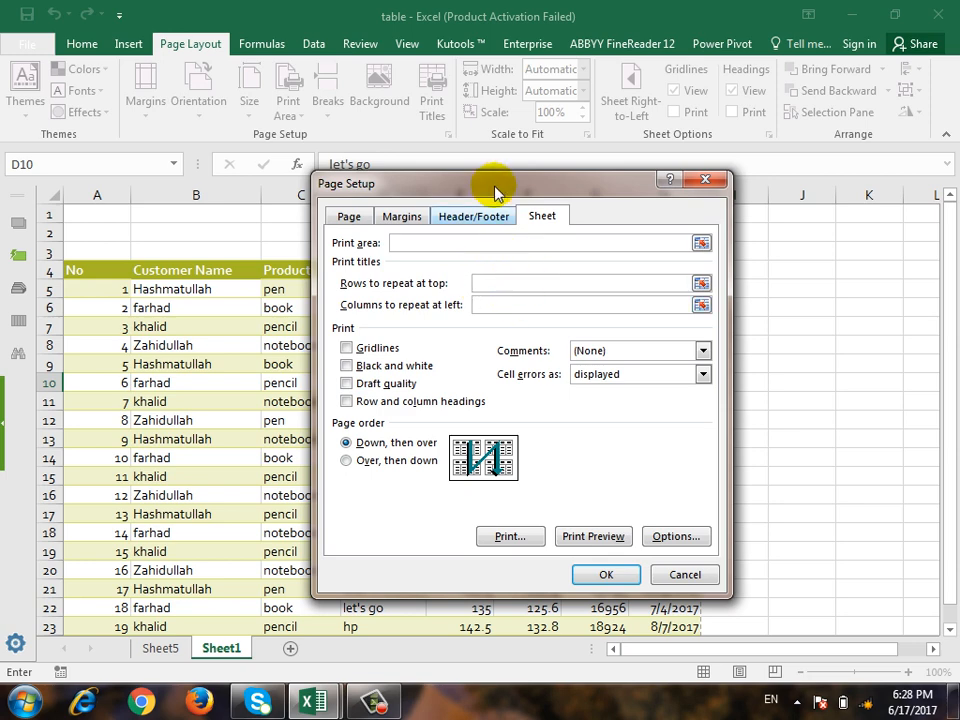
drag(493, 189, 462, 421)
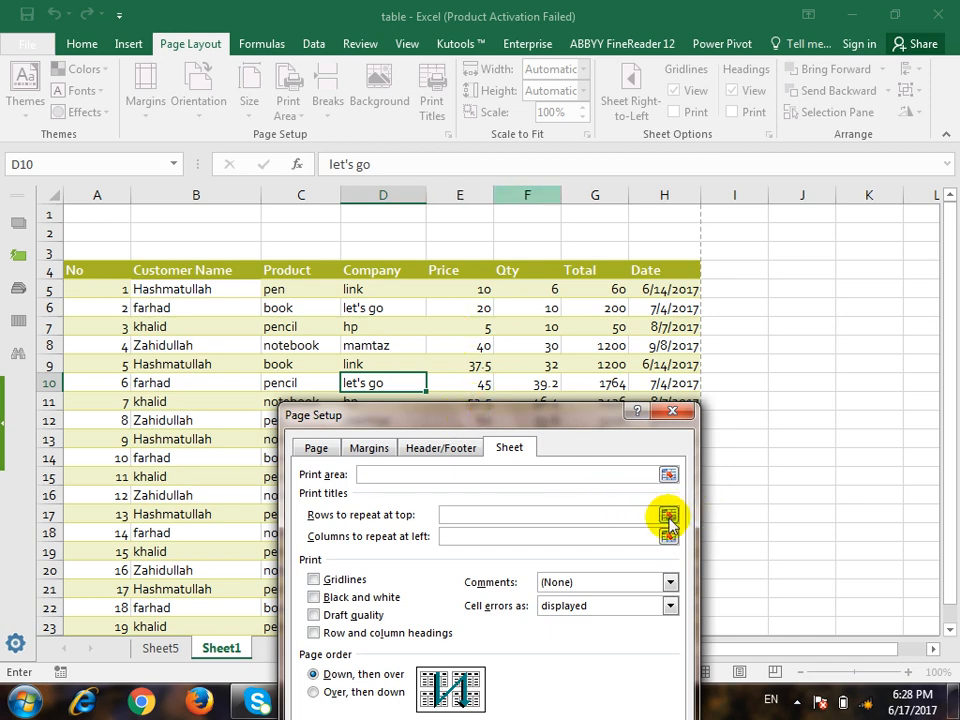
click(668, 516)
click(50, 270)
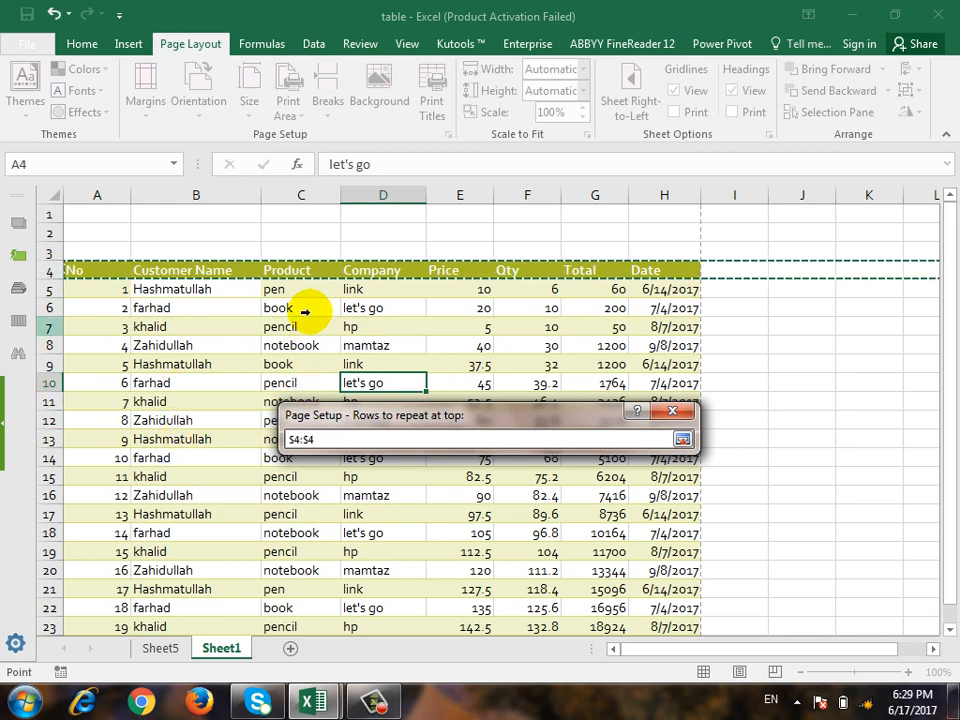
click(681, 438)
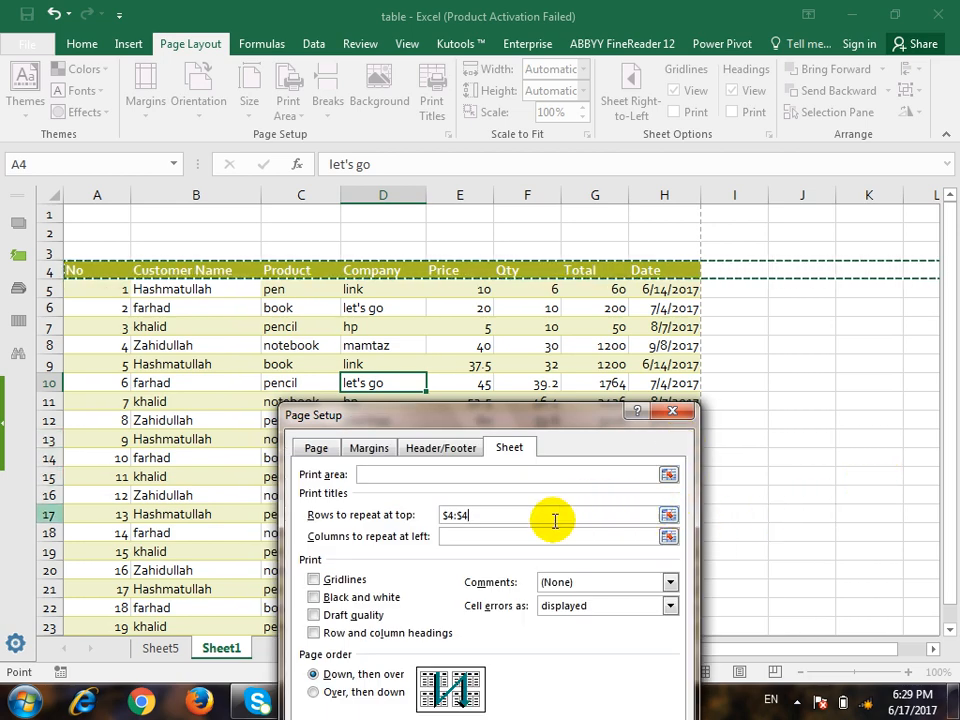
- Clear the rows to repeat at top and close Page Setup without applying changes
drag(553, 520, 371, 514)
key(BackSpace)
drag(553, 418, 585, 271)
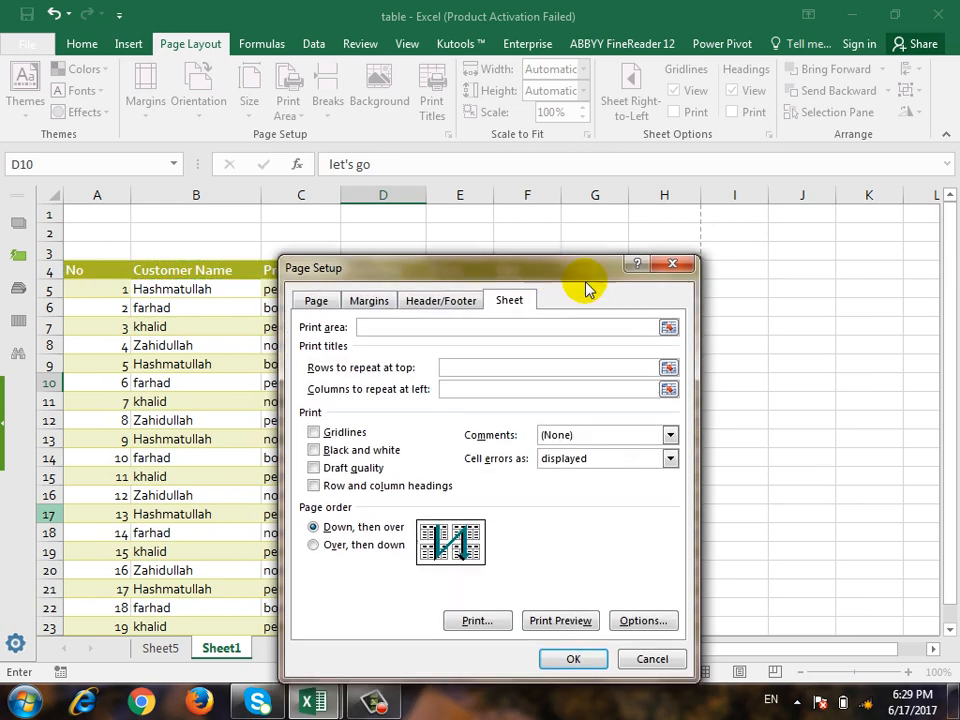
click(673, 266)
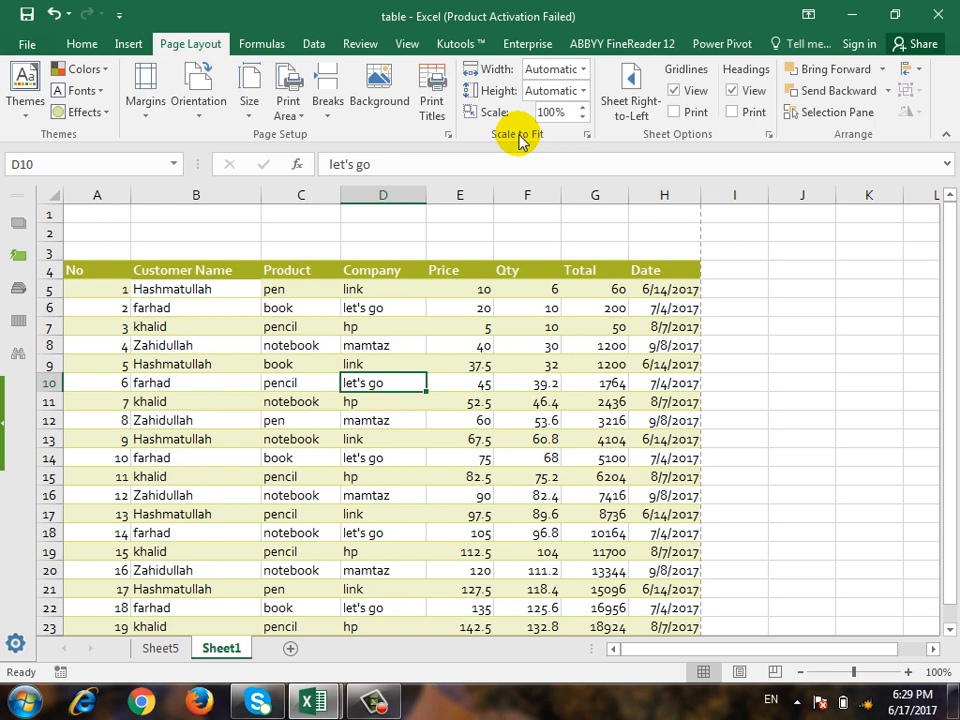
- Try fitting the printout to 4 pages wide by 1 tall, switch back to 100% of normal size, and cancel Page Setup
click(587, 134)
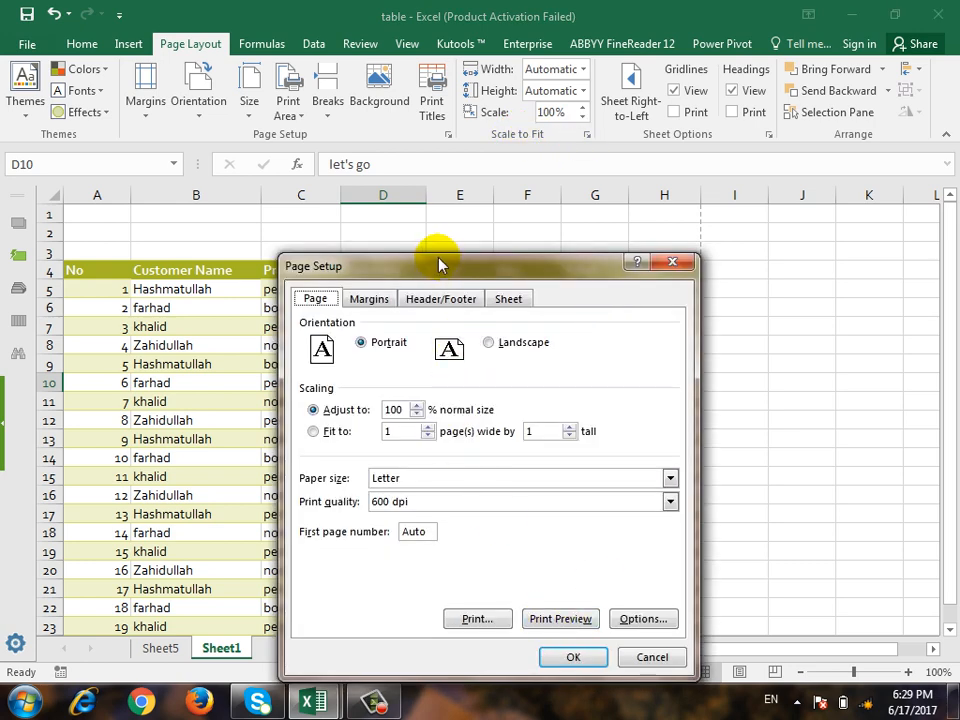
drag(438, 264, 462, 230)
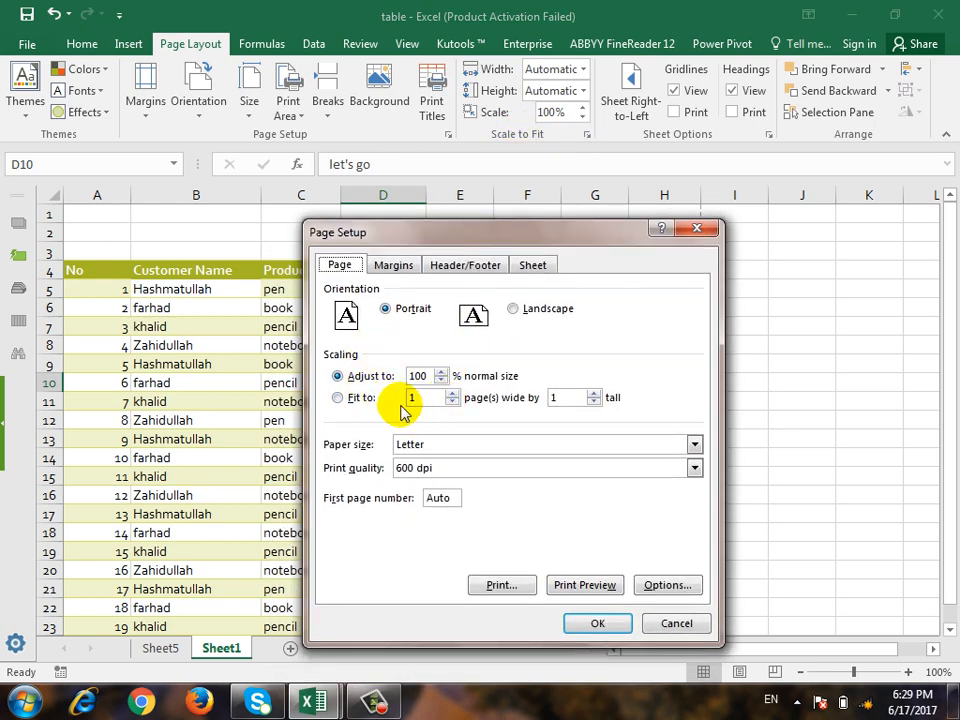
click(416, 397)
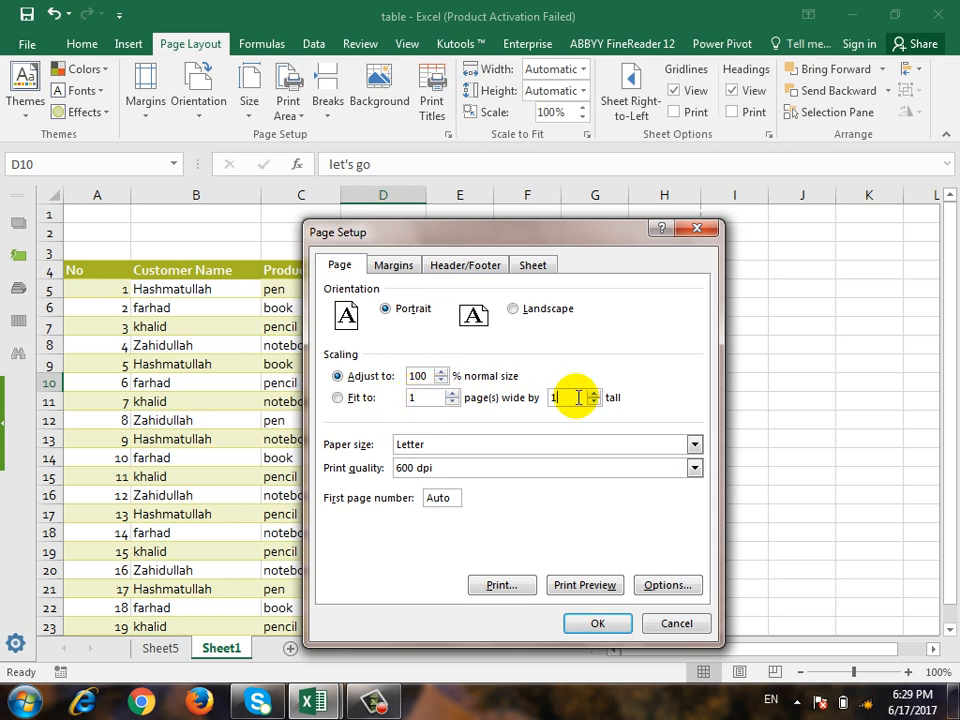
click(452, 393)
click(452, 393)
click(452, 393)
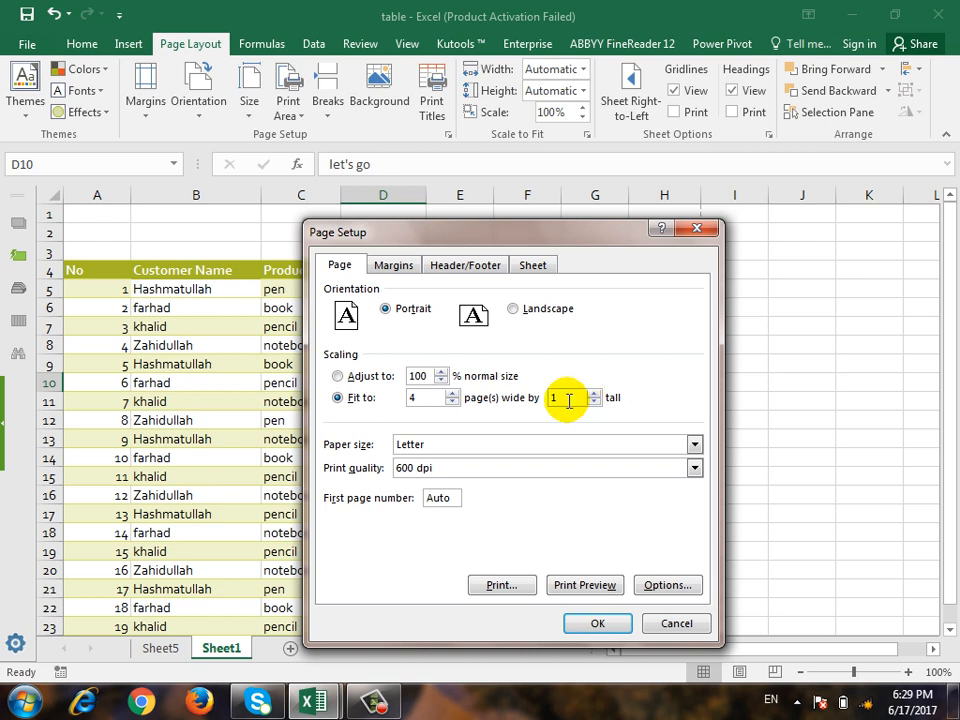
click(340, 376)
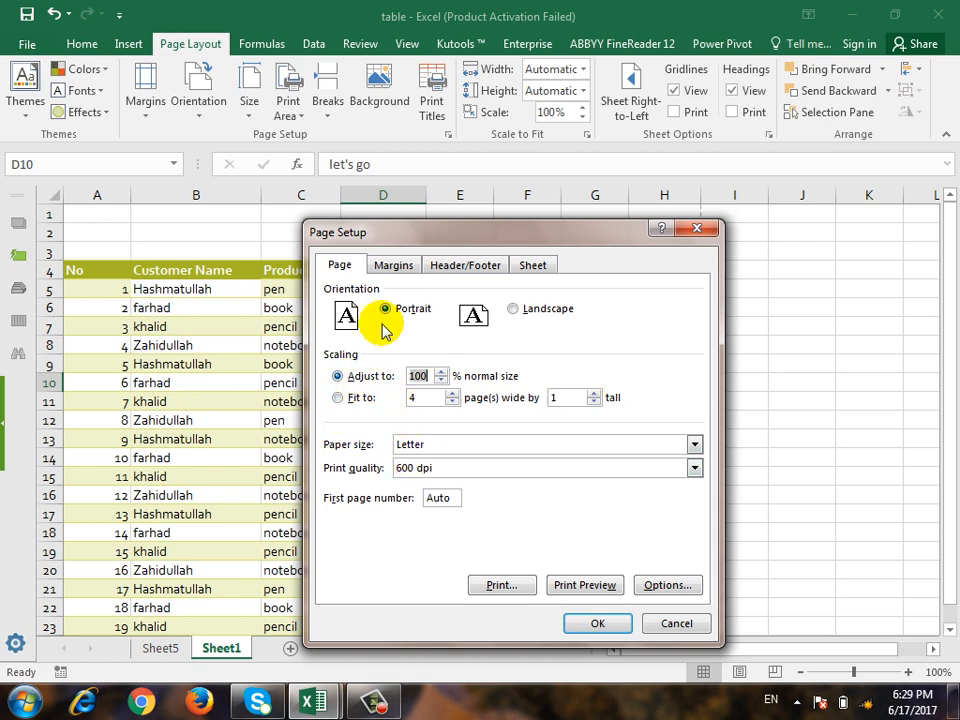
click(703, 624)
click(586, 72)
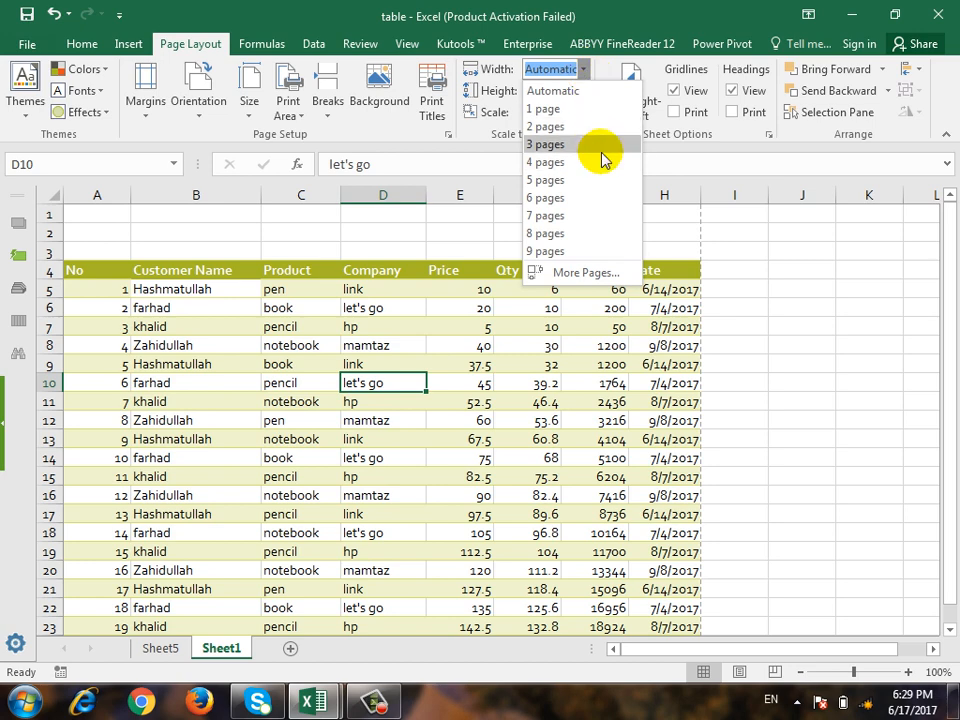
click(585, 69)
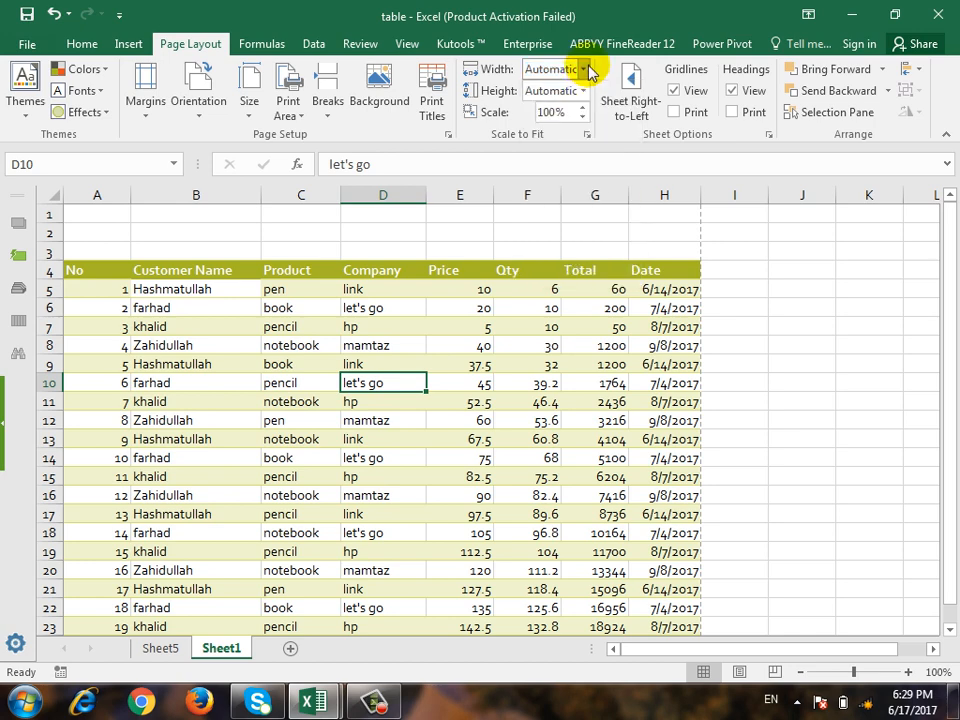
click(585, 91)
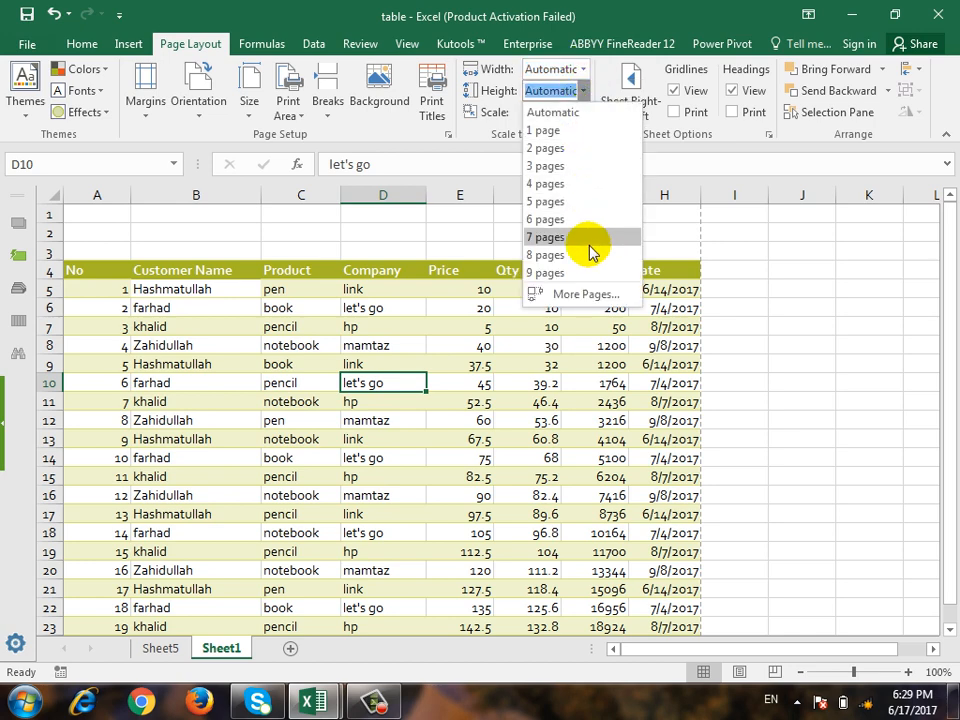
click(585, 91)
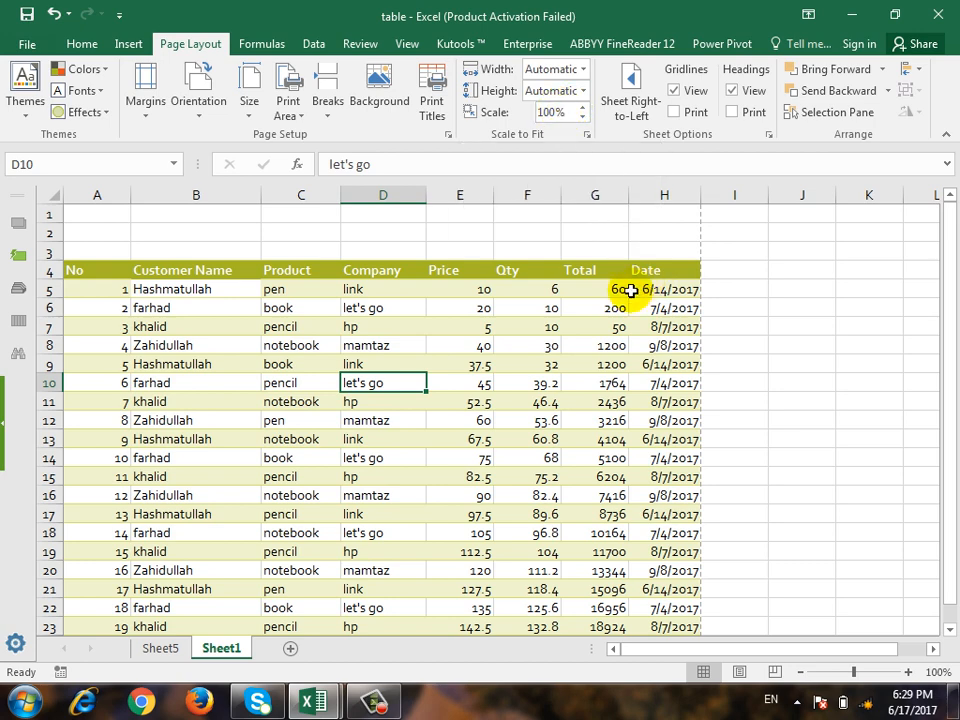
- Switch the sheet to right-to-left and back, and toggle the gridline display off and on
click(643, 107)
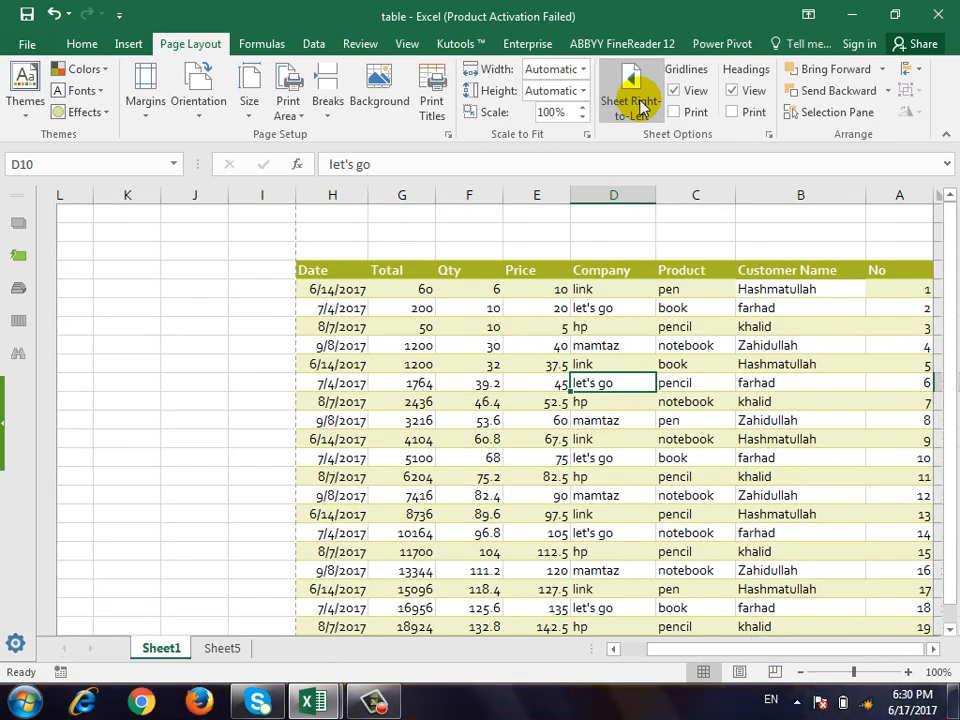
click(640, 105)
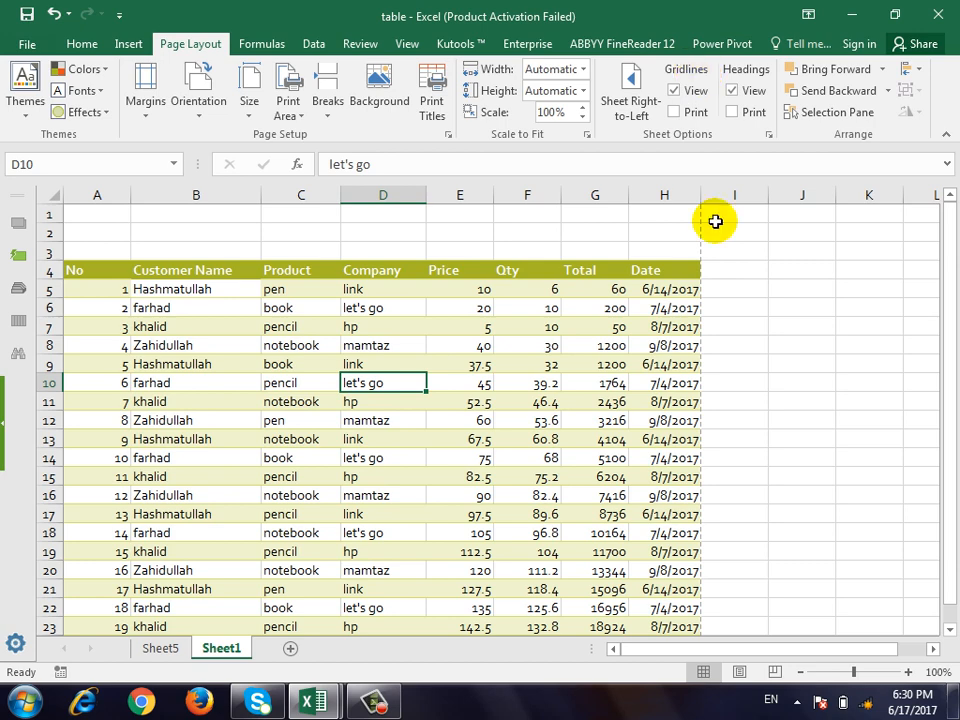
click(696, 92)
click(697, 92)
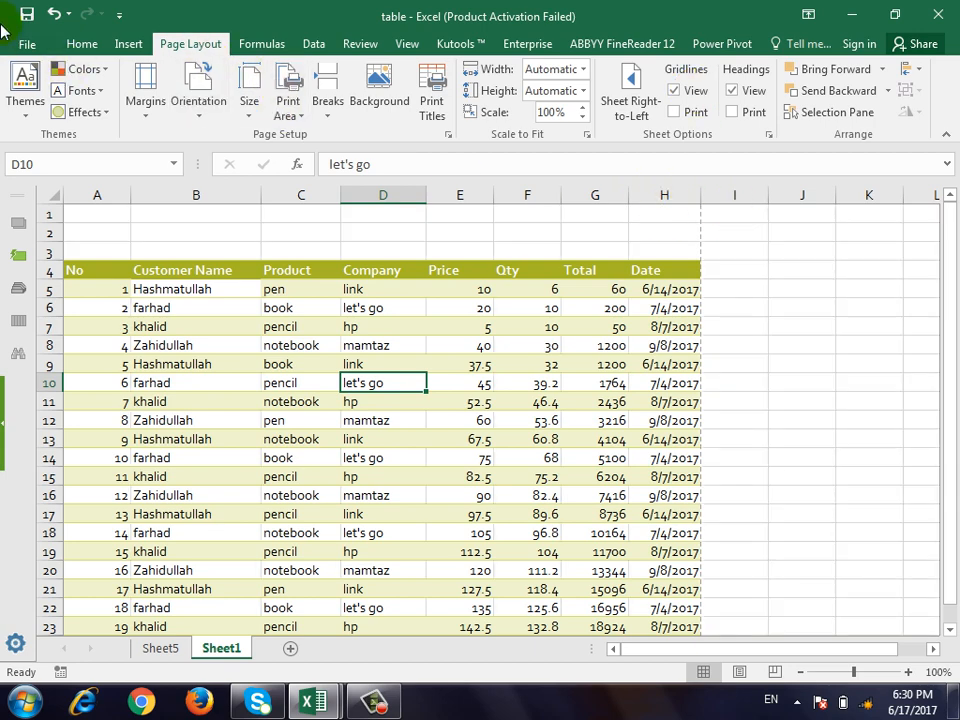
- Check how the sales table looks in the print preview and return to the sheet
click(27, 44)
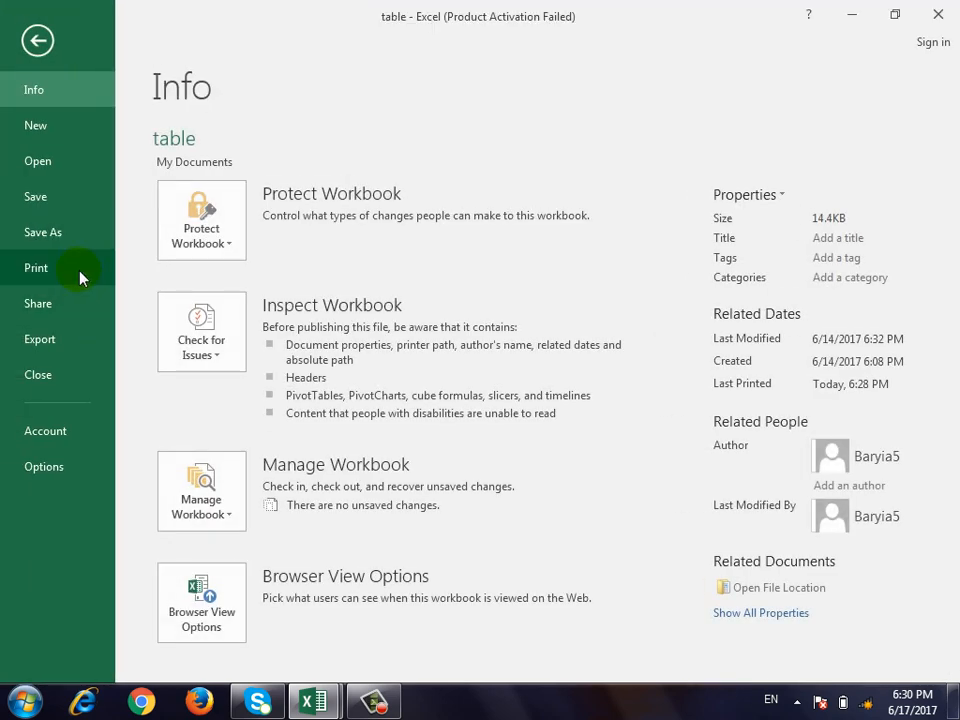
click(80, 277)
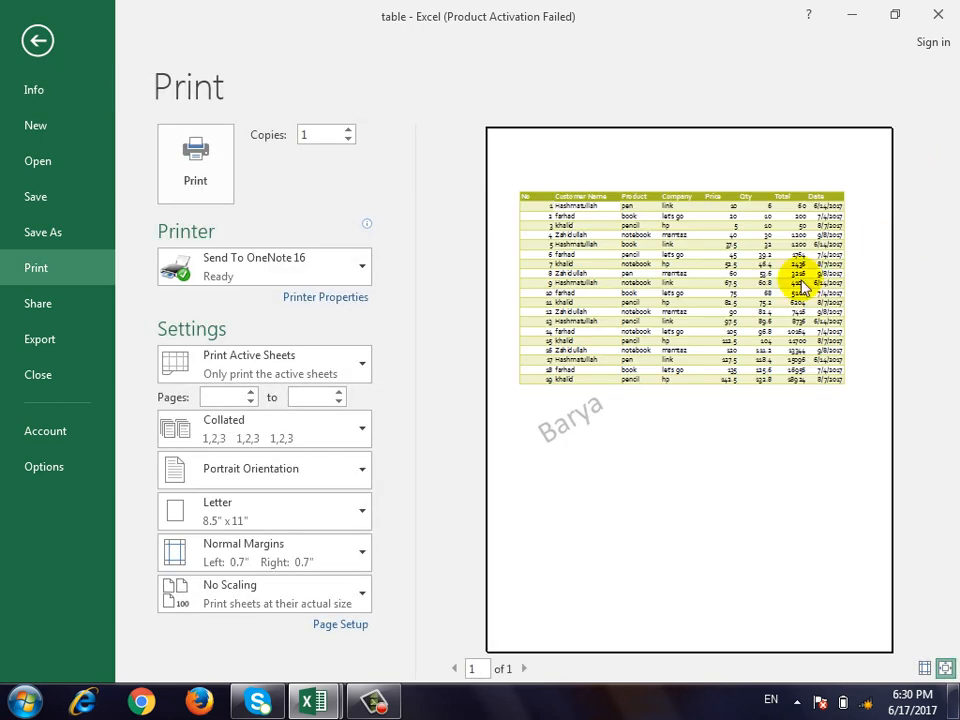
click(36, 39)
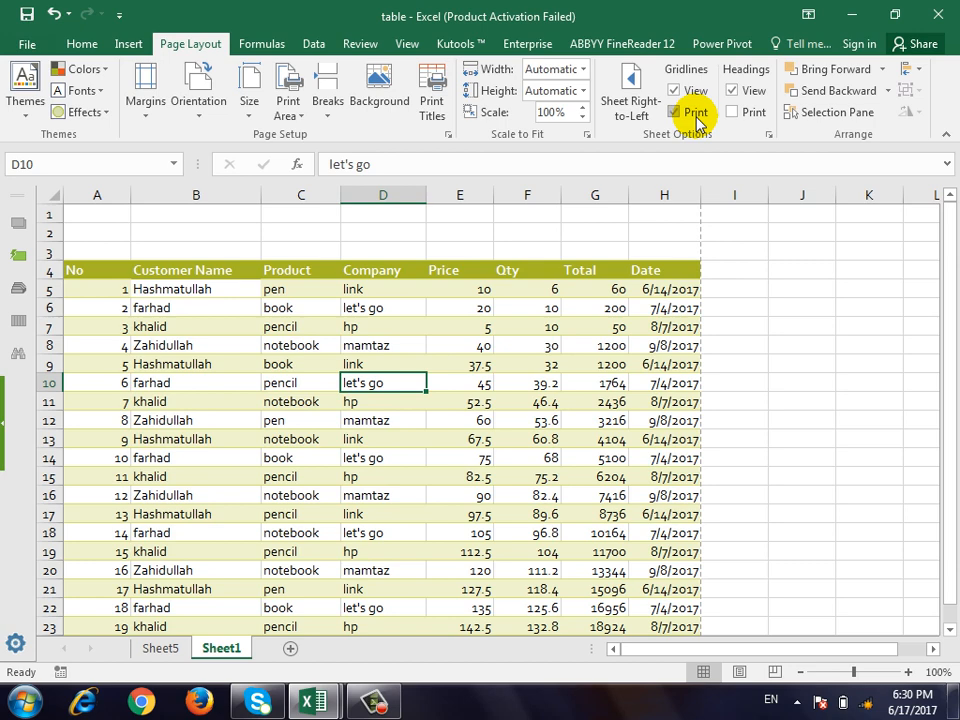
- Check the sheet with printed gridlines in the print preview, and turn gridline printing off again
key(ctrl+p)
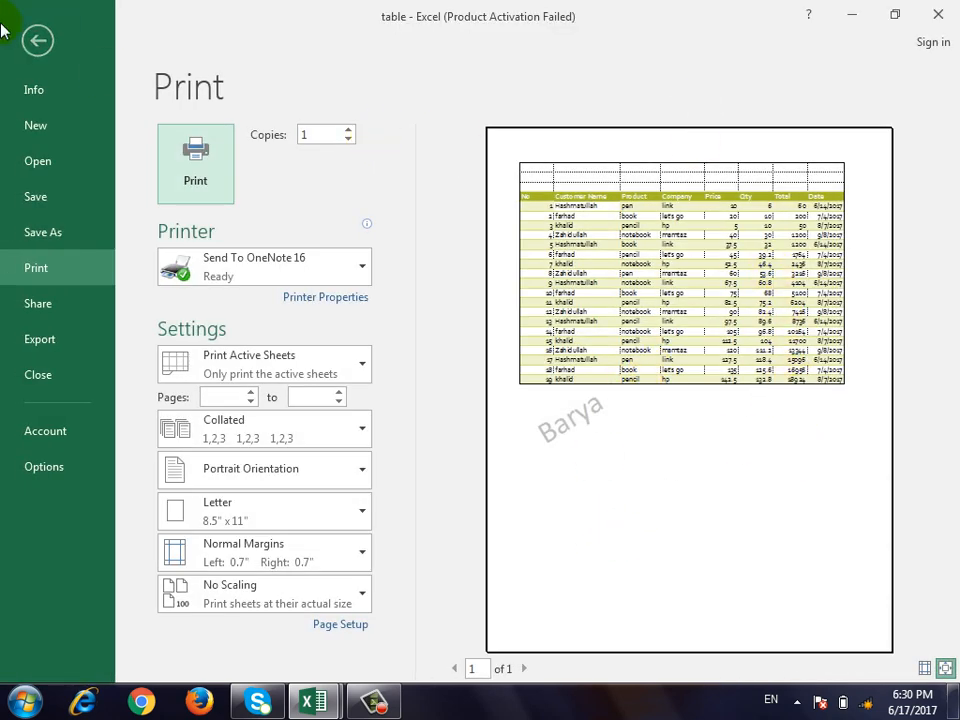
click(32, 40)
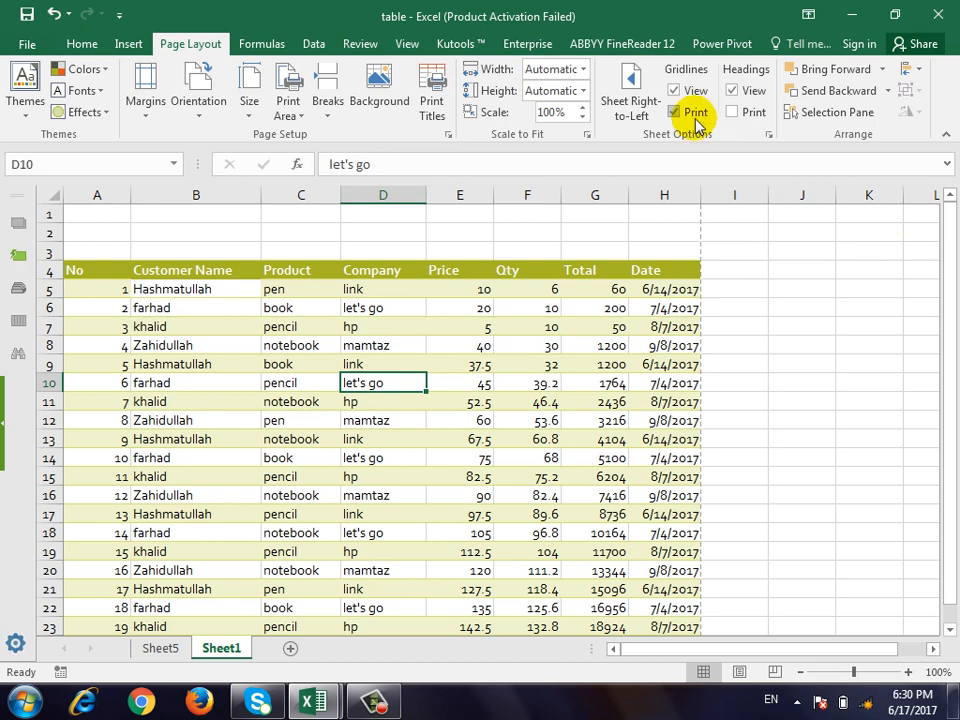
click(678, 112)
- Hide the sheet's row and column headings and show them again
click(768, 94)
click(767, 95)
click(767, 95)
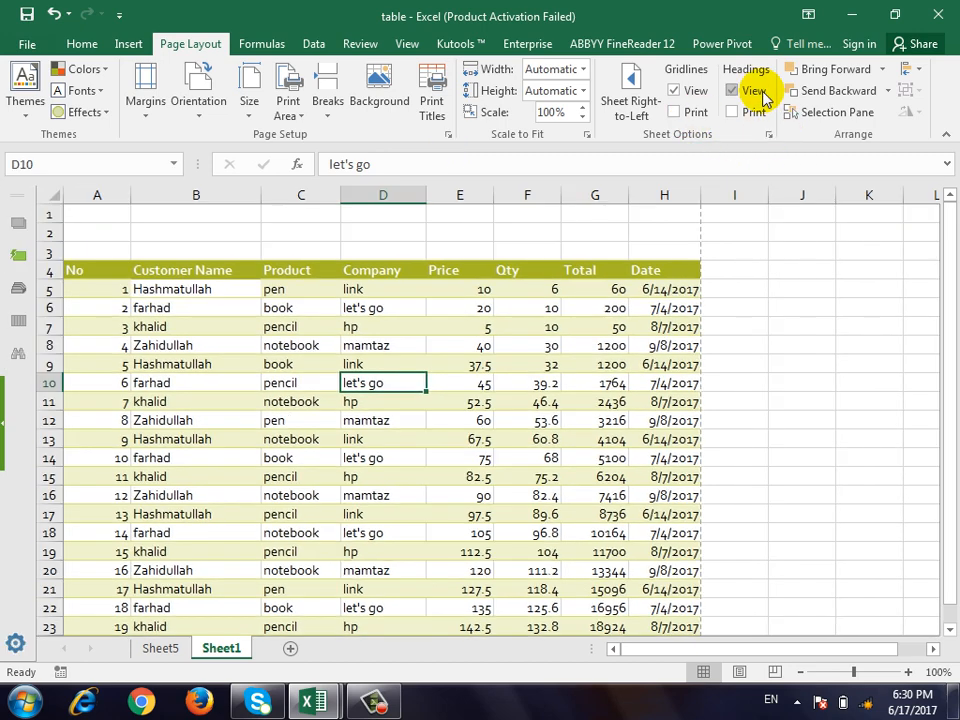
click(766, 95)
click(765, 95)
click(765, 95)
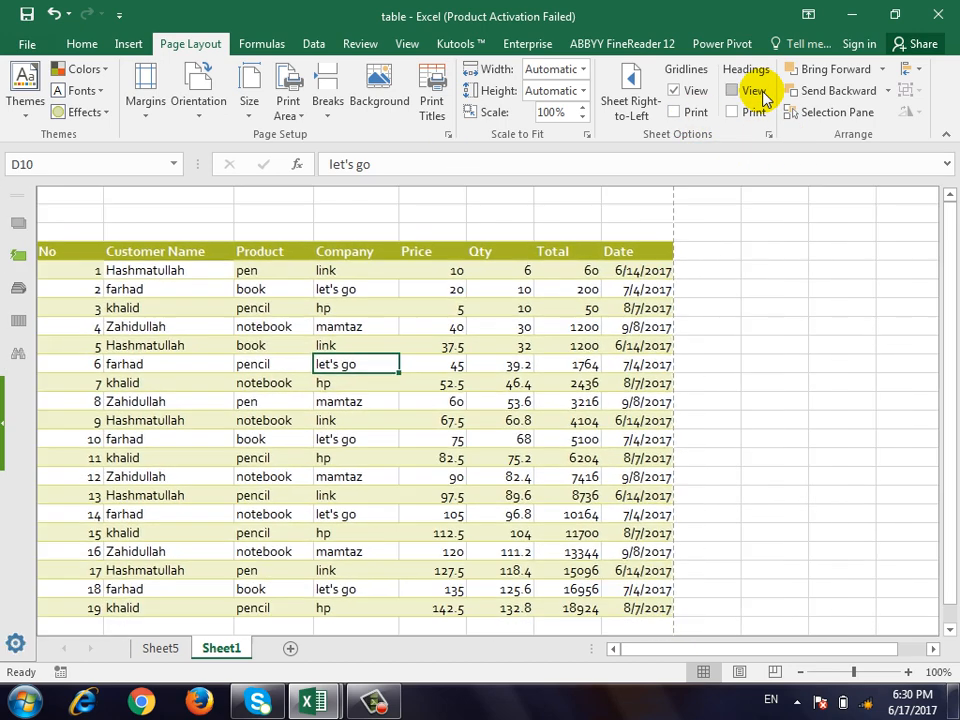
click(765, 95)
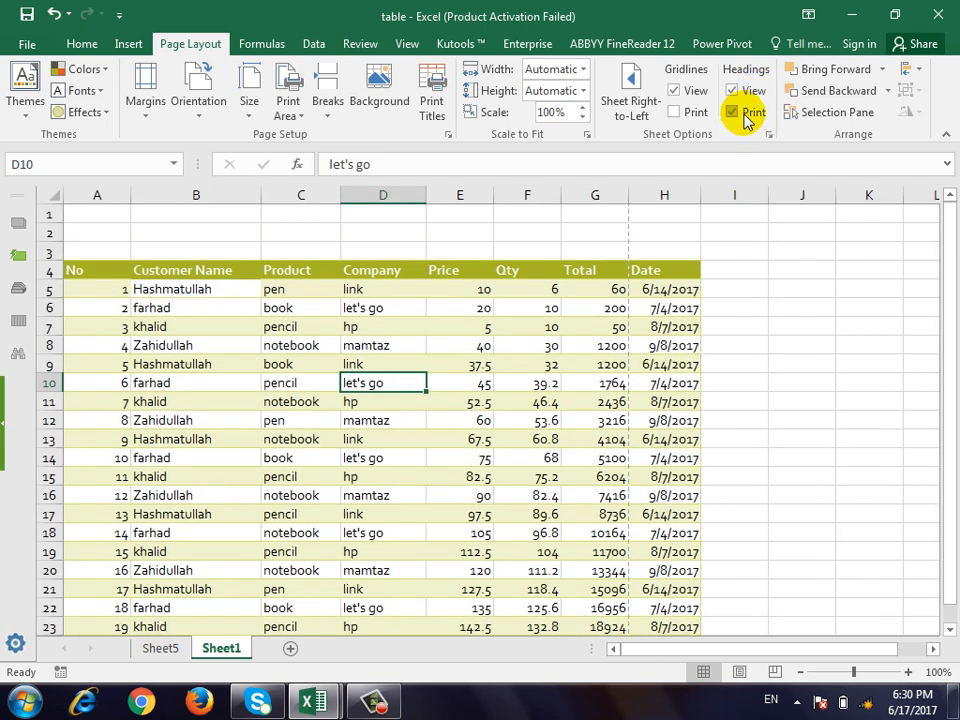
- Turn off printing of row and column headings in Page Setup and close it
click(768, 134)
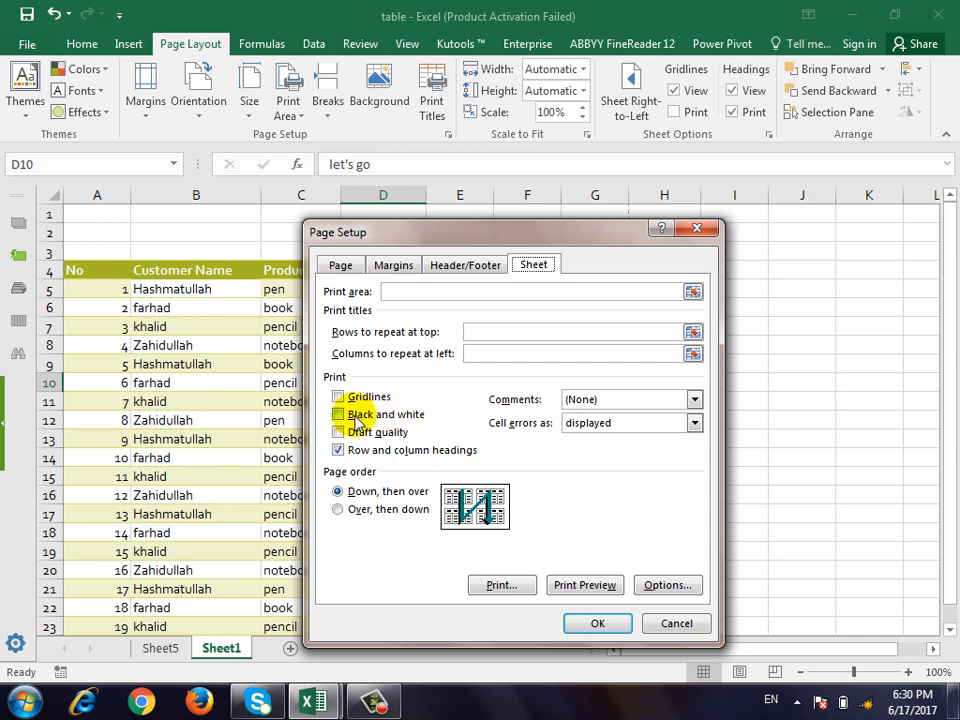
click(355, 450)
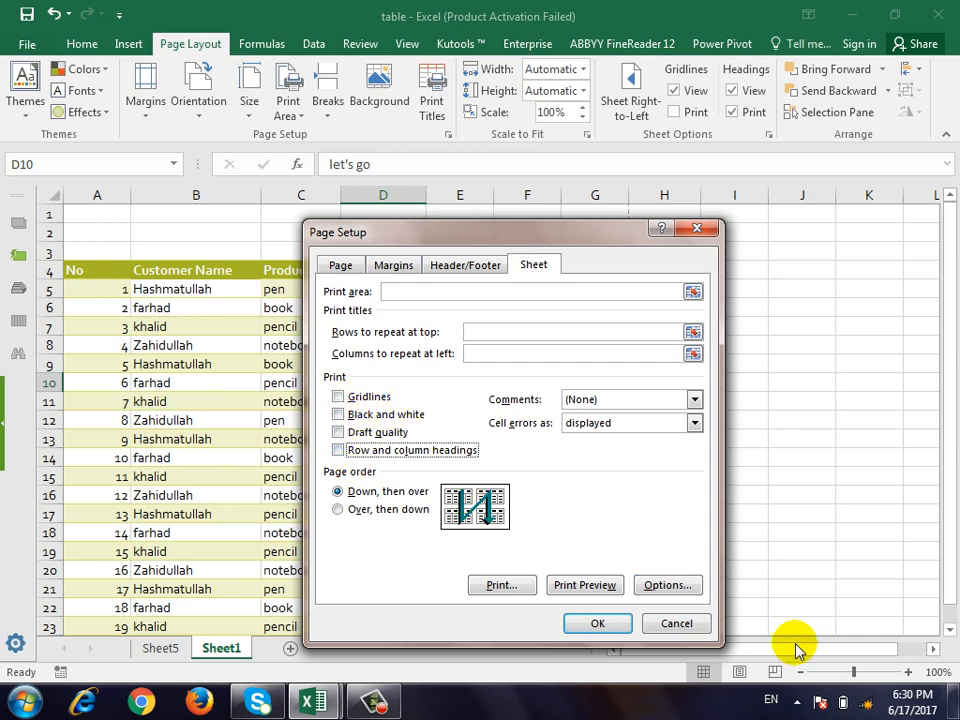
click(700, 624)
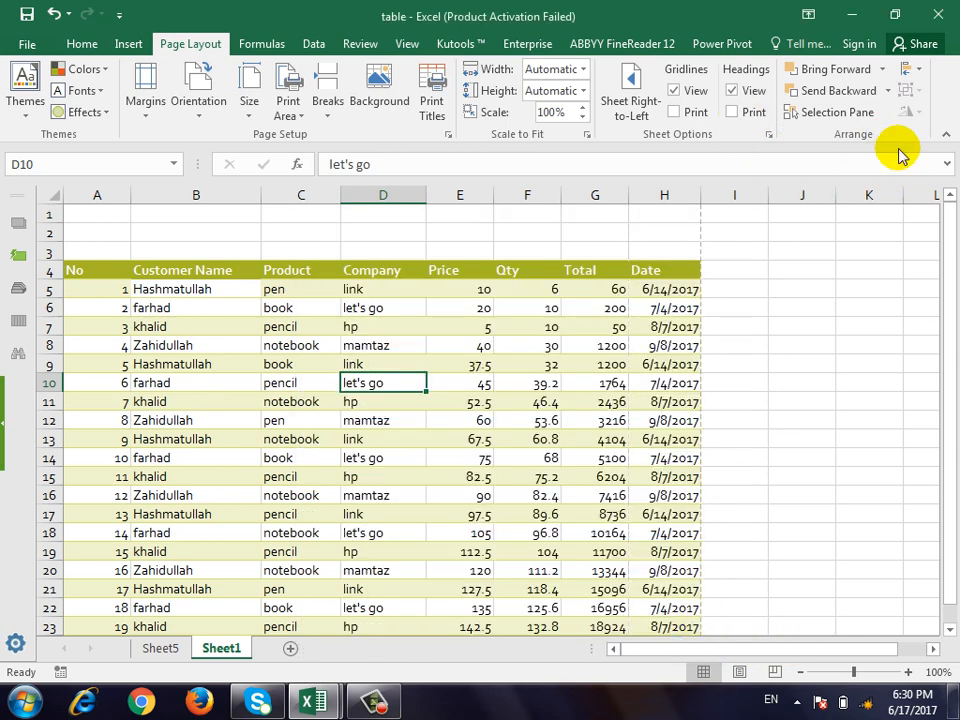
click(883, 69)
click(883, 69)
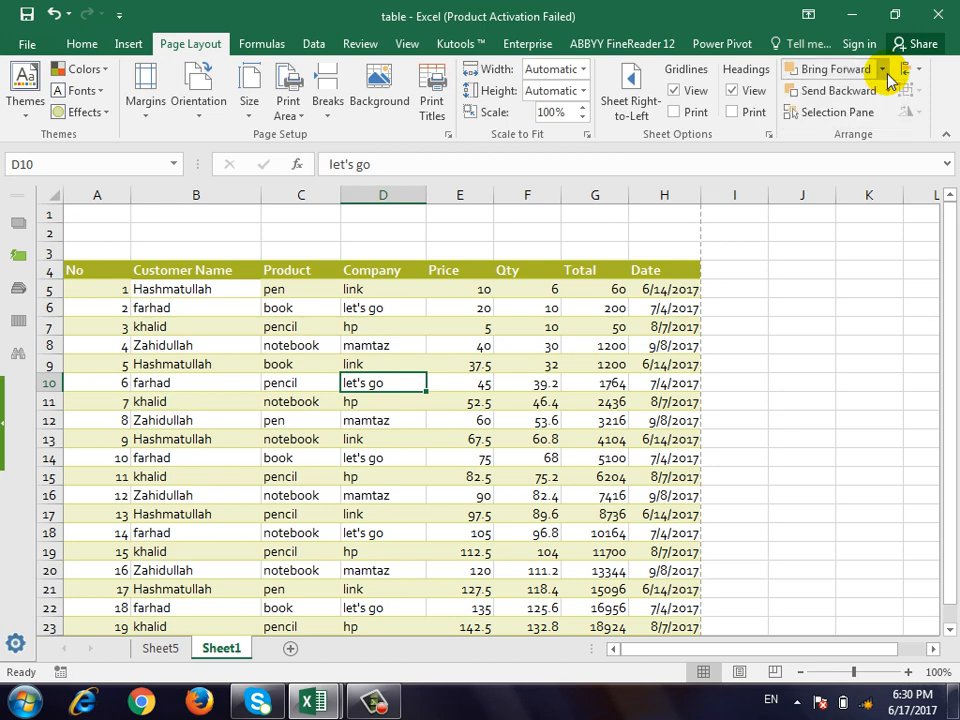
click(885, 72)
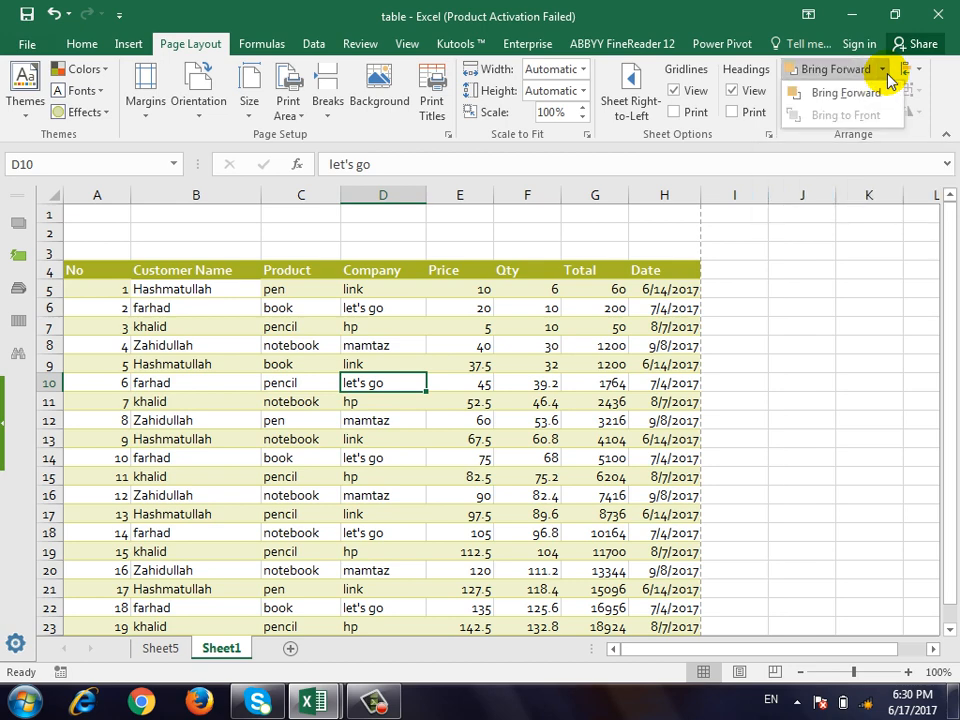
click(887, 74)
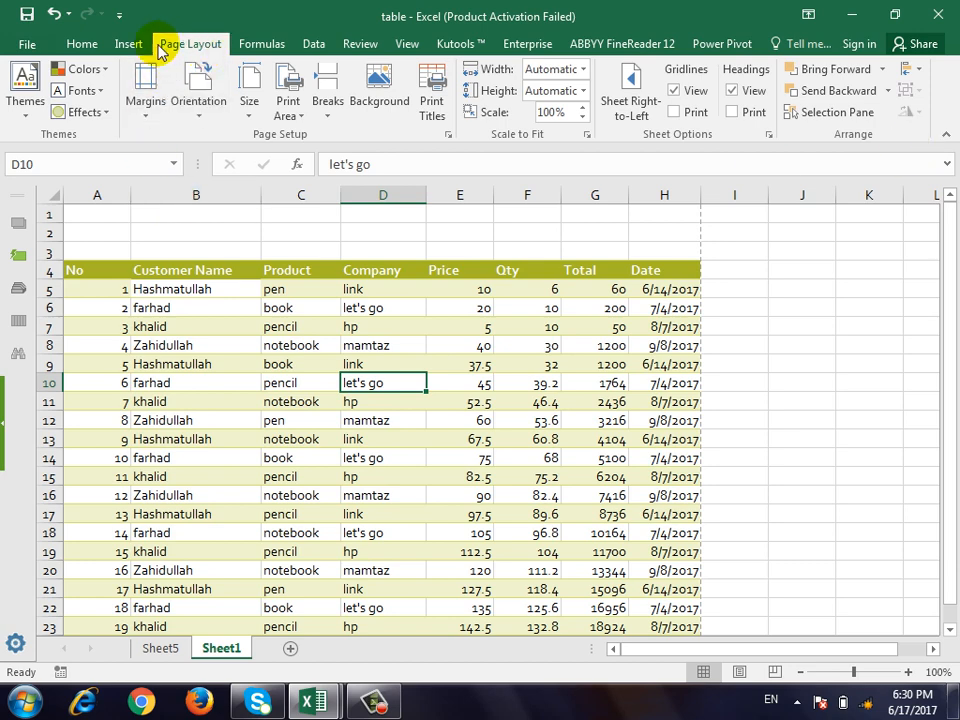
click(125, 44)
click(198, 46)
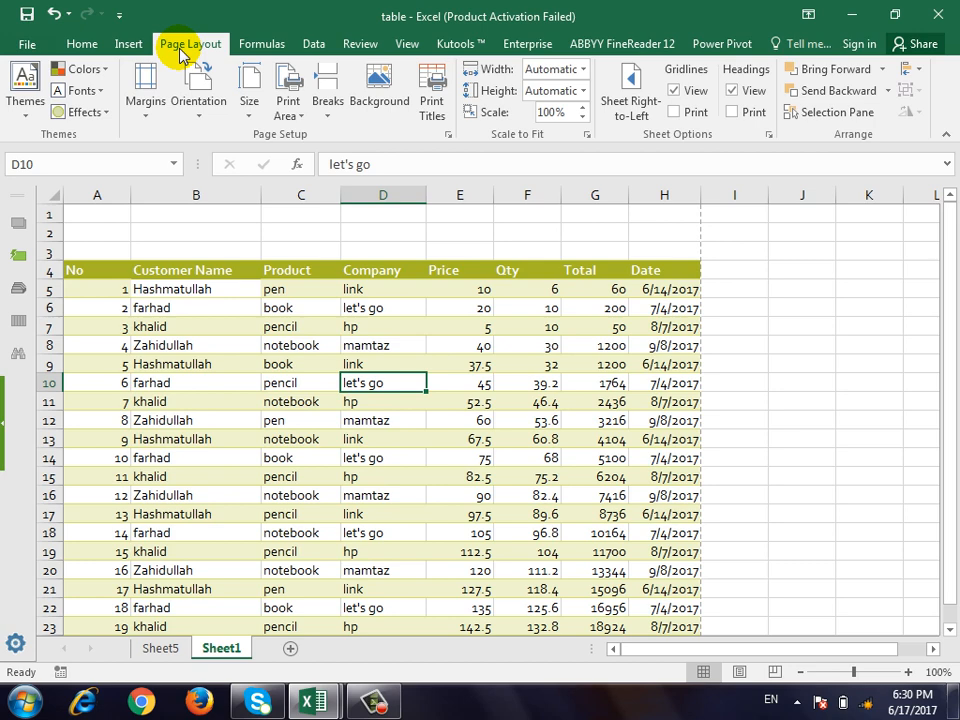
- Bring up the formula tools and insert a new blank worksheet right after Sheet5
click(244, 46)
scroll(485, 366, down, 1)
scroll(472, 378, up, 1)
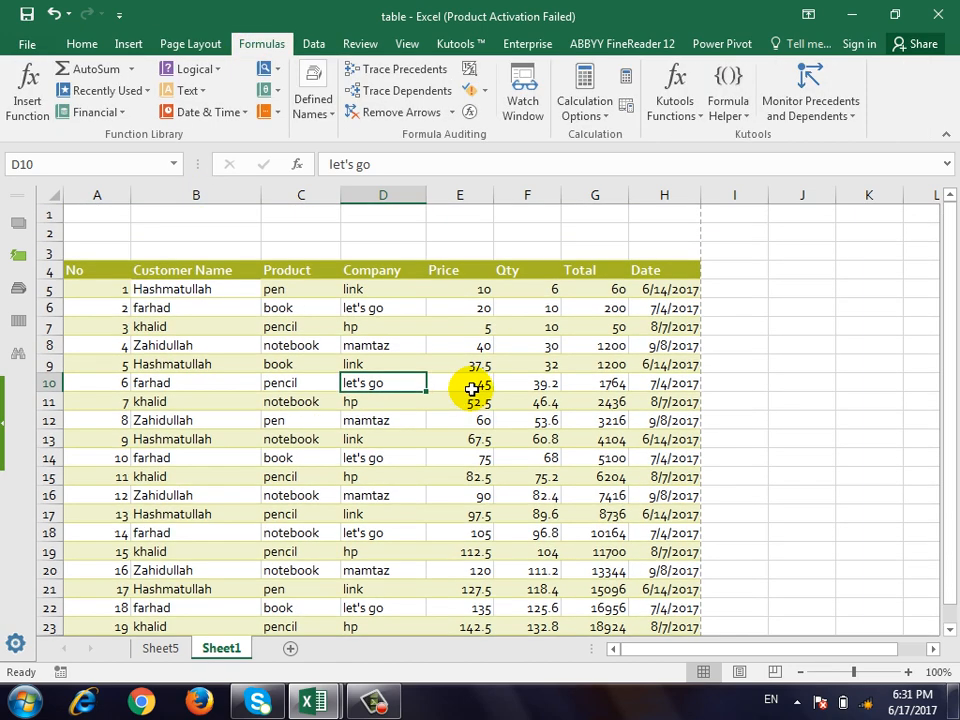
scroll(420, 425, down, 1)
click(158, 648)
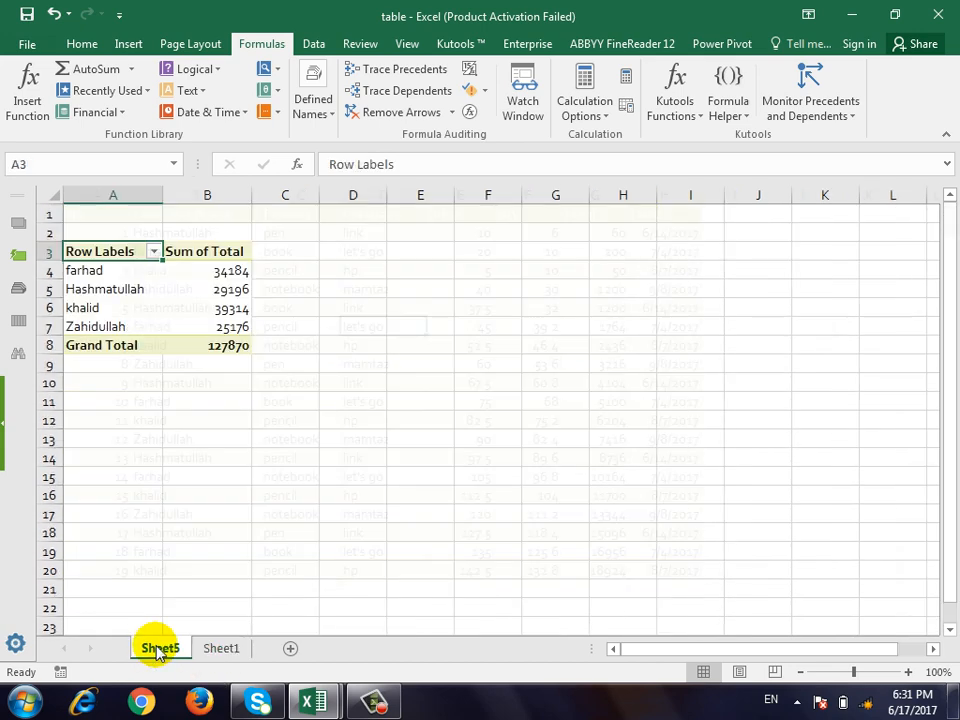
click(290, 648)
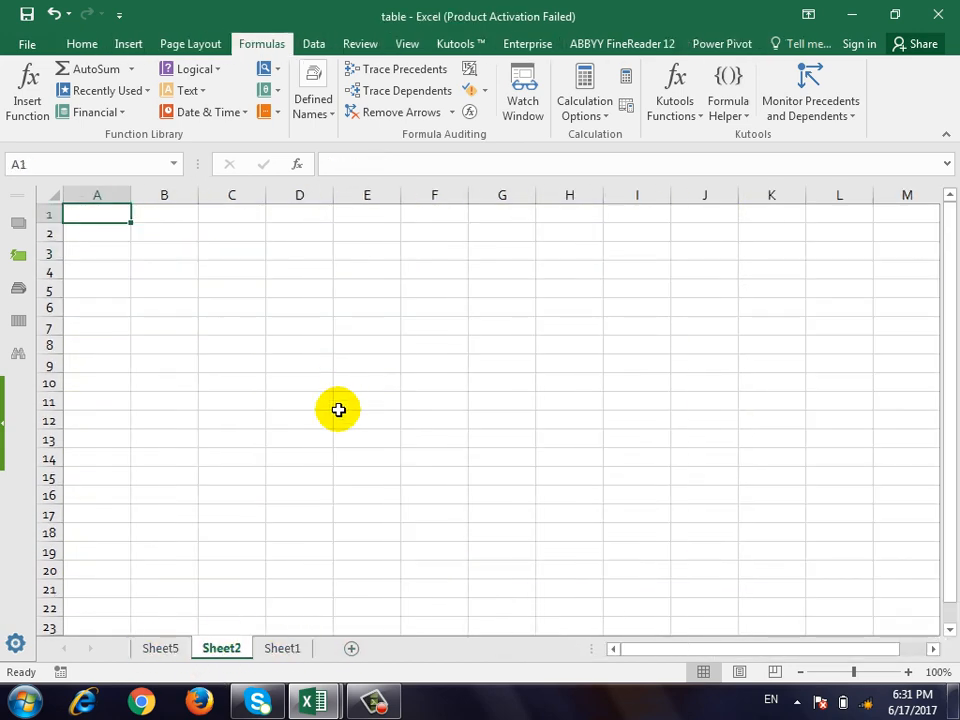
- Enter the label Sum in cell A7 of the new worksheet
click(160, 310)
key(Left)
key(Down)
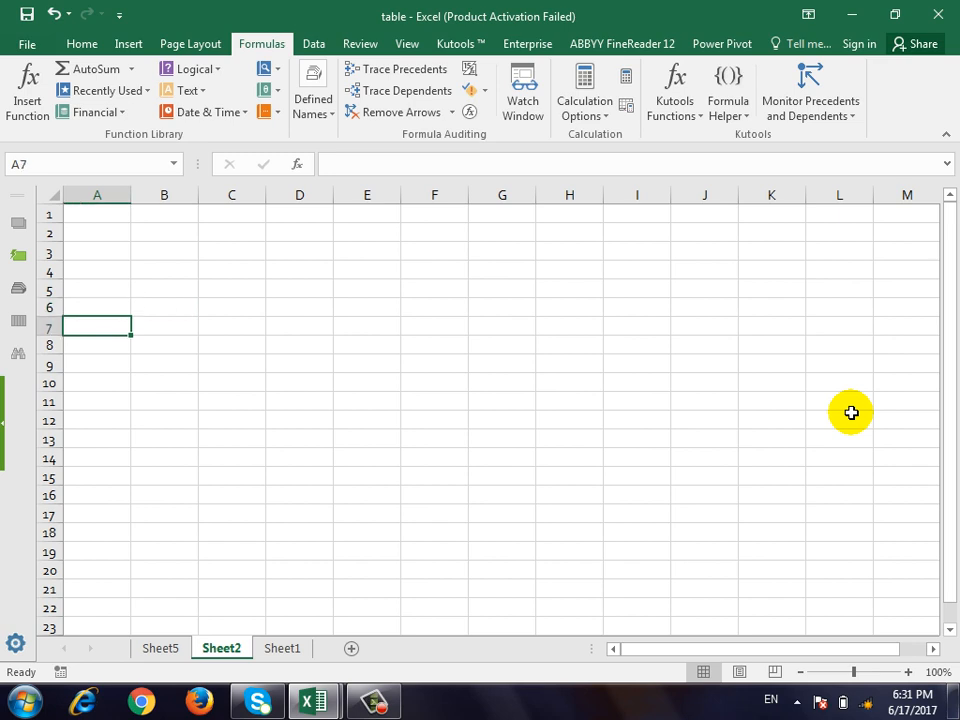
text(Sum)
key(Return)
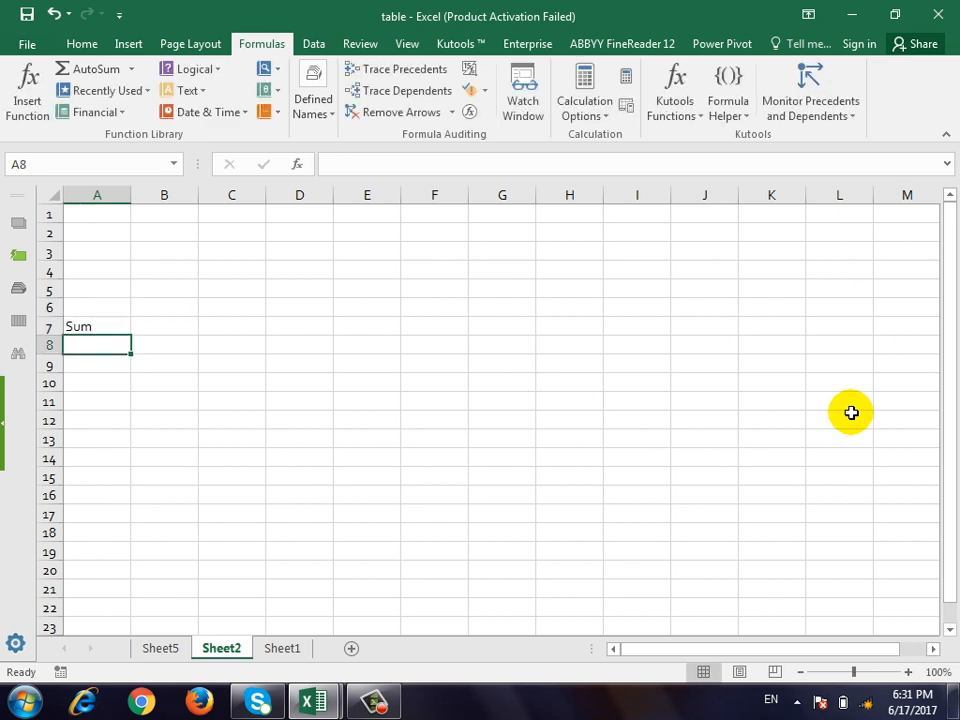
- Enter the label Average in cell A8, correcting any misspelling
text(Avereage)
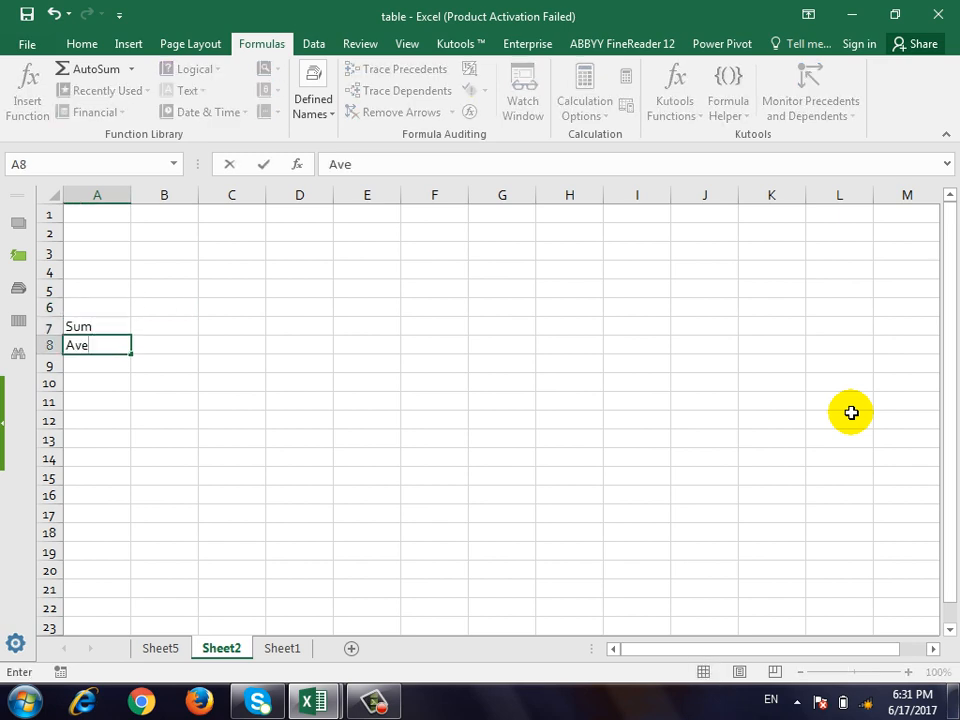
key(BackSpace)
key(BackSpace)
key(BackSpace)
key(BackSpace)
key(BackSpace)
key(BackSpace)
key(BackSpace)
key(BackSpace)
text(Average)
key(Return)
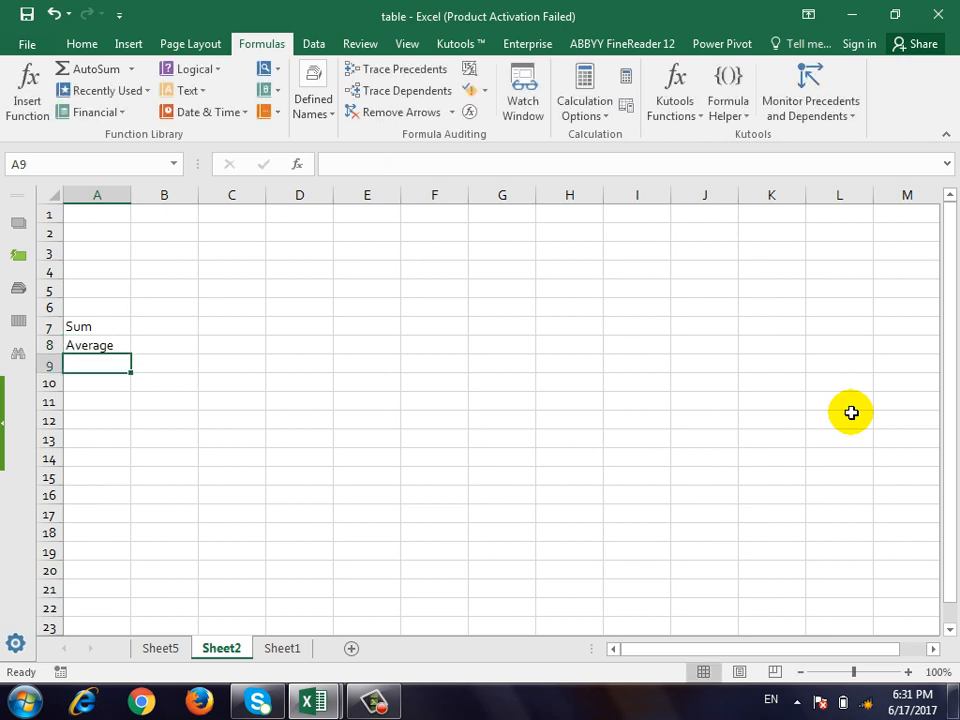
- Enter the label Product, with a capital P, in cell A9
text(pro)
key(BackSpace)
key(BackSpace)
key(BackSpace)
text(Pr)
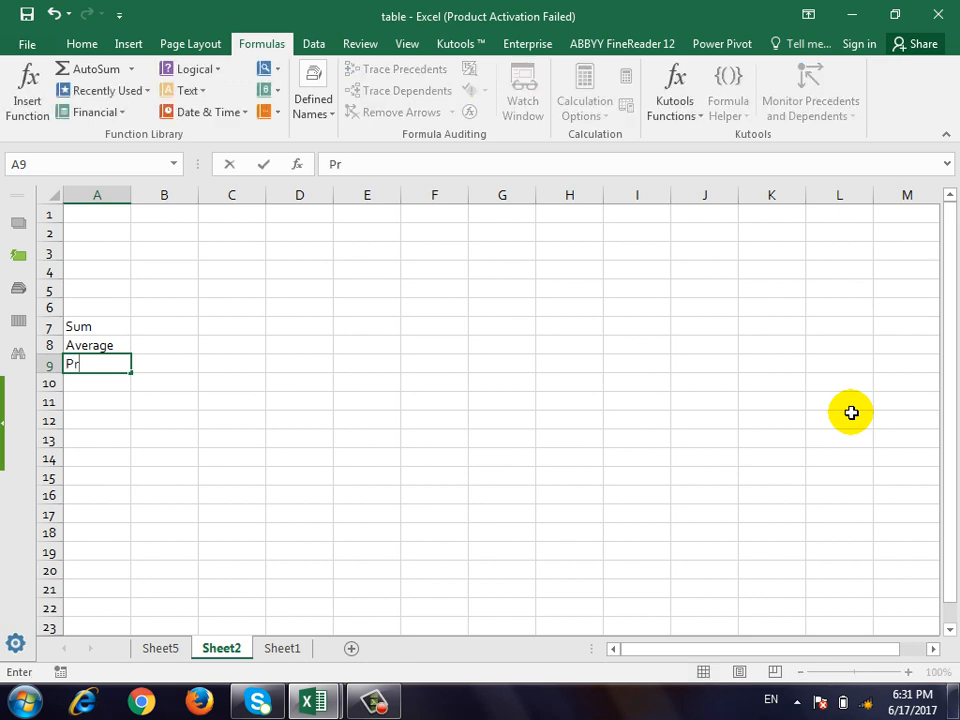
text(oduct)
key(Return)
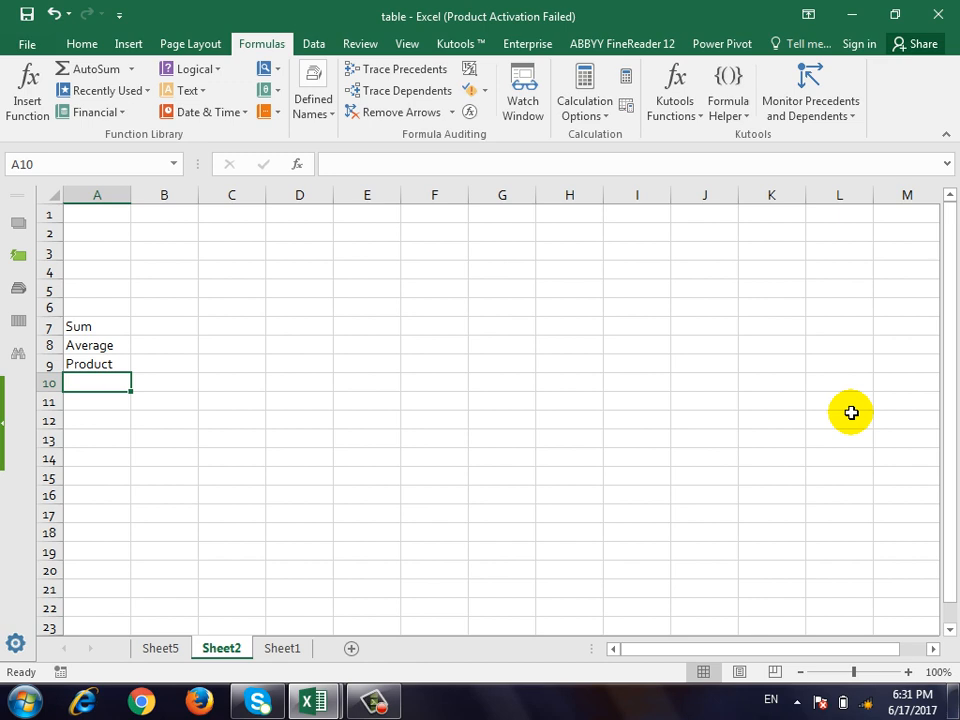
text(div)
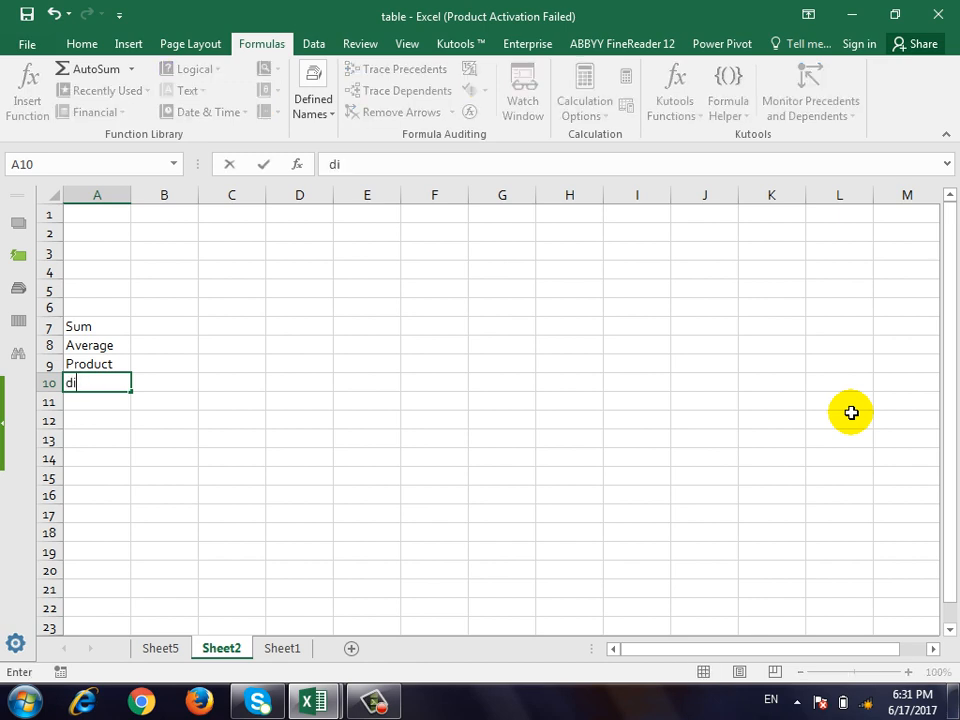
key(BackSpace)
key(BackSpace)
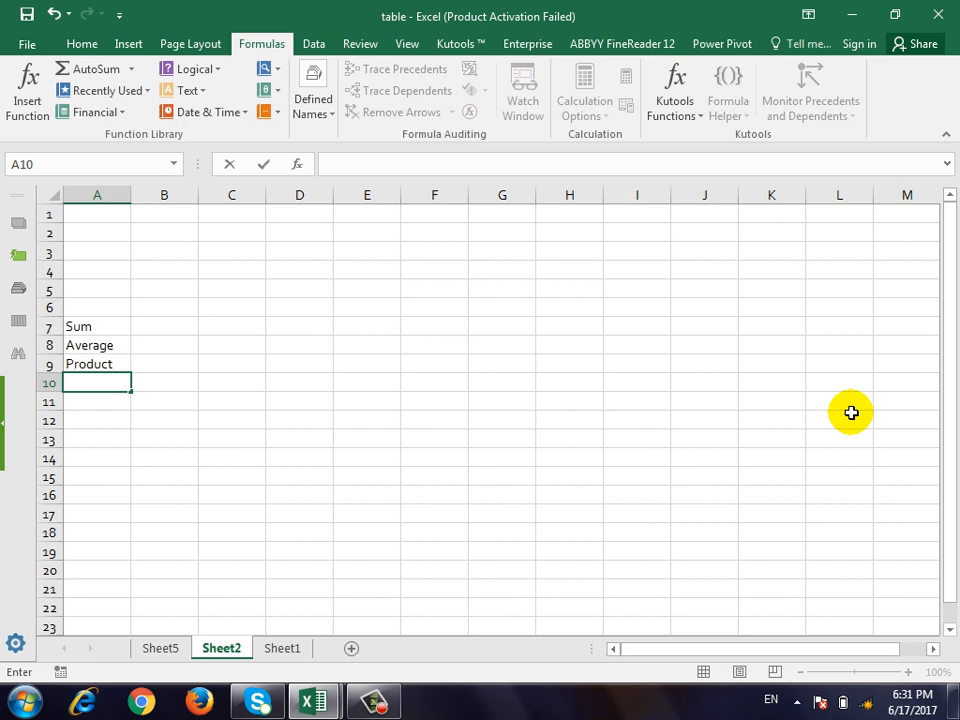
click(96, 364)
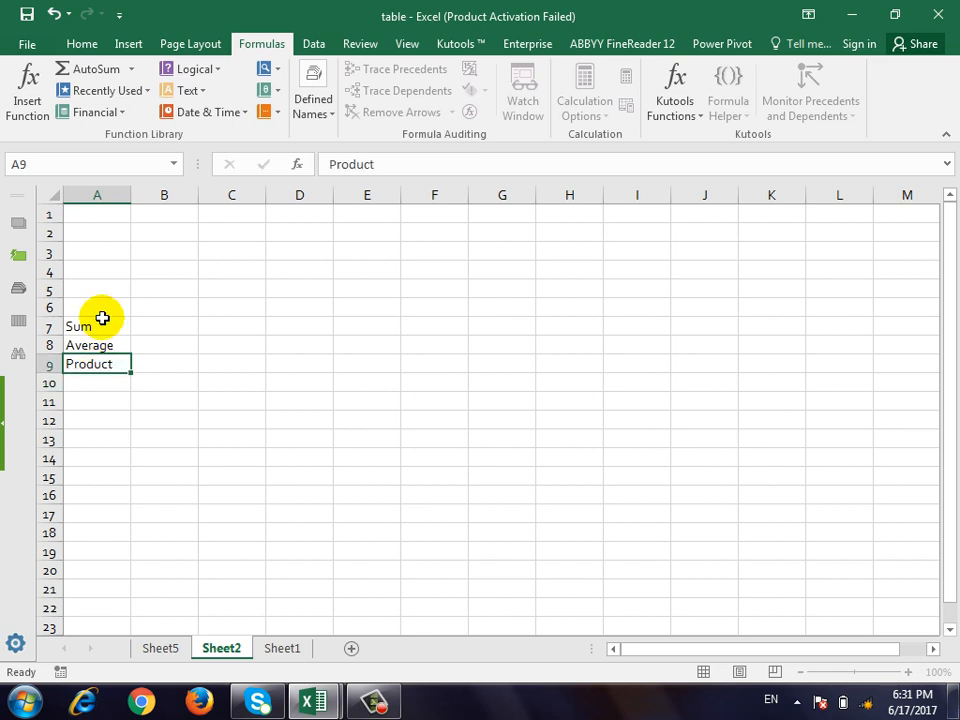
click(101, 326)
click(101, 362)
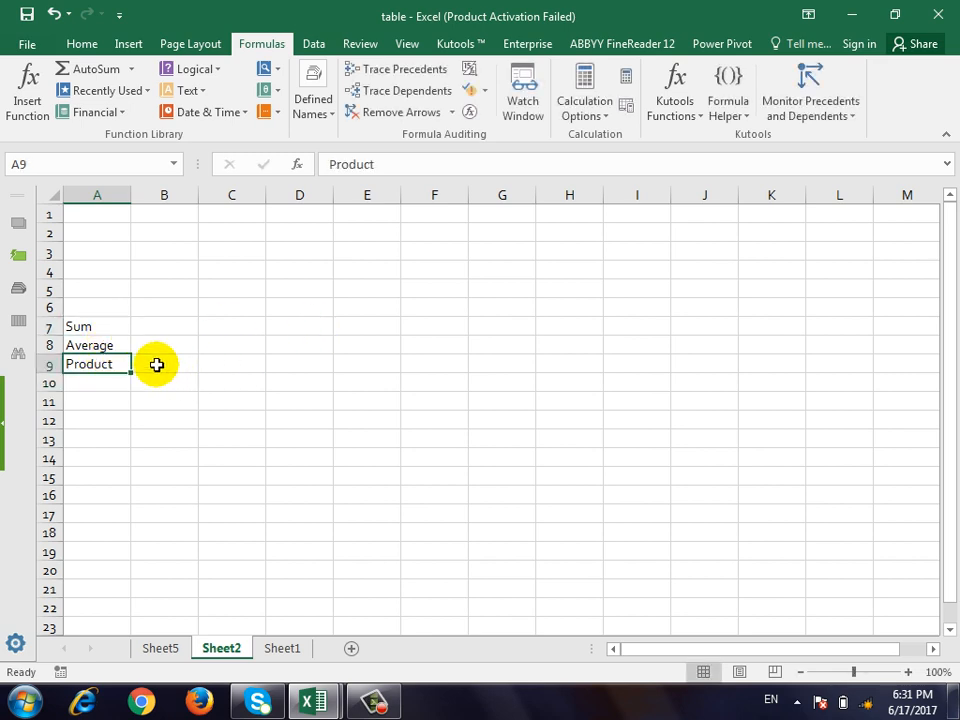
click(343, 292)
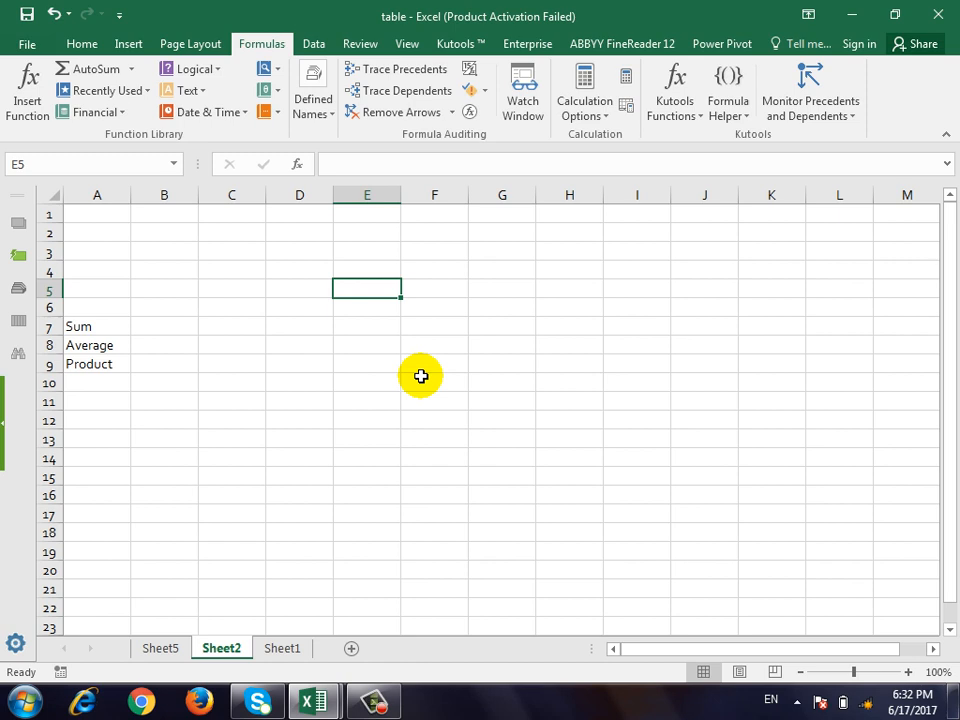
click(103, 329)
click(116, 361)
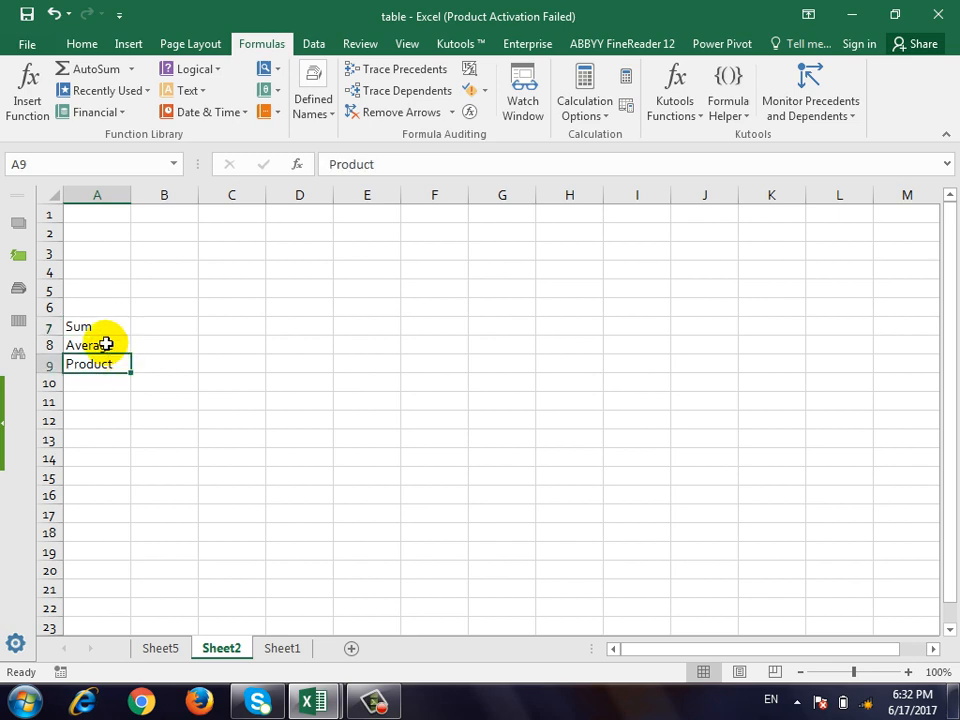
click(372, 328)
text(=)
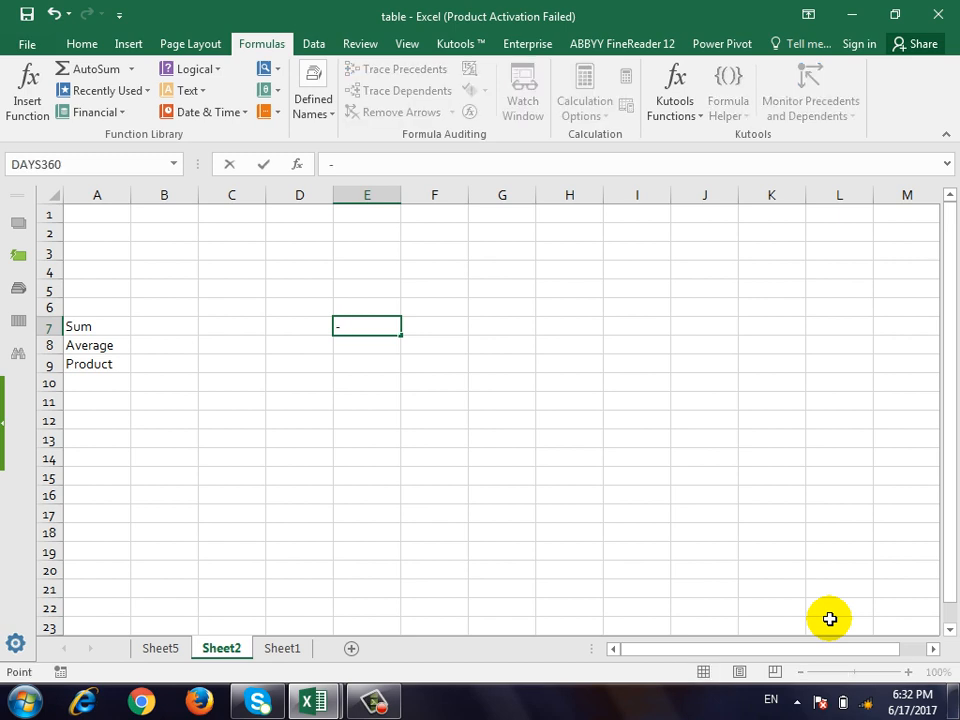
key(Down)
key(Return)
key(Up)
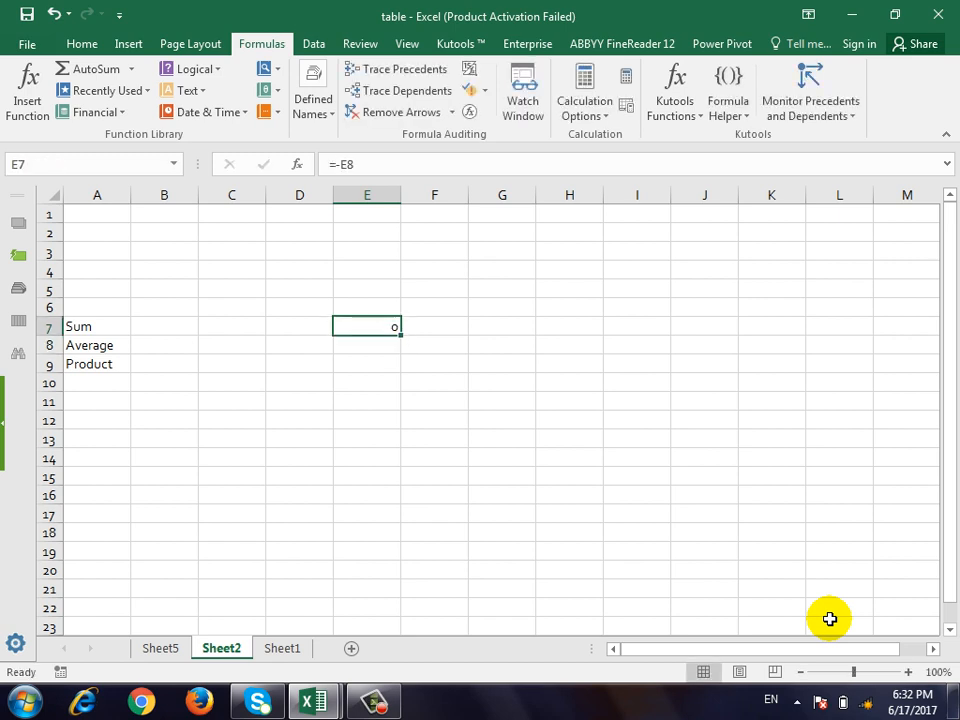
key(Delete)
key(alt)
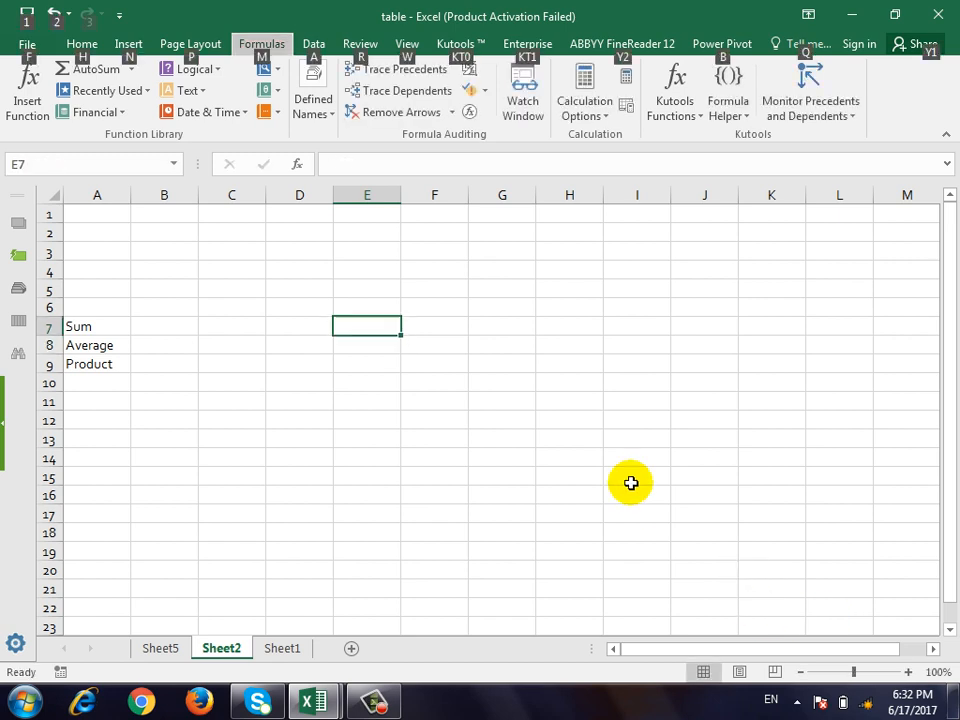
- Enter the numbers 10 in cell D6 and 3 in cell D7
click(319, 380)
click(317, 339)
key(Up)
key(Up)
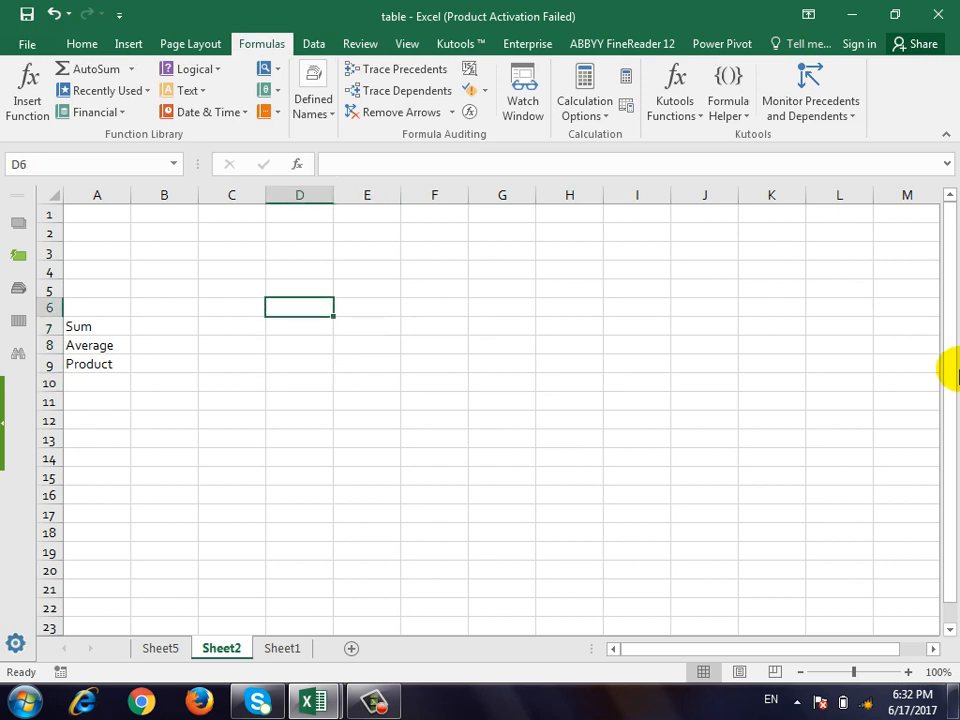
text(10)
key(Return)
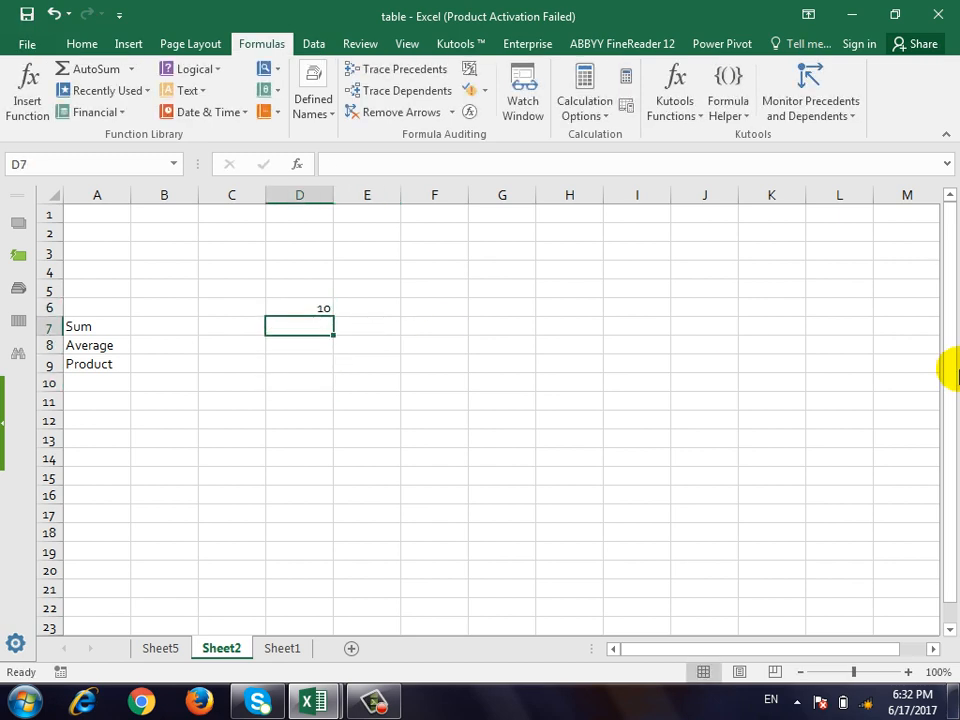
text(3)
key(Return)
- Enter the subtraction formula =D6-D7 in cell D9
key(Return)
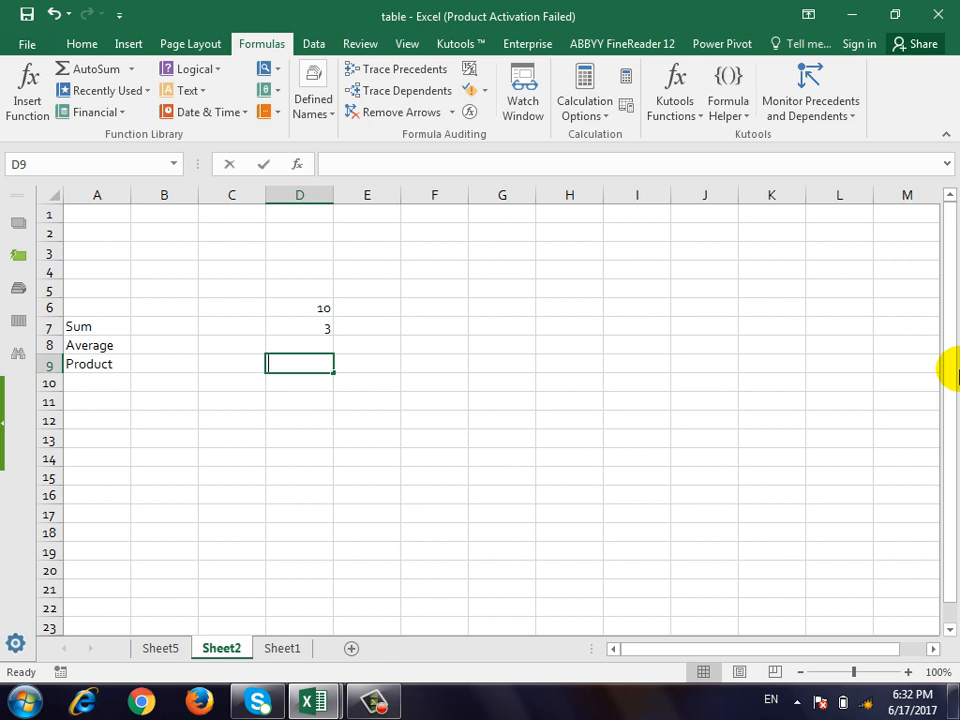
text(=)
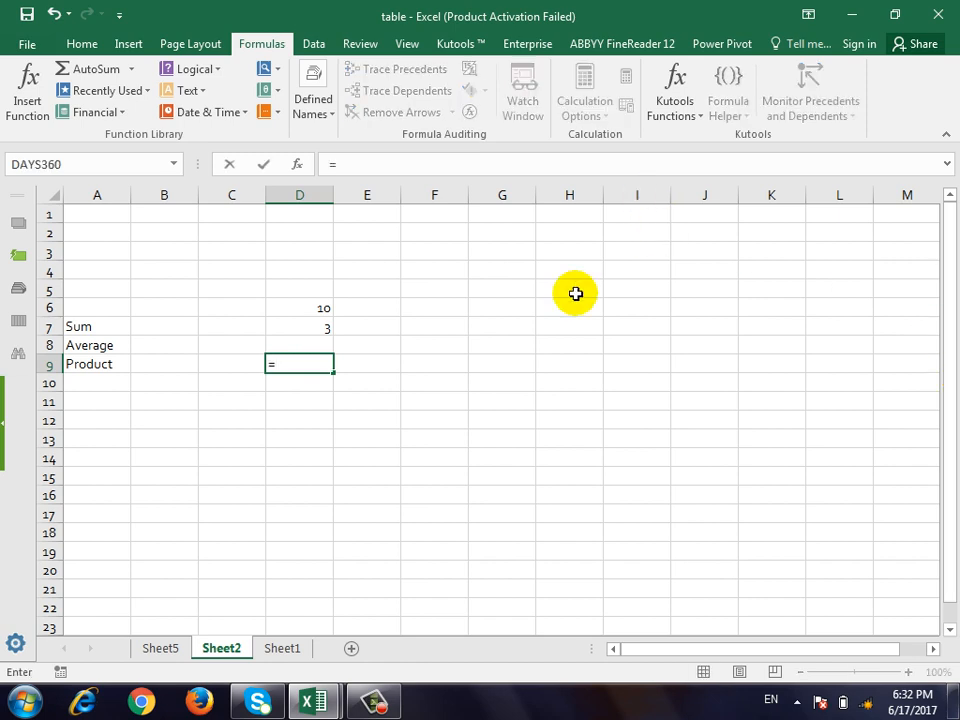
click(326, 310)
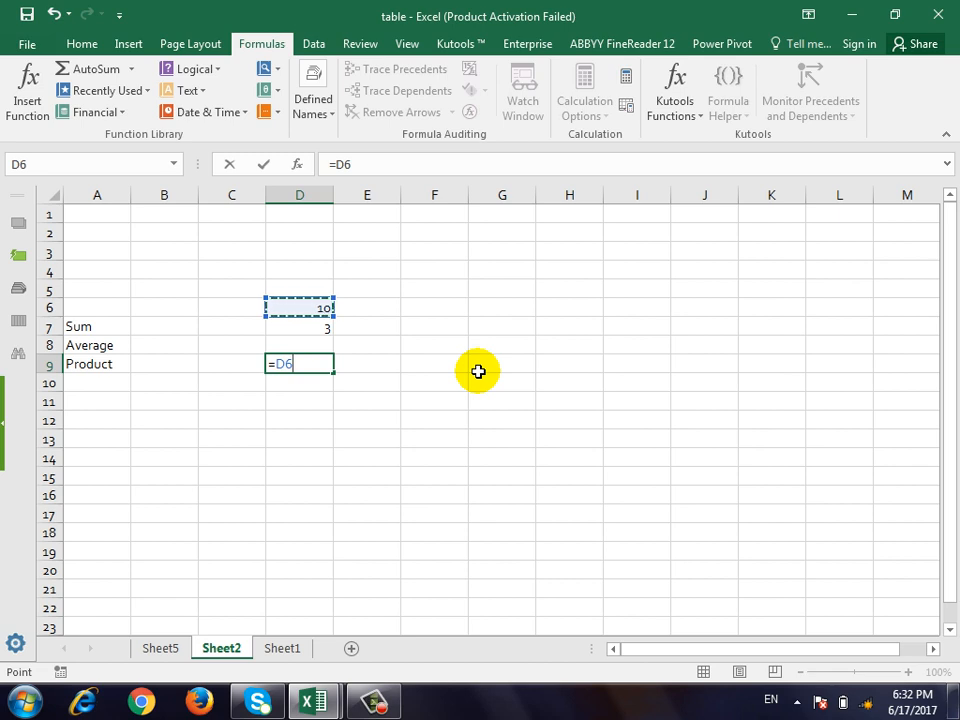
text(-)
click(328, 328)
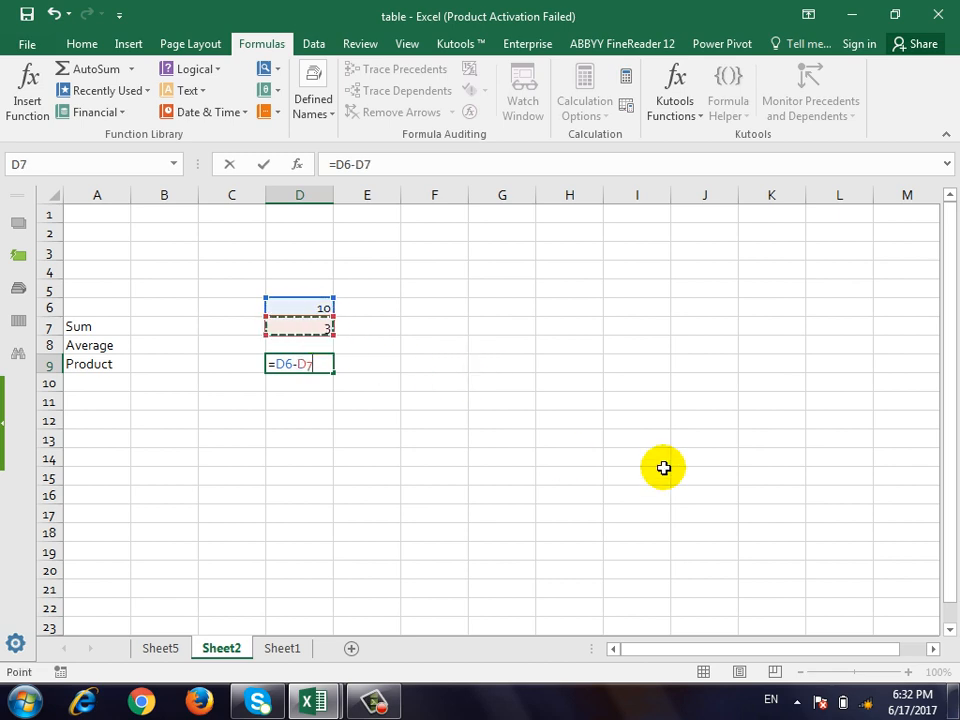
key(Return)
- Set cell D7 to 6, and go back to the subtraction formula in D9
key(Left)
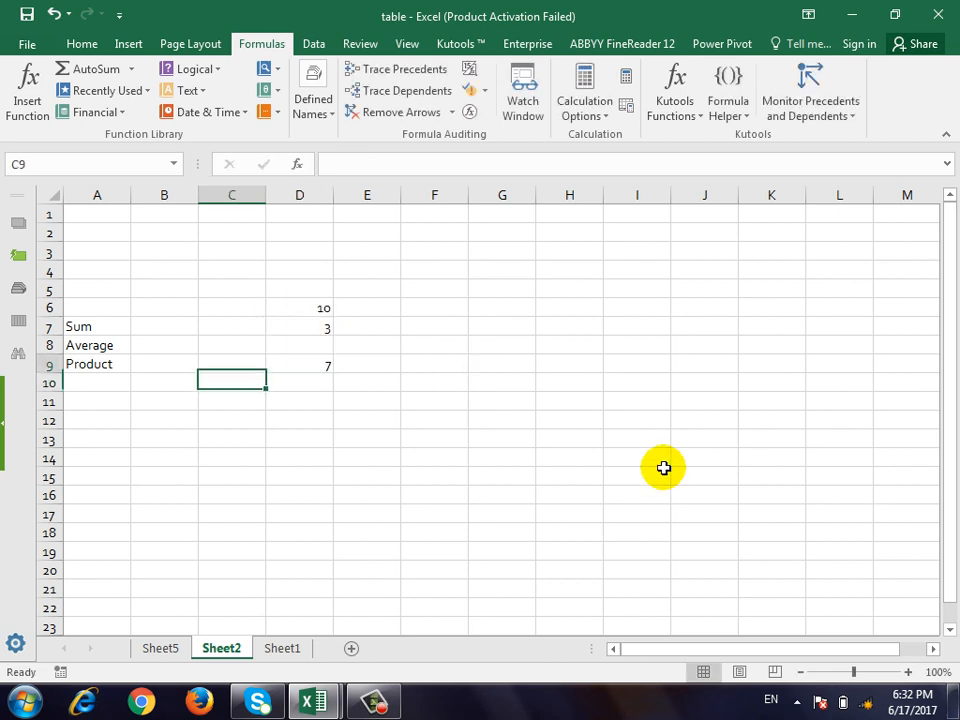
key(Up)
key(Up)
key(Up)
key(Right)
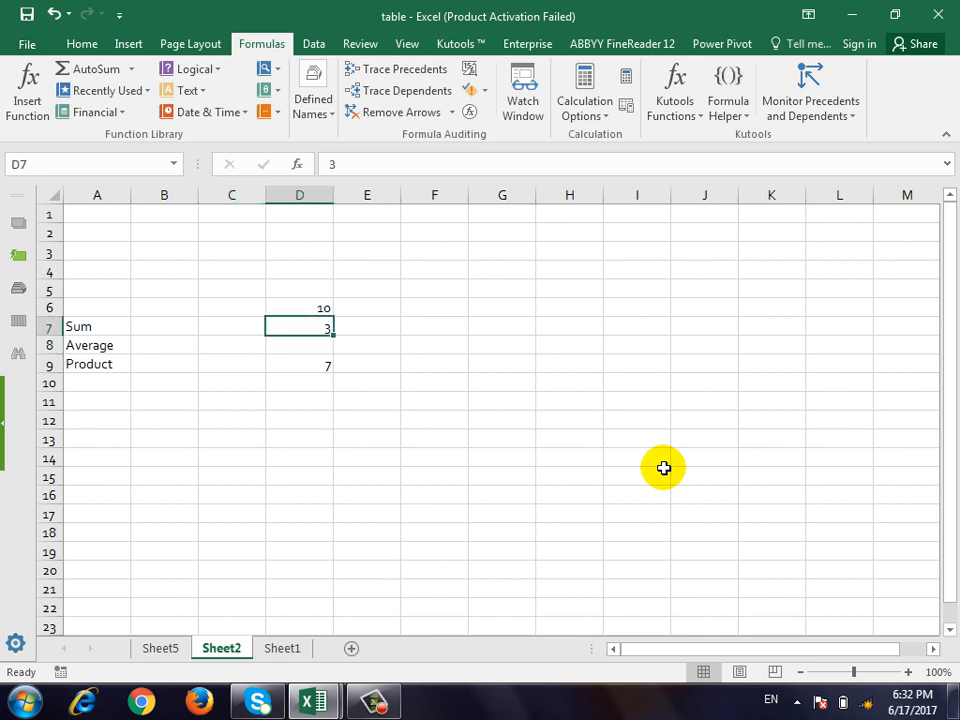
text(6)
key(Return)
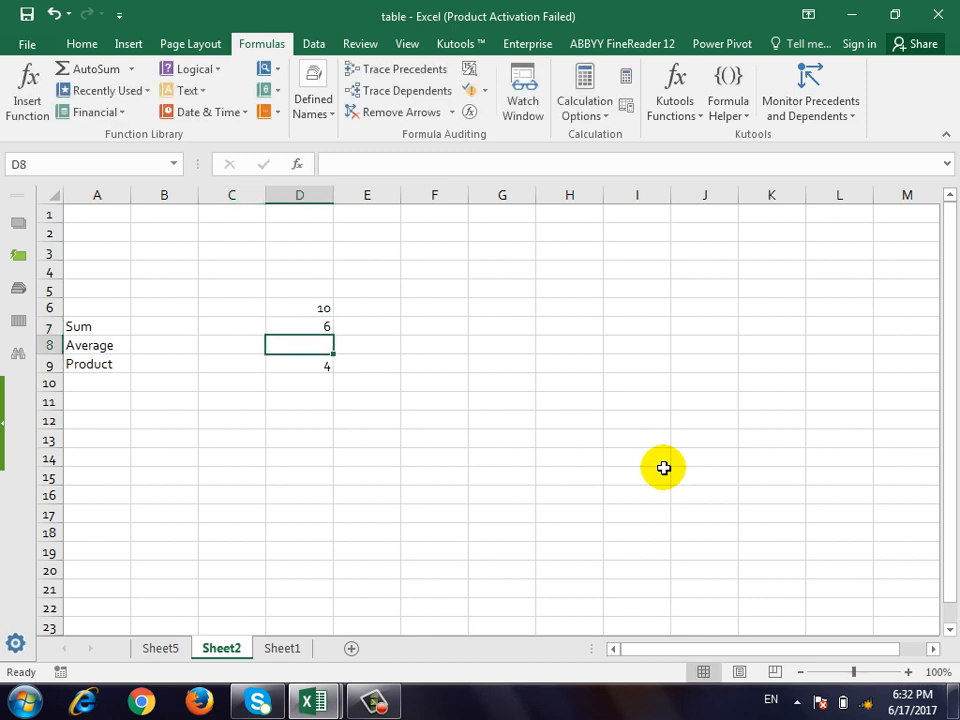
key(Down)
key(Right)
key(Left)
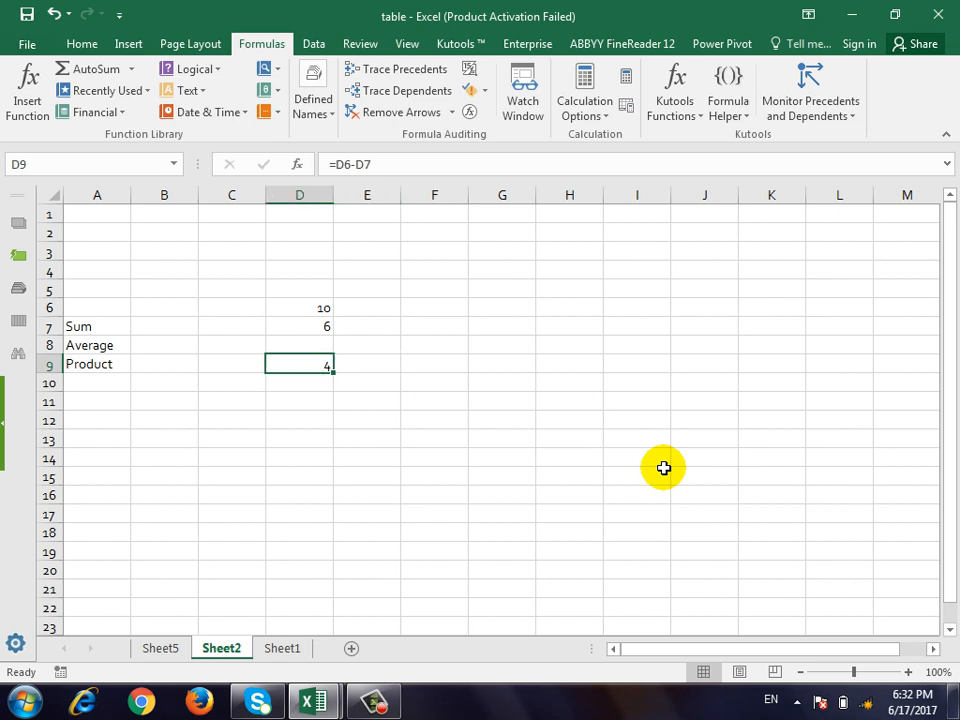
- Enter the division formula =D6/D7 in cell E9
click(386, 362)
text(=)
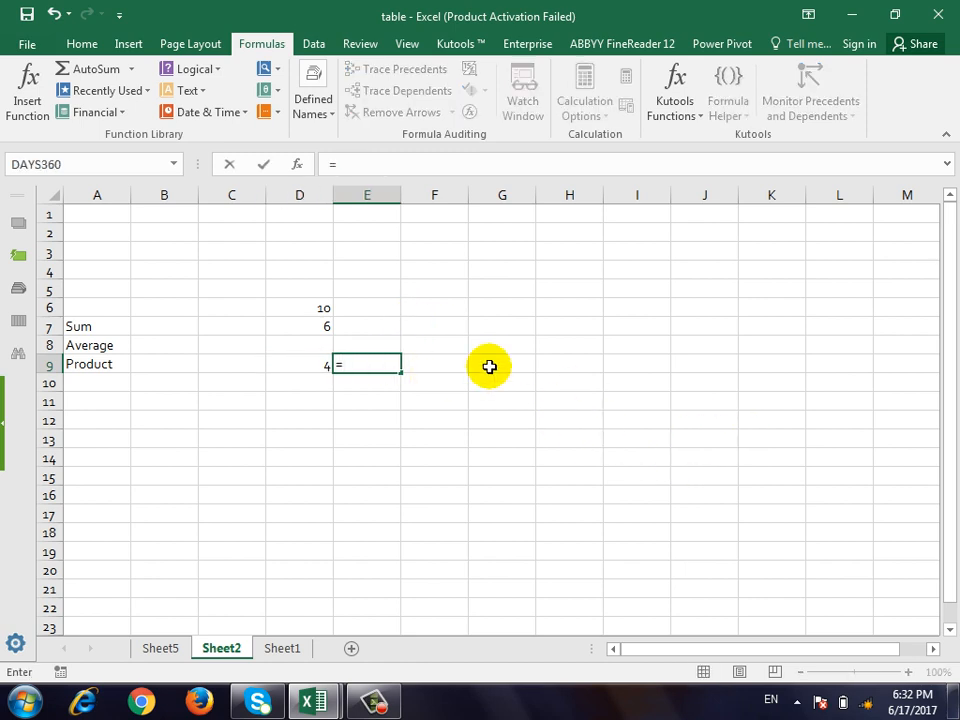
click(324, 310)
text(/)
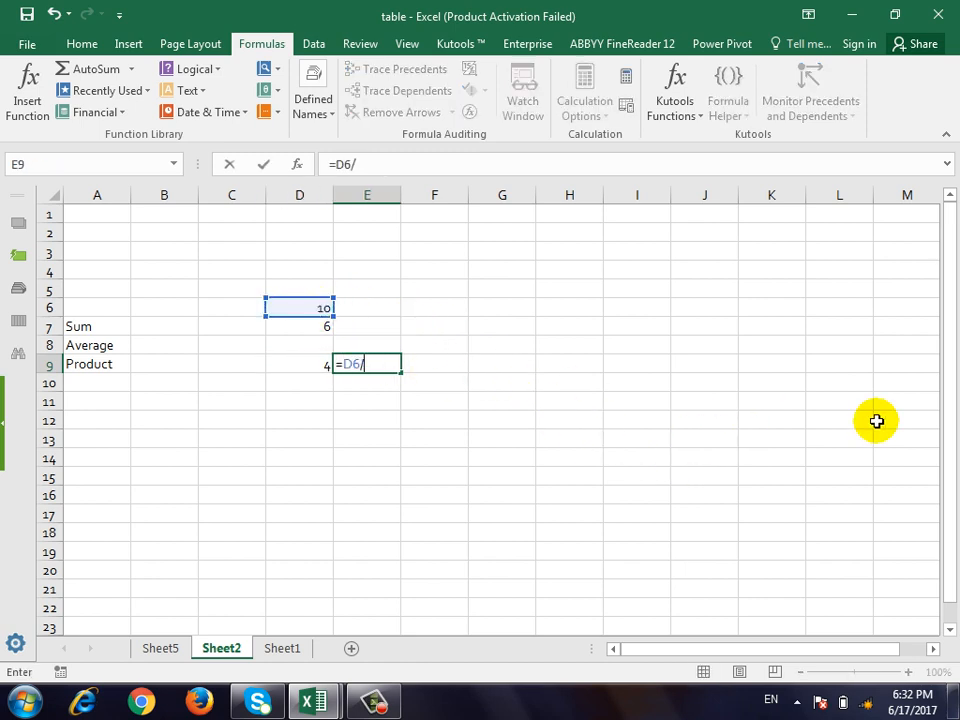
click(326, 328)
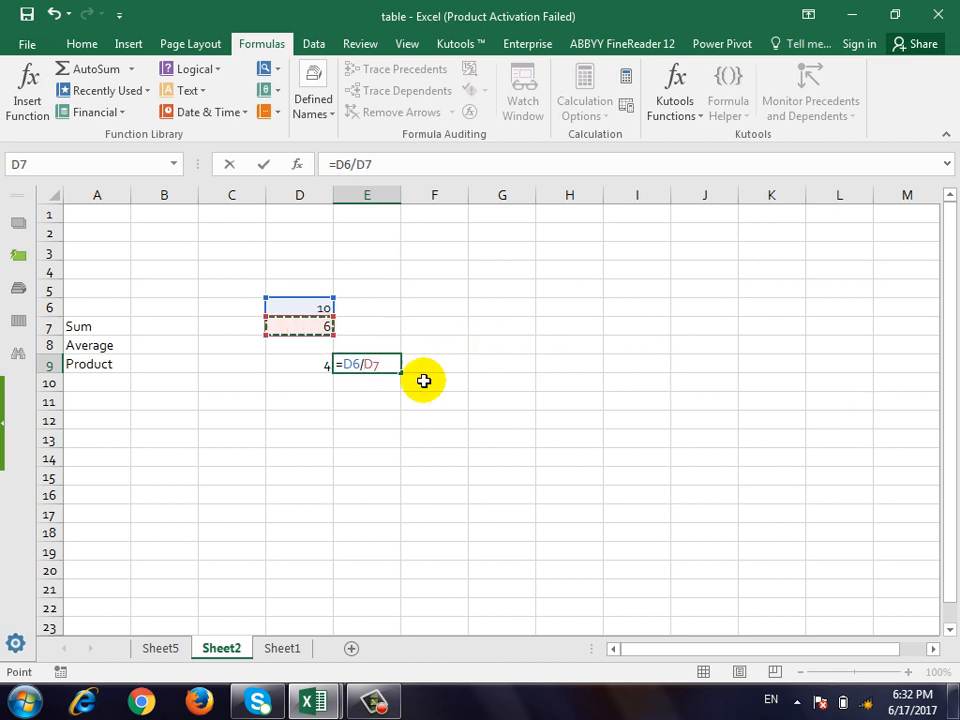
key(Return)
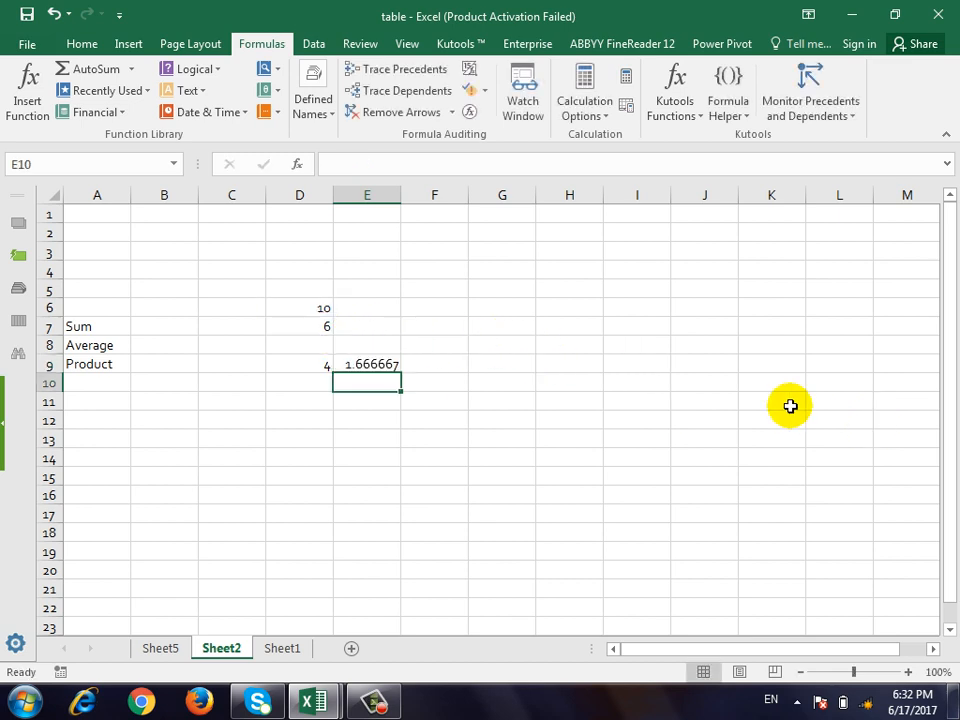
- Set the value in cell D6 to 20
key(Up)
key(Up)
key(Left)
key(Up)
key(Up)
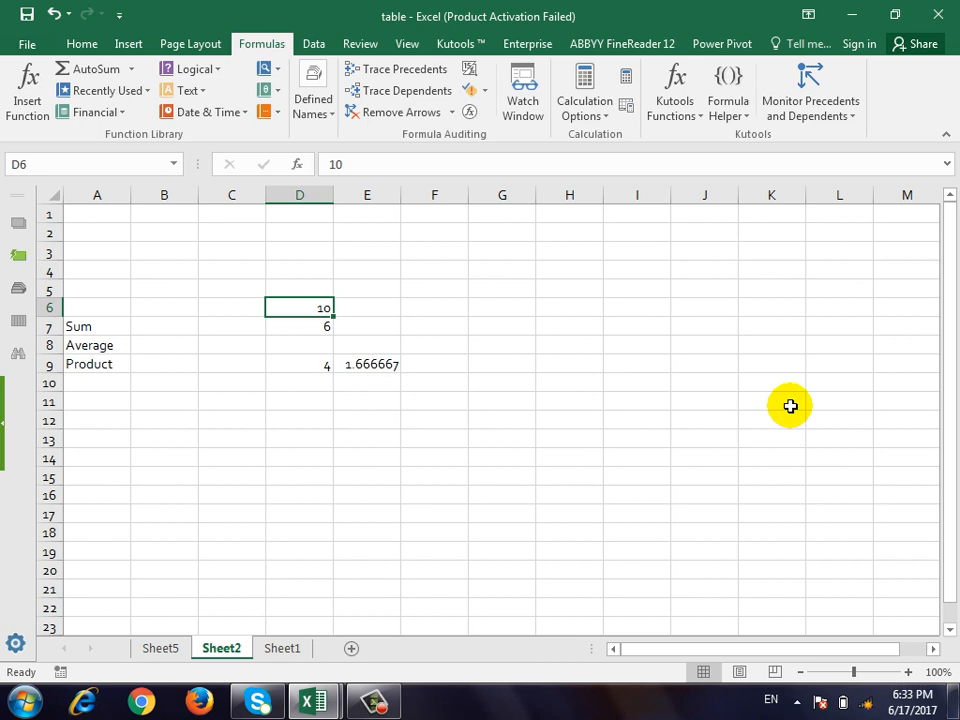
text(20)
key(Return)
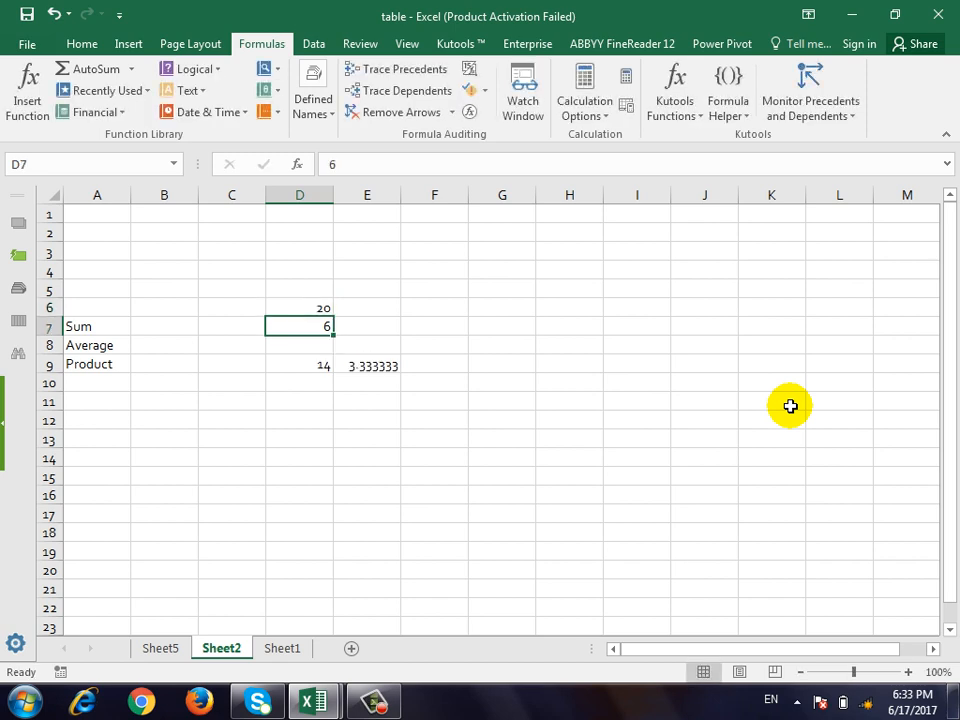
key(Left)
key(Down)
key(Left)
key(Left)
key(Right)
key(Up)
key(Up)
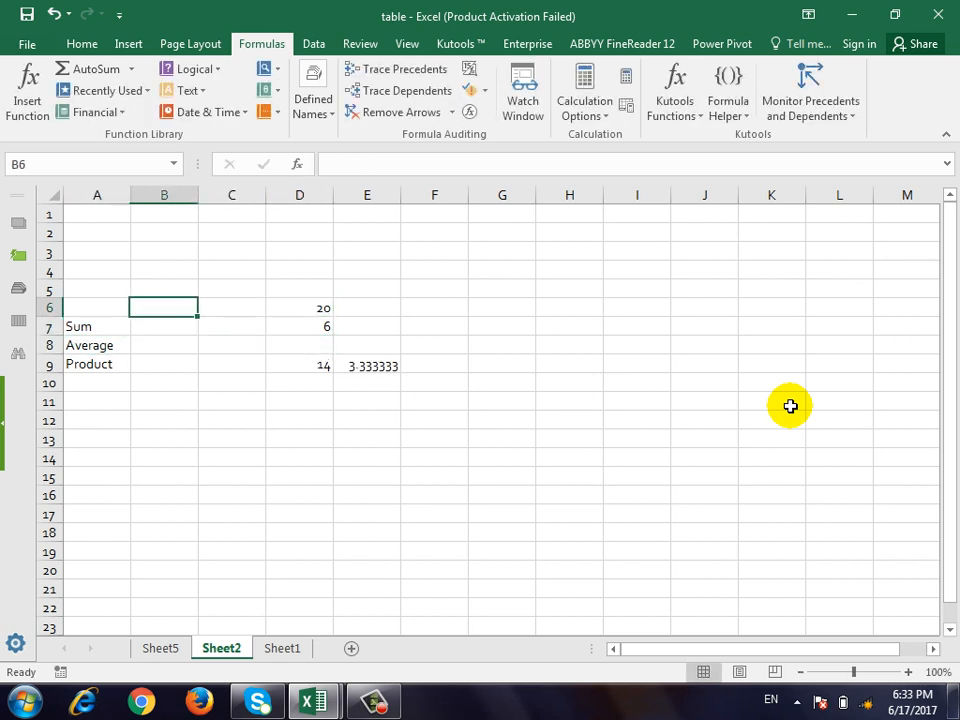
key(Down)
key(Left)
key(Down)
key(Down)
key(Down)
key(Down)
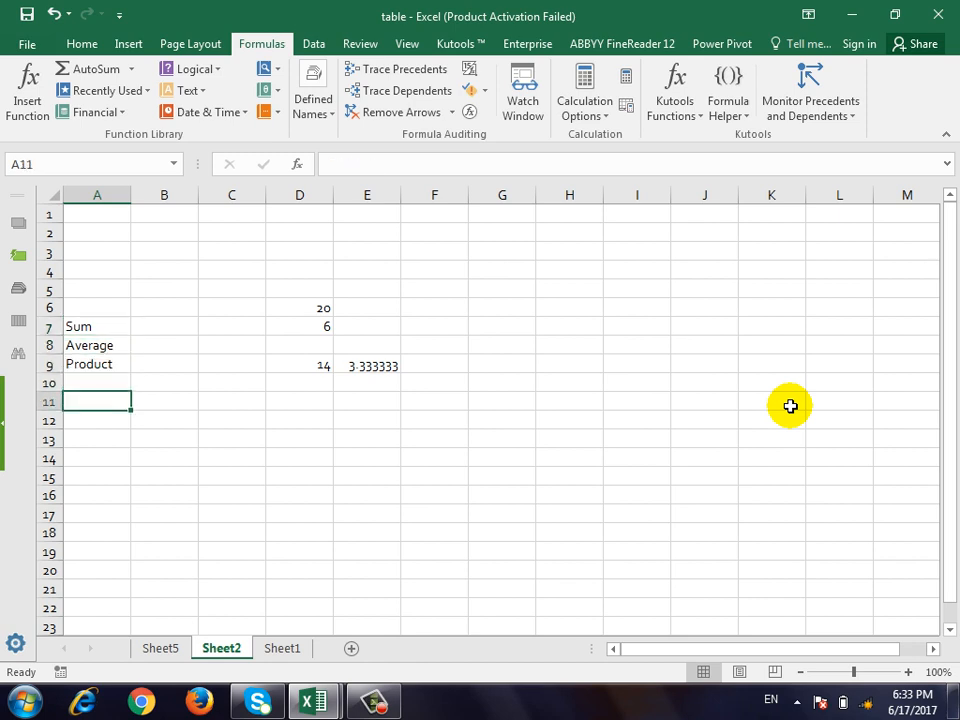
key(Up)
key(Up)
key(Up)
key(Up)
key(Right)
key(Right)
key(Right)
key(Right)
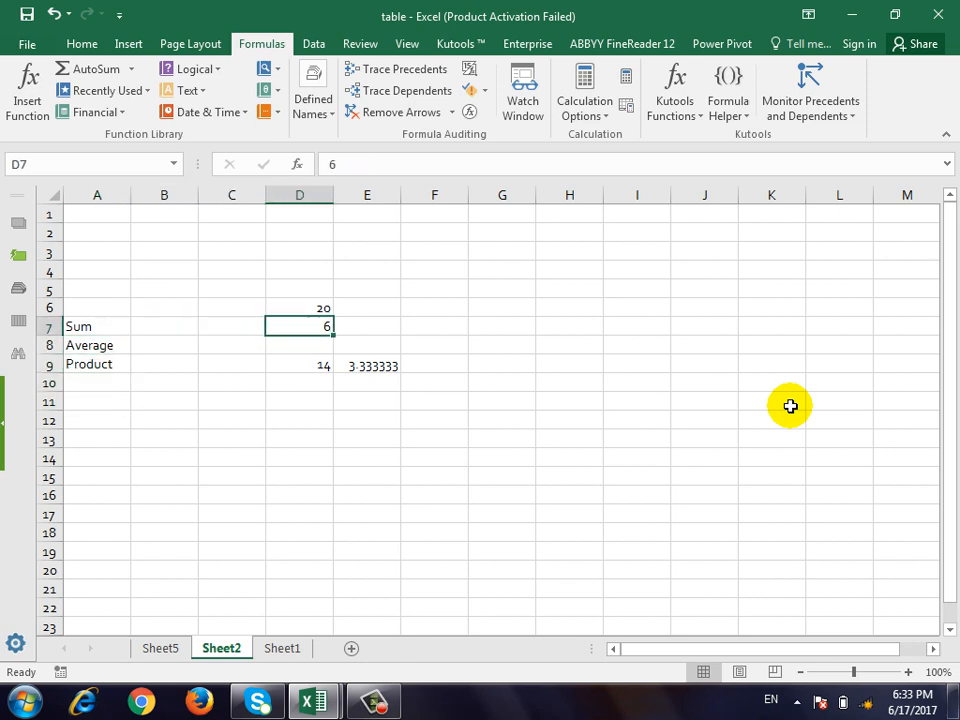
- Enter the addition formula =D6+D7 in cell F9
key(Down)
key(Right)
key(Down)
key(Right)
key(Left)
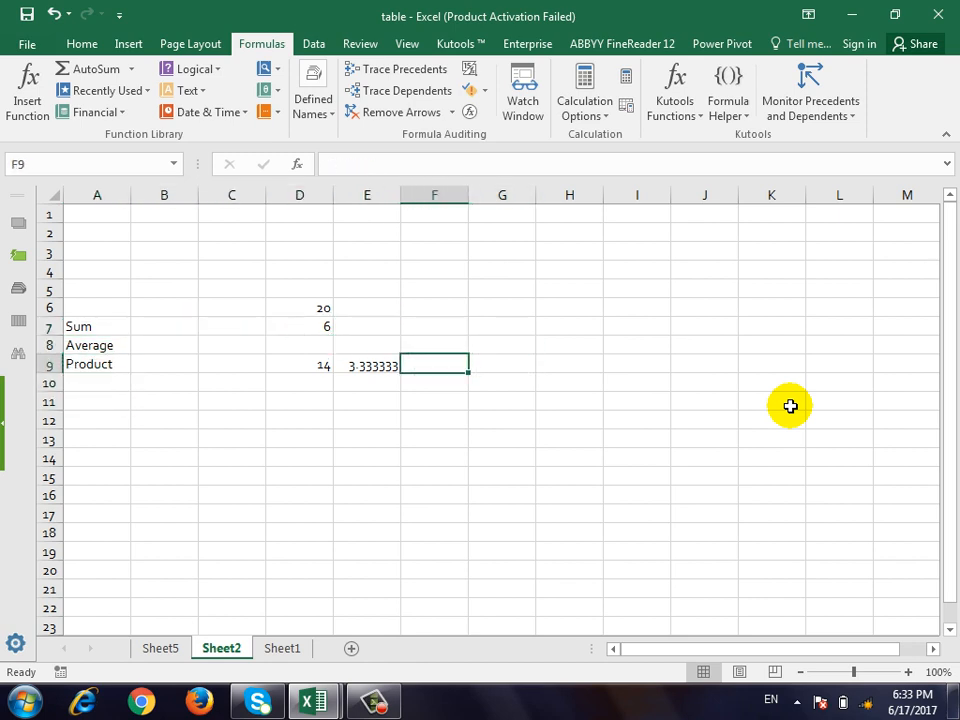
text(=)
click(296, 309)
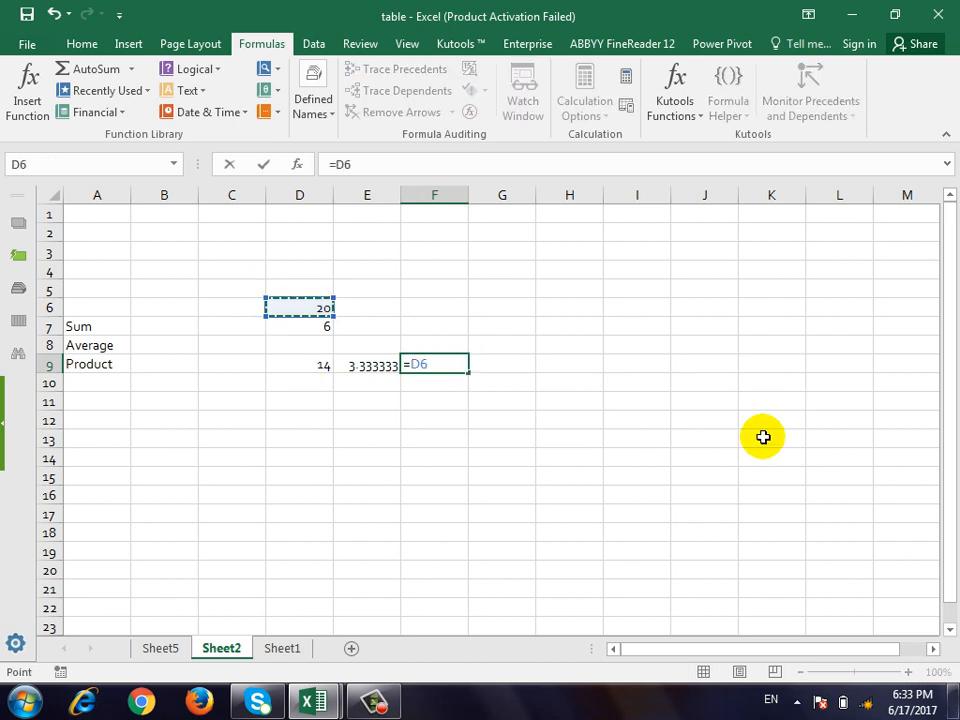
text(+)
click(316, 328)
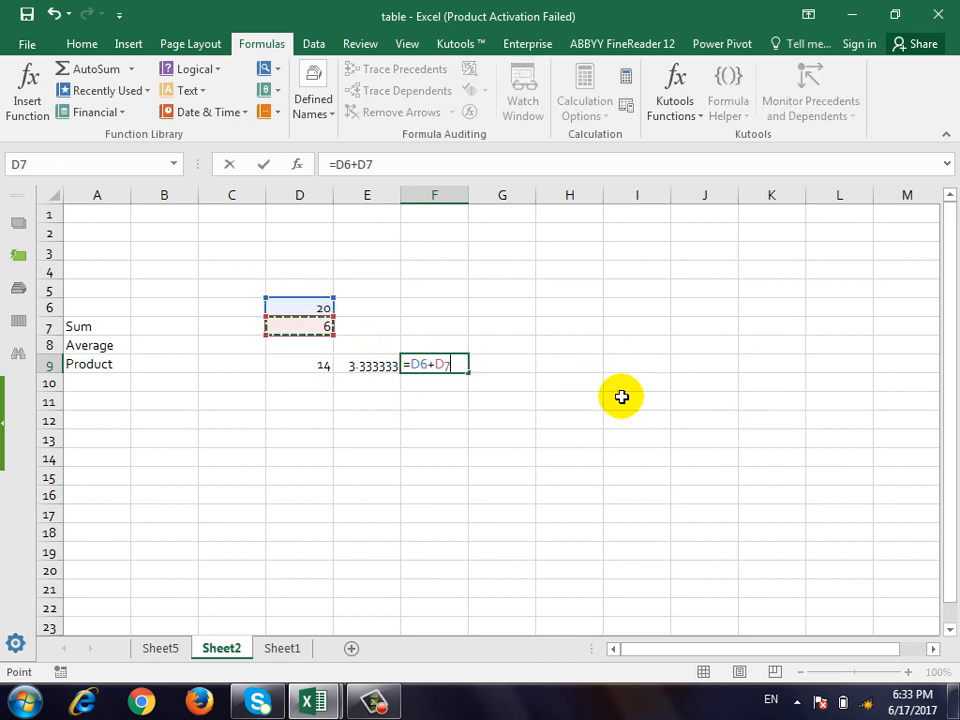
key(Return)
- Enter the multiplication formula =D6*D7 in cell G9
key(Right)
key(Up)
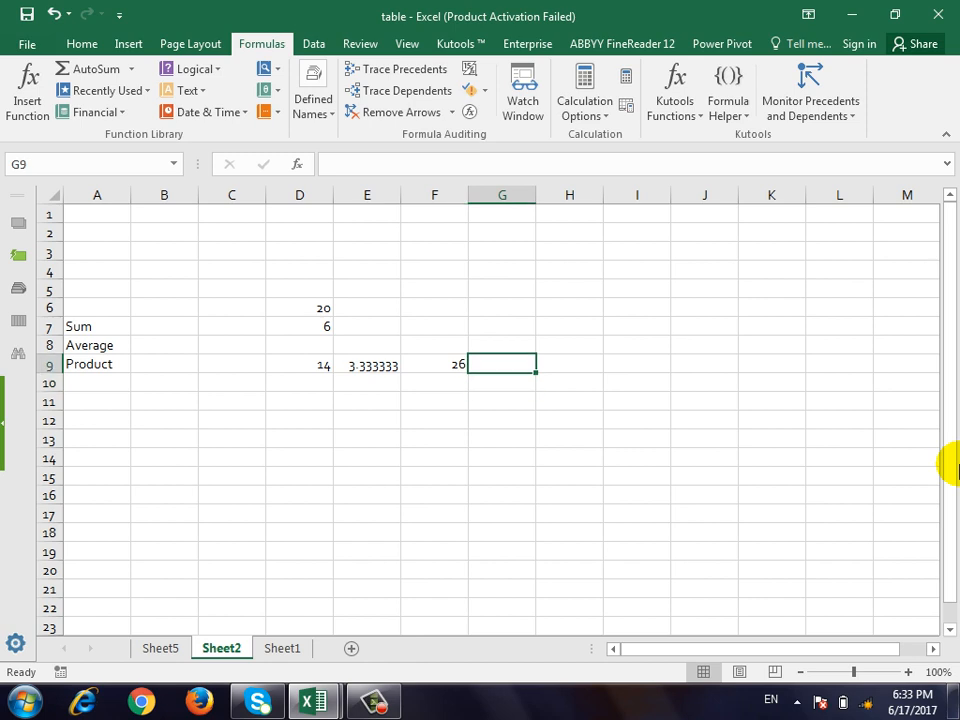
text(=)
click(300, 308)
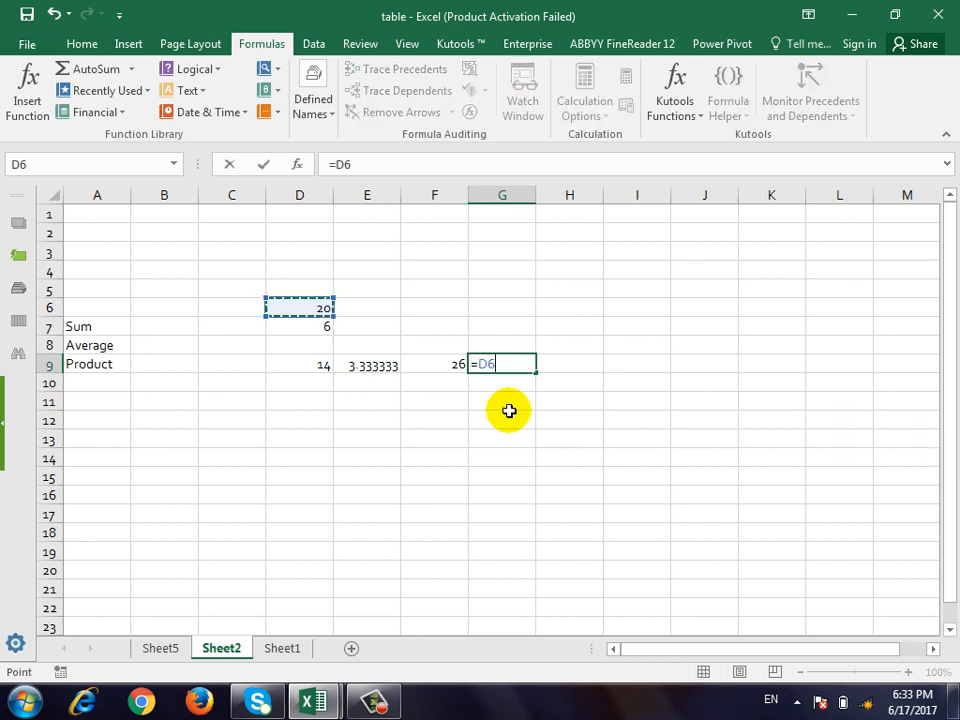
text(*)
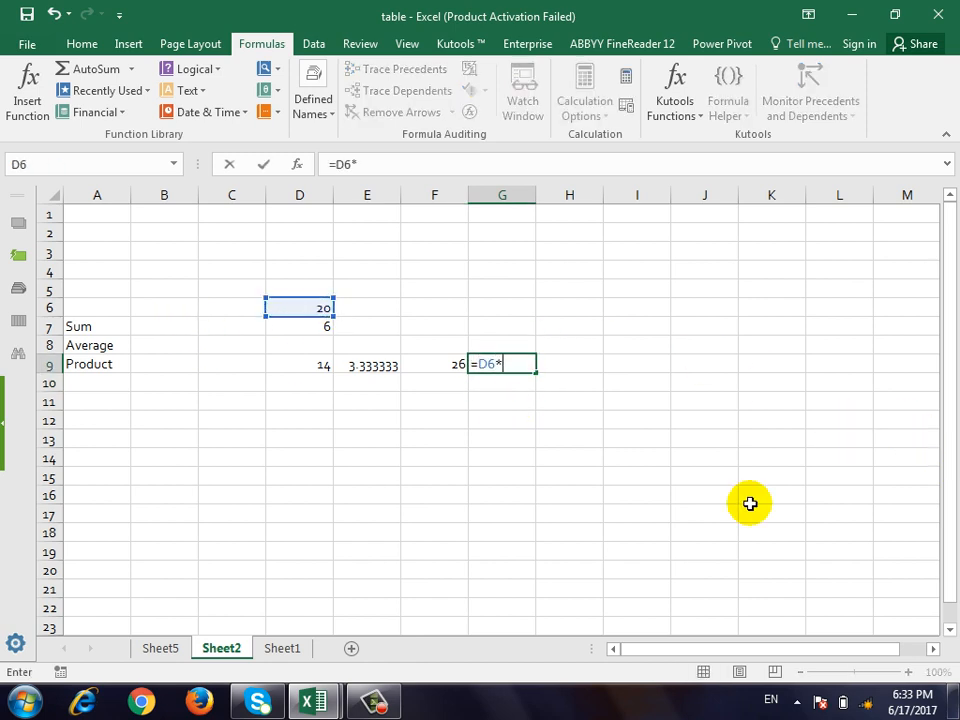
click(340, 329)
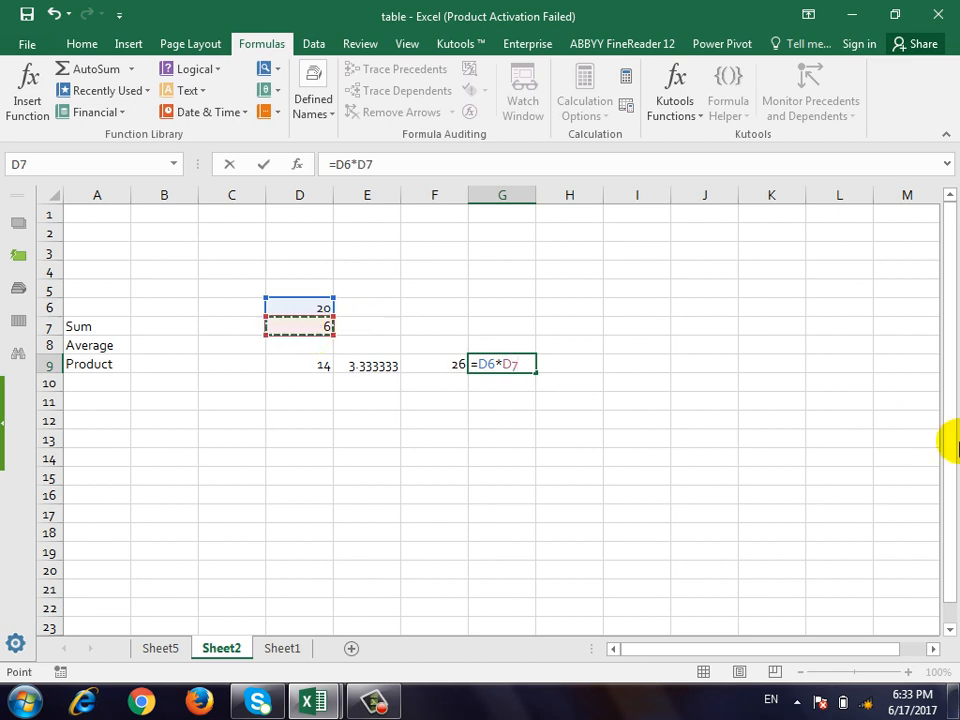
key(Return)
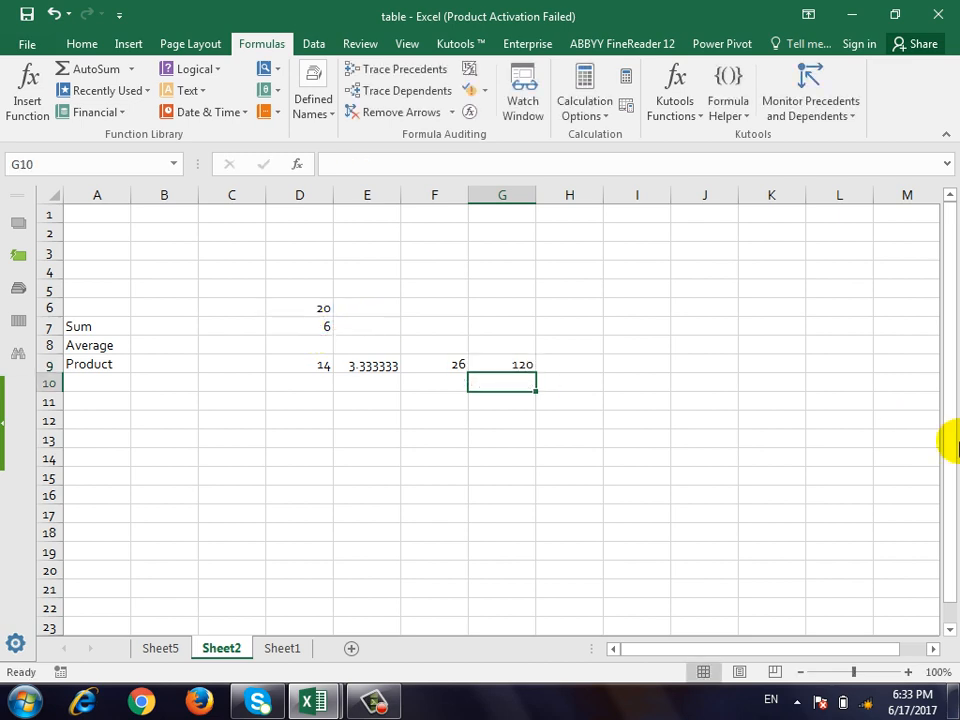
key(Left)
key(Left)
key(Left)
key(Left)
key(Left)
key(Left)
key(Up)
key(Up)
key(Up)
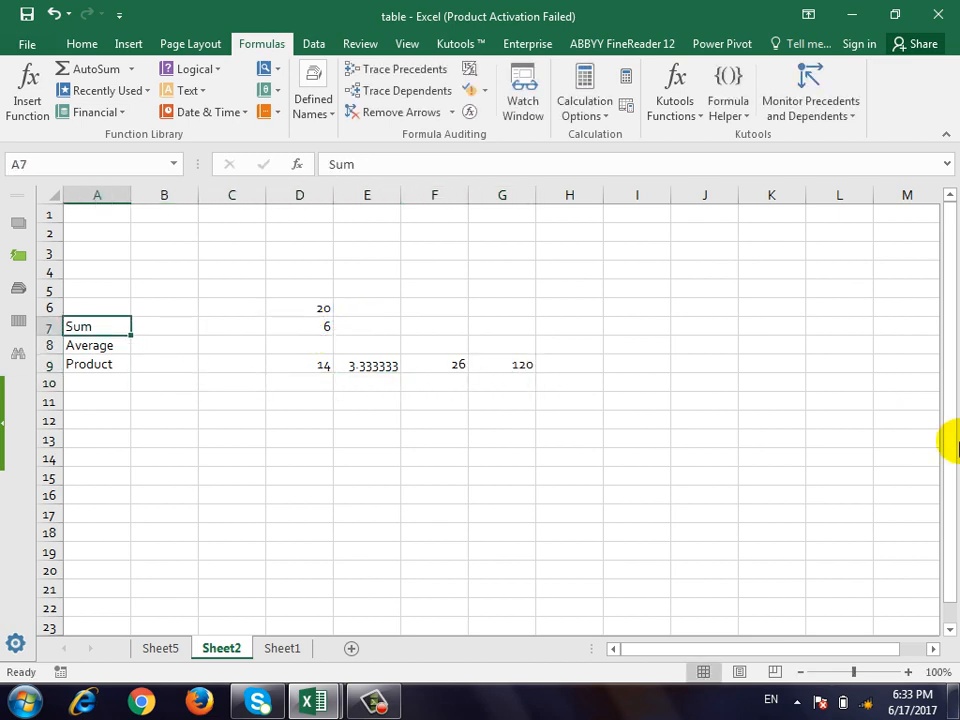
key(Right)
key(Down)
key(Up)
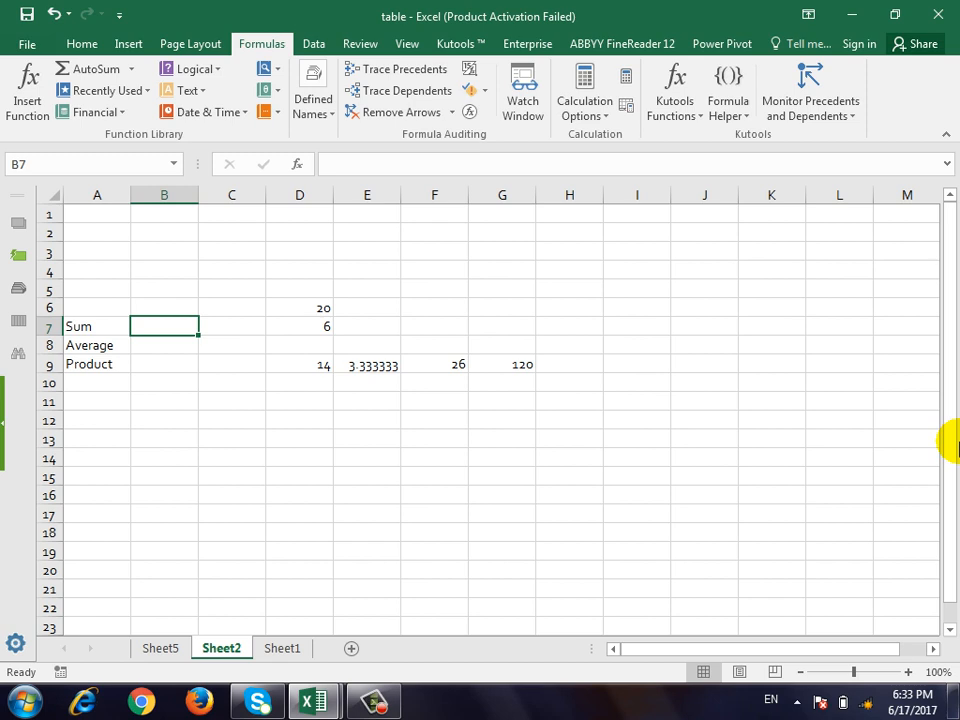
- Enter the numbers 5, 6, 7 and 5 down cells C2 to C5
key(Right)
key(Up)
key(Up)
key(Up)
key(Up)
key(Up)
text(5)
key(Return)
text(6)
key(Return)
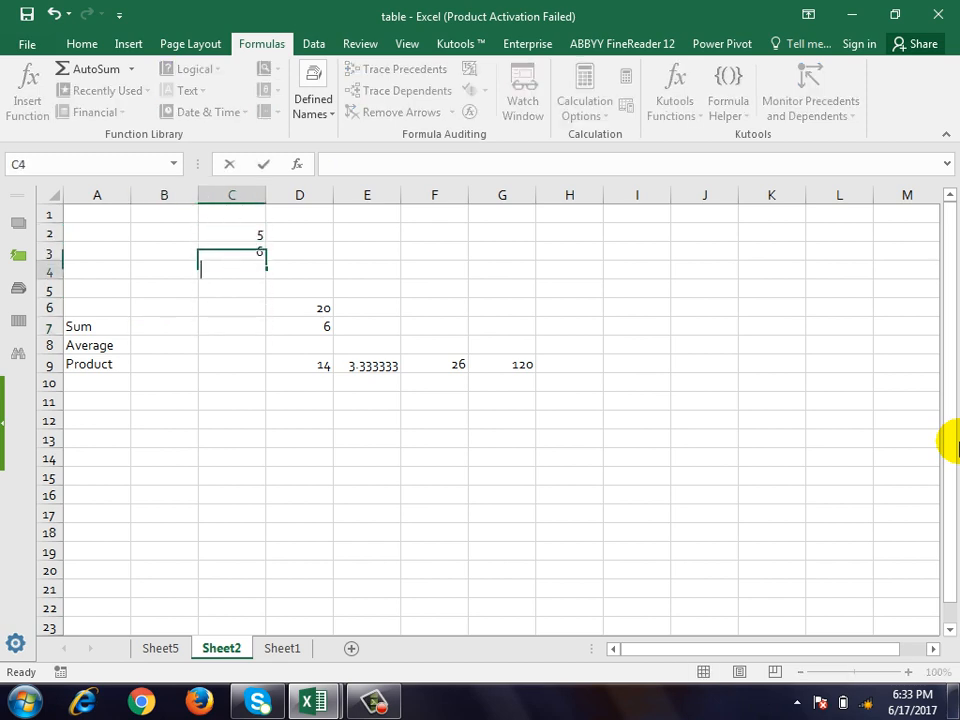
text(7)
key(Return)
text(5)
key(Return)
- Enter a SUM formula for the range C2:C5 in cell B7, beside the Sum label
key(Down)
key(Down)
key(Left)
key(Up)
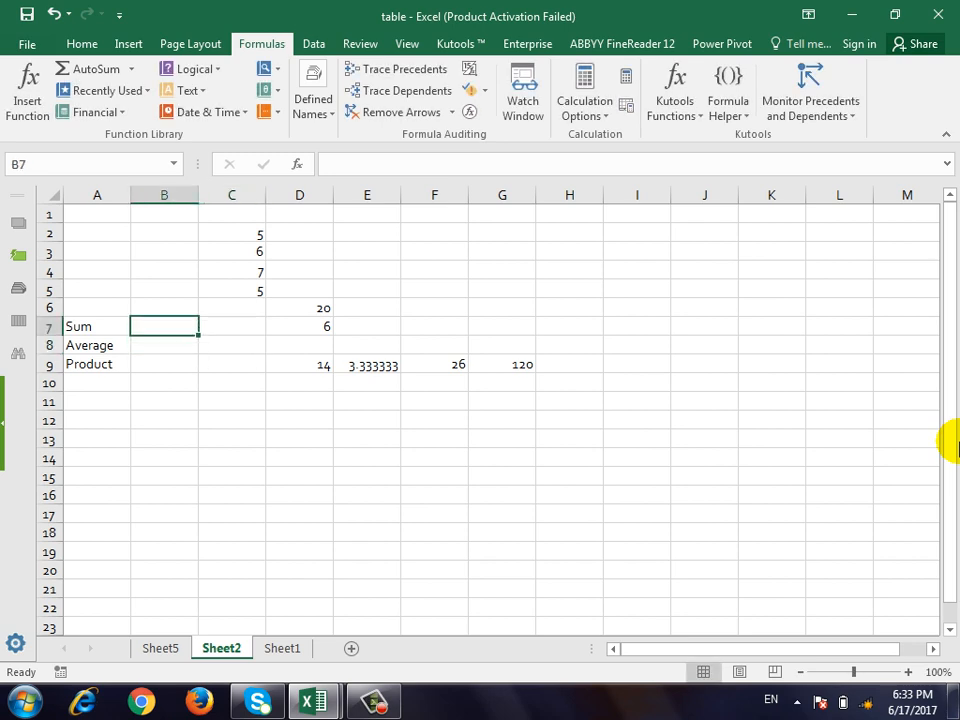
text(=sum)
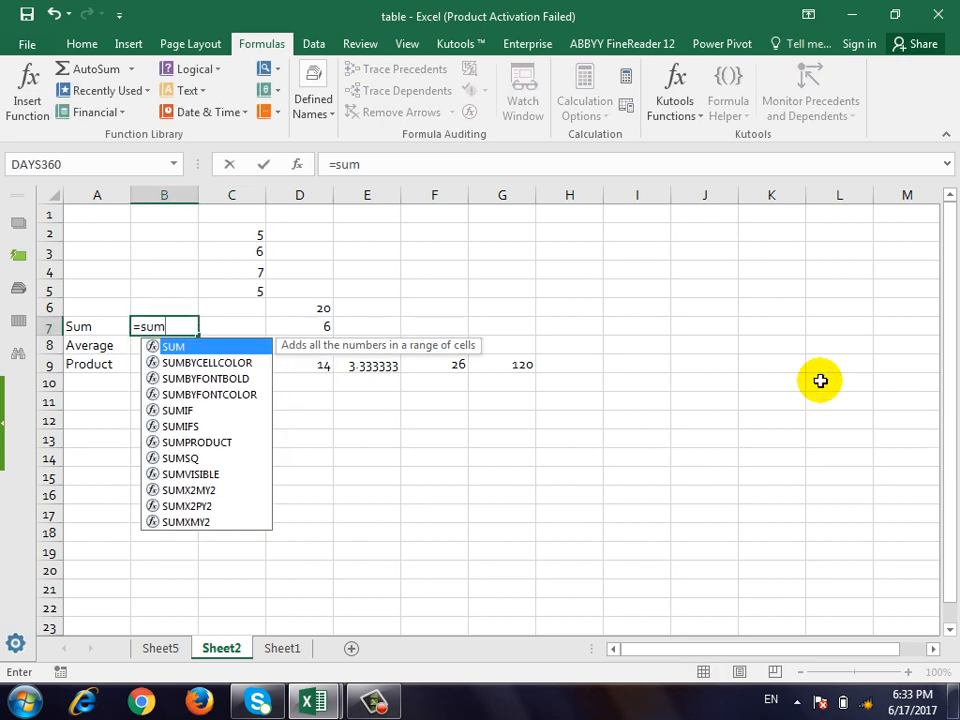
text(()
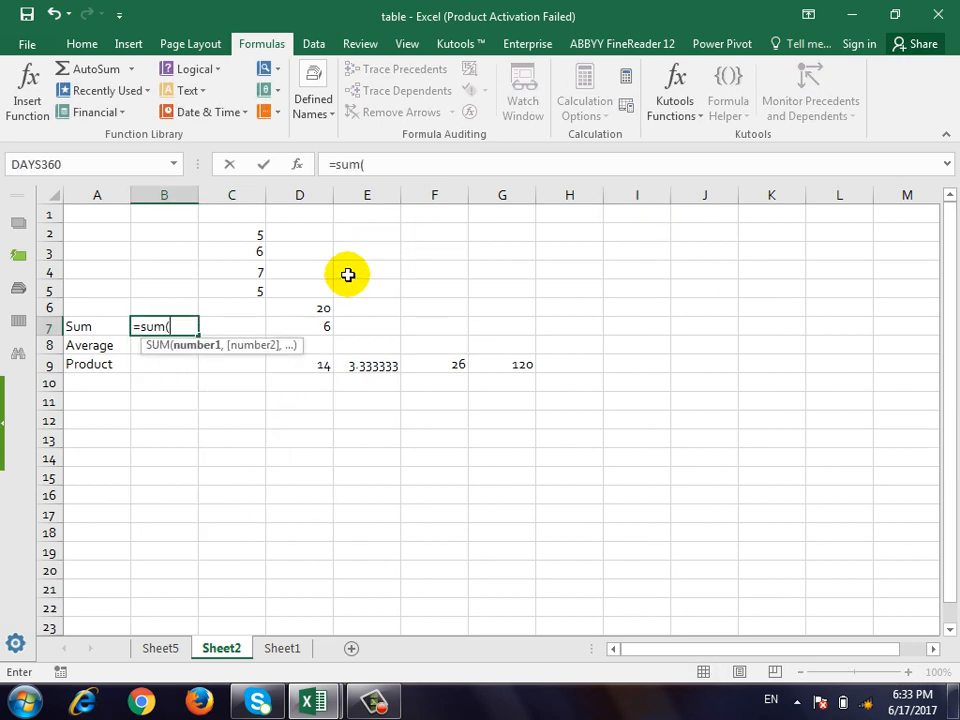
drag(234, 236, 237, 292)
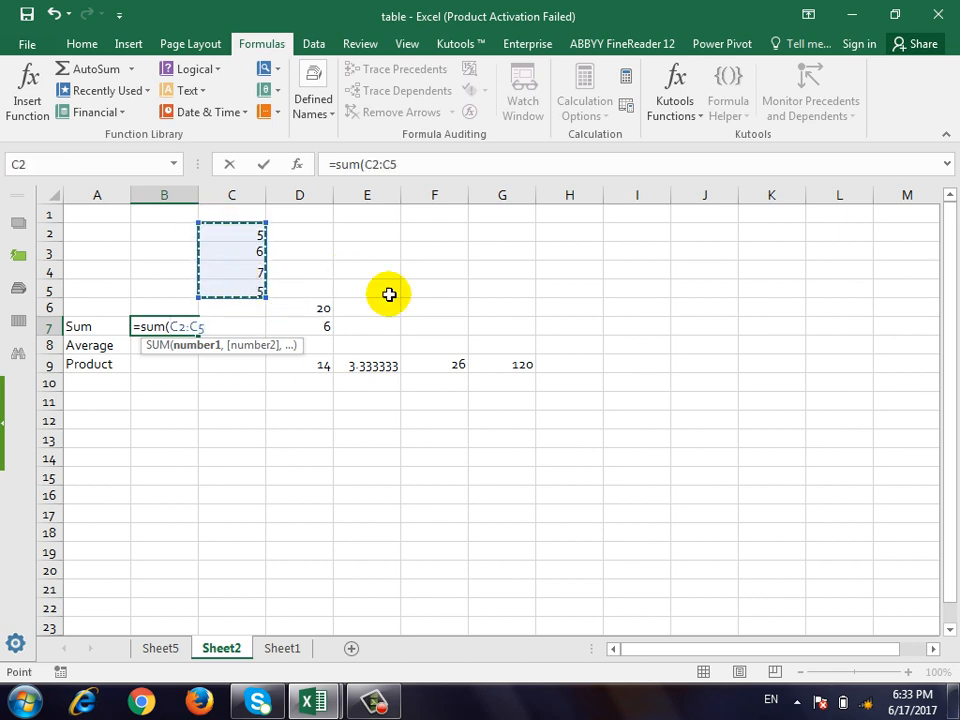
text())
key(Return)
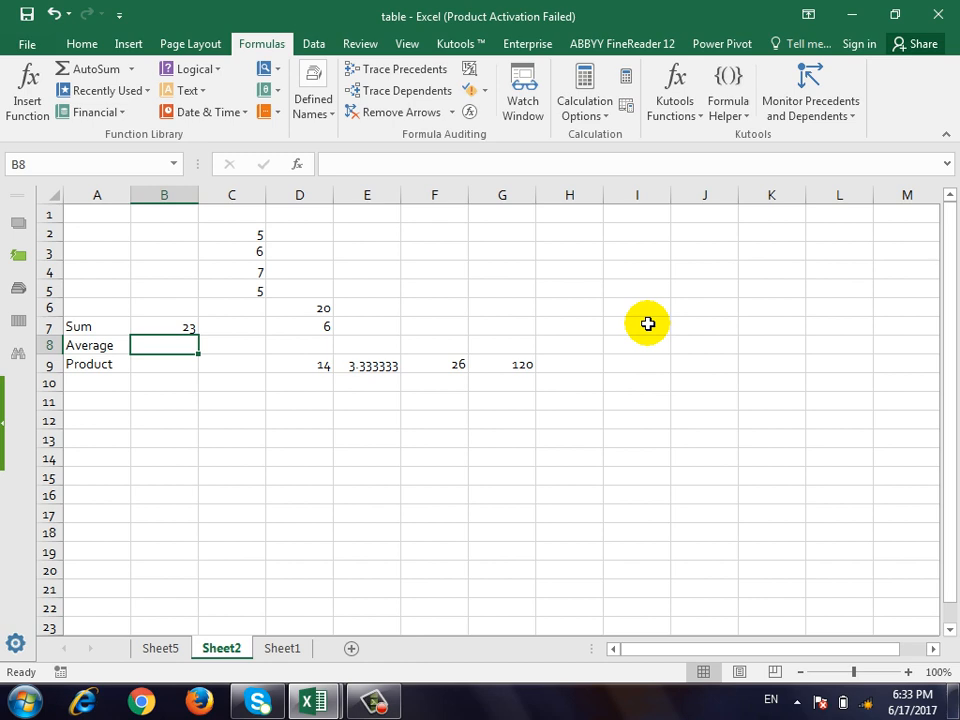
- Enter an AVERAGE formula for the range C2:C5 in cell B8, beside the Average label
text(=)
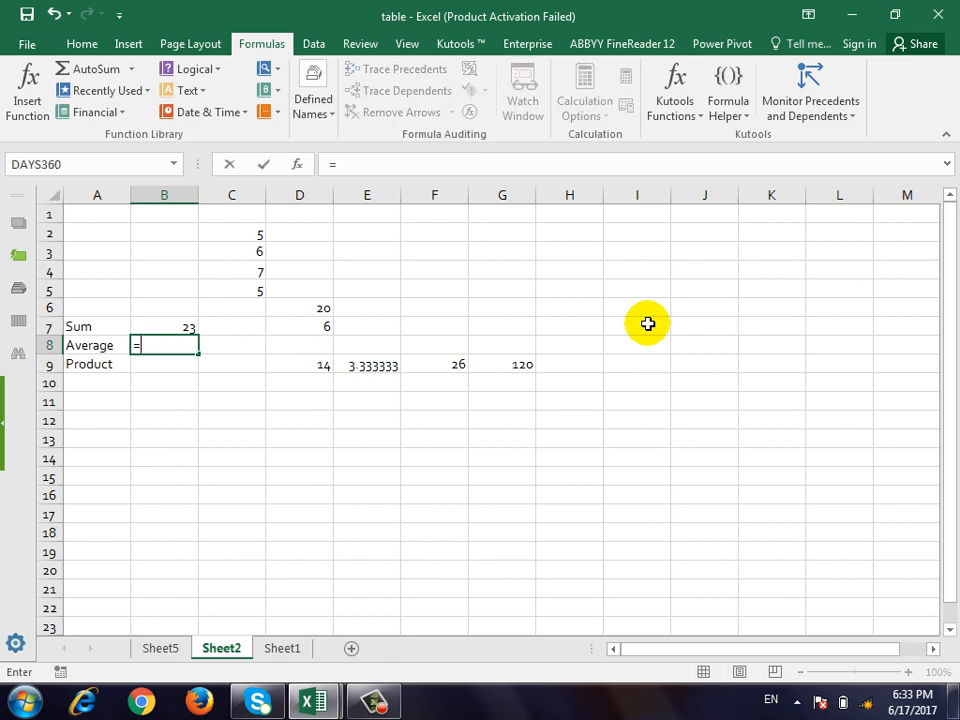
text(average)
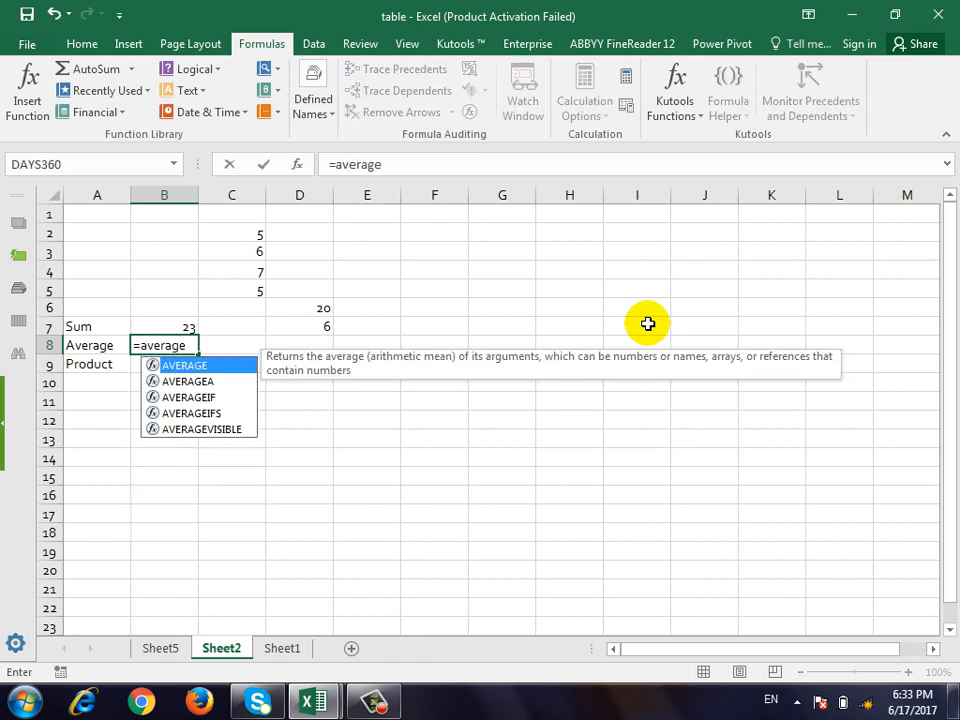
text(()
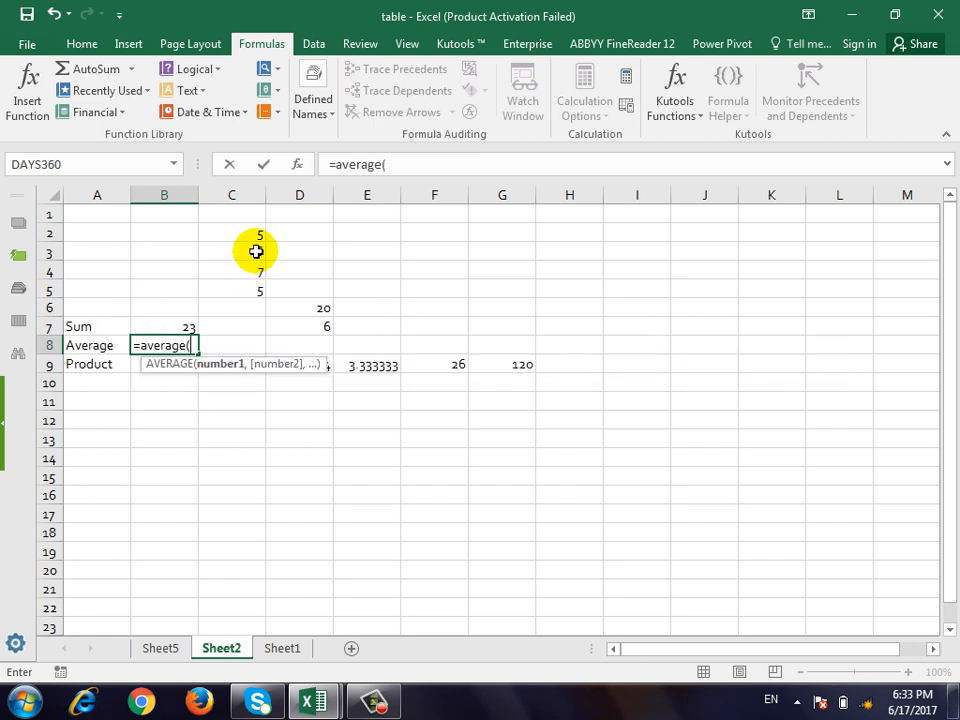
drag(245, 236, 271, 304)
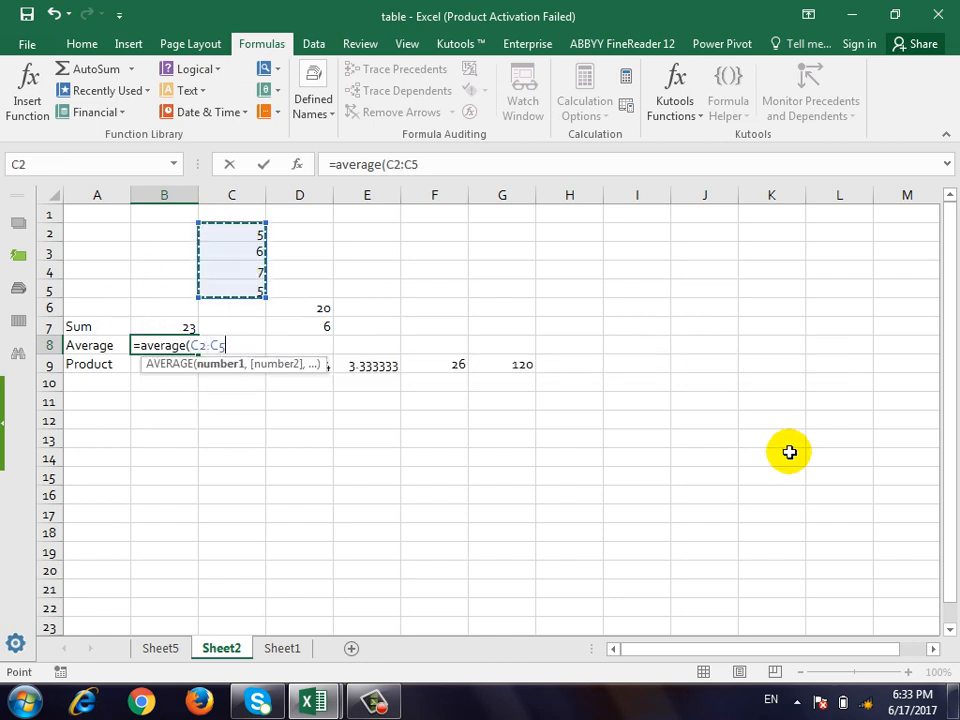
text())
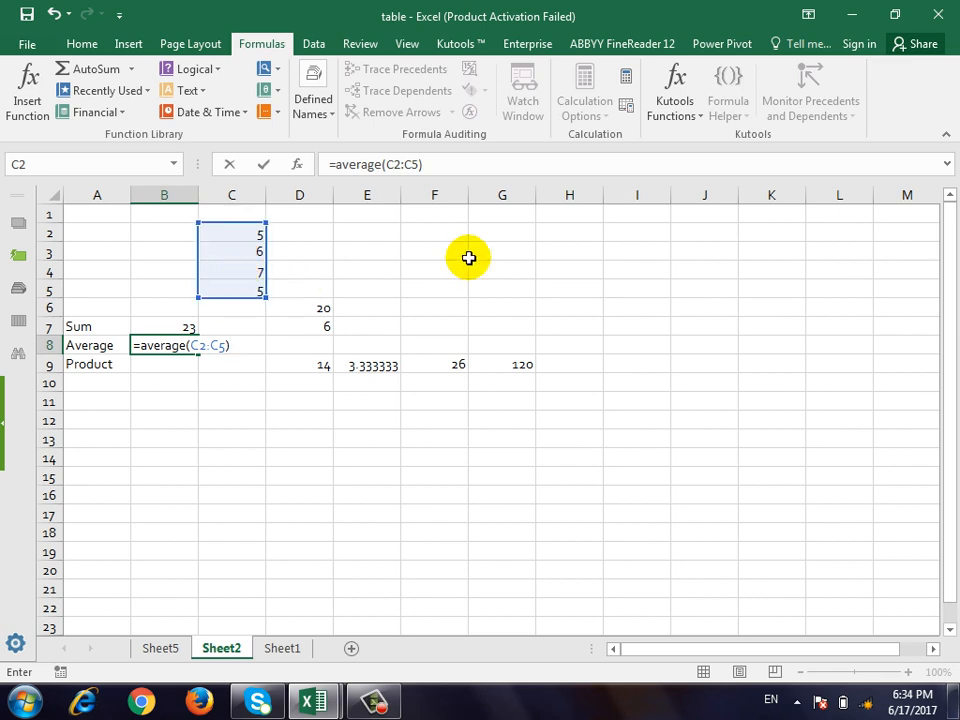
key(Return)
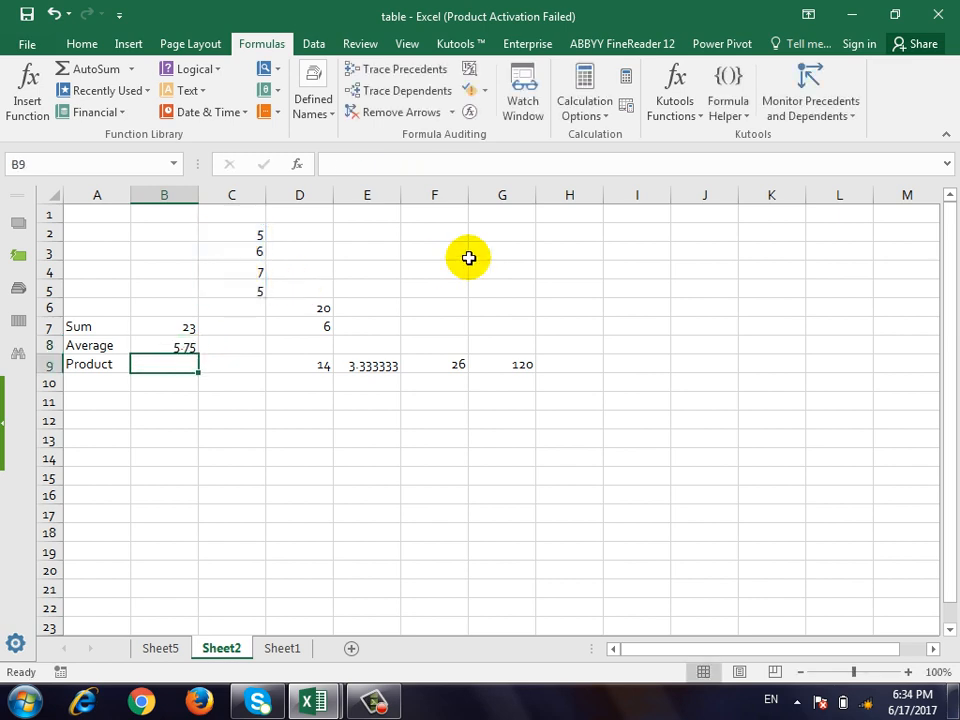
- Set the value in cell C5 to 6
key(Up)
key(Up)
key(Up)
key(Right)
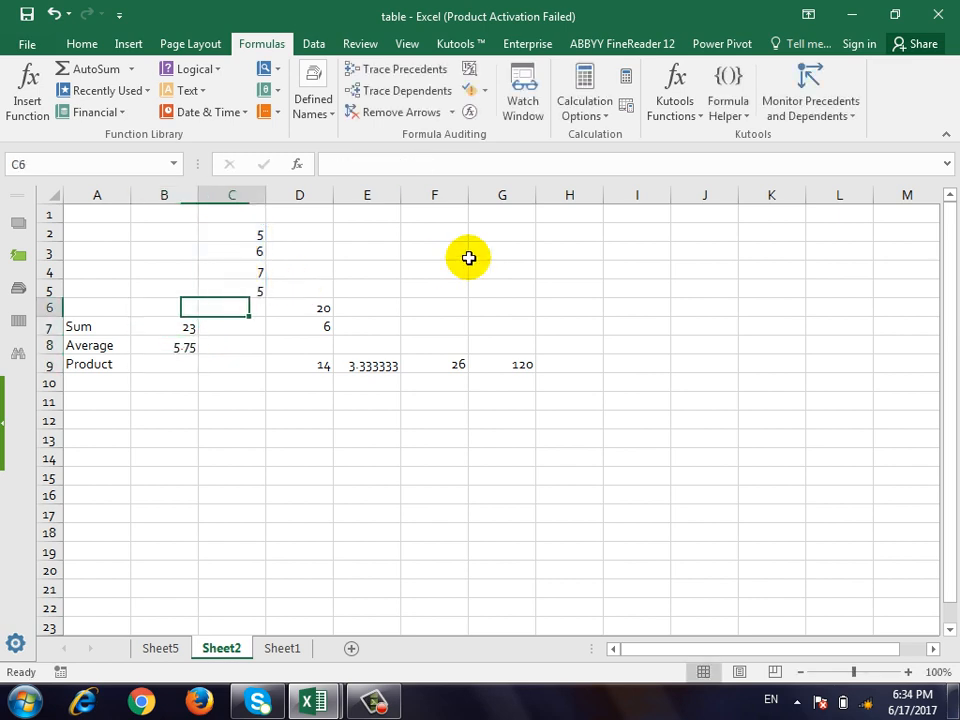
key(Up)
key(Up)
key(Down)
text(6)
key(Return)
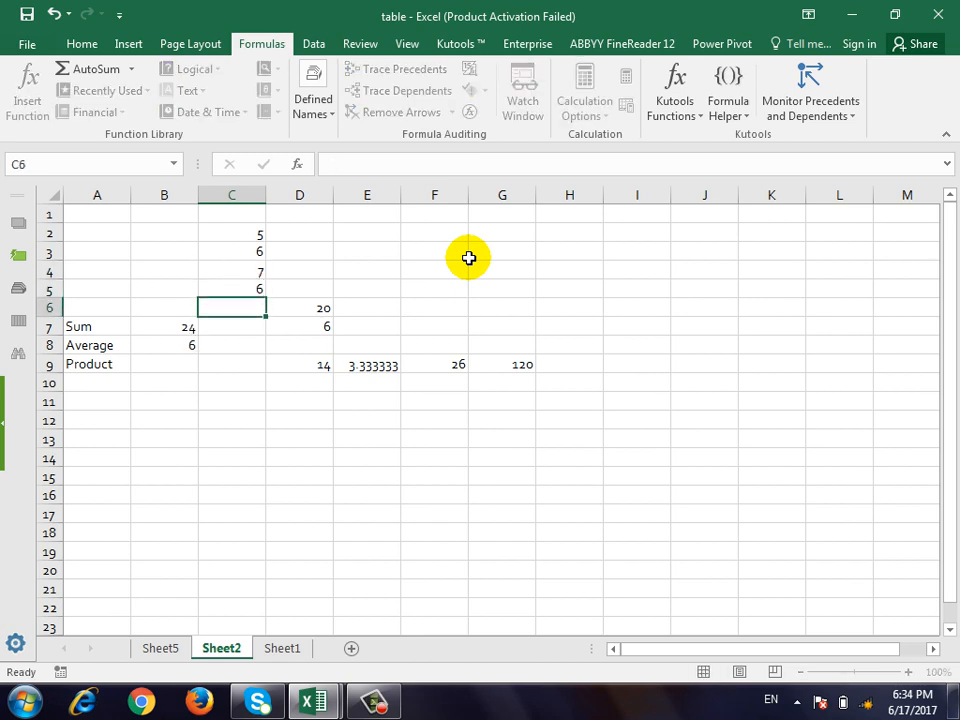
- Check the numbers in column C against the Sum and Average formulas in cells B7 and B8
key(Up)
key(Up)
key(Up)
key(Down)
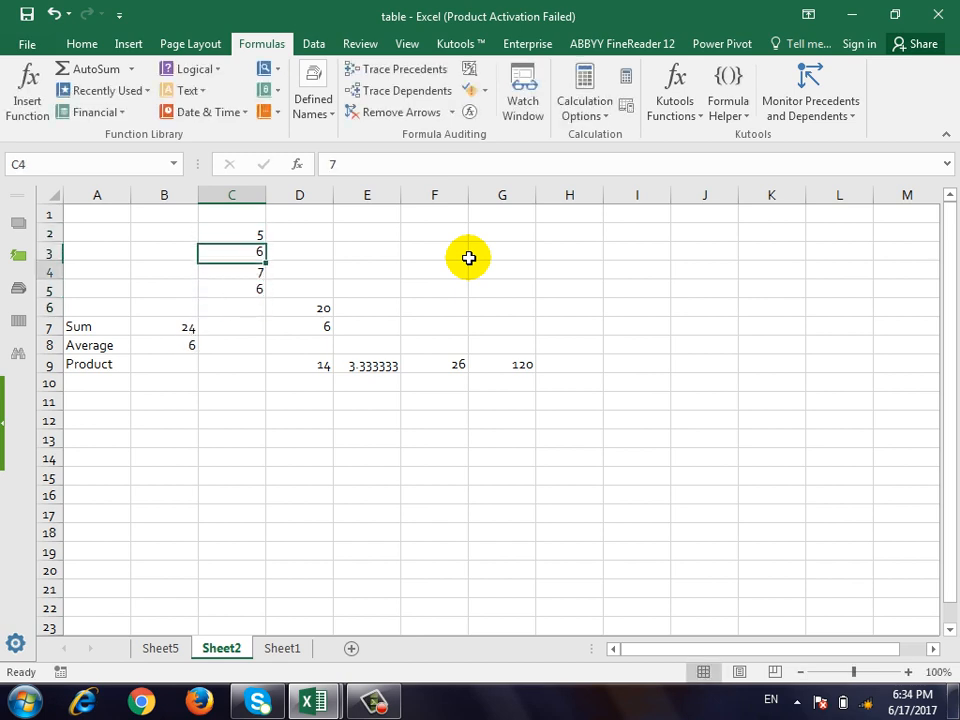
key(Down)
key(Down)
key(Down)
key(Left)
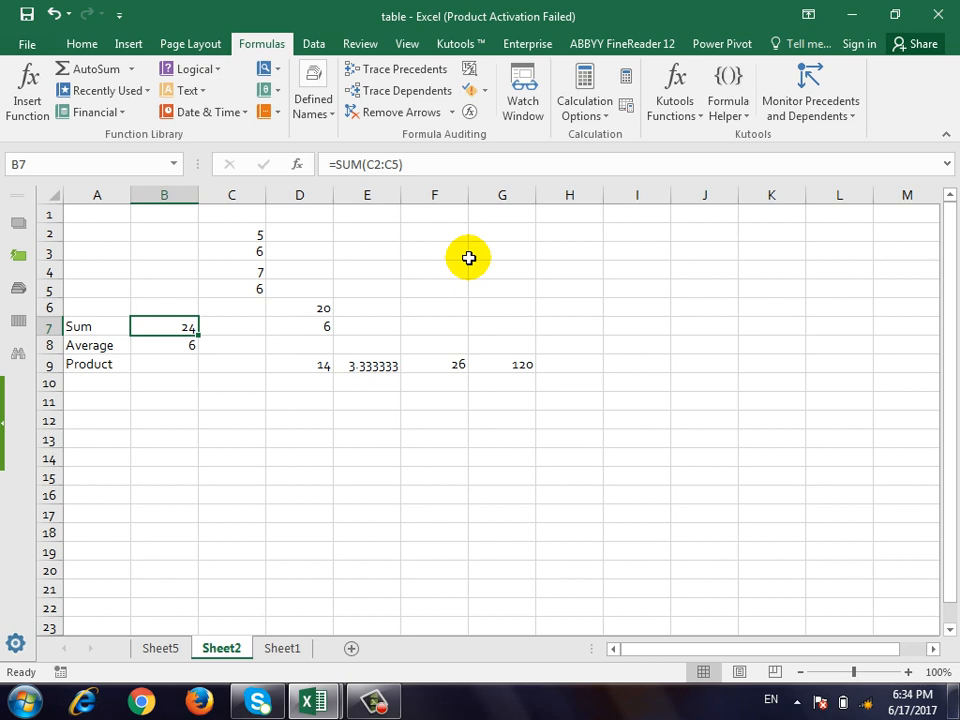
key(Down)
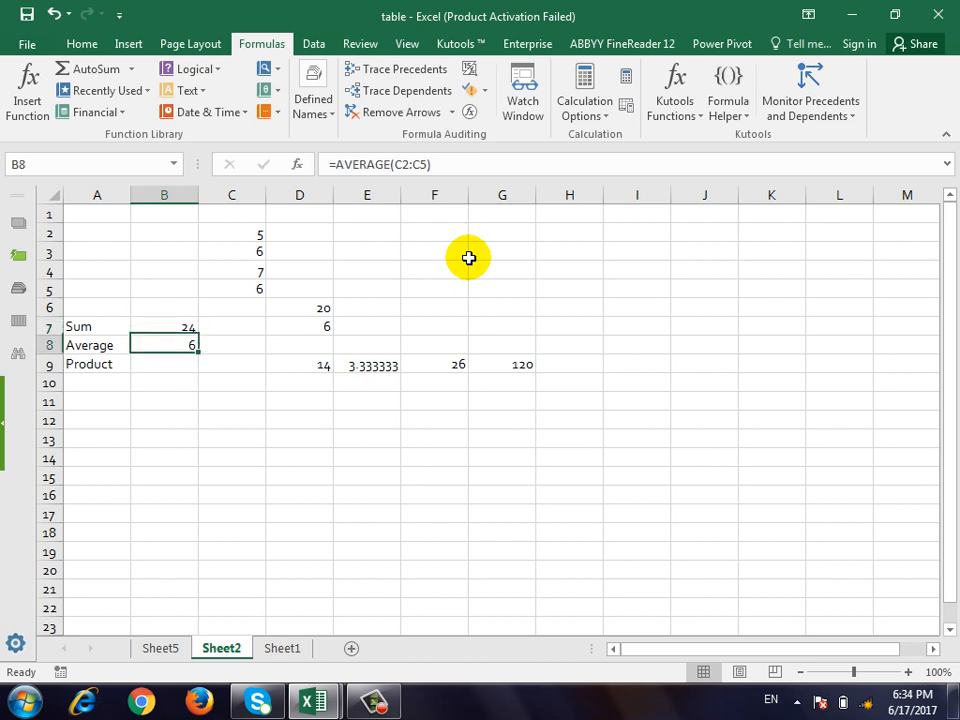
key(Down)
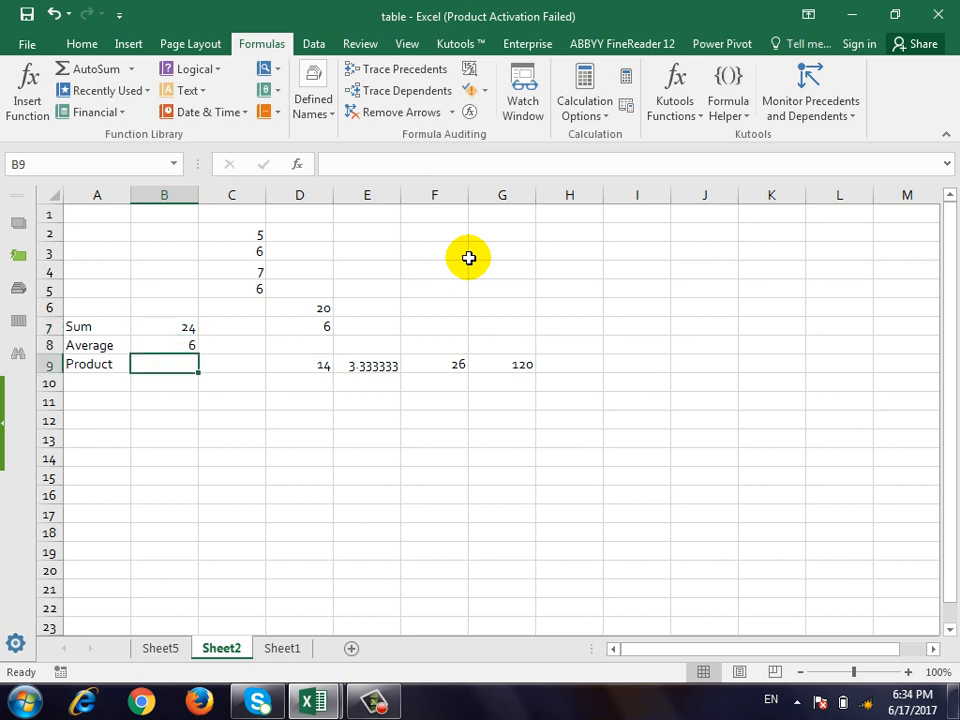
- Try to enter the PRODUCT function in cell B9 by picking it from the function suggestions
text(=)
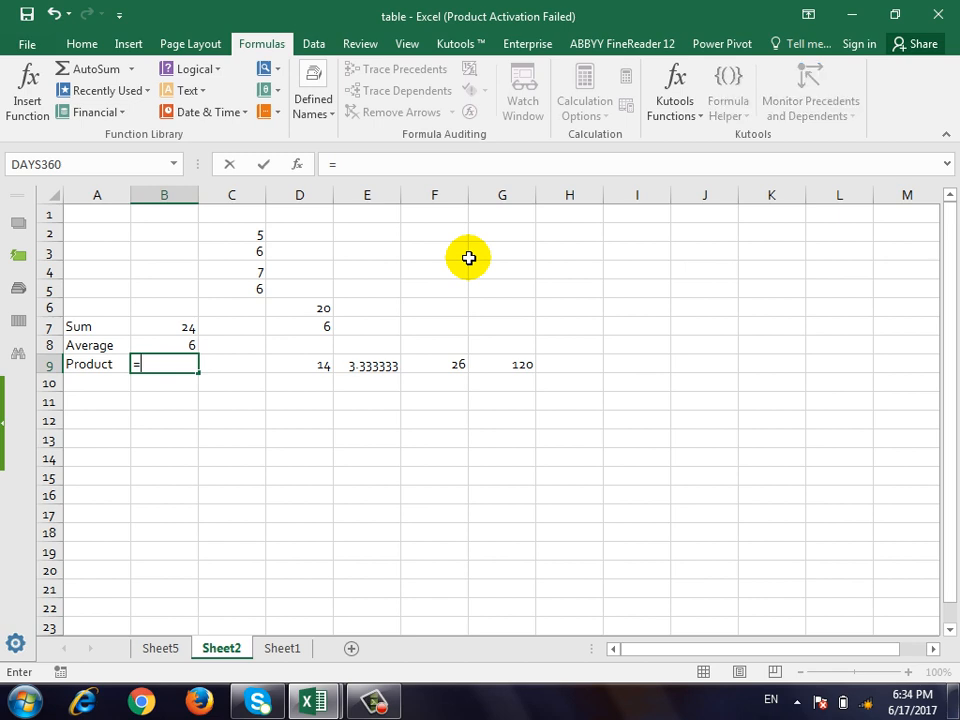
text(pro)
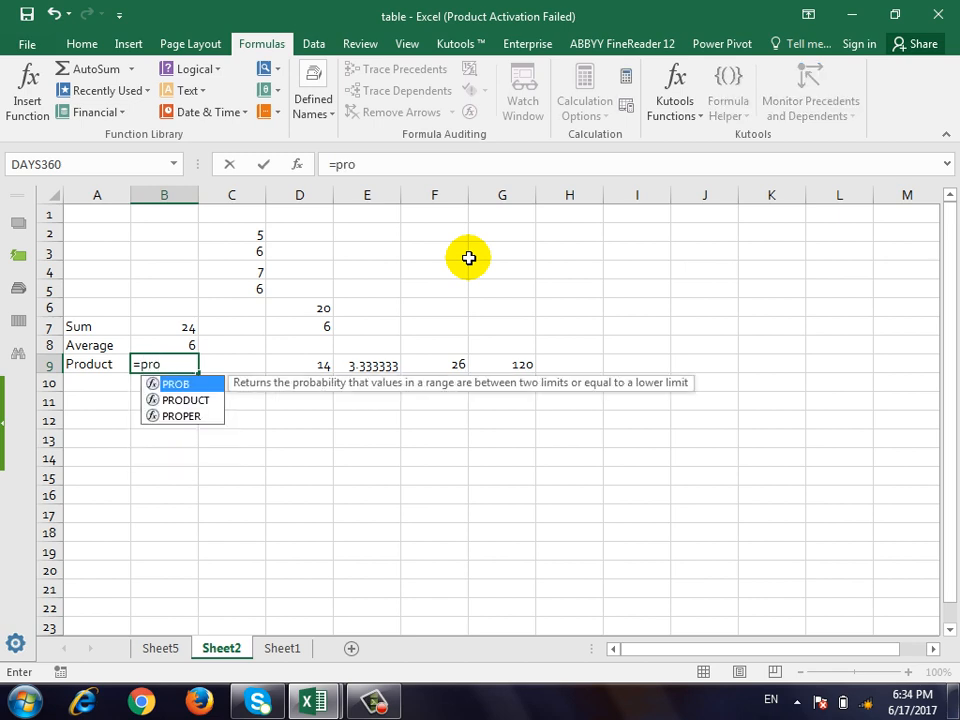
key(Down)
key(Return)
key(Up)
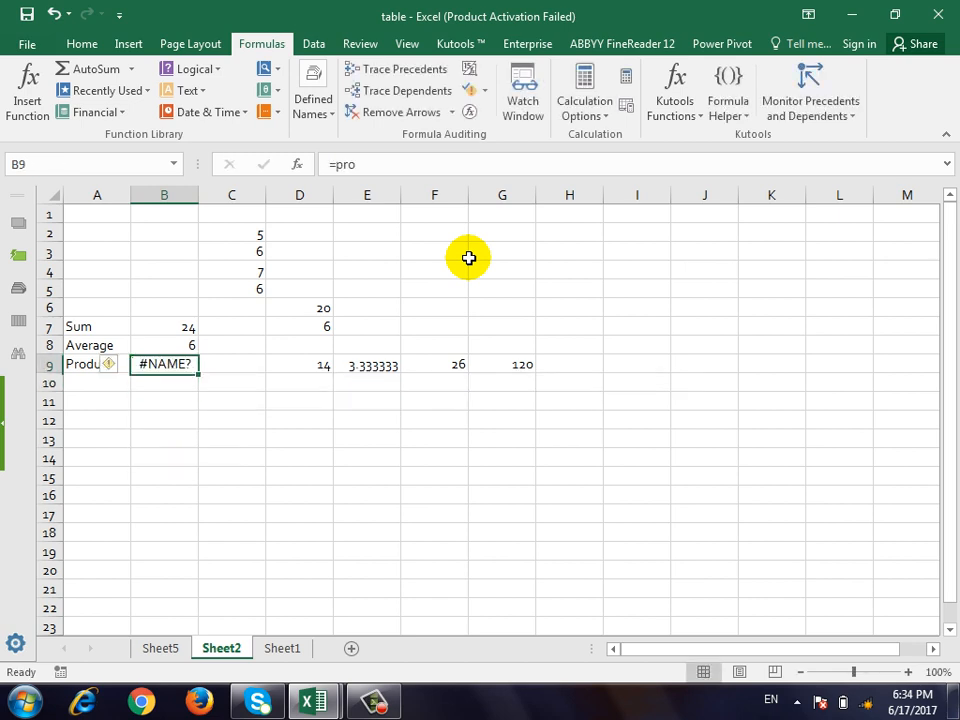
- Enter a PRODUCT formula for the range C2:C5 in cell B9, beside the Product label
text(=produc)
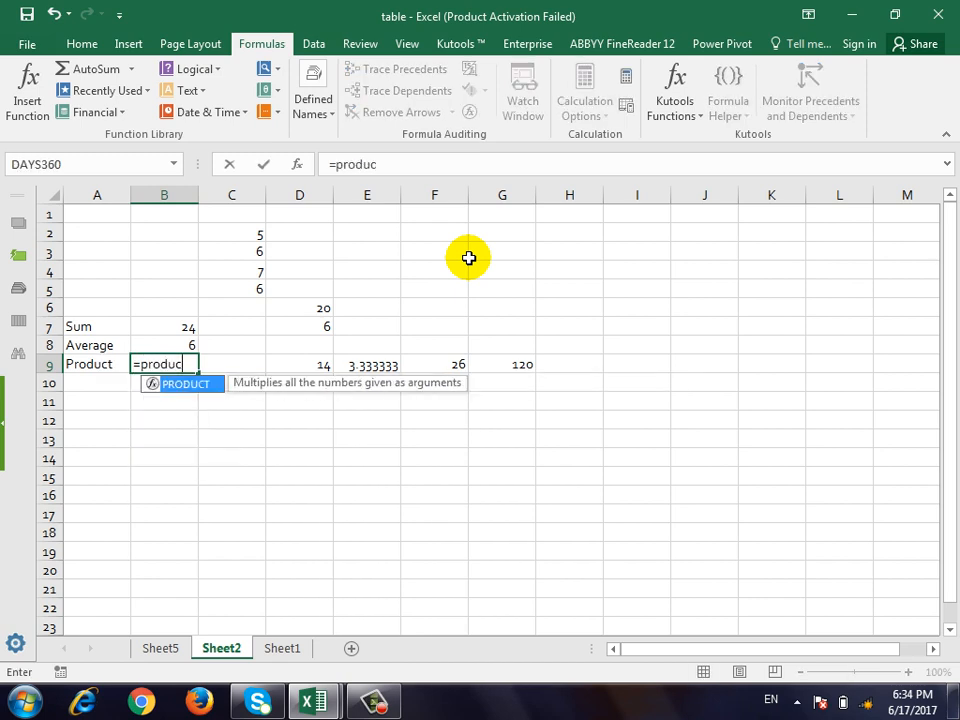
text(t()
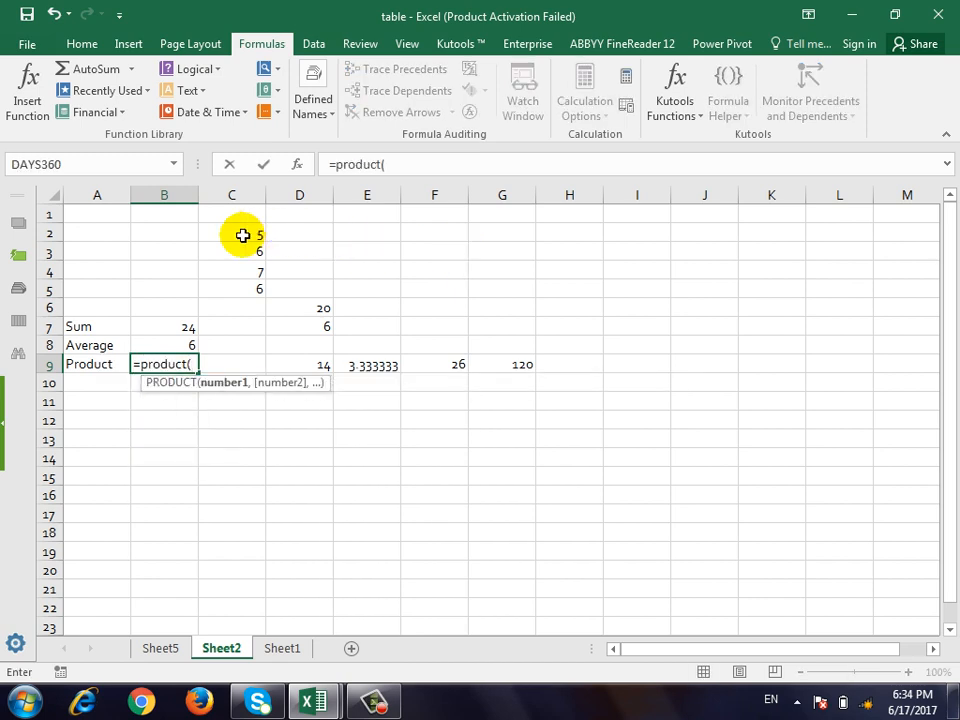
drag(236, 234, 237, 290)
key(Return)
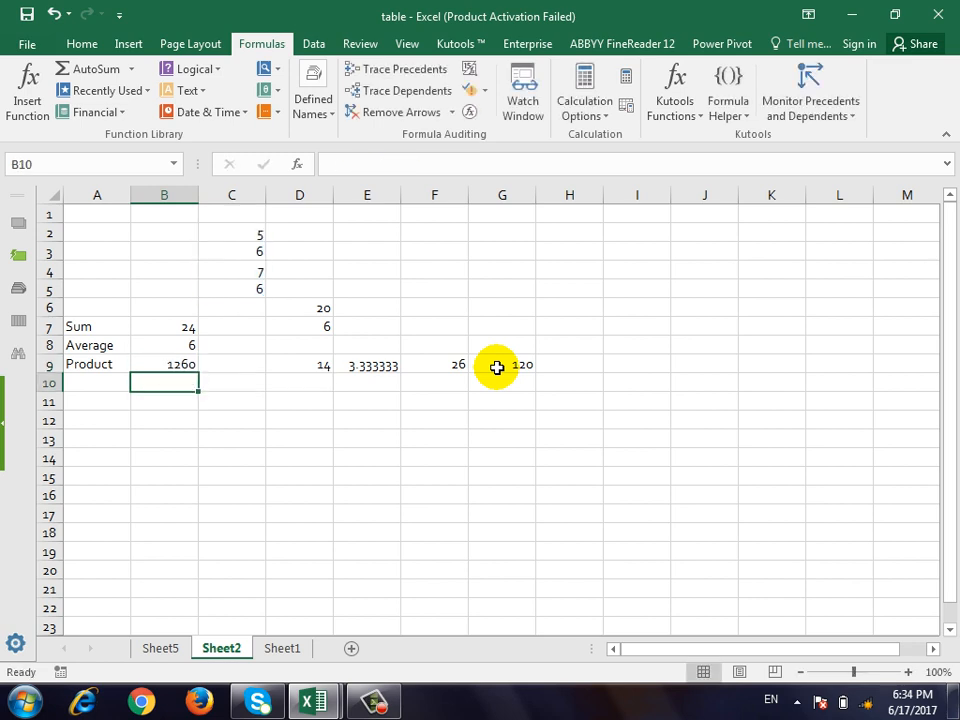
- Add the labels Maximum in cell A10 and Minimum in cell A11
key(Left)
text(Maxi)
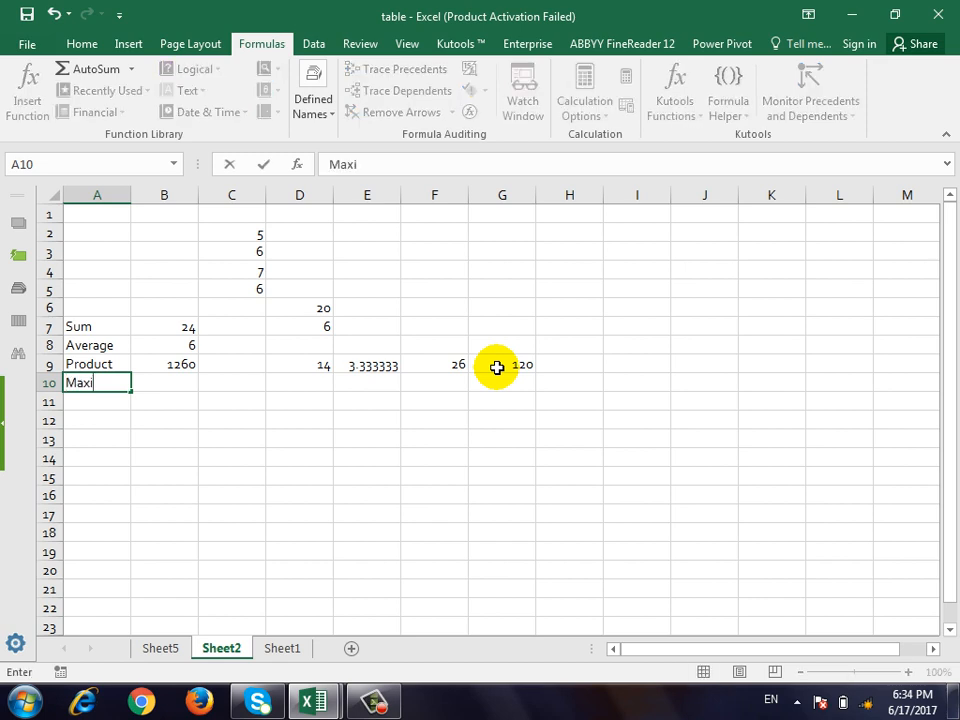
key(BackSpace)
text(mum)
key(Return)
text(Mi)
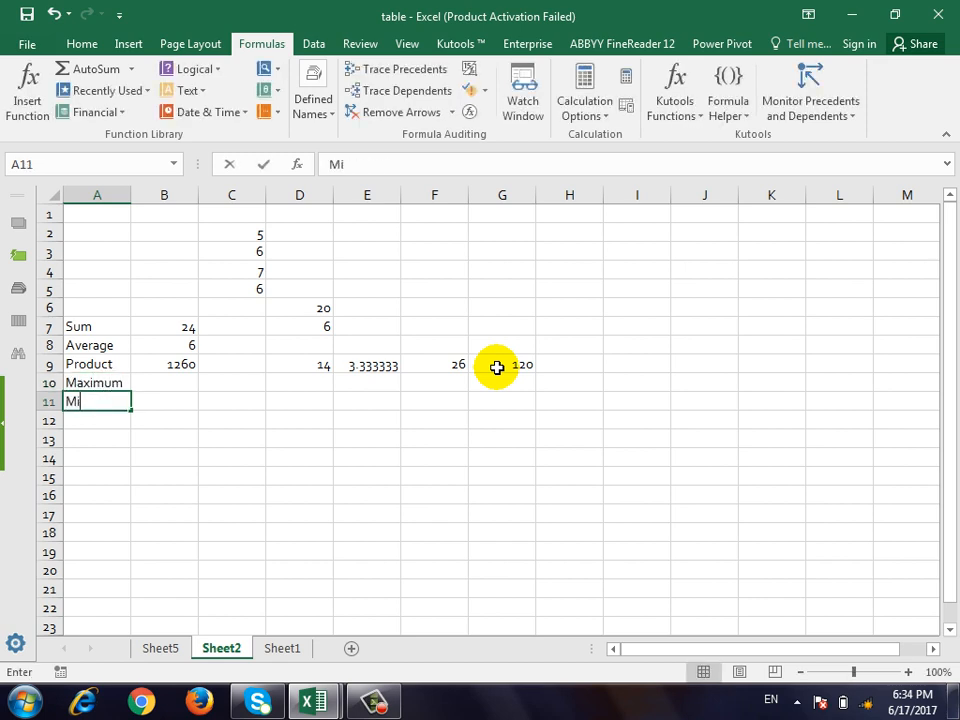
text(nimu)
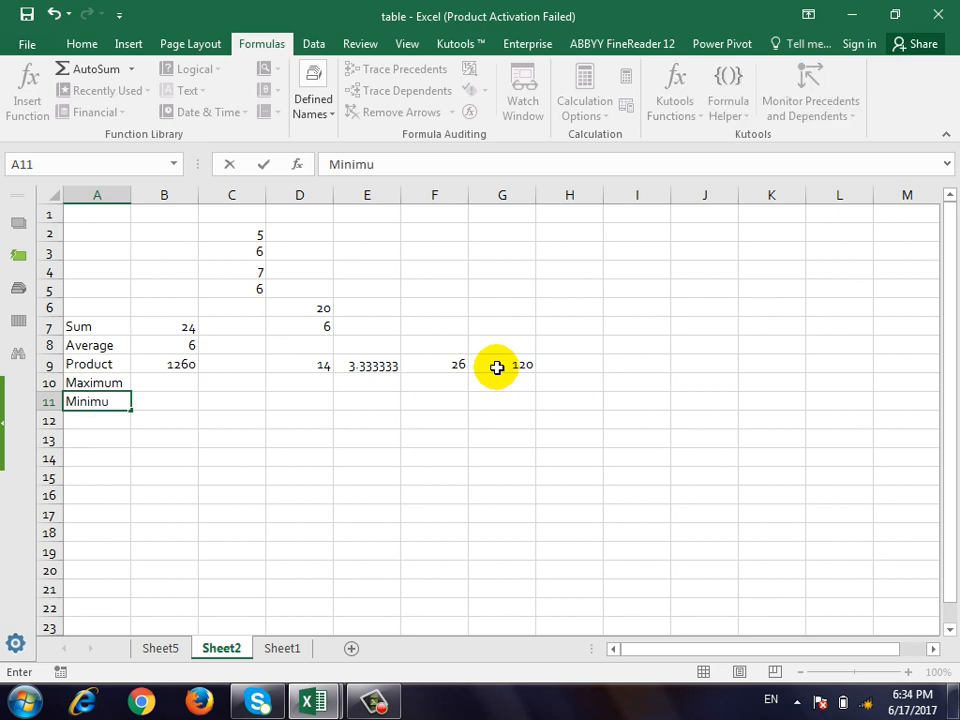
text(m)
key(Return)
- Enter a MAX formula for the range C2:C5 in cell B10, beside the Maximum label
key(Right)
key(Up)
key(Up)
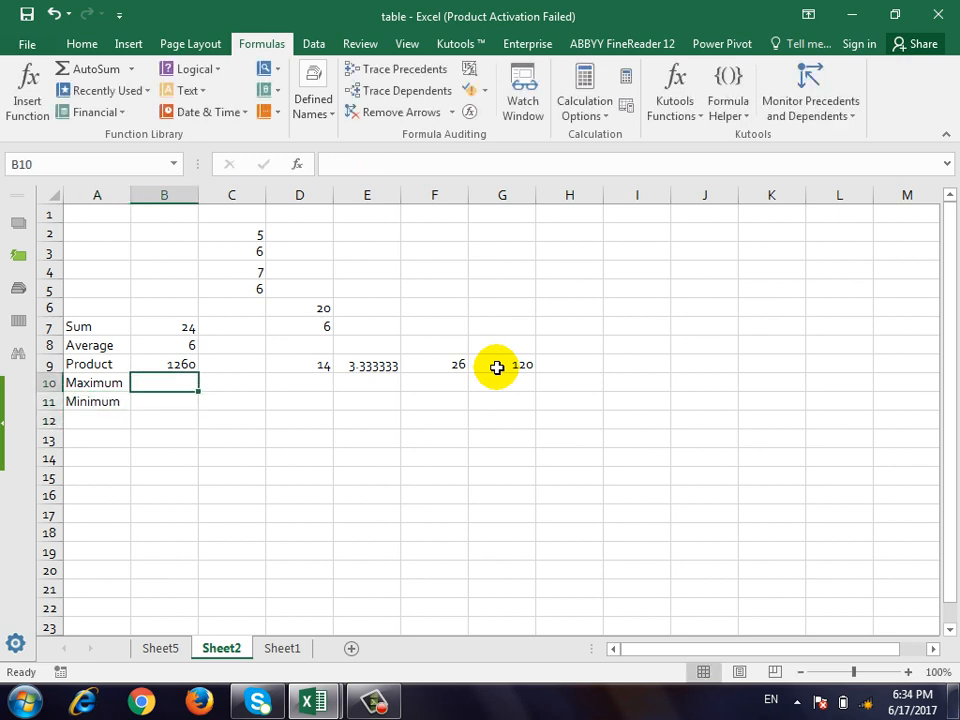
text(=max)
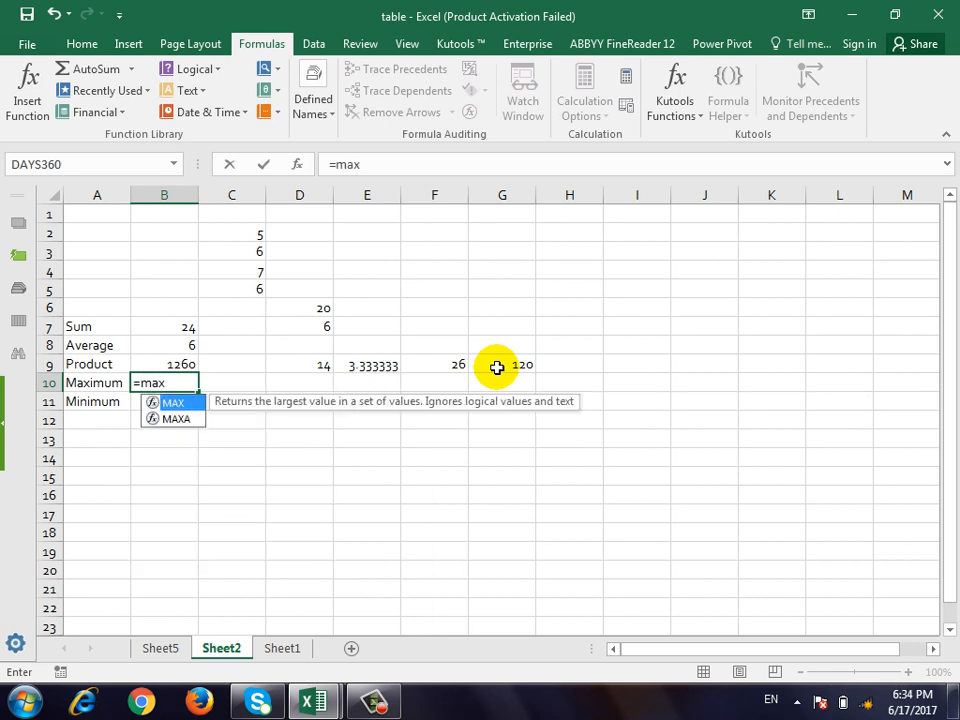
text(()
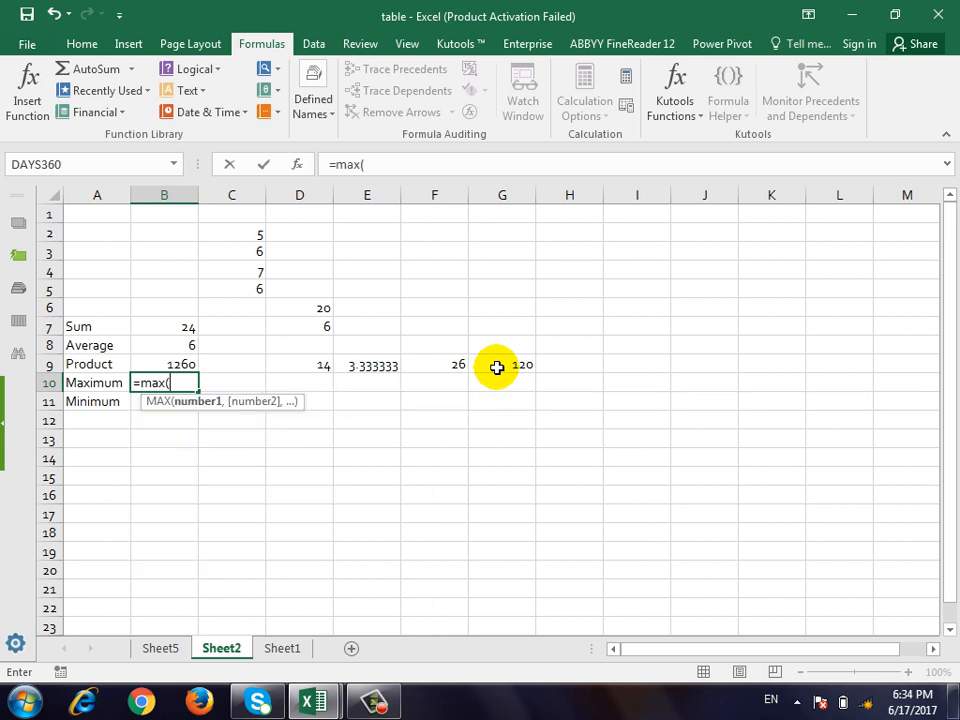
drag(219, 237, 223, 285)
text())
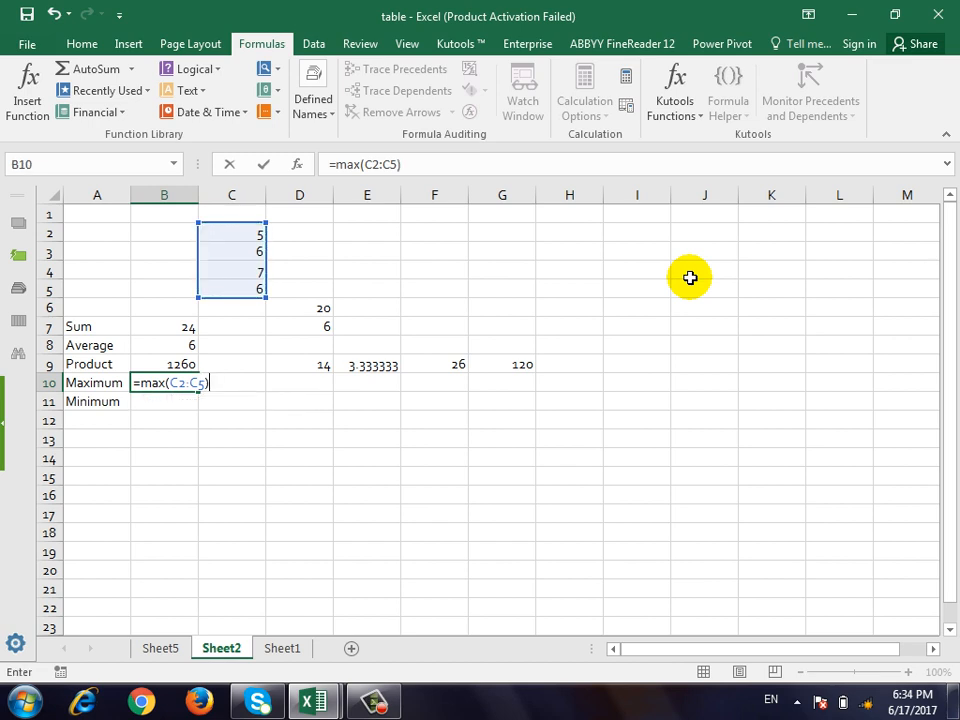
key(Return)
key(Up)
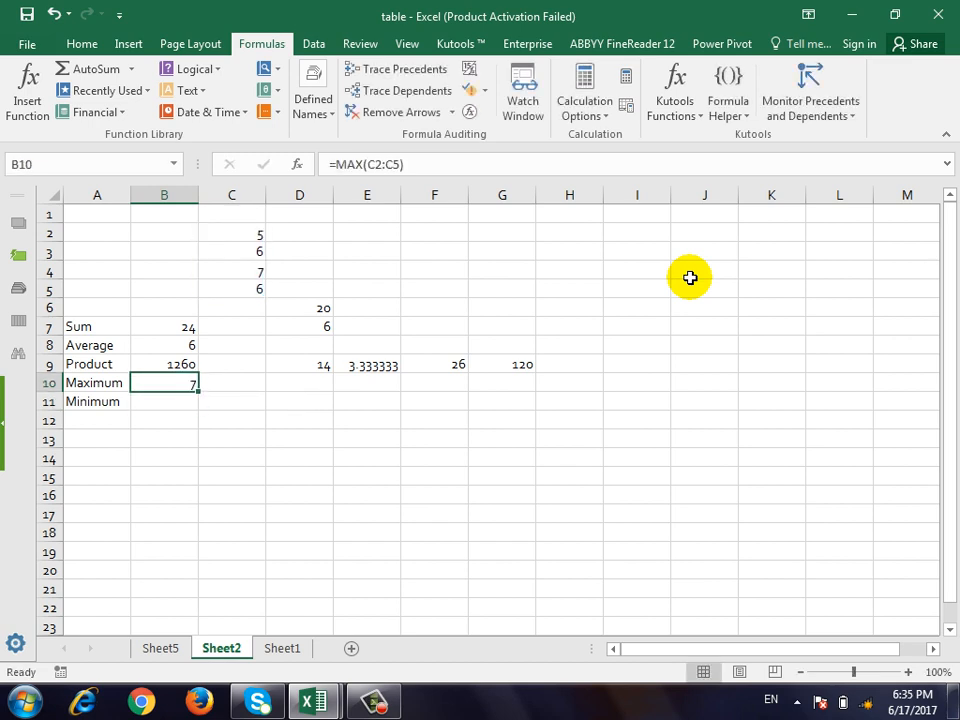
- Set the value in cell C3 to 66
key(Right)
key(Up)
key(Up)
key(Up)
key(Up)
key(Up)
key(Up)
key(Up)
key(Up)
key(Up)
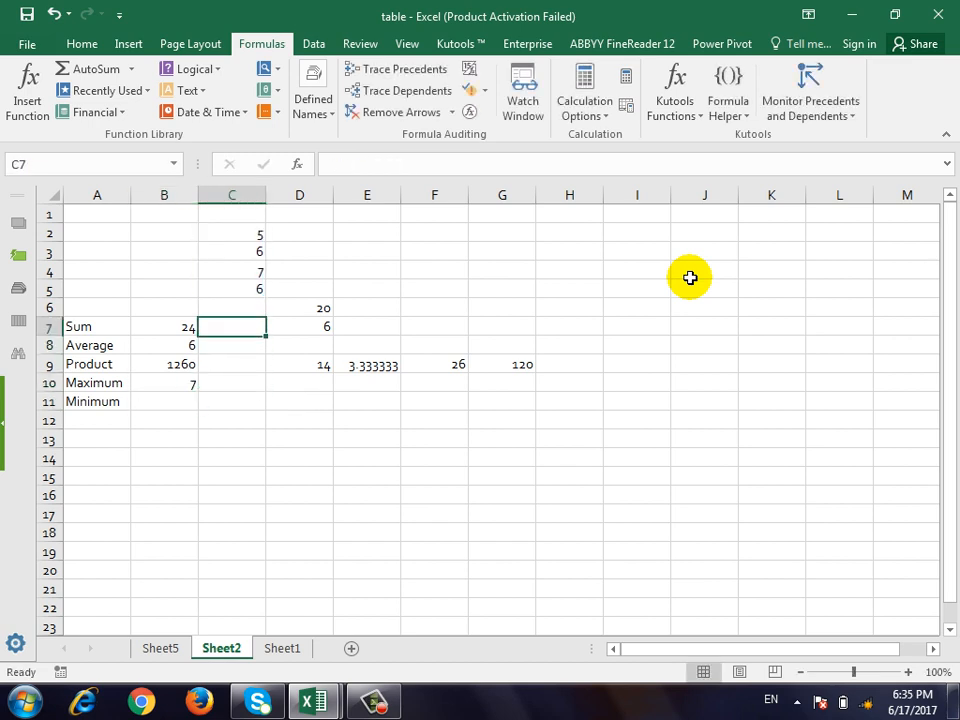
key(Down)
key(Down)
text(66)
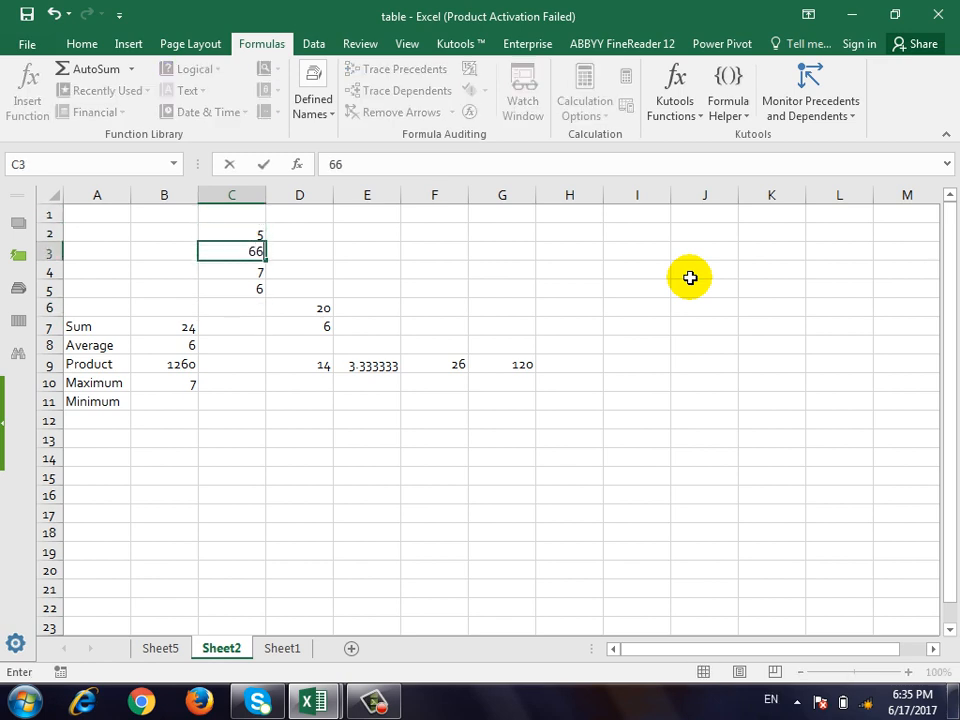
key(Return)
- Enter a MIN formula for the range C2:C5 in cell B11, beside the Minimum label
key(Down)
key(Down)
key(Down)
key(Down)
key(Down)
key(Down)
key(Left)
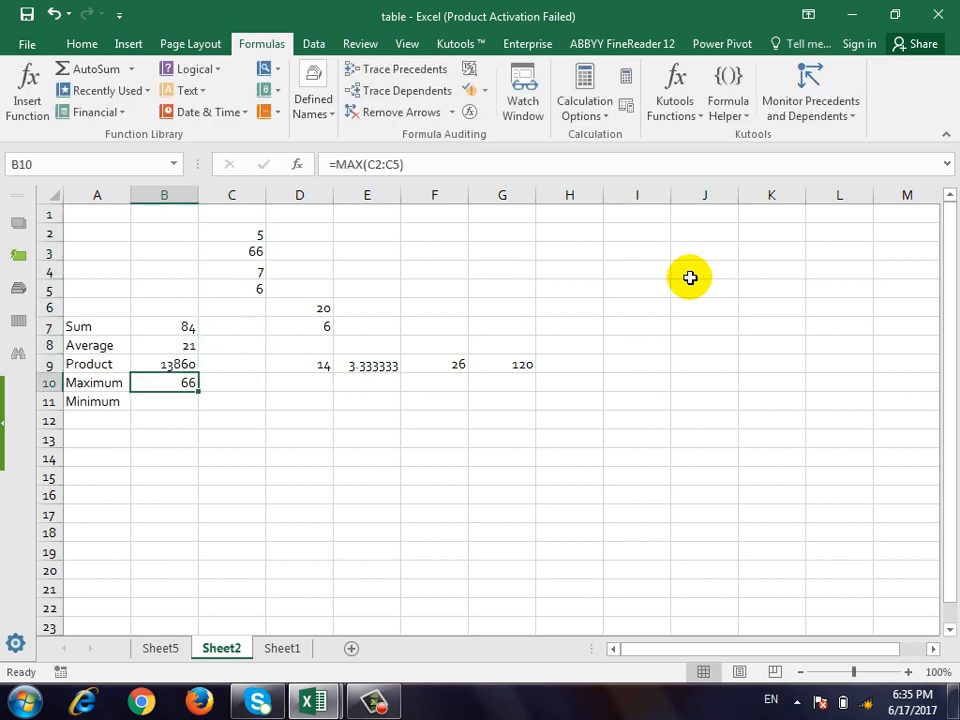
key(Down)
text(=min()
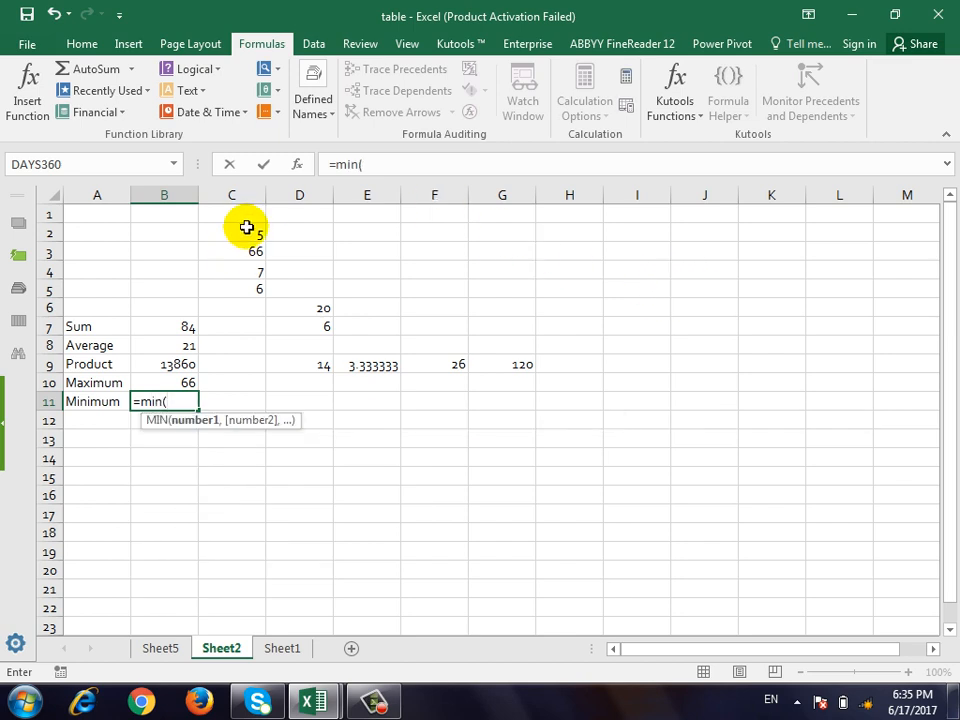
drag(253, 238, 250, 290)
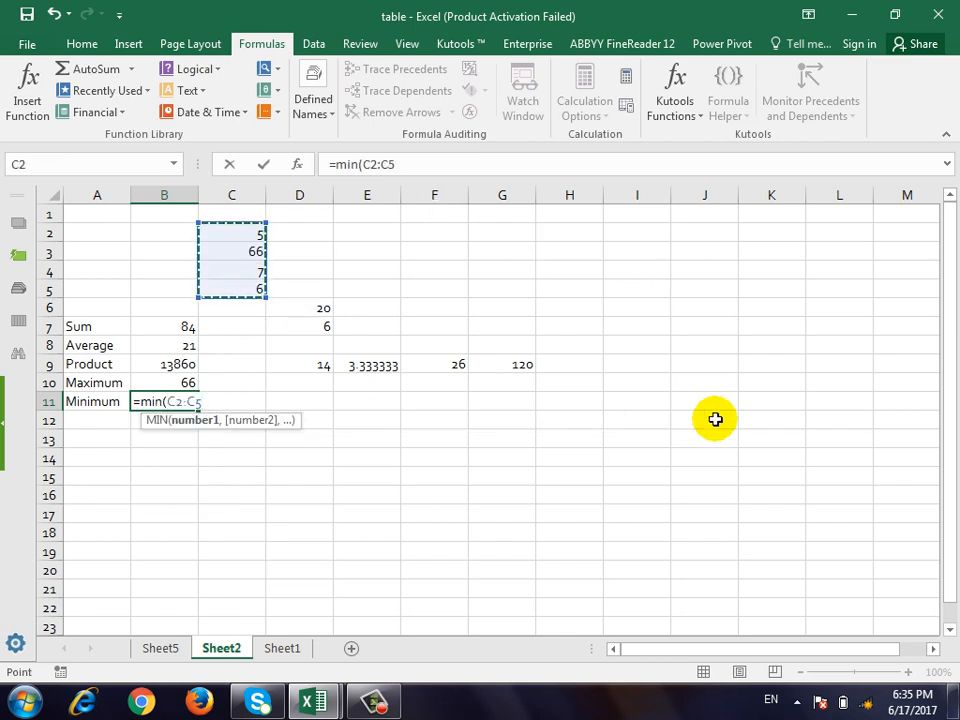
key(Return)
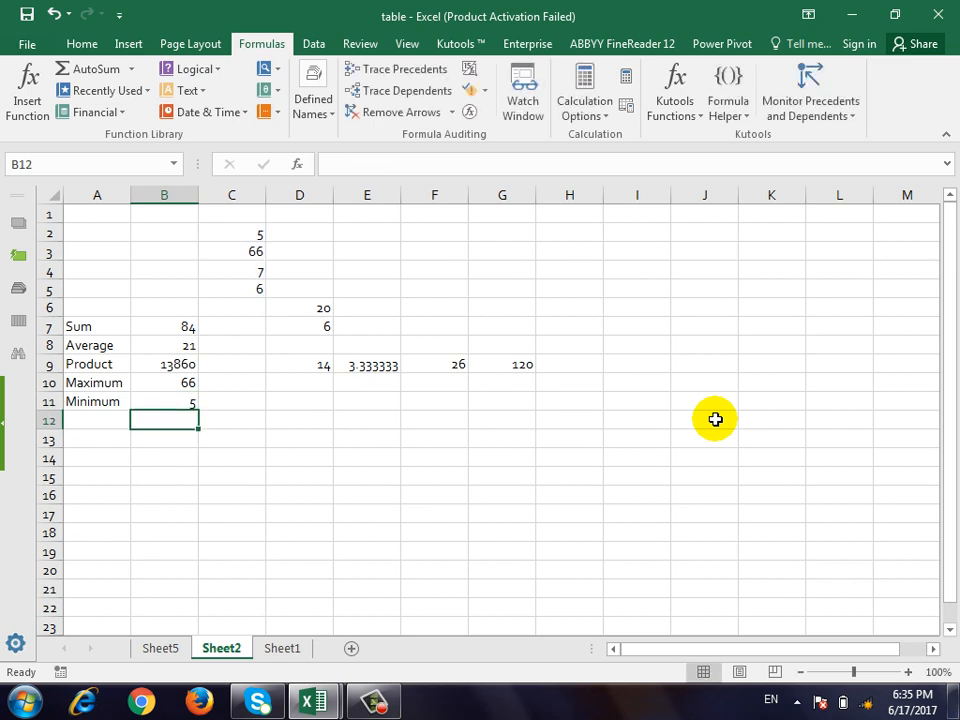
- Compare the numbers in C2 to C5 with the result of the Minimum formula in cell B11
key(Right)
key(Up)
key(Up)
key(Up)
key(Up)
key(Up)
key(Up)
key(Up)
key(Up)
key(Up)
key(Up)
key(Down)
key(Down)
key(Down)
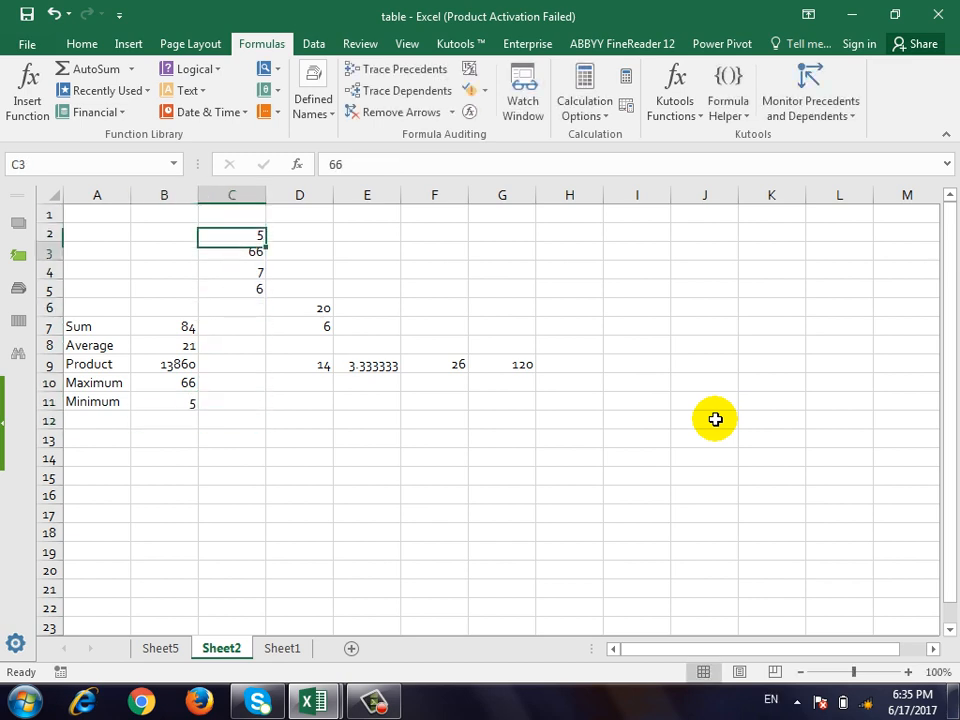
key(Down)
key(Down)
key(Down)
key(Down)
key(Down)
key(Down)
key(Left)
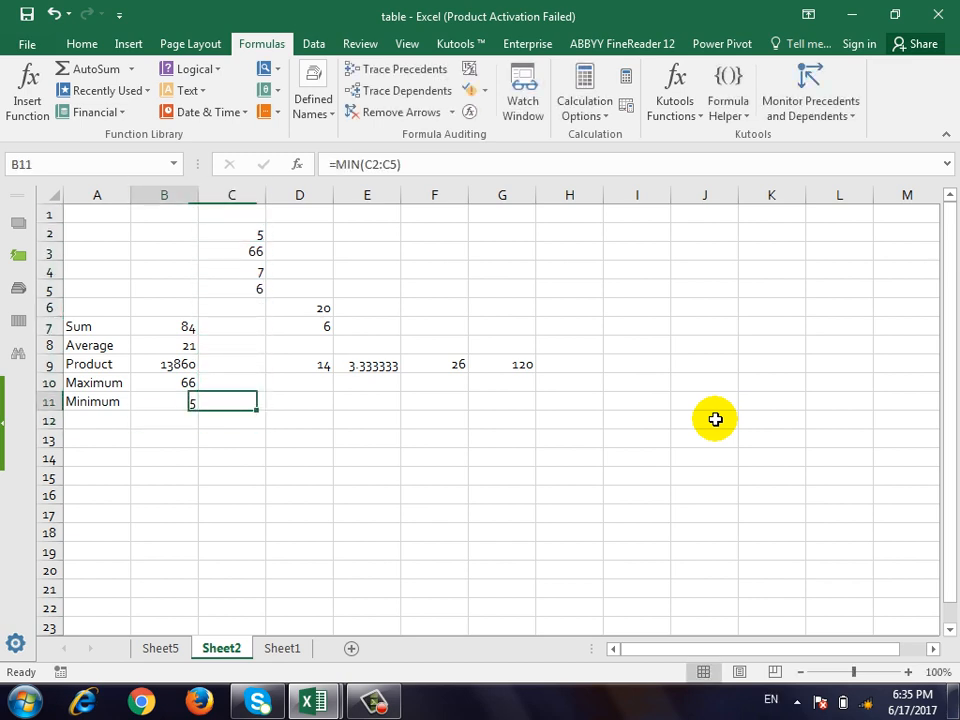